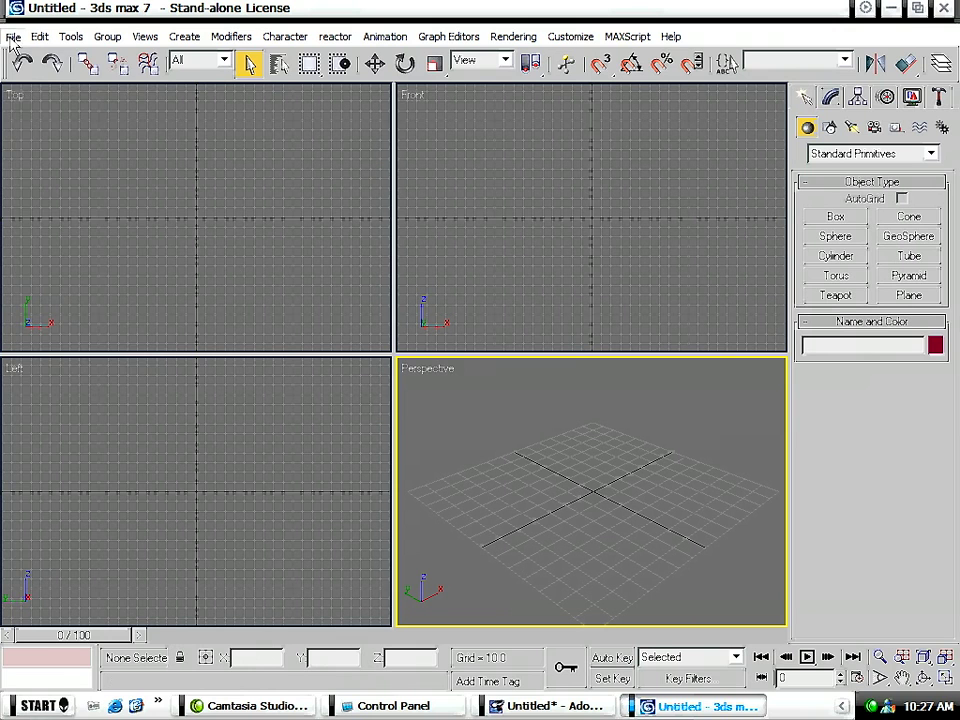
Open first.max from the tutorials folder and continue past the missing external files.
{"action": "left_click", "coordinate": [56, 86]}
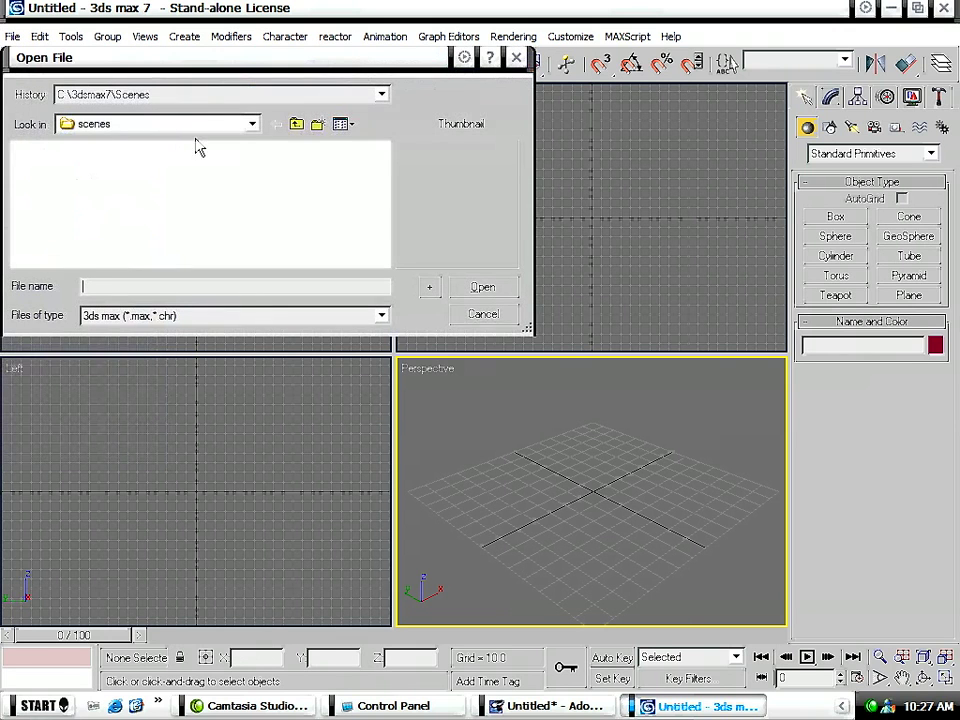
{"action": "left_click", "coordinate": [381, 94]}
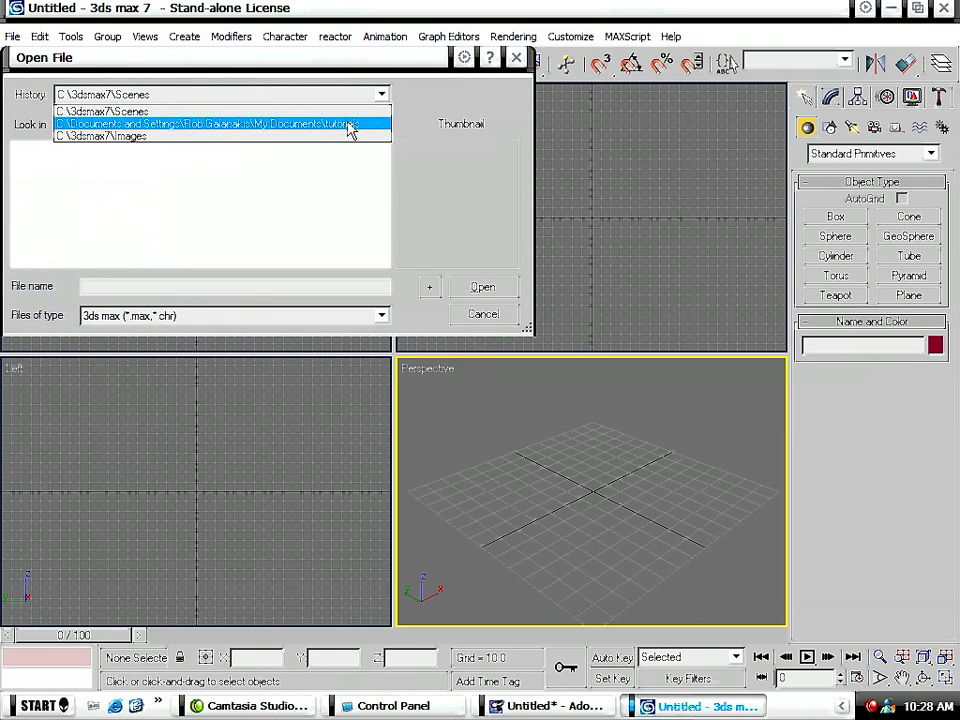
{"action": "left_click", "coordinate": [348, 123]}
{"action": "left_click", "coordinate": [47, 150]}
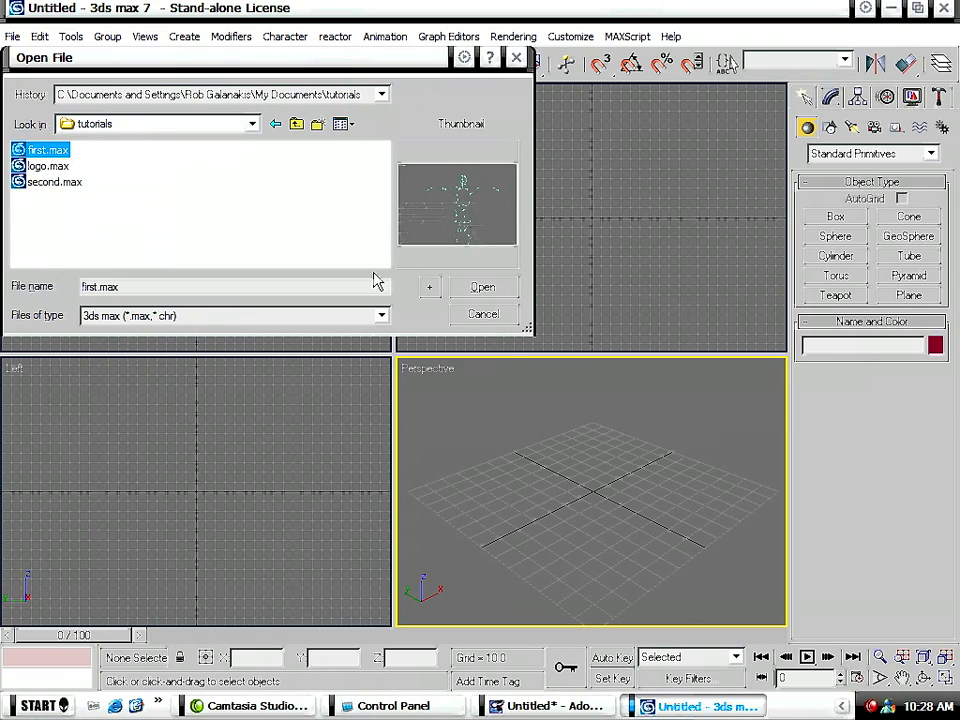
{"action": "left_click", "coordinate": [488, 291]}
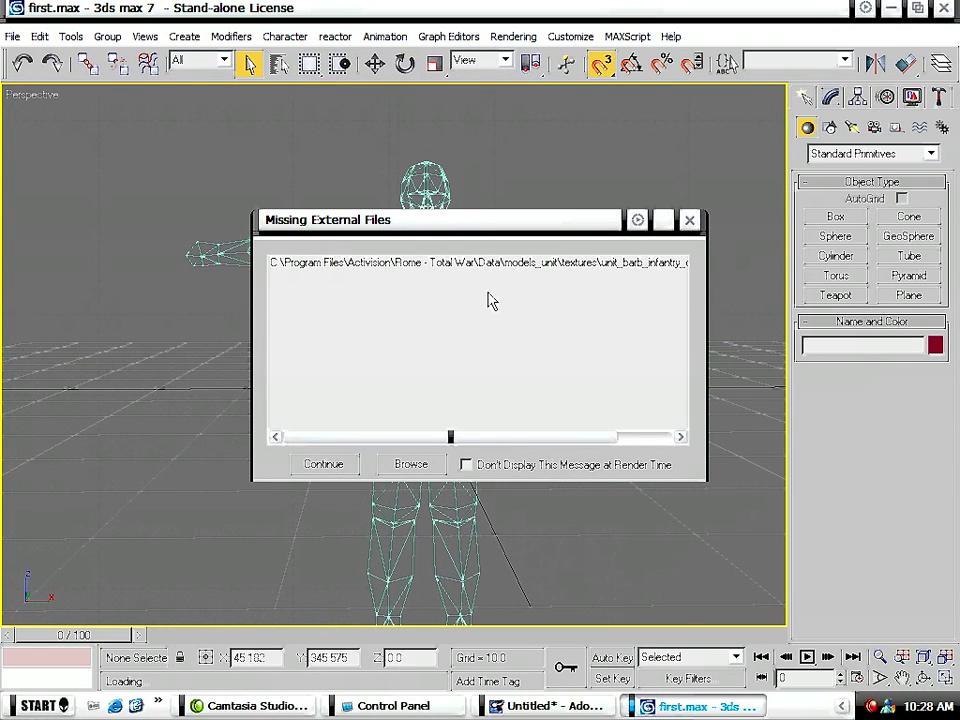
{"action": "left_click_drag", "start_coordinate": [448, 437], "coordinate": [395, 455]}
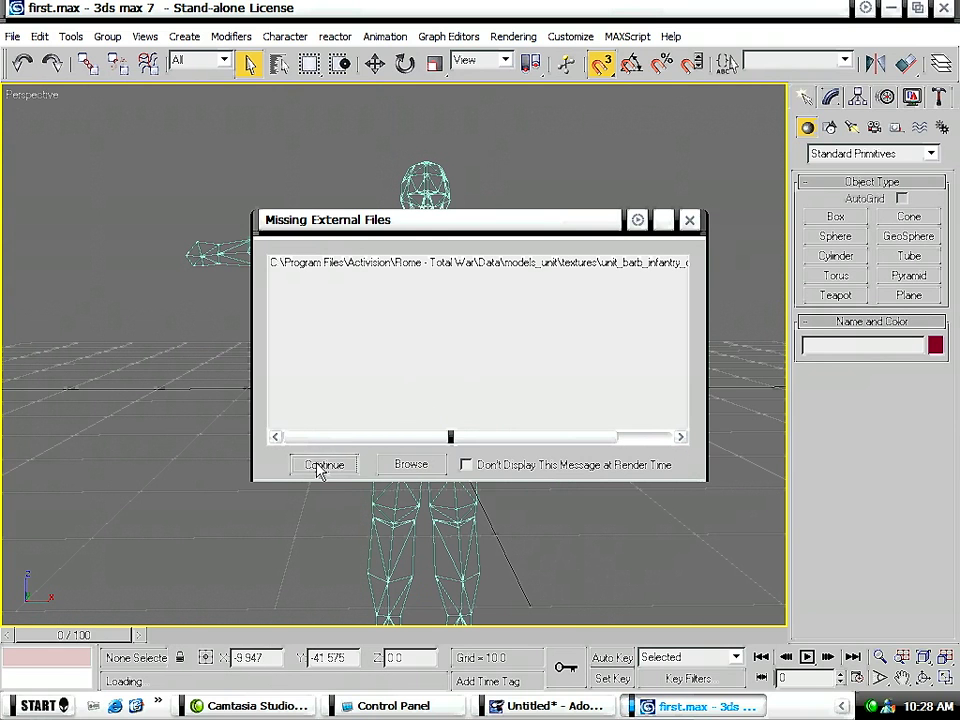
{"action": "left_click", "coordinate": [318, 464]}
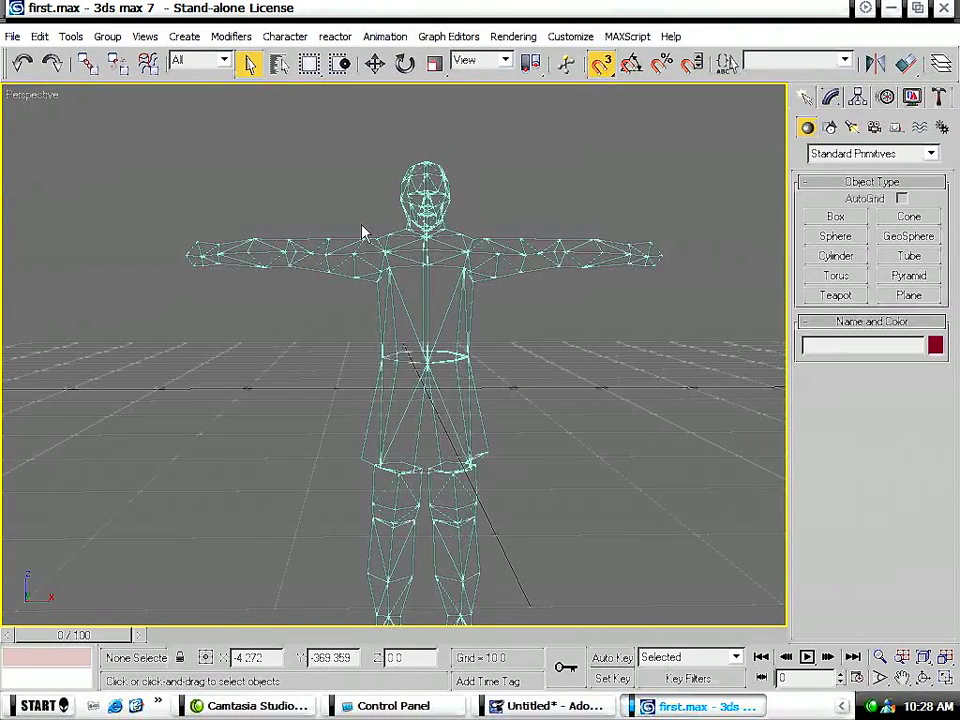
Show the character model with shaded surfaces in the Perspective view.
{"action": "key", "text": "F3"}
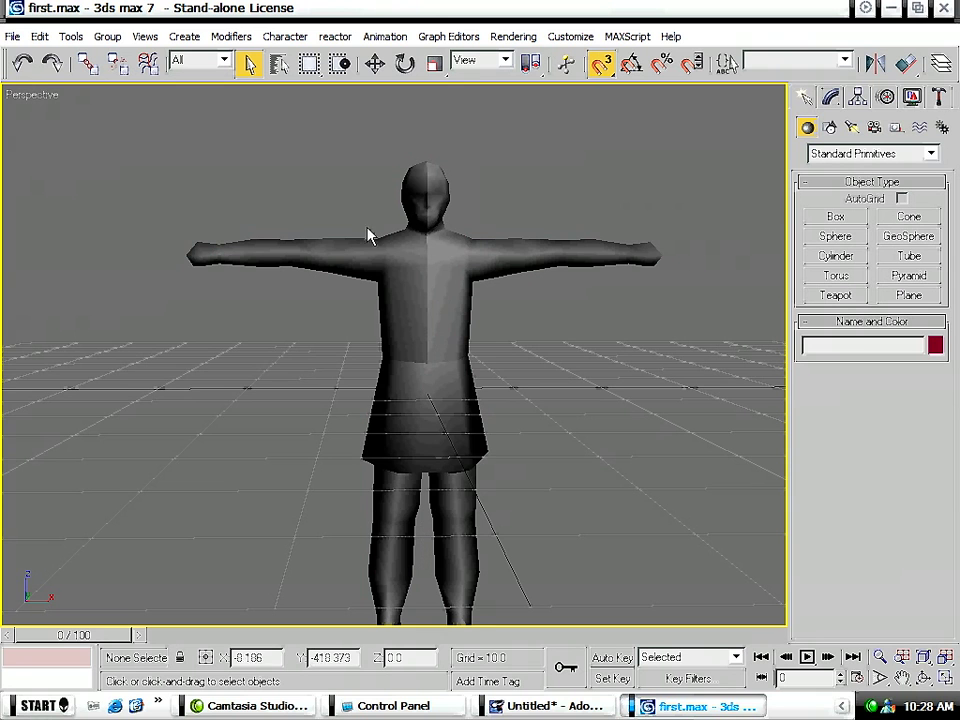
{"action": "middle_click_drag", "start_coordinate": [375, 300], "coordinate": [568, 410], "text": "alt"}
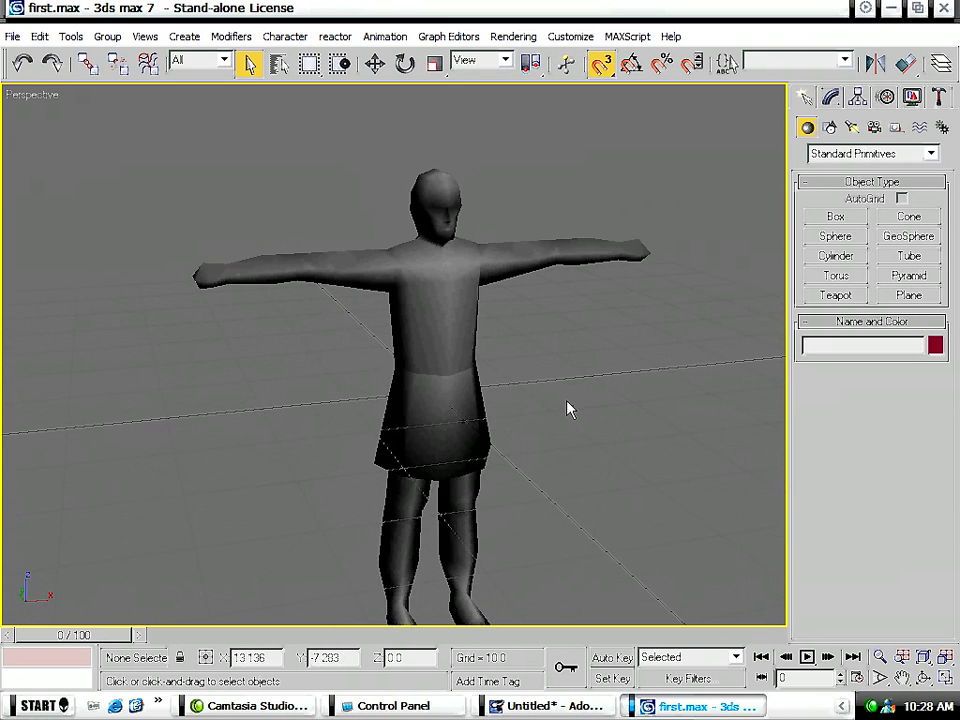
{"action": "middle_click_drag", "start_coordinate": [519, 457], "coordinate": [512, 407]}
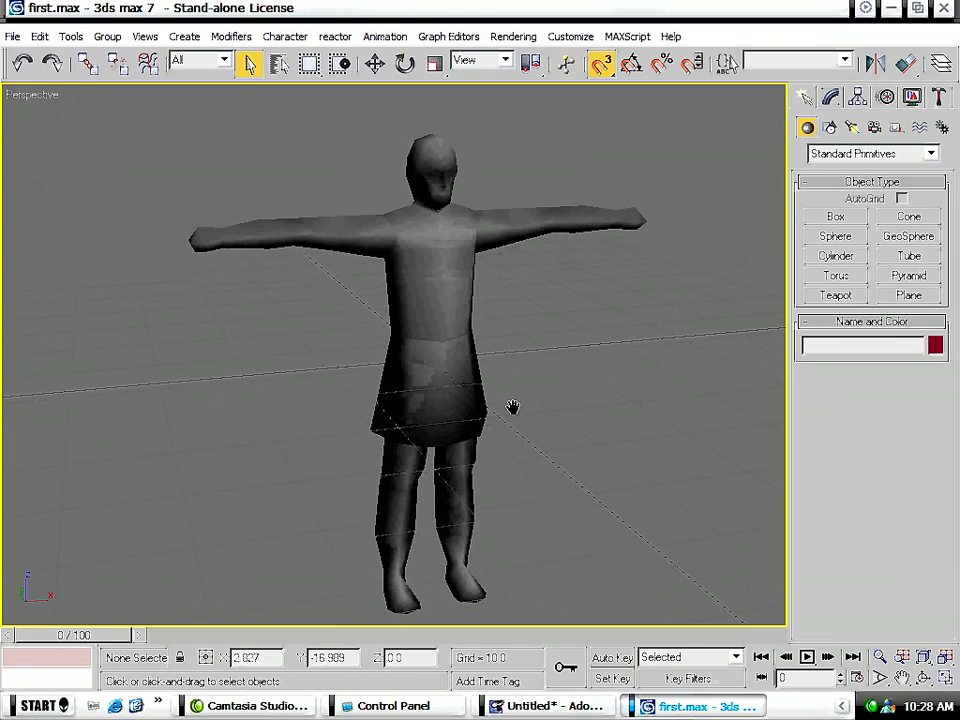
Close the Control Panel window and browse to the tutorials folder in My Documents.
{"action": "right_click", "coordinate": [367, 705]}
{"action": "left_click", "coordinate": [345, 686]}
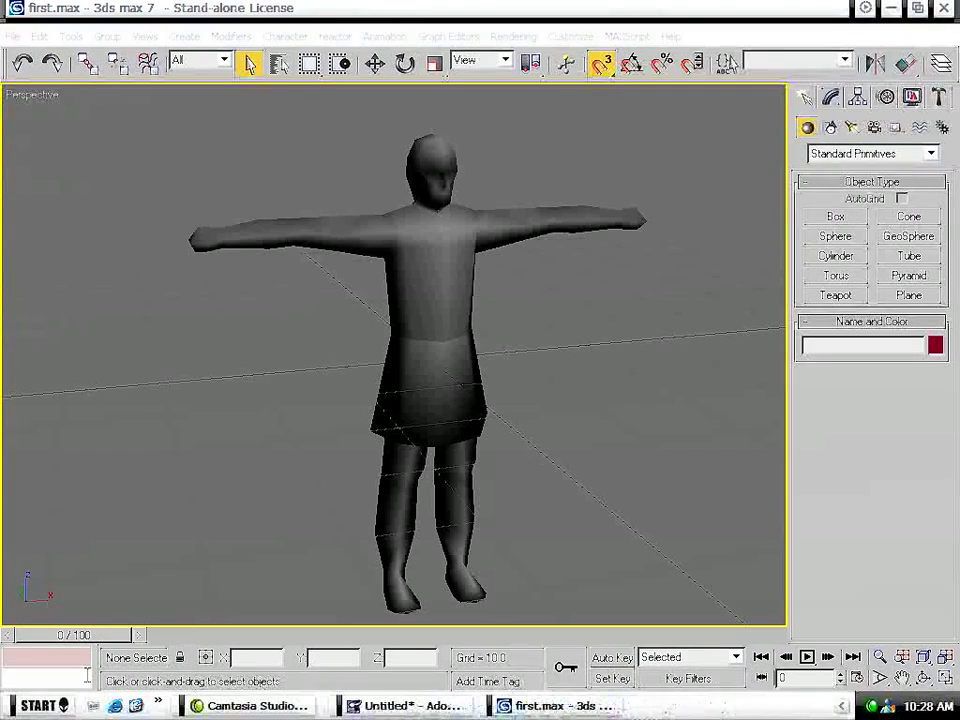
{"action": "left_click", "coordinate": [36, 706]}
{"action": "left_click", "coordinate": [279, 96]}
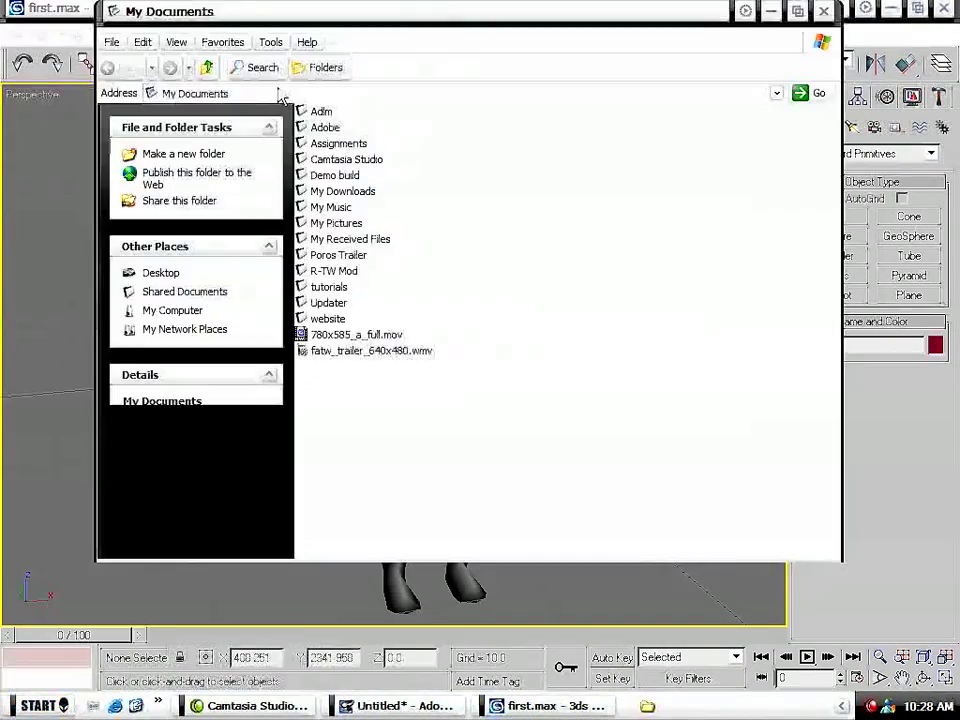
{"action": "double_click", "coordinate": [330, 289]}
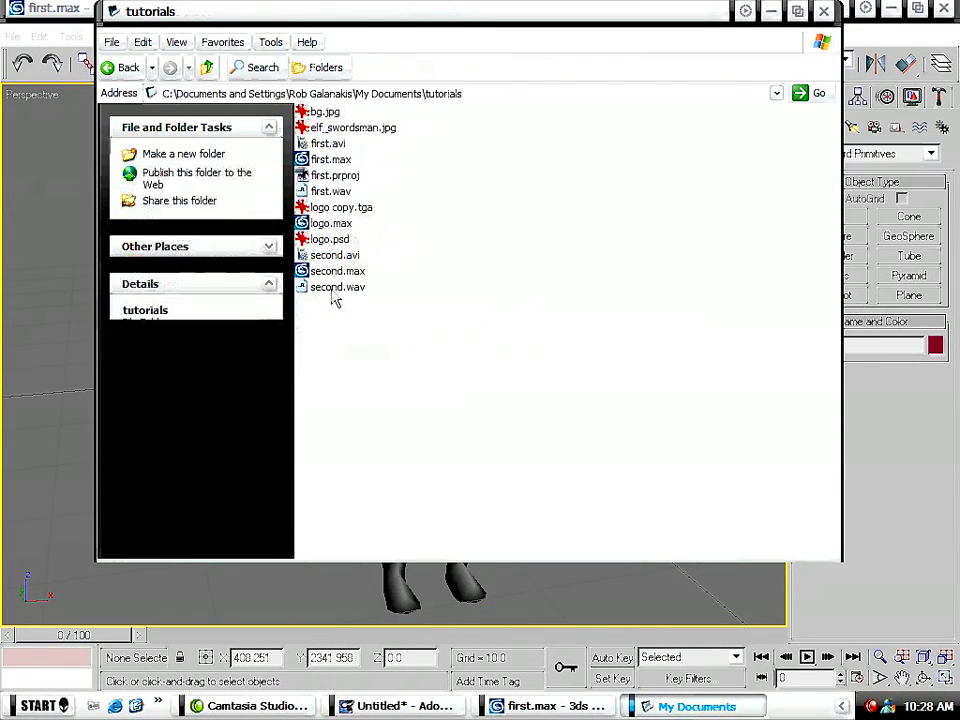
{"action": "left_click_drag", "start_coordinate": [293, 20], "coordinate": [254, 72]}
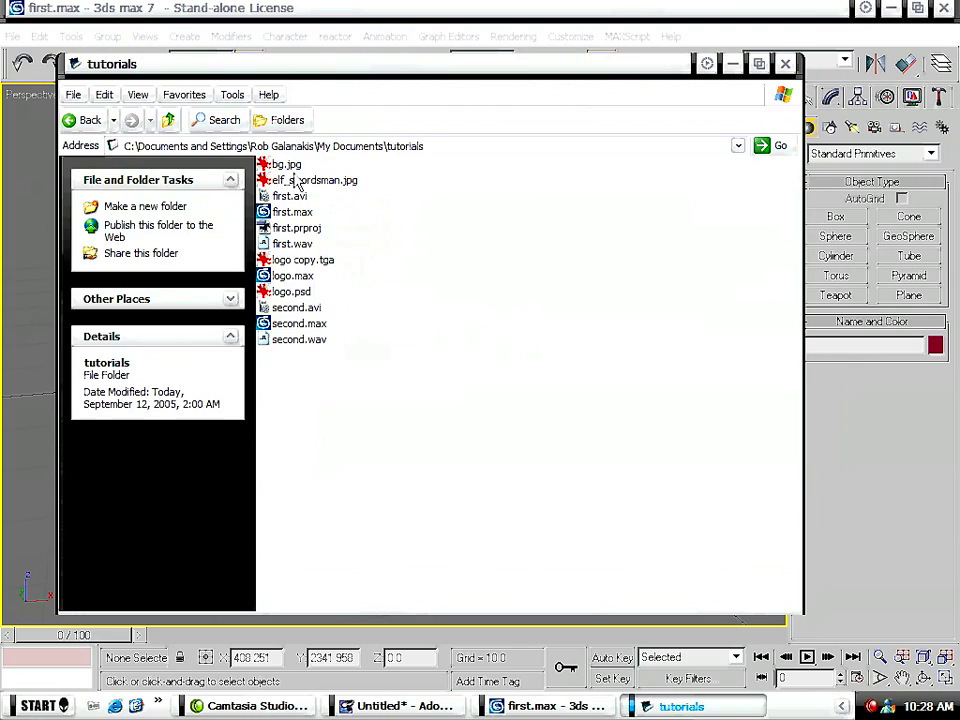
Open elf_swordsman.jpg in IrfanView and examine the swordsman's helmet, armor, skirt and legs at 130% zoom.
{"action": "double_click", "coordinate": [297, 180]}
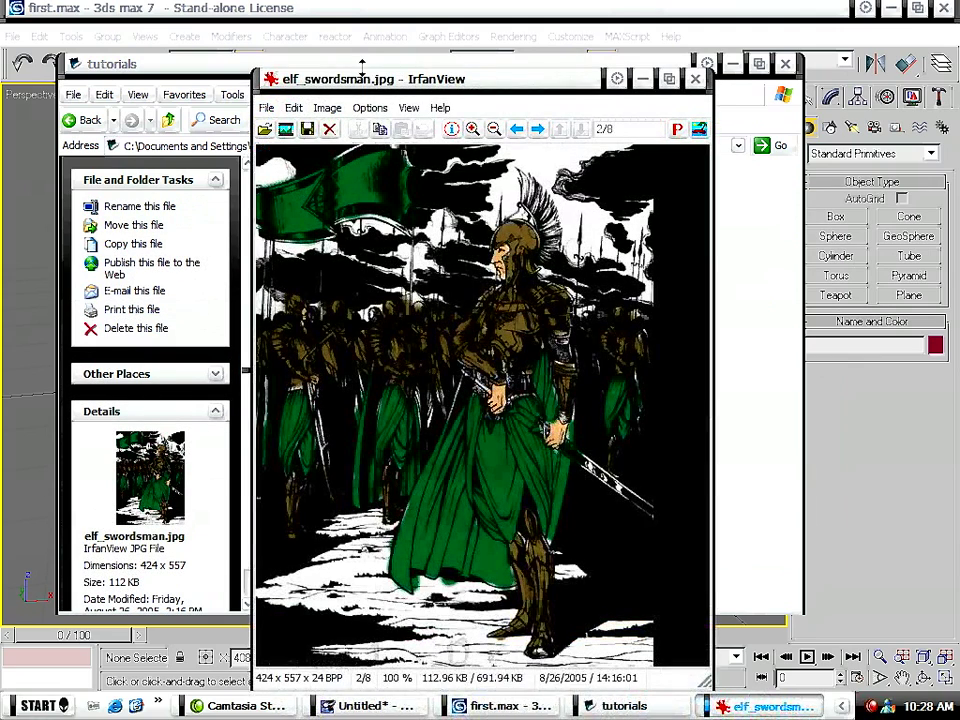
{"action": "left_click_drag", "start_coordinate": [378, 85], "coordinate": [367, 49]}
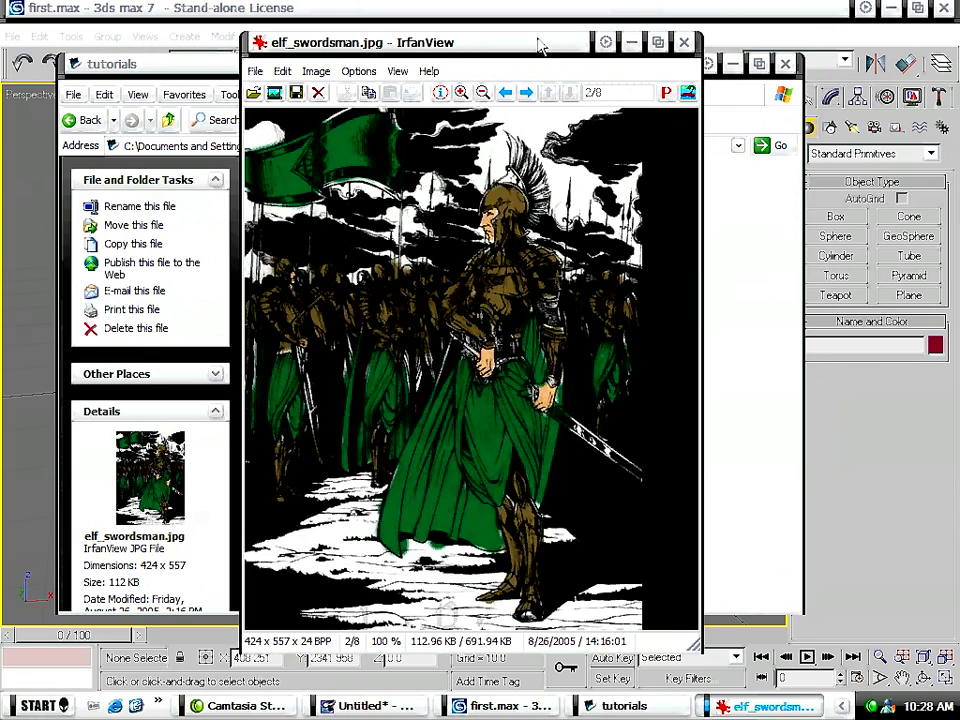
{"action": "left_click_drag", "start_coordinate": [548, 45], "coordinate": [508, 27]}
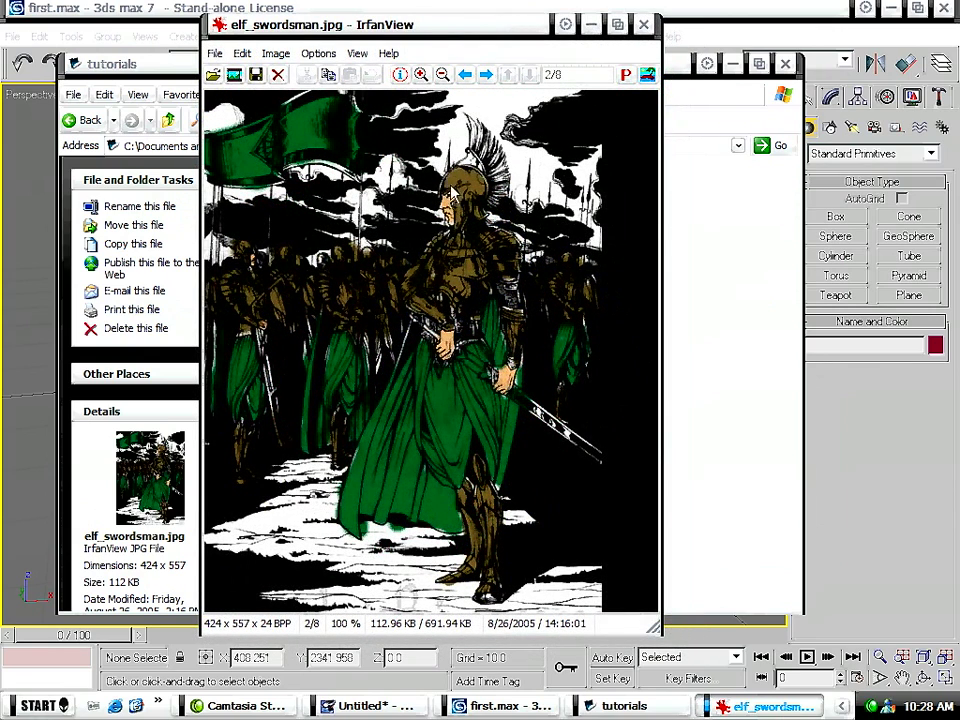
{"action": "left_click", "coordinate": [421, 74]}
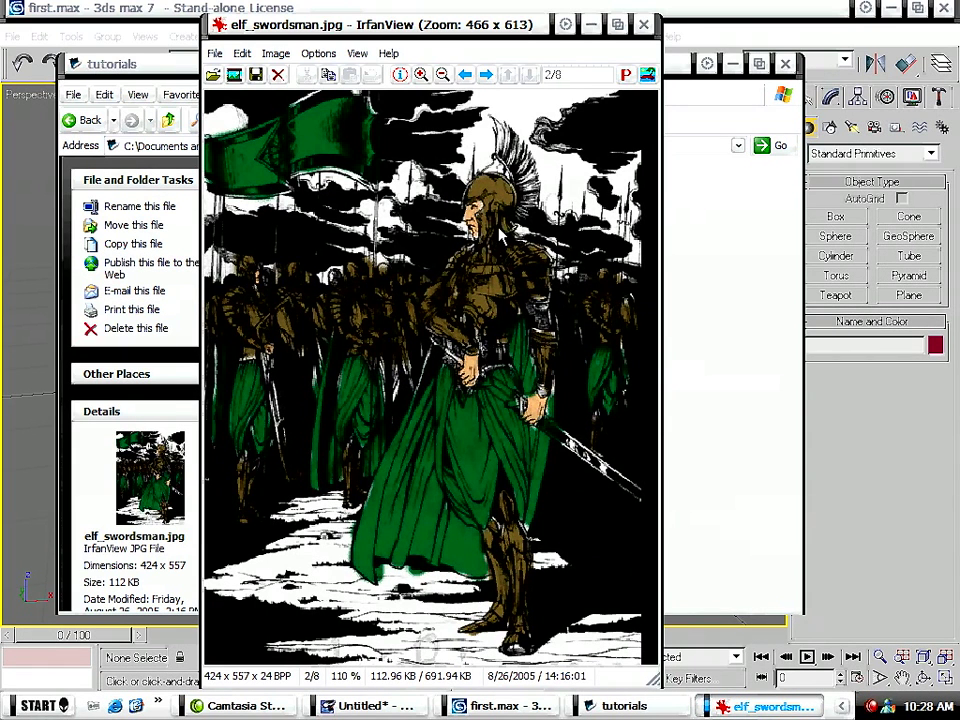
{"action": "left_click", "coordinate": [421, 76]}
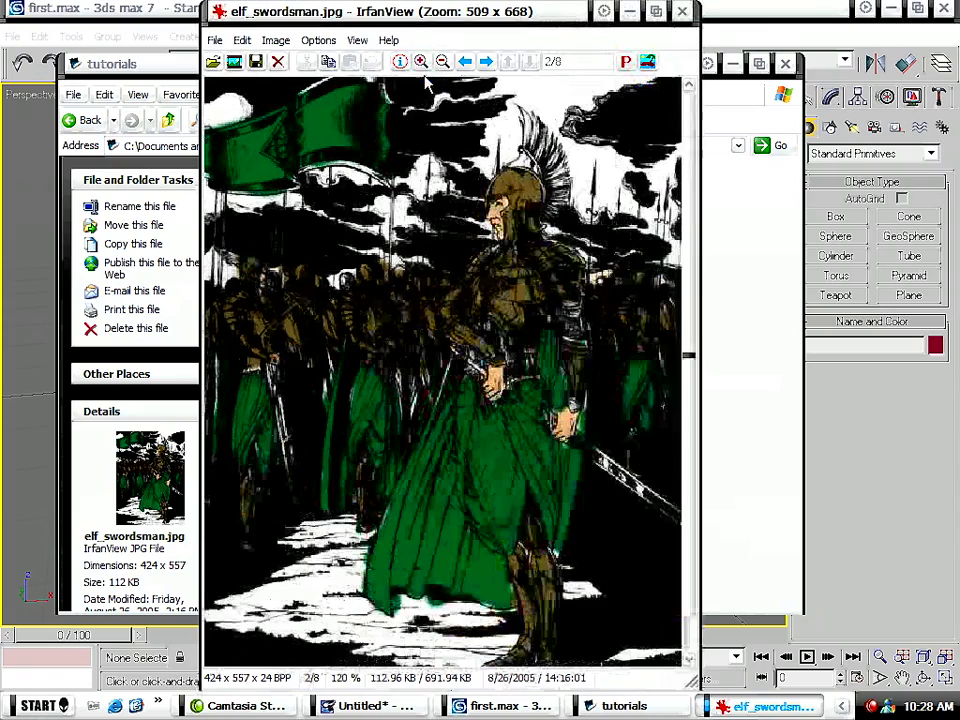
{"action": "left_click", "coordinate": [421, 61]}
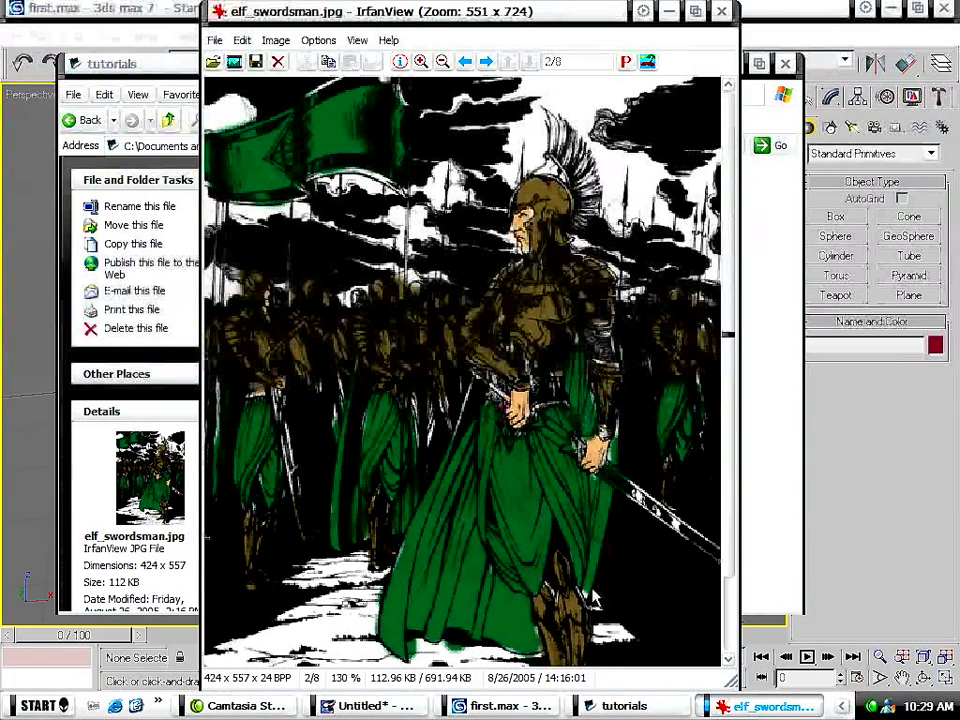
{"action": "scroll", "coordinate": [572, 560], "scroll_direction": "down", "scroll_amount": 3}
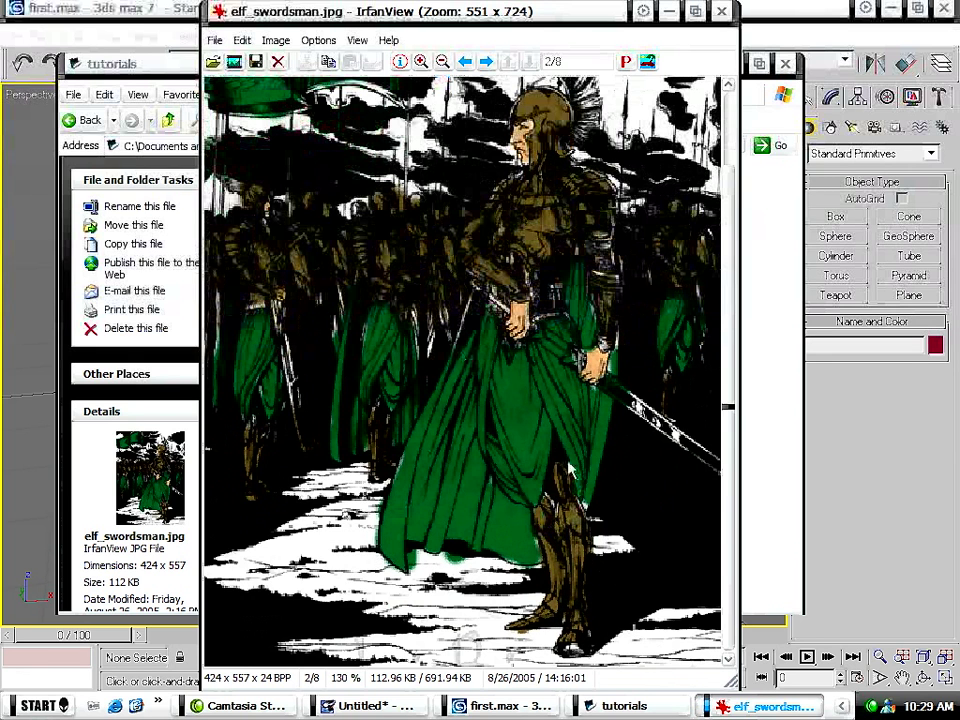
{"action": "scroll", "coordinate": [573, 480], "scroll_direction": "up", "scroll_amount": 2}
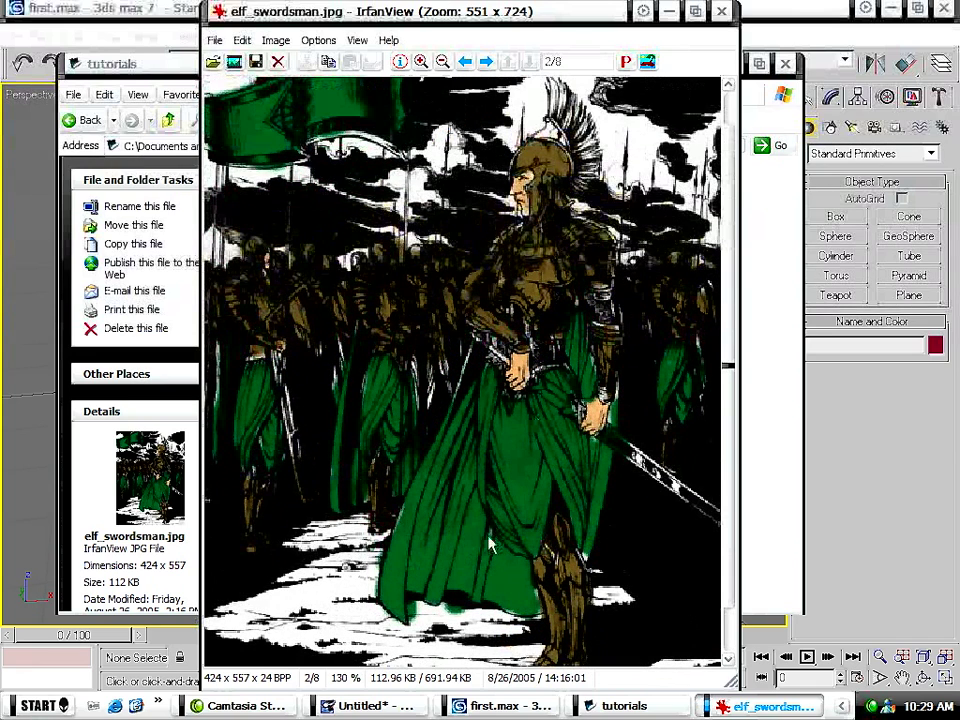
Switch back to 3ds max and create a plane around the character, about 186 long and 179 wide.
{"action": "left_click", "coordinate": [484, 712]}
{"action": "middle_click_drag", "start_coordinate": [632, 383], "coordinate": [611, 388]}
{"action": "scroll", "coordinate": [612, 396], "scroll_direction": "down", "scroll_amount": 5}
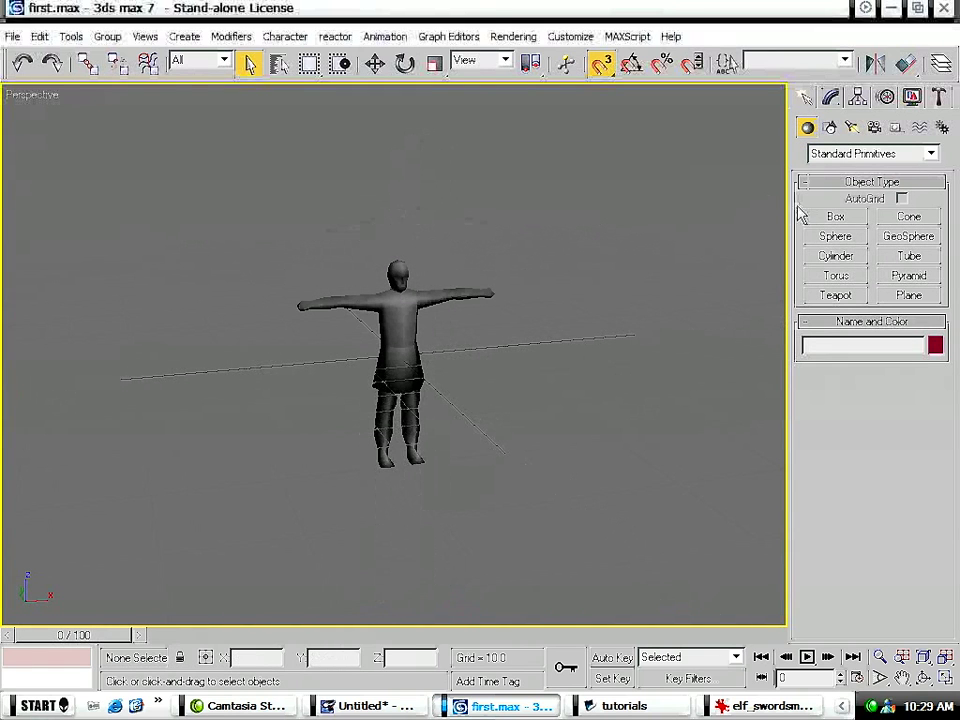
{"action": "left_click", "coordinate": [905, 296]}
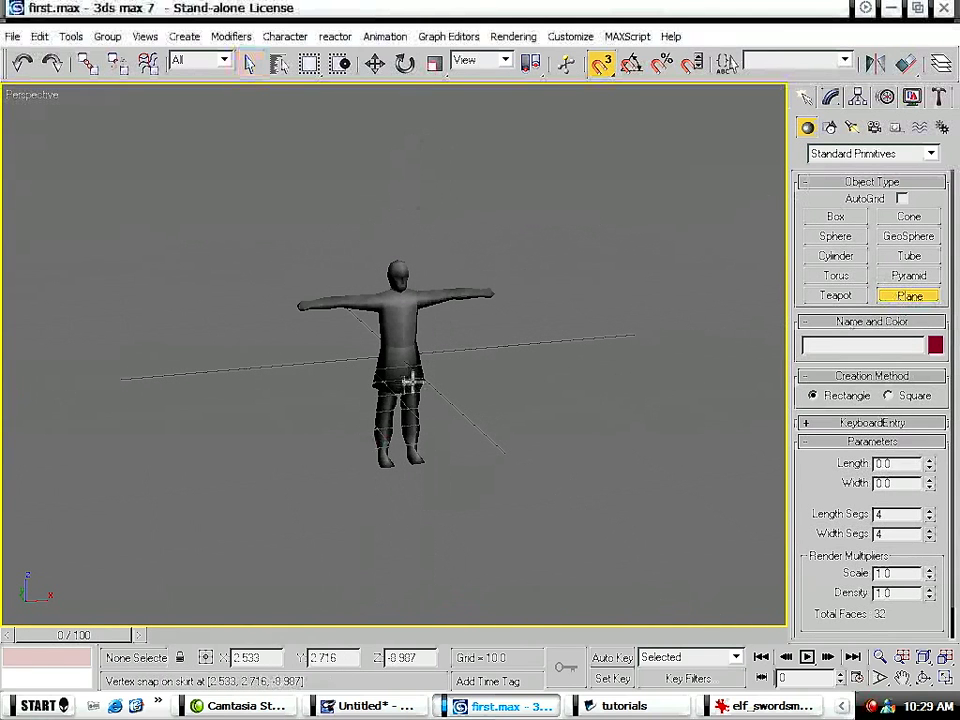
{"action": "left_click_drag", "start_coordinate": [553, 298], "coordinate": [88, 565]}
{"action": "middle_click_drag", "start_coordinate": [699, 420], "coordinate": [566, 405]}
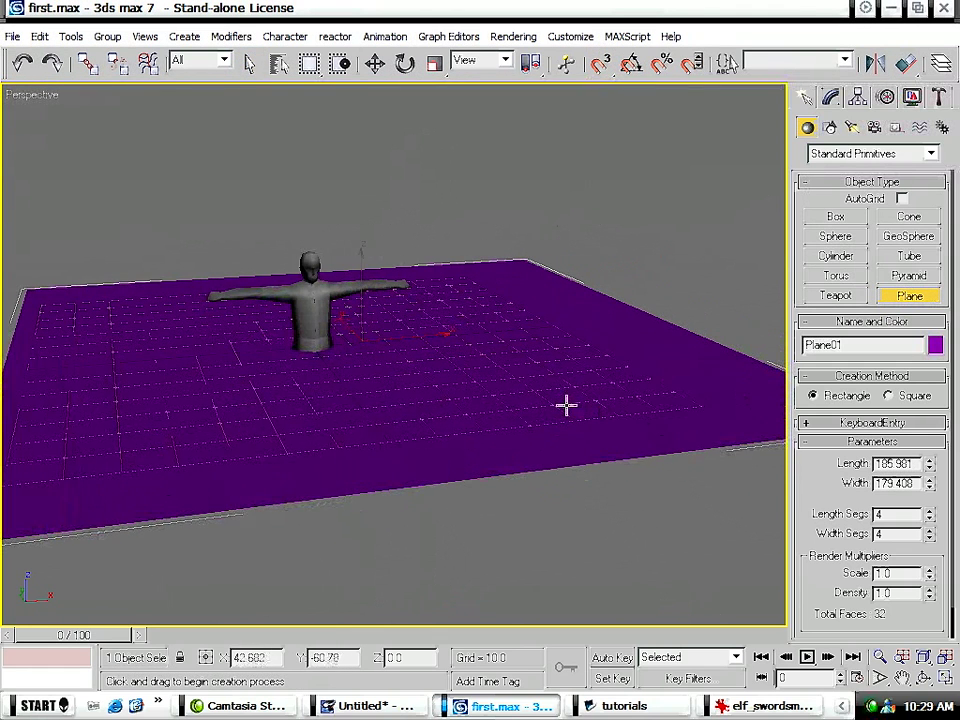
Set the plane's length segments and width segments to 1.
{"action": "double_click", "coordinate": [900, 514]}
{"action": "type", "text": "1"}
{"action": "key", "text": "Tab"}
{"action": "type", "text": "1"}
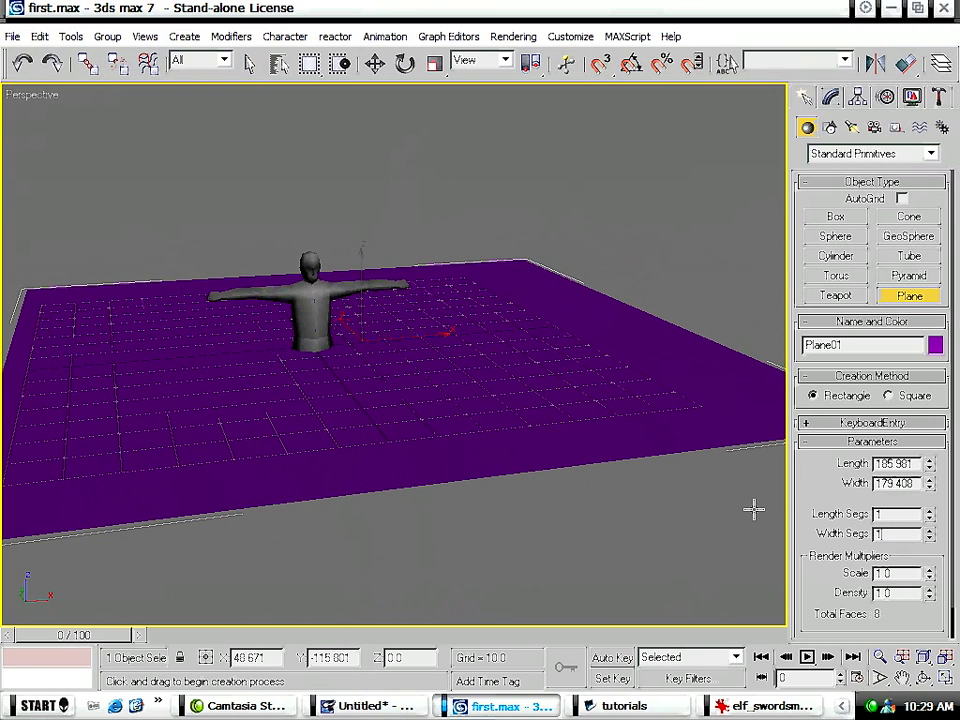
{"action": "key", "text": "Return"}
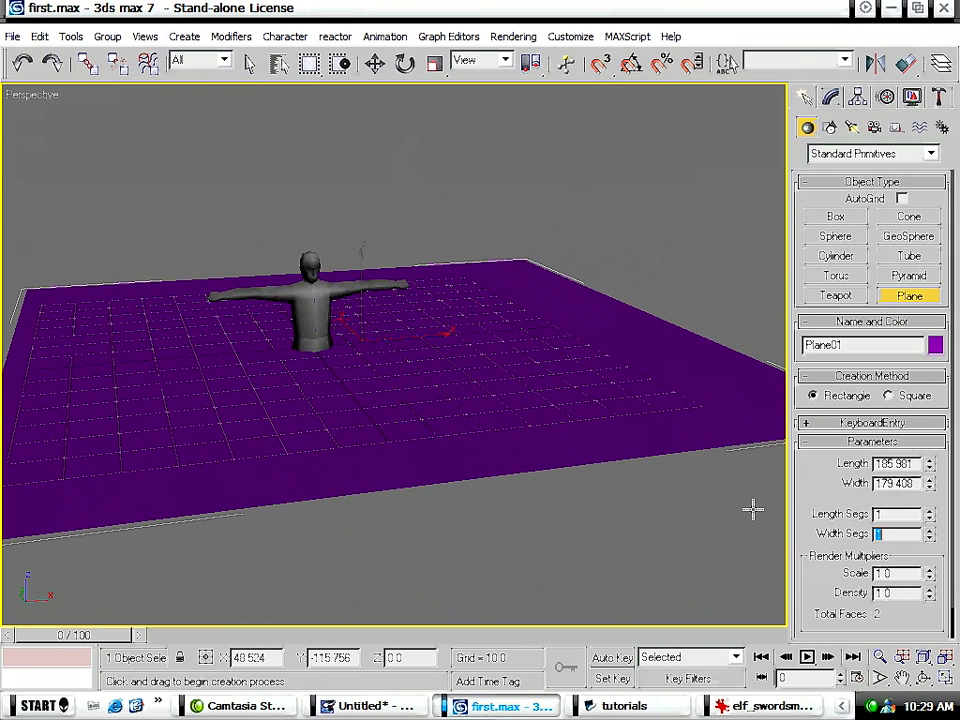
Show the character and the plane as wireframe in the Perspective view.
{"action": "middle_click_drag", "start_coordinate": [489, 499], "coordinate": [439, 504]}
{"action": "key", "text": "F3"}
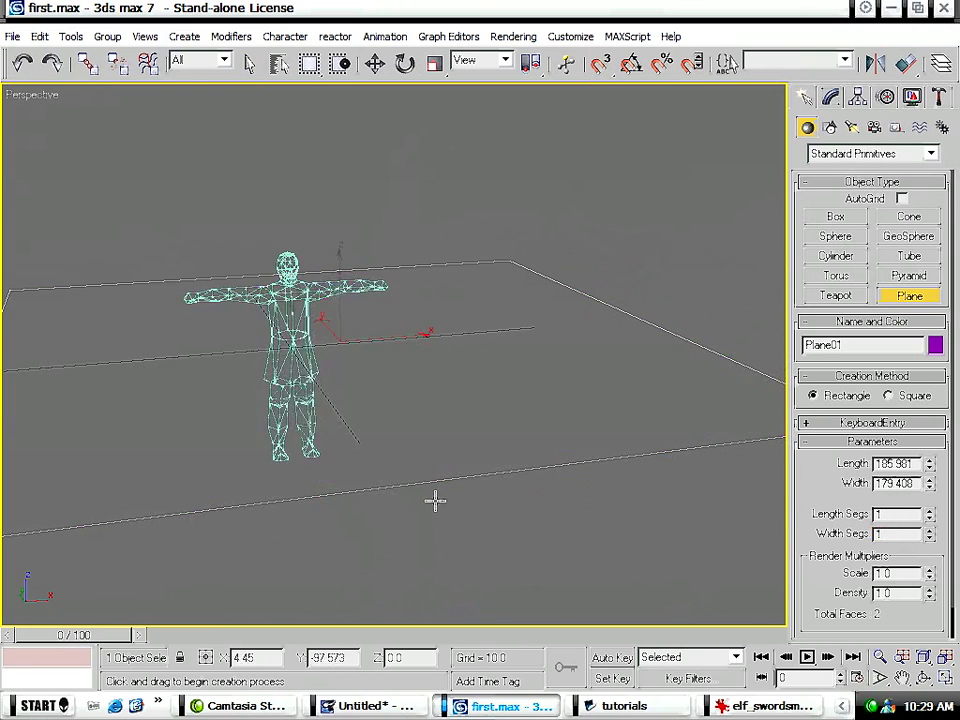
{"action": "middle_click_drag", "start_coordinate": [375, 489], "coordinate": [461, 508]}
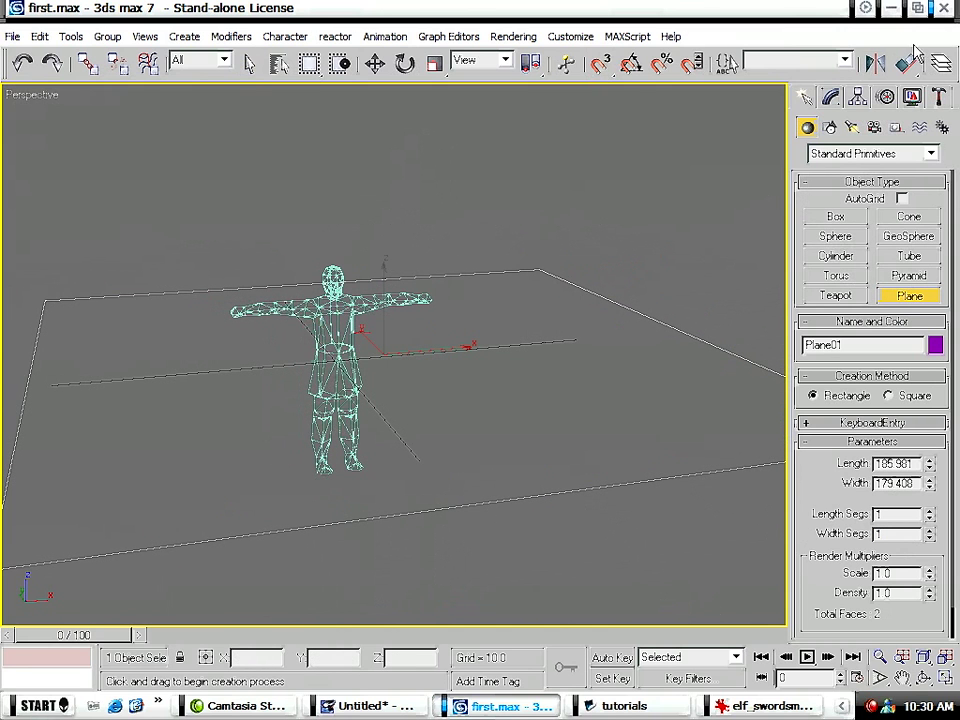
In the Material Editor, give the second sample material a diffuse Bitmap map using elf_swordsman.jpg from the tutorials folder.
{"action": "left_click_drag", "start_coordinate": [730, 62], "coordinate": [480, 64]}
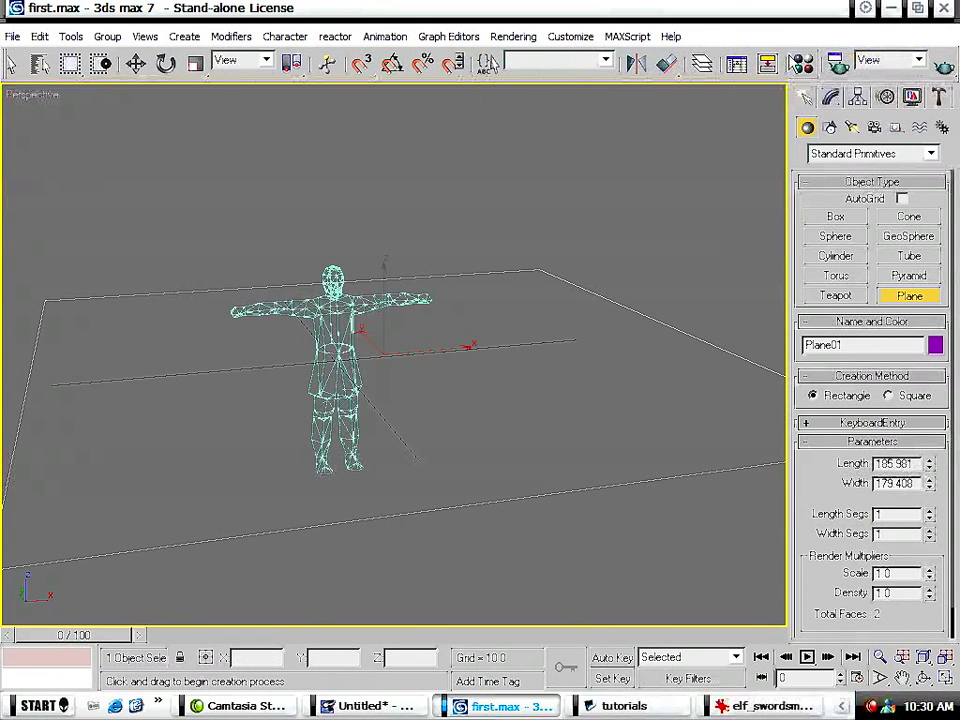
{"action": "key", "text": "m"}
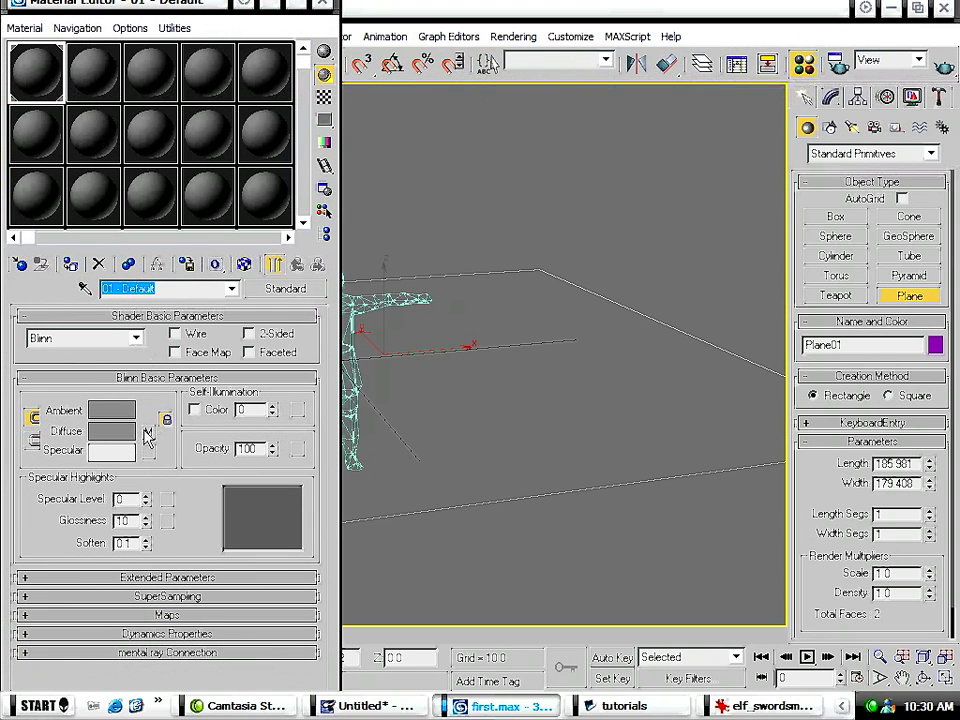
{"action": "left_click", "coordinate": [97, 76]}
{"action": "left_click", "coordinate": [151, 433]}
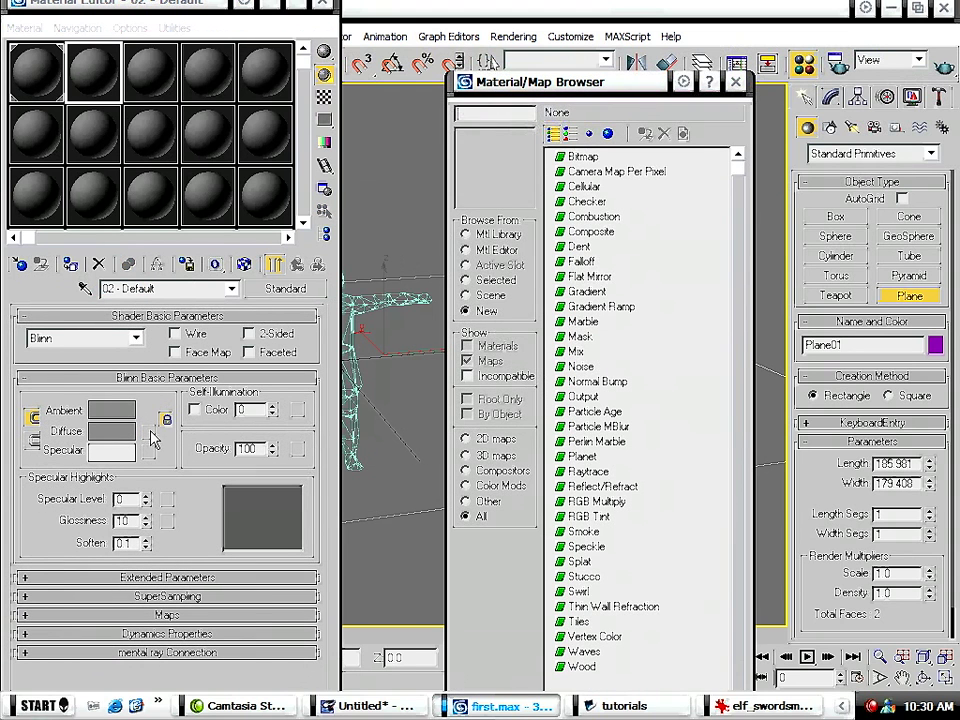
{"action": "left_click", "coordinate": [735, 82]}
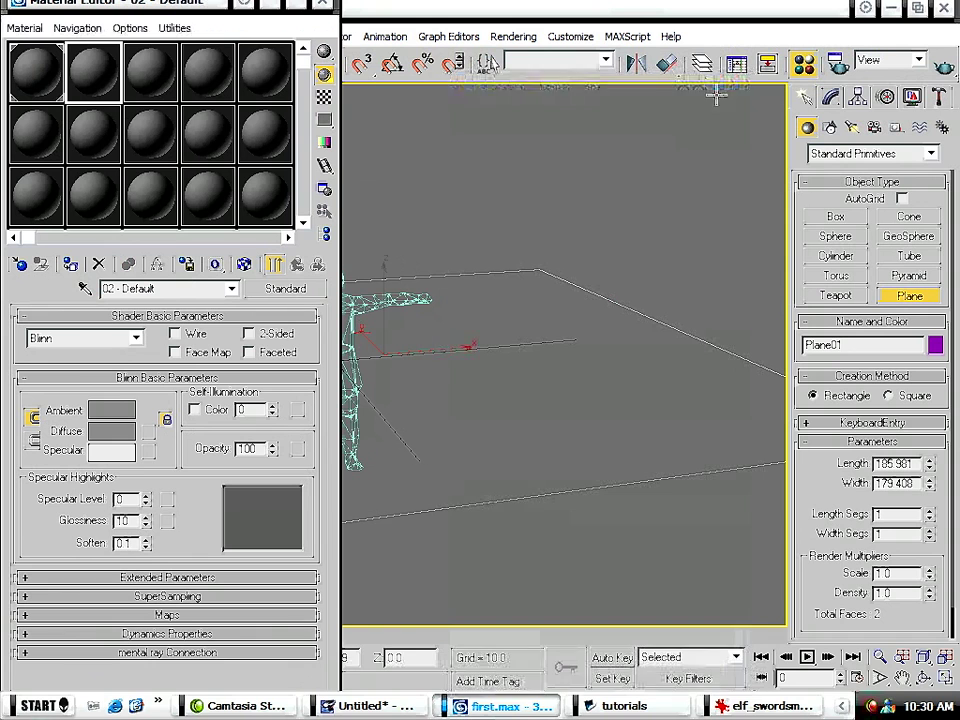
{"action": "left_click", "coordinate": [149, 436]}
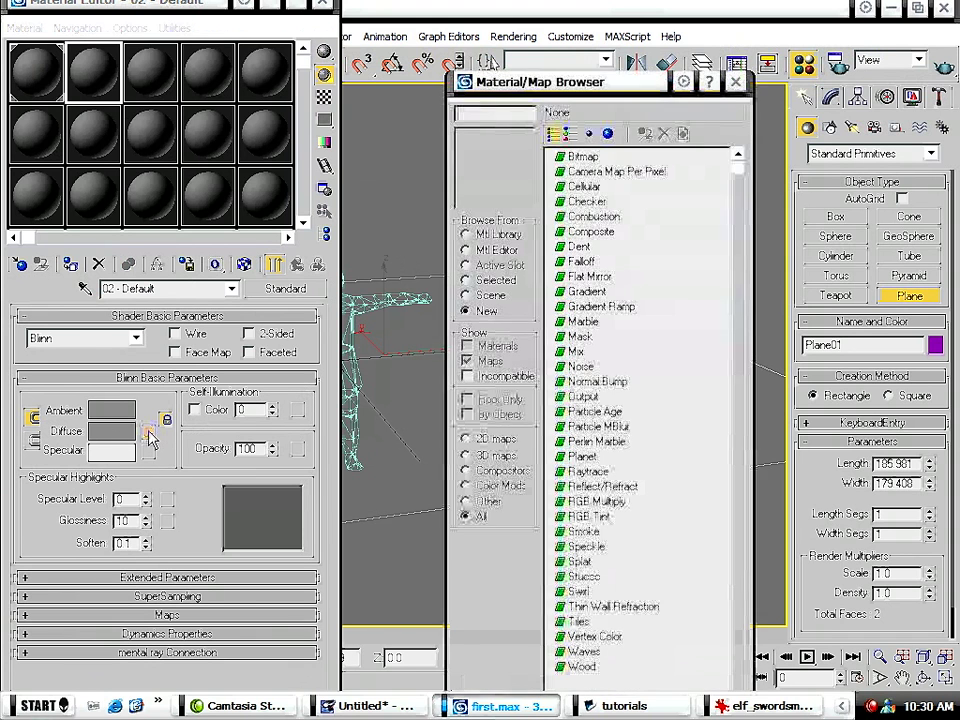
{"action": "double_click", "coordinate": [584, 157]}
{"action": "left_click", "coordinate": [311, 99]}
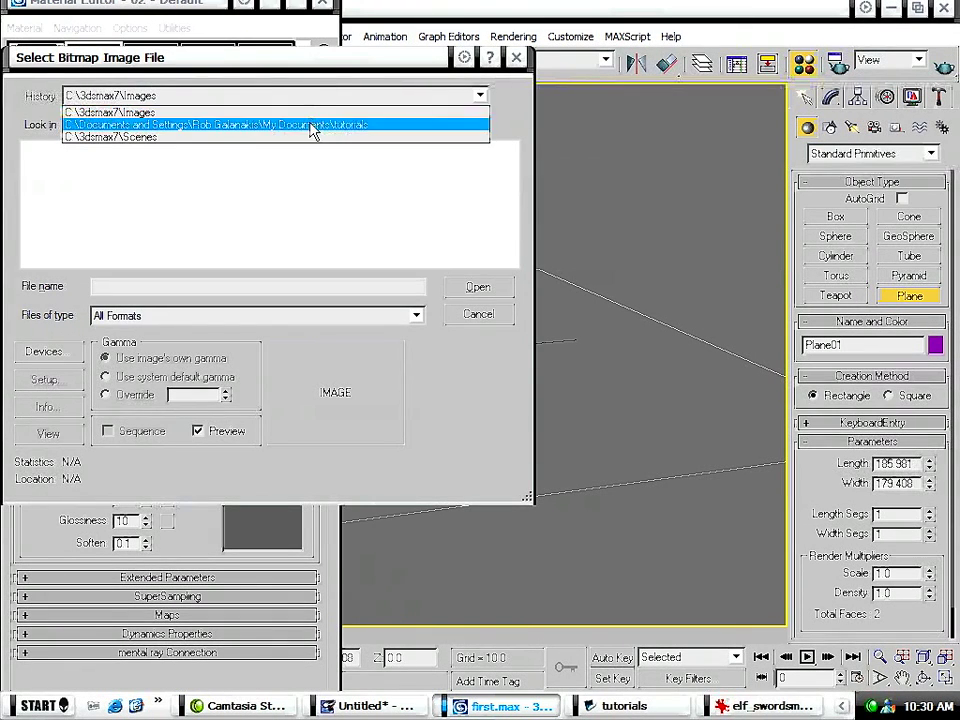
{"action": "left_click", "coordinate": [314, 123]}
{"action": "double_click", "coordinate": [60, 166]}
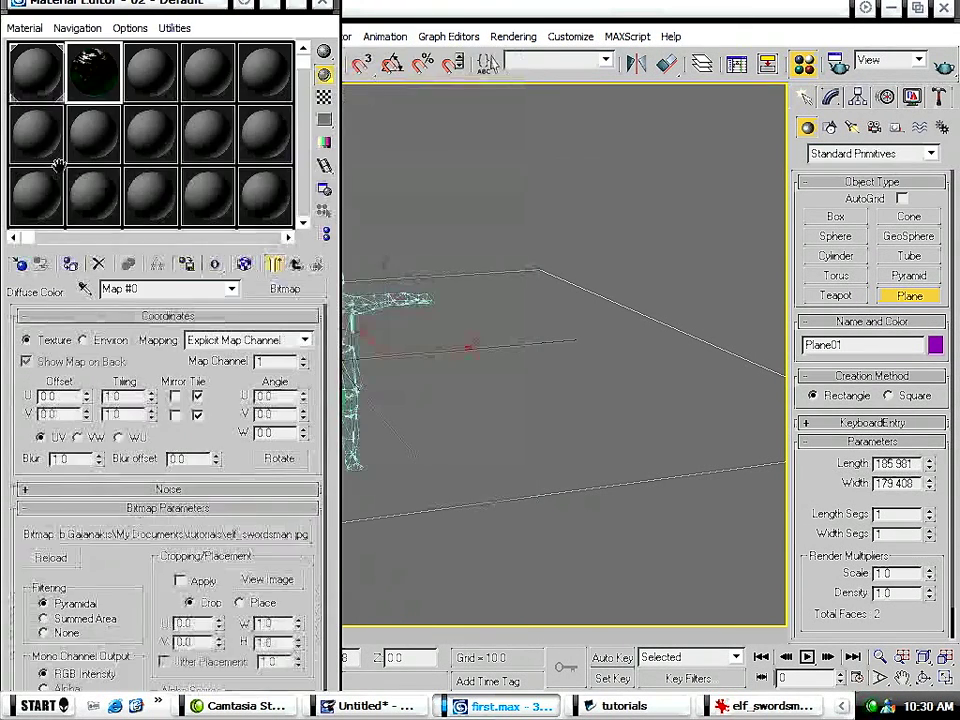
Return the Perspective view to shaded display, assign the elf swordsman material to the plane and show its map in the viewport.
{"action": "middle_click_drag", "start_coordinate": [396, 332], "coordinate": [491, 333]}
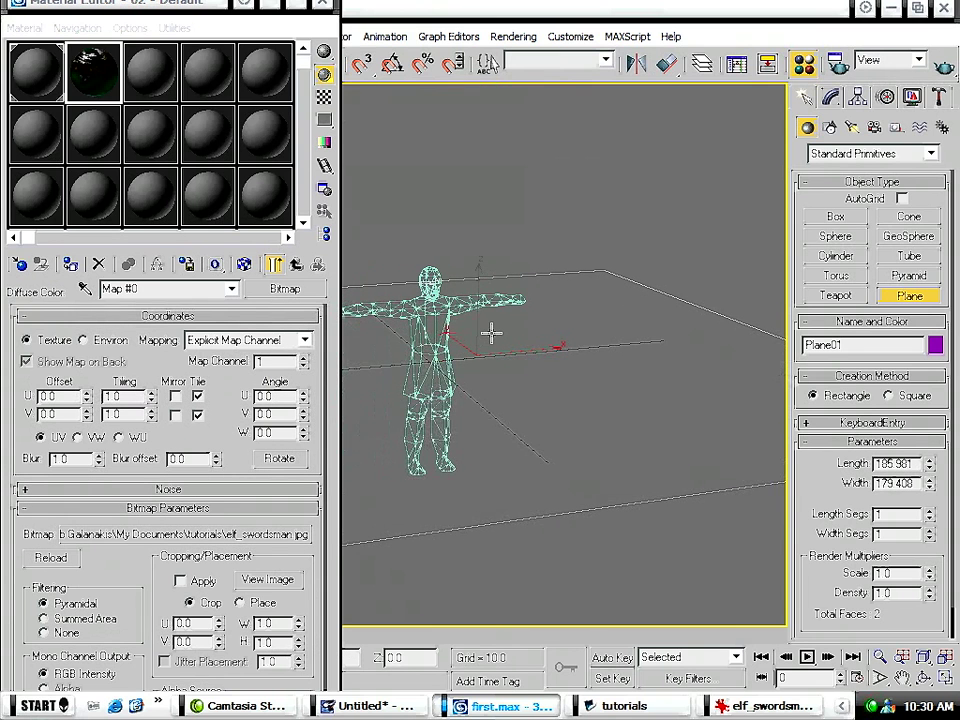
{"action": "key", "text": "F3"}
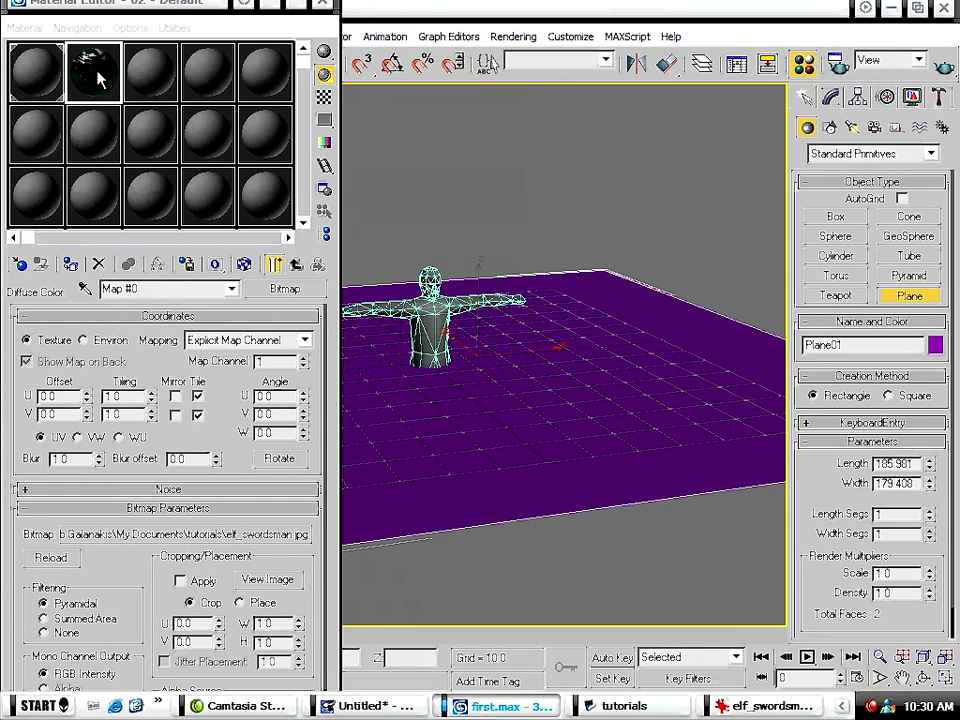
{"action": "left_click_drag", "start_coordinate": [117, 95], "coordinate": [462, 325]}
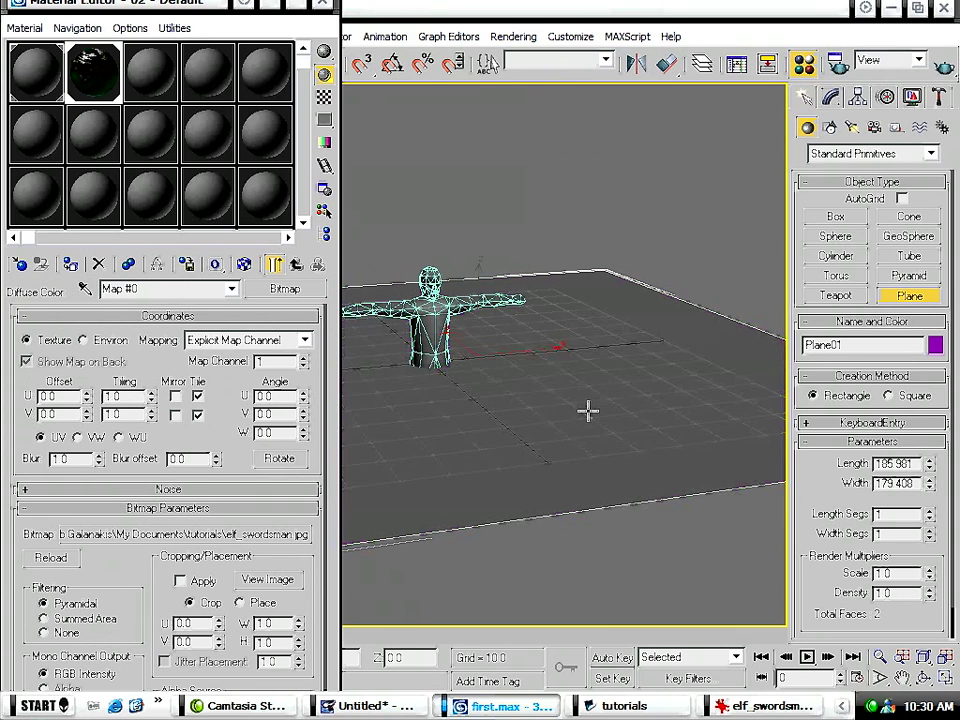
{"action": "left_click", "coordinate": [244, 264]}
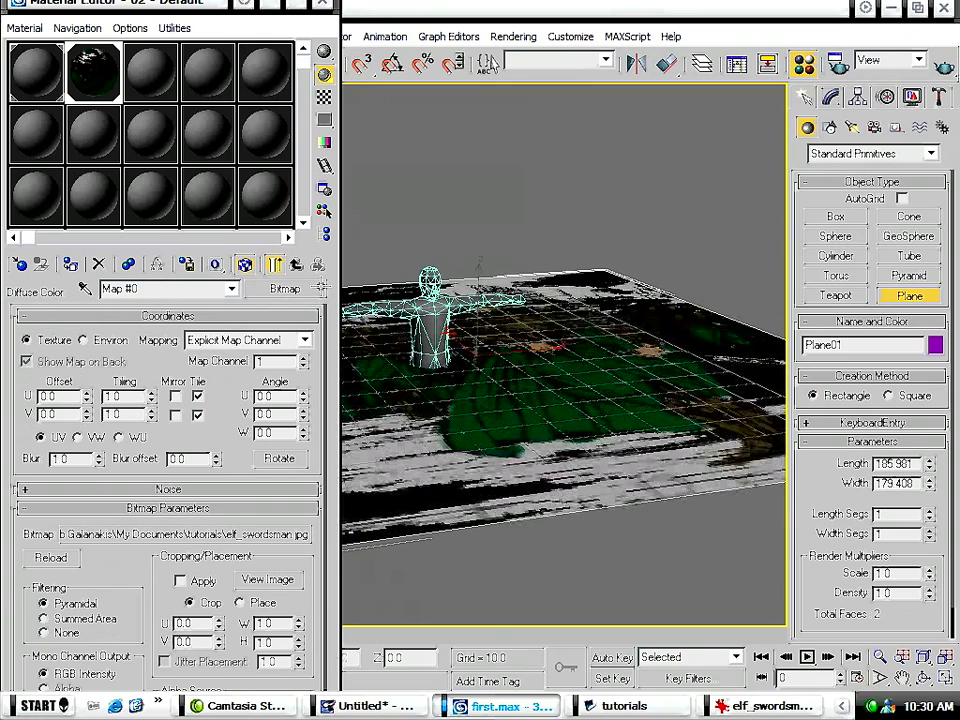
{"action": "left_click", "coordinate": [322, 5]}
Add a UVW Map modifier to the textured plane.
{"action": "middle_click_drag", "start_coordinate": [507, 442], "coordinate": [472, 504], "text": "alt"}
{"action": "scroll", "coordinate": [485, 406], "scroll_direction": "down", "scroll_amount": 5}
{"action": "scroll", "coordinate": [485, 406], "scroll_direction": "up", "scroll_amount": 5}
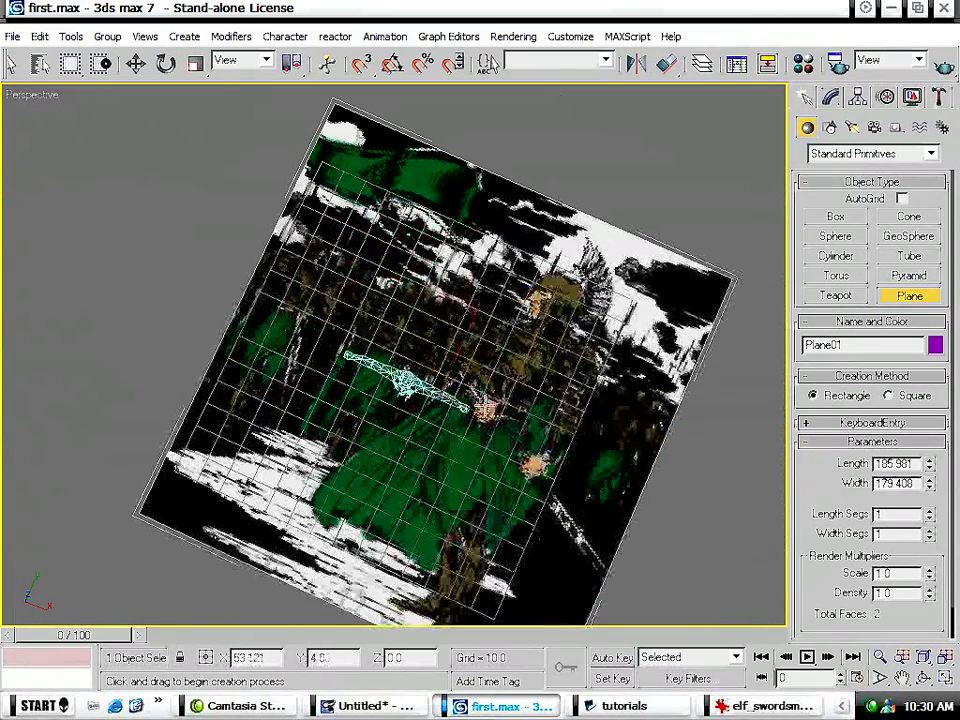
{"action": "left_click", "coordinate": [831, 97]}
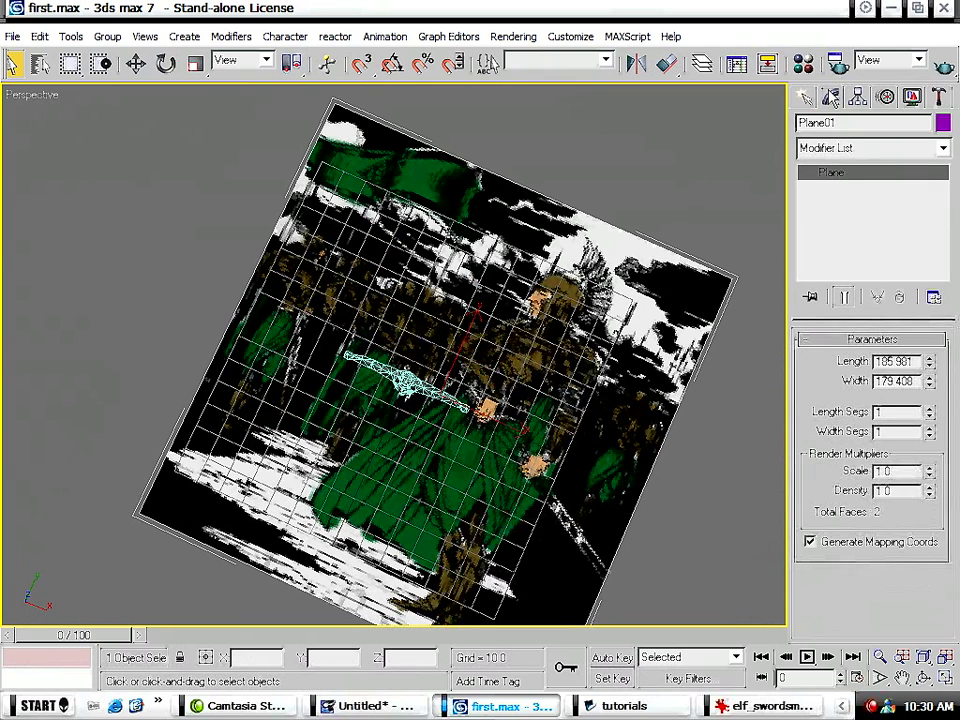
{"action": "left_click", "coordinate": [821, 150]}
{"action": "scroll", "coordinate": [928, 577], "scroll_direction": "down", "scroll_amount": 15}
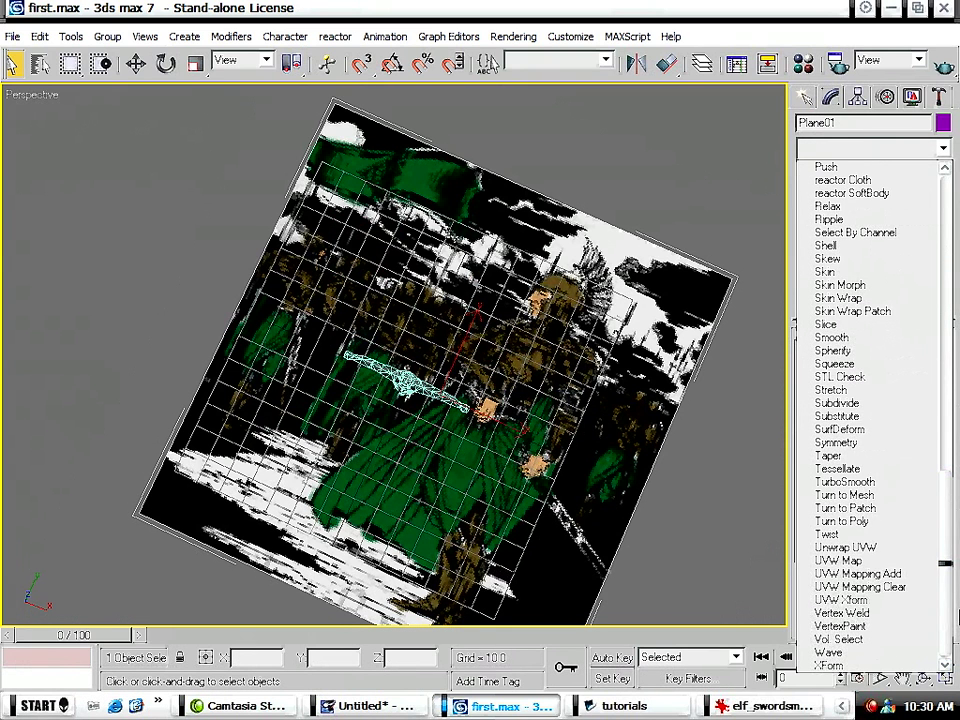
{"action": "left_click", "coordinate": [920, 565]}
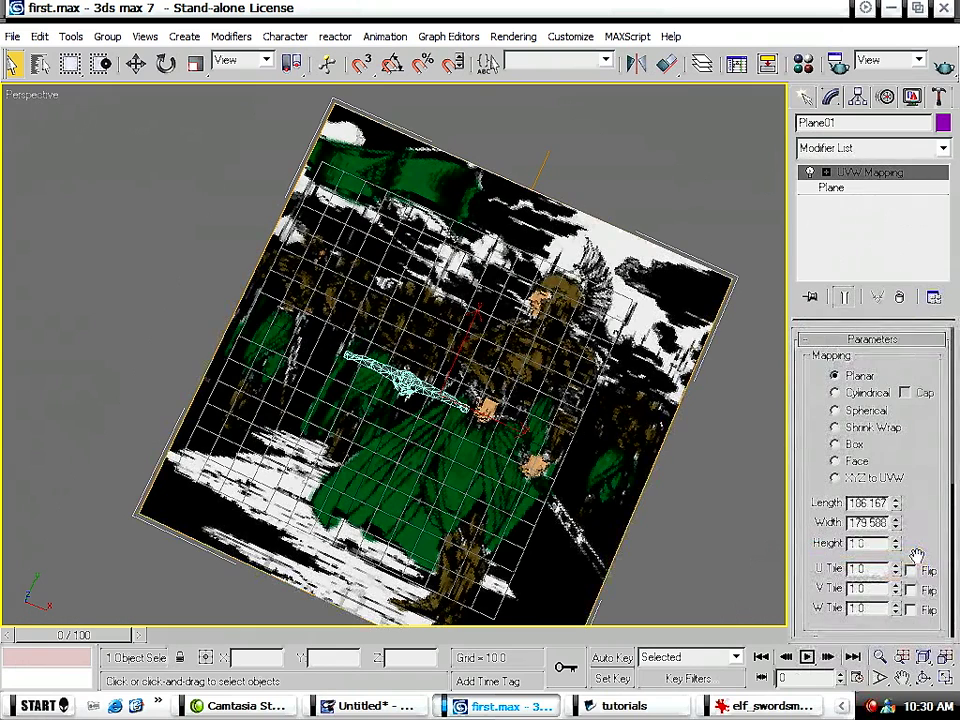
Fit the plane's UVW mapping to the proportions of elf_swordsman.jpg with Bitmap Fit.
{"action": "scroll", "coordinate": [925, 437], "scroll_direction": "down", "scroll_amount": 8}
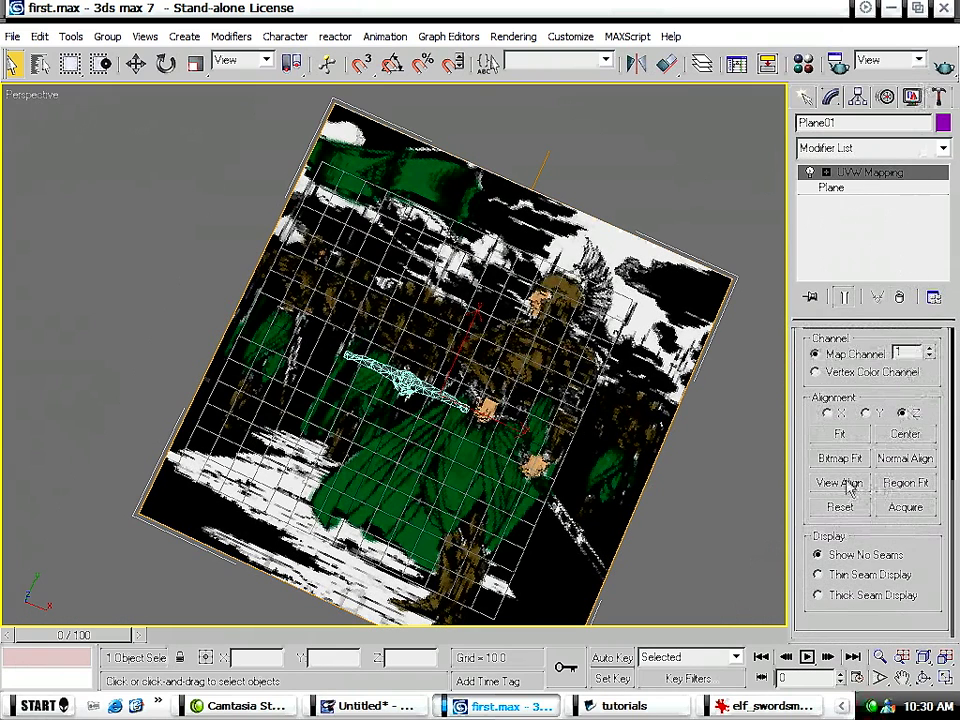
{"action": "left_click", "coordinate": [842, 459]}
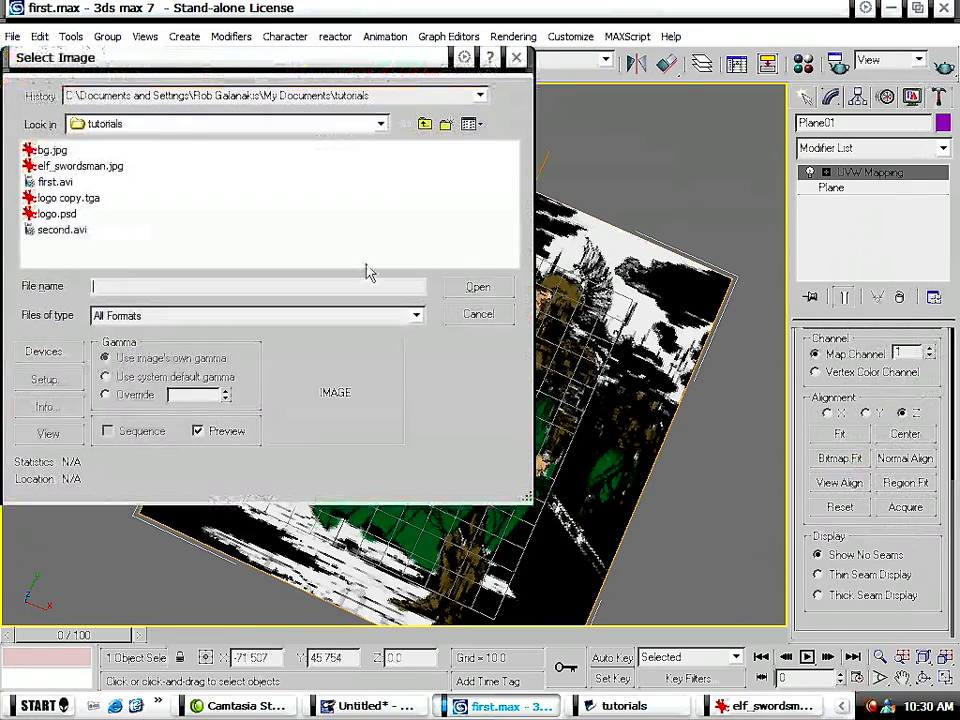
{"action": "double_click", "coordinate": [60, 167]}
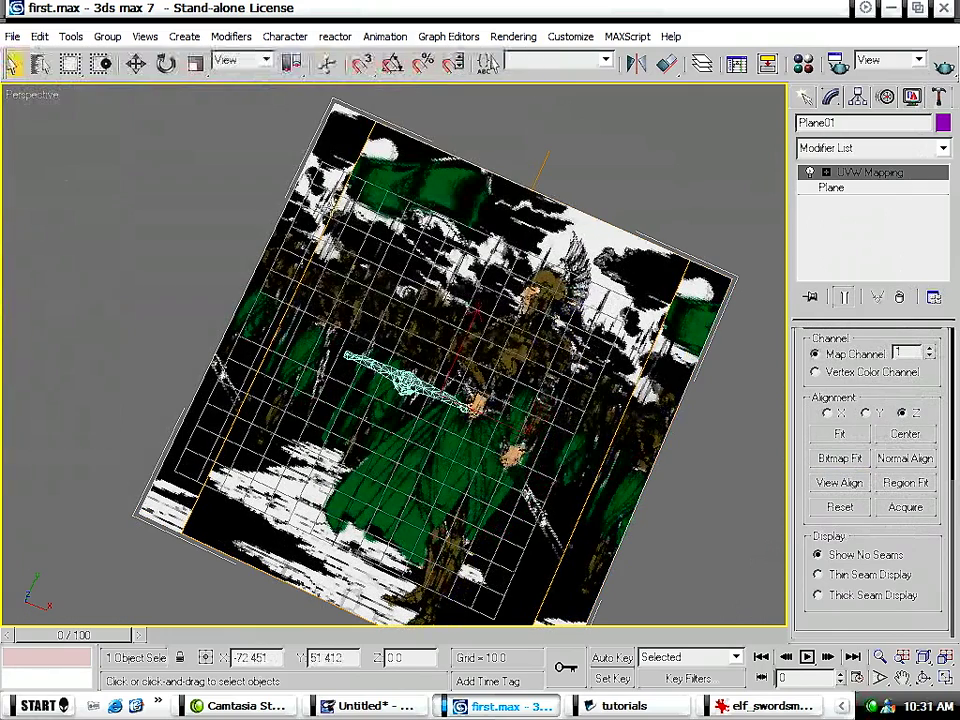
With angle snap on, rotate the plane upright by 90 degrees about X, and give it a quarter turn about the vertical axis.
{"action": "key", "text": "e"}
{"action": "key", "text": "a"}
{"action": "left_click_drag", "start_coordinate": [345, 265], "coordinate": [318, 312]}
{"action": "left_click_drag", "start_coordinate": [423, 416], "coordinate": [418, 430]}
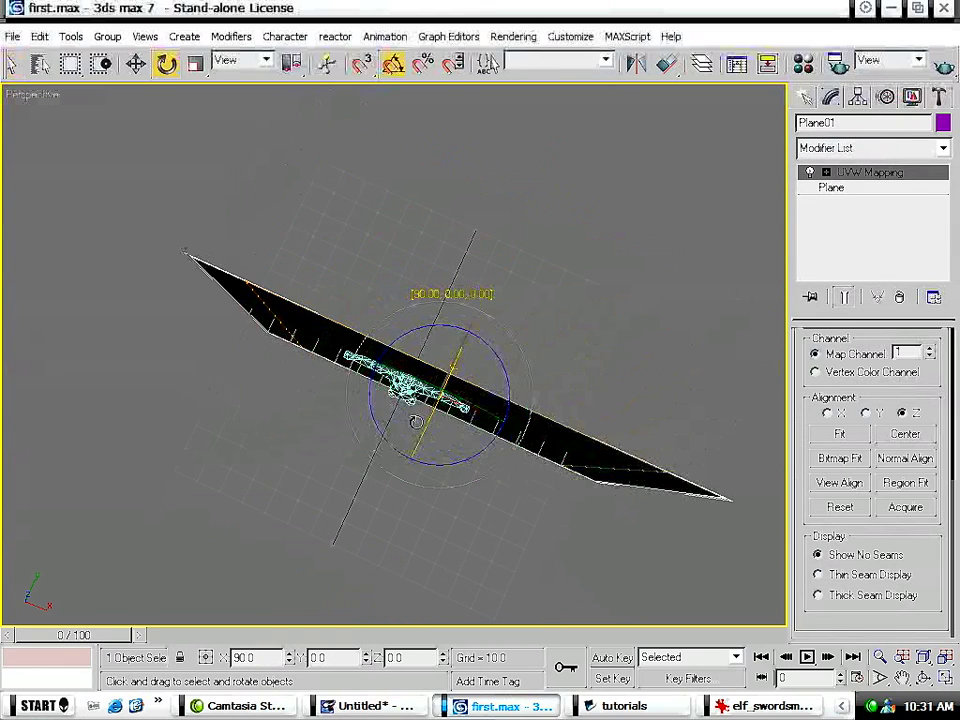
{"action": "left_click_drag", "start_coordinate": [477, 450], "coordinate": [368, 441]}
Flip the plane's UVW mapping in the U direction to mirror the swordsman image.
{"action": "middle_click_drag", "start_coordinate": [307, 410], "coordinate": [516, 285], "text": "alt"}
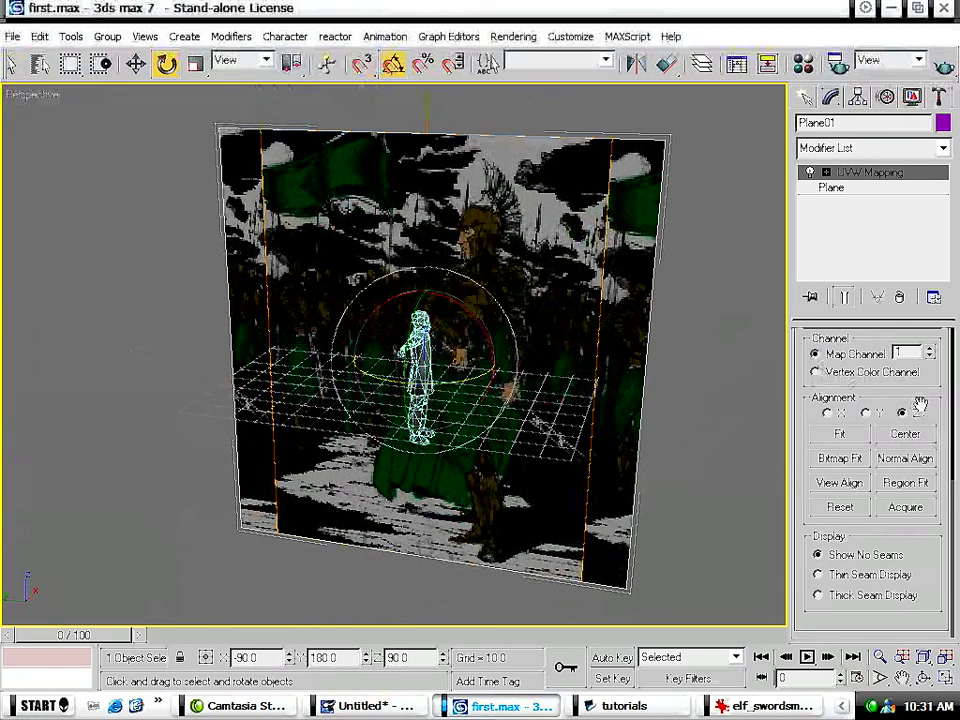
{"action": "scroll", "coordinate": [953, 637], "scroll_direction": "up", "scroll_amount": 5}
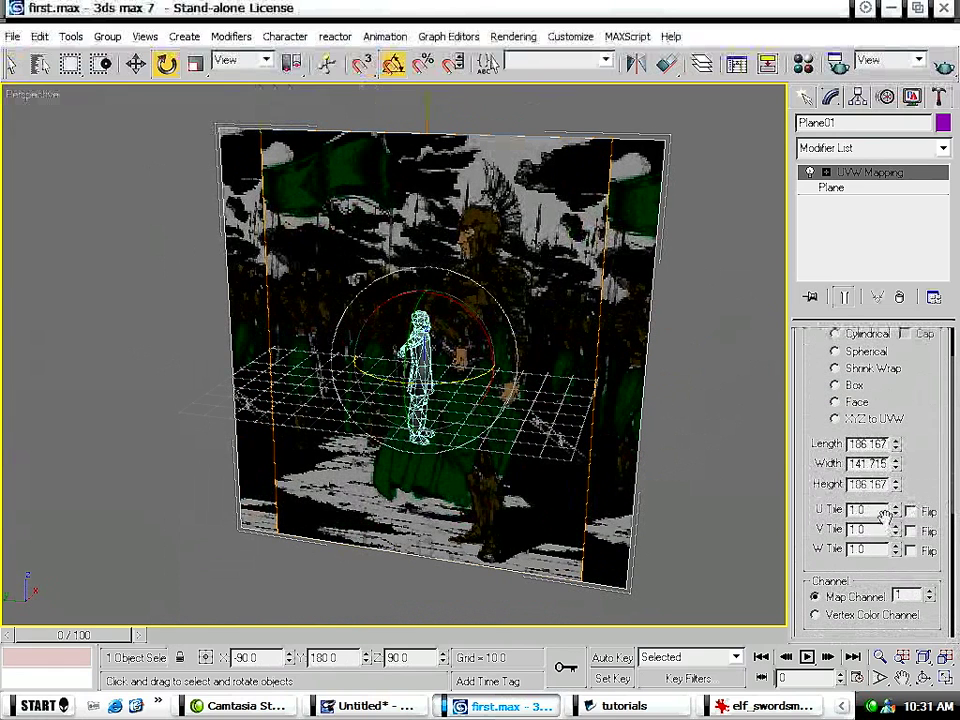
{"action": "left_click", "coordinate": [910, 511]}
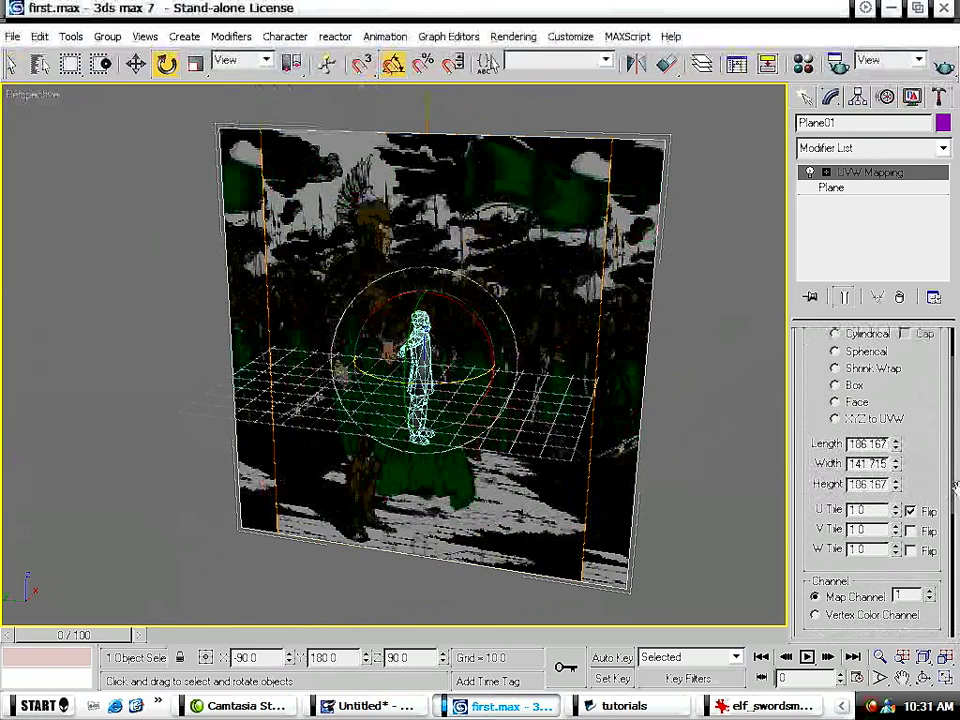
Scale the reference plane down until the swordsman matches the character's height, and align it with the model in the Left view.
{"action": "key", "text": "r"}
{"action": "left_click_drag", "start_coordinate": [613, 317], "coordinate": [433, 386]}
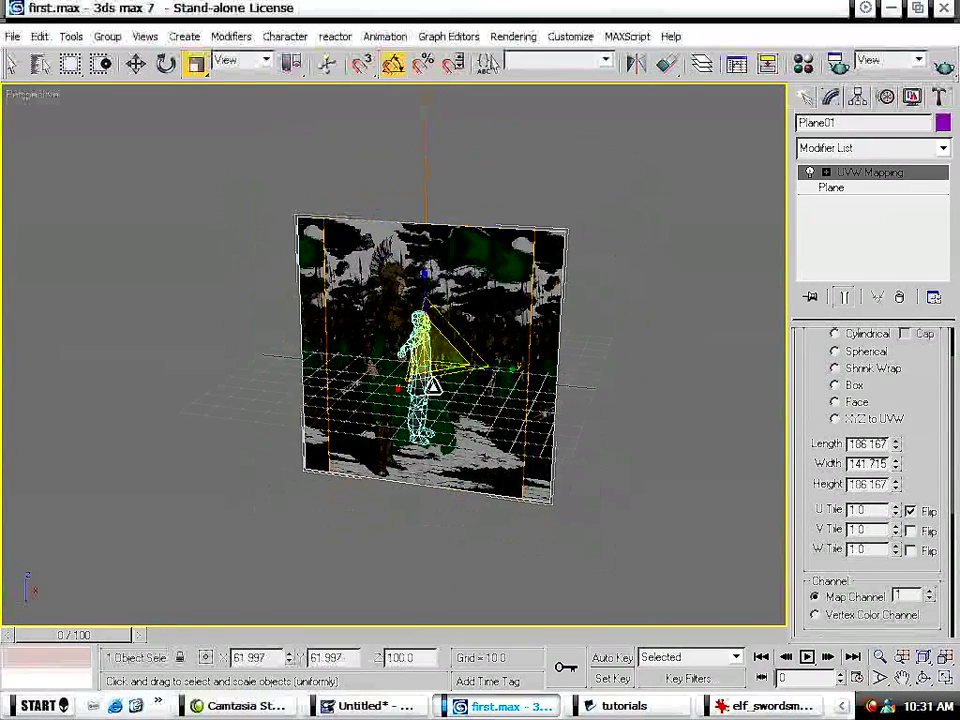
{"action": "key", "text": "f"}
{"action": "key", "text": "F3"}
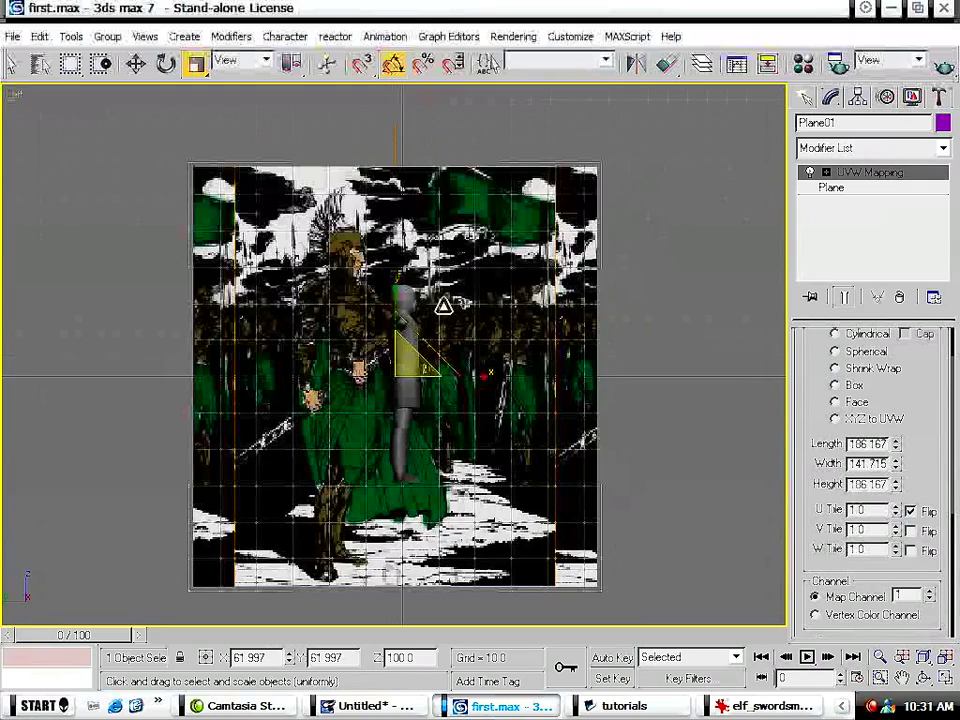
{"action": "left_click_drag", "start_coordinate": [411, 335], "coordinate": [407, 406]}
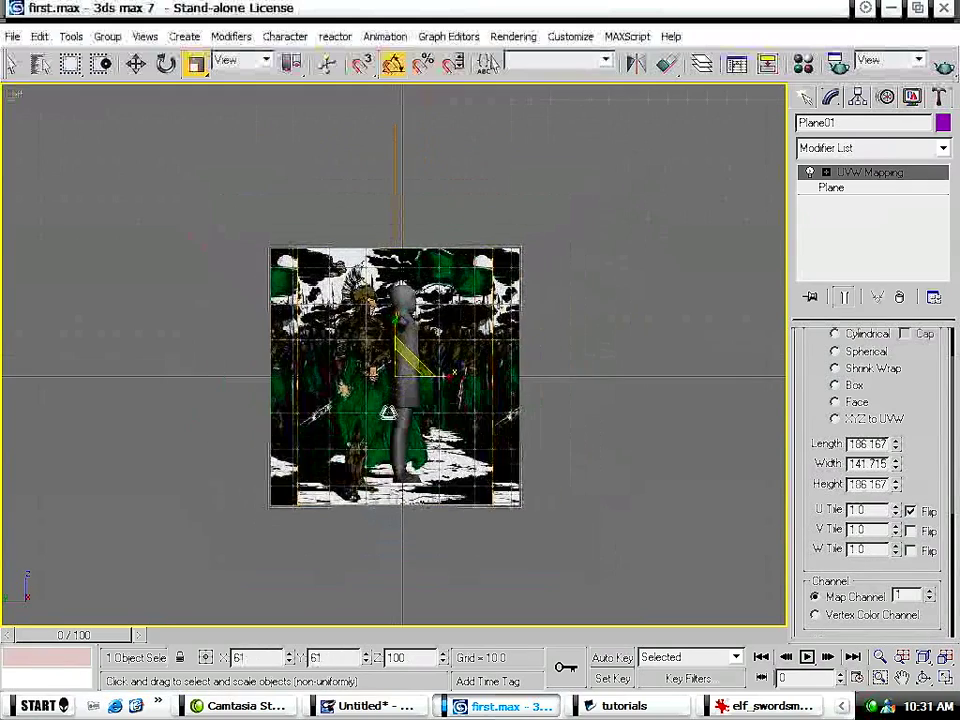
{"action": "scroll", "coordinate": [410, 405], "scroll_direction": "up", "scroll_amount": 2}
{"action": "mouse_move", "coordinate": [427, 358]}
{"action": "left_mouse_down"}
{"action": "mouse_move", "coordinate": [444, 337]}
{"action": "mouse_move", "coordinate": [431, 374]}
{"action": "mouse_move", "coordinate": [450, 342]}
{"action": "mouse_move", "coordinate": [456, 349]}
{"action": "mouse_move", "coordinate": [411, 350]}
{"action": "left_mouse_up"}
{"action": "key", "text": "w"}
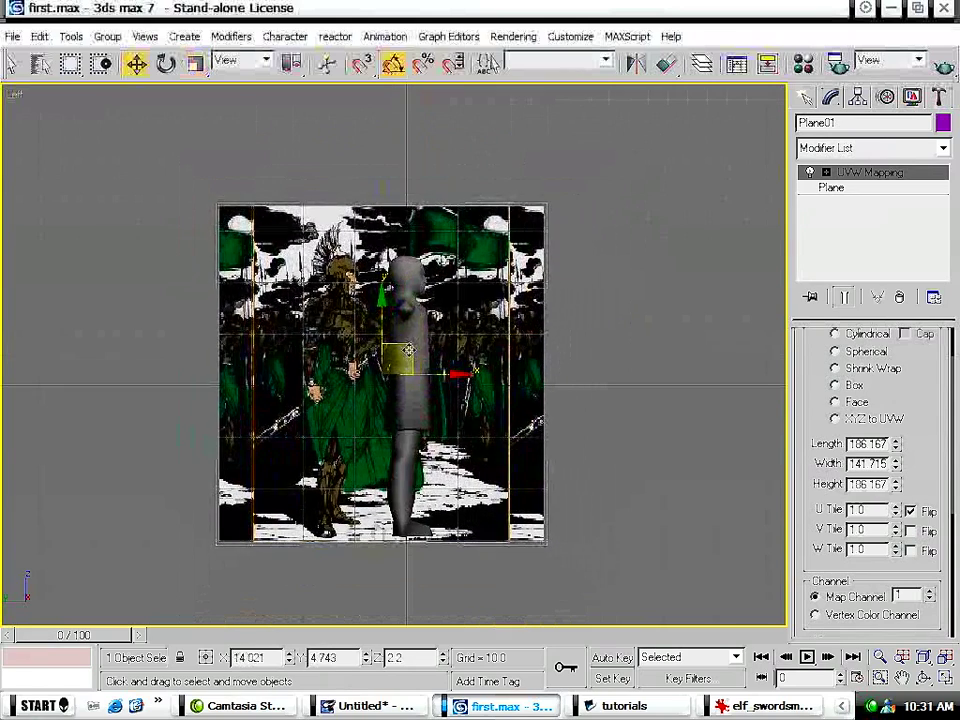
Compare the image with the model up close, and move the reference plane sideways away from the character in the Perspective view.
{"action": "scroll", "coordinate": [441, 397], "scroll_direction": "up", "scroll_amount": 3}
{"action": "scroll", "coordinate": [441, 397], "scroll_direction": "down", "scroll_amount": 4}
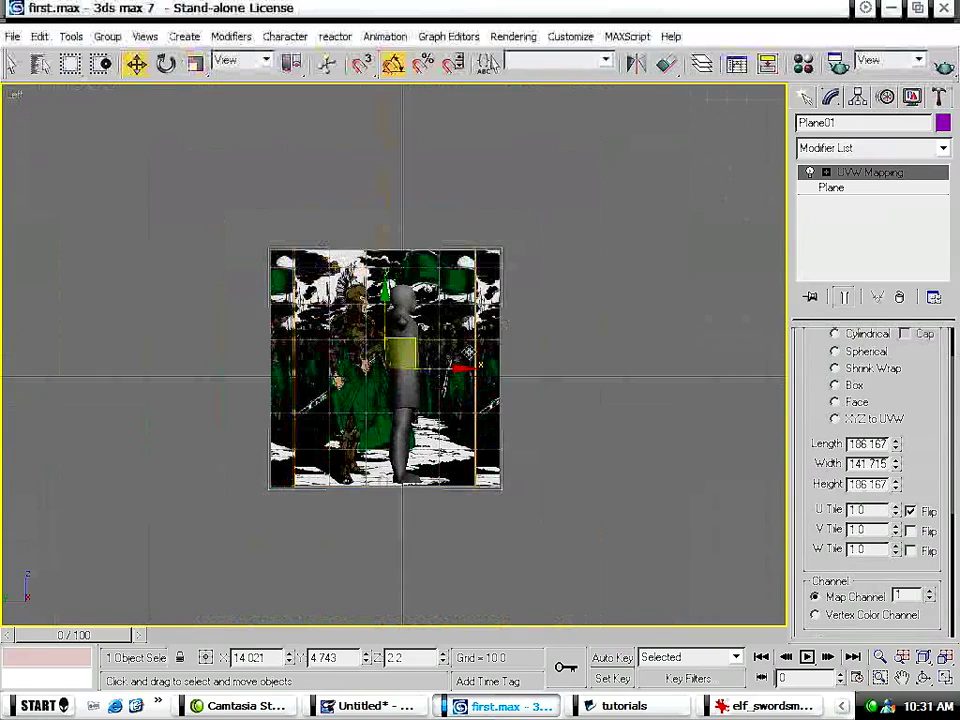
{"action": "scroll", "coordinate": [465, 353], "scroll_direction": "up", "scroll_amount": 5}
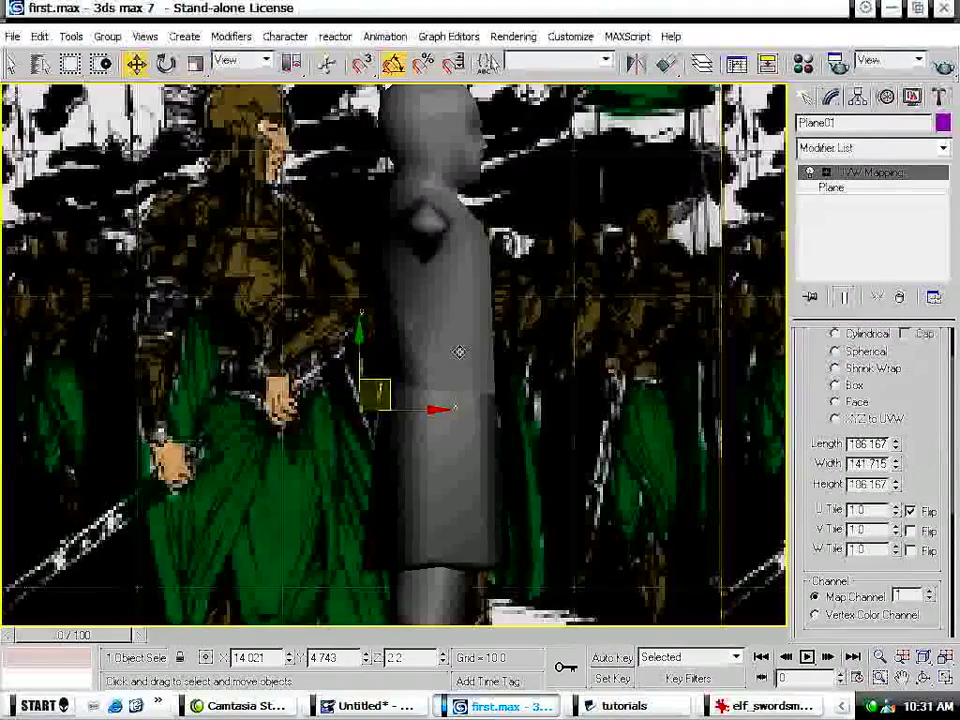
{"action": "key", "text": "p"}
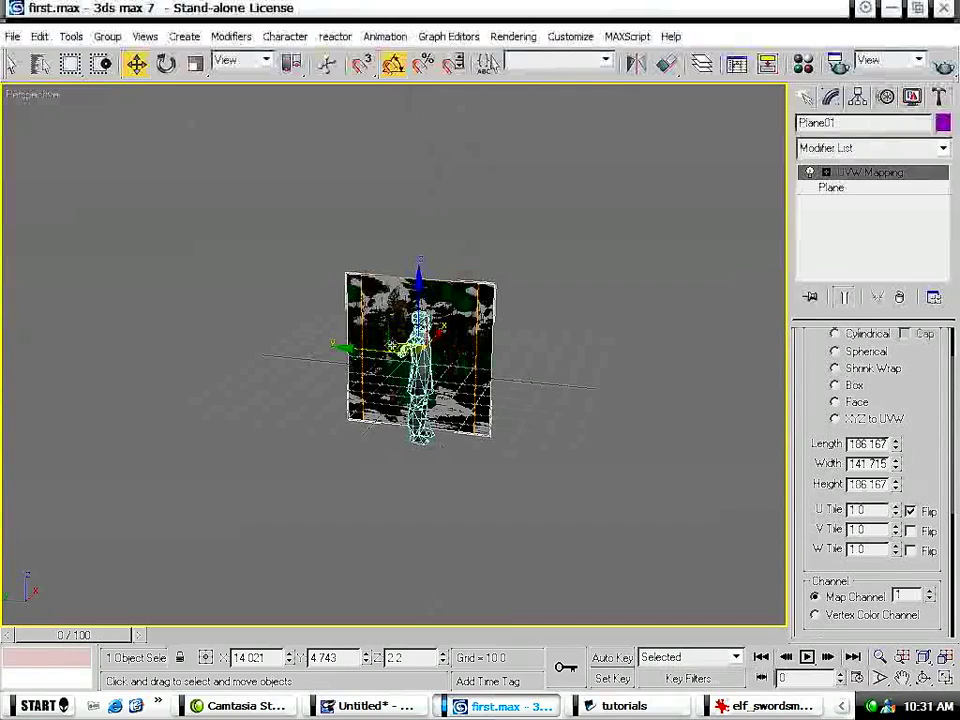
{"action": "scroll", "coordinate": [576, 303], "scroll_direction": "up", "scroll_amount": 8}
{"action": "middle_click_drag", "start_coordinate": [644, 247], "coordinate": [392, 405]}
{"action": "scroll", "coordinate": [520, 428], "scroll_direction": "down", "scroll_amount": 7}
{"action": "left_click_drag", "start_coordinate": [557, 286], "coordinate": [859, 308]}
Select the body mesh and, at vertex level, raise the ring of calf vertices closer to the knee.
{"action": "middle_click_drag", "start_coordinate": [399, 353], "coordinate": [407, 411]}
{"action": "scroll", "coordinate": [361, 360], "scroll_direction": "down", "scroll_amount": 1}
{"action": "scroll", "coordinate": [418, 405], "scroll_direction": "up", "scroll_amount": 6}
{"action": "middle_click_drag", "start_coordinate": [598, 390], "coordinate": [501, 448]}
{"action": "left_click", "coordinate": [385, 450]}
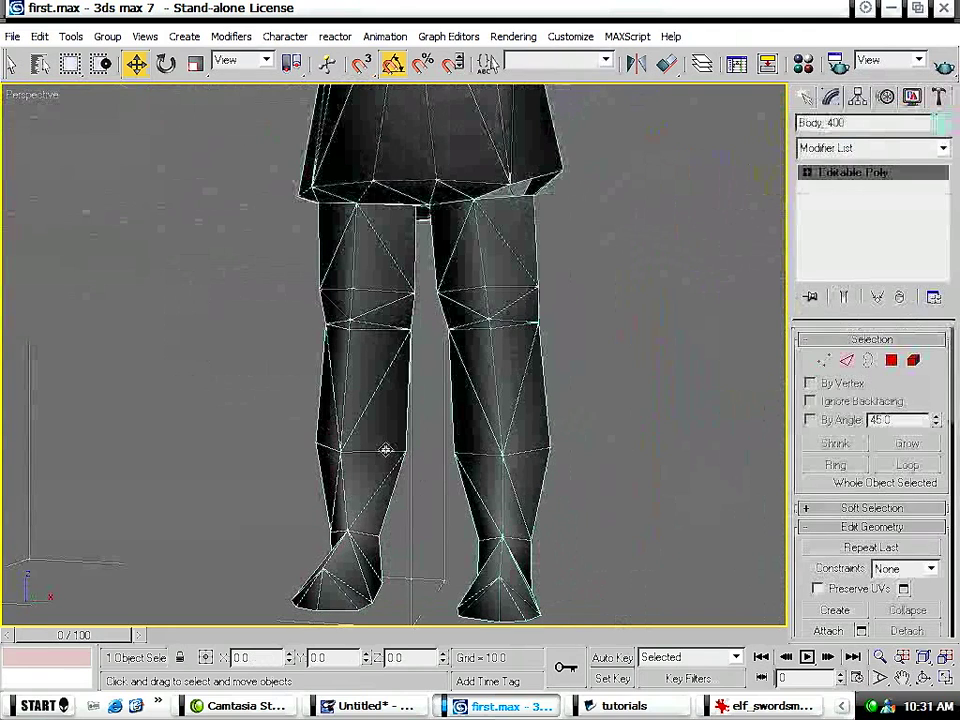
{"action": "key", "text": "1"}
{"action": "middle_click_drag", "start_coordinate": [294, 467], "coordinate": [363, 474], "text": "alt"}
{"action": "left_click_drag", "start_coordinate": [340, 418], "coordinate": [380, 312]}
Shift the inner and outer vertices of the raised calf ring slightly toward the opposite leg.
{"action": "left_click", "coordinate": [424, 388]}
{"action": "left_click_drag", "start_coordinate": [472, 387], "coordinate": [486, 386]}
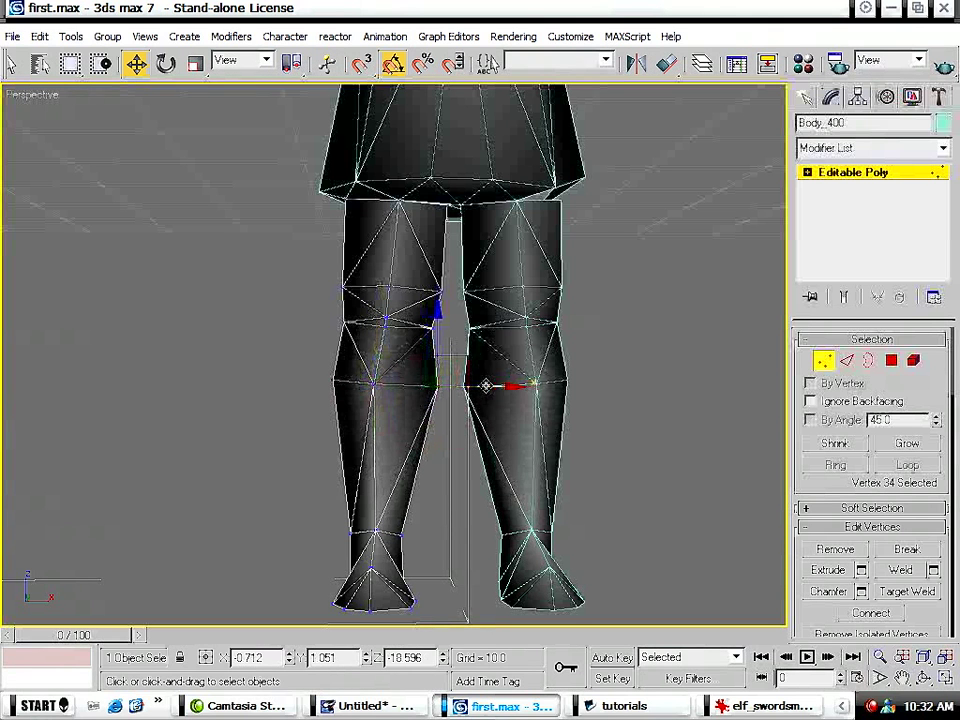
{"action": "left_click", "coordinate": [333, 380]}
{"action": "left_click_drag", "start_coordinate": [389, 381], "coordinate": [401, 381]}
Lower the top ring of thigh vertices until the leg ends just above the knee, below the skirt hem.
{"action": "middle_click_drag", "start_coordinate": [440, 263], "coordinate": [434, 288]}
{"action": "left_click_drag", "start_coordinate": [269, 242], "coordinate": [453, 220]}
{"action": "left_click_drag", "start_coordinate": [382, 165], "coordinate": [382, 212]}
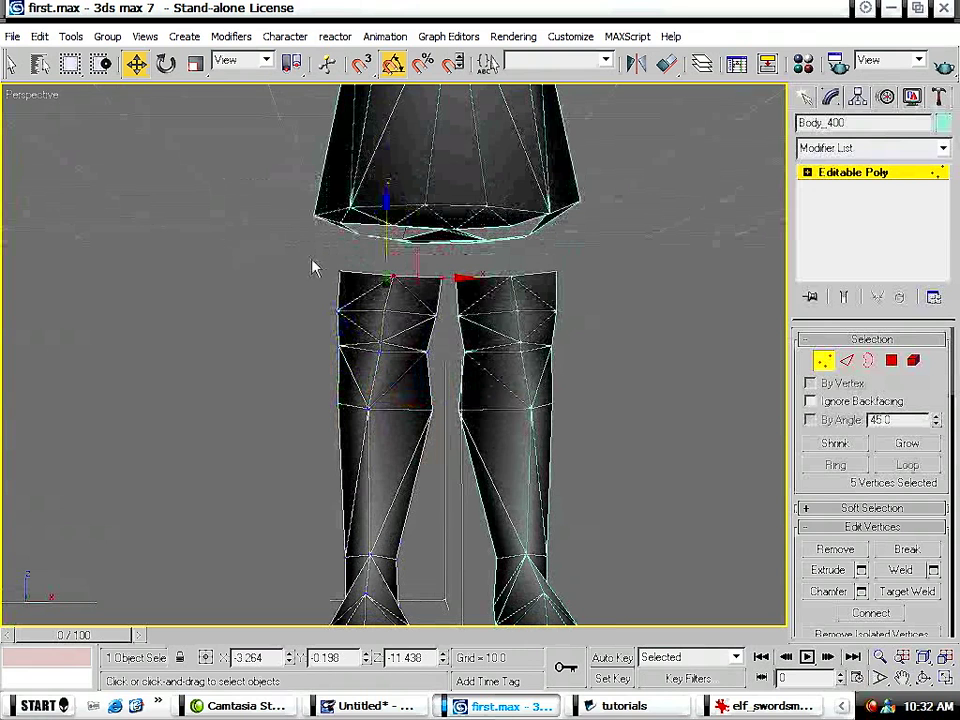
Select the vertex rings around the knee, scale them slightly, and clear the selection.
{"action": "left_click", "coordinate": [448, 284]}
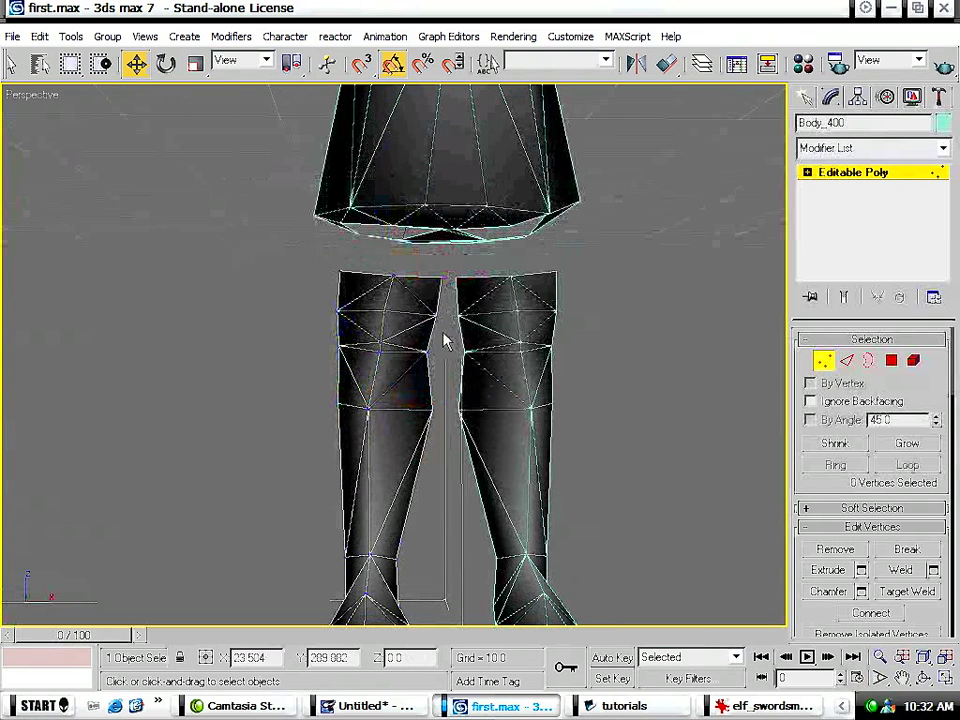
{"action": "left_click_drag", "start_coordinate": [444, 318], "coordinate": [294, 368]}
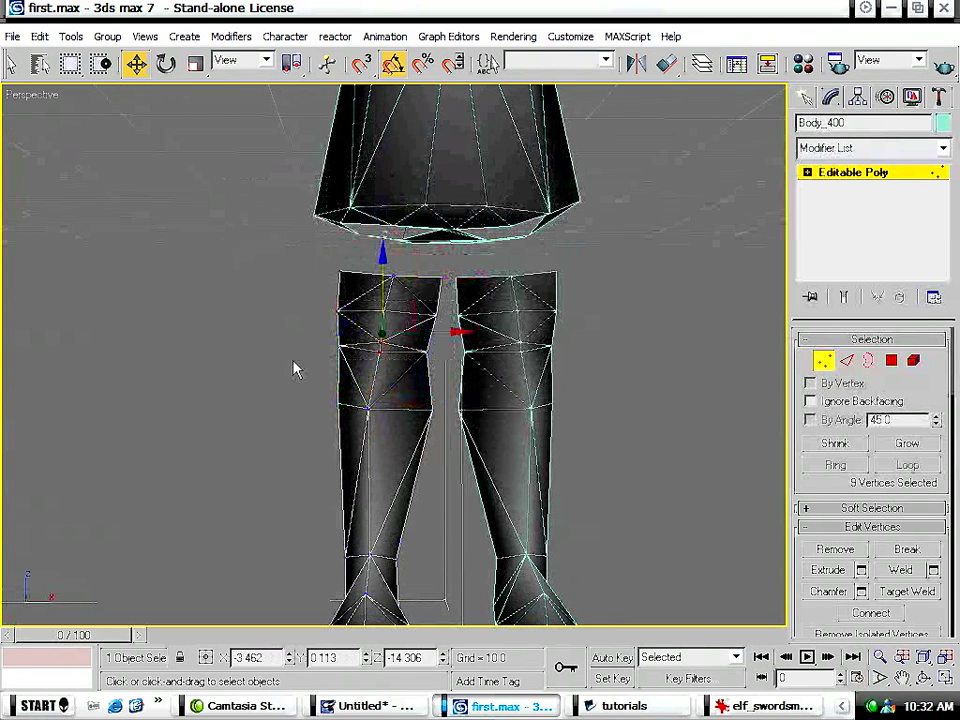
{"action": "key", "text": "r"}
{"action": "middle_click_drag", "start_coordinate": [445, 448], "coordinate": [456, 379], "text": "alt"}
{"action": "left_click_drag", "start_coordinate": [457, 381], "coordinate": [449, 382]}
{"action": "middle_click_drag", "start_coordinate": [435, 437], "coordinate": [538, 215], "text": "alt"}
{"action": "left_click", "coordinate": [201, 304]}
At edge level, extrude the two front edges of the upper calf ring with extrusion height 0.1 and base width 0.0.
{"action": "middle_click_drag", "start_coordinate": [536, 381], "coordinate": [471, 390], "text": "alt"}
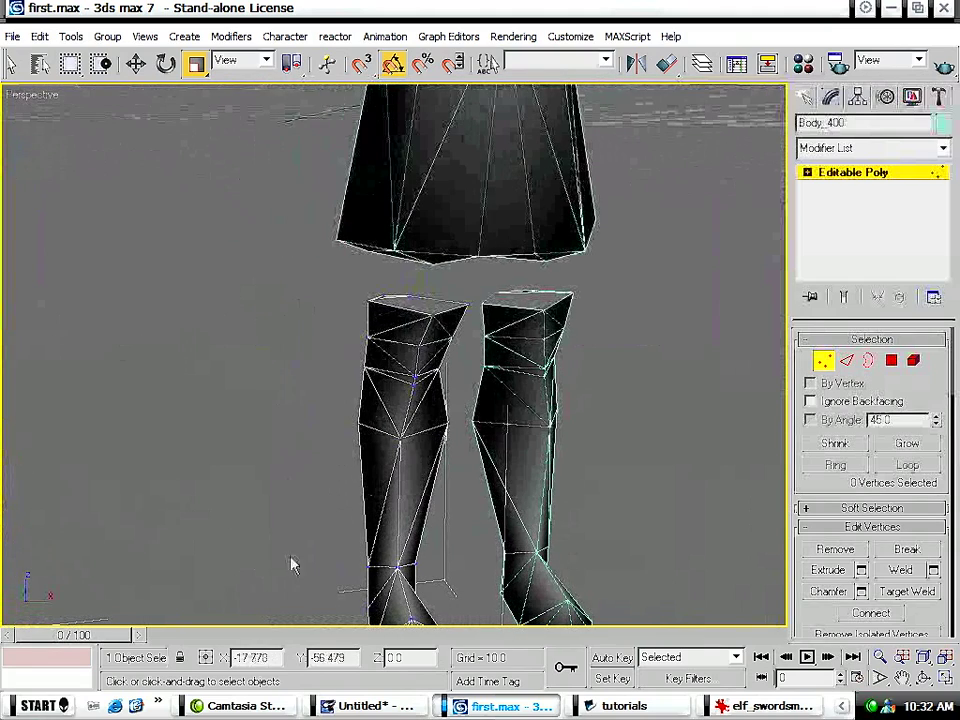
{"action": "middle_click_drag", "start_coordinate": [289, 578], "coordinate": [289, 508], "text": "alt"}
{"action": "key", "text": "2"}
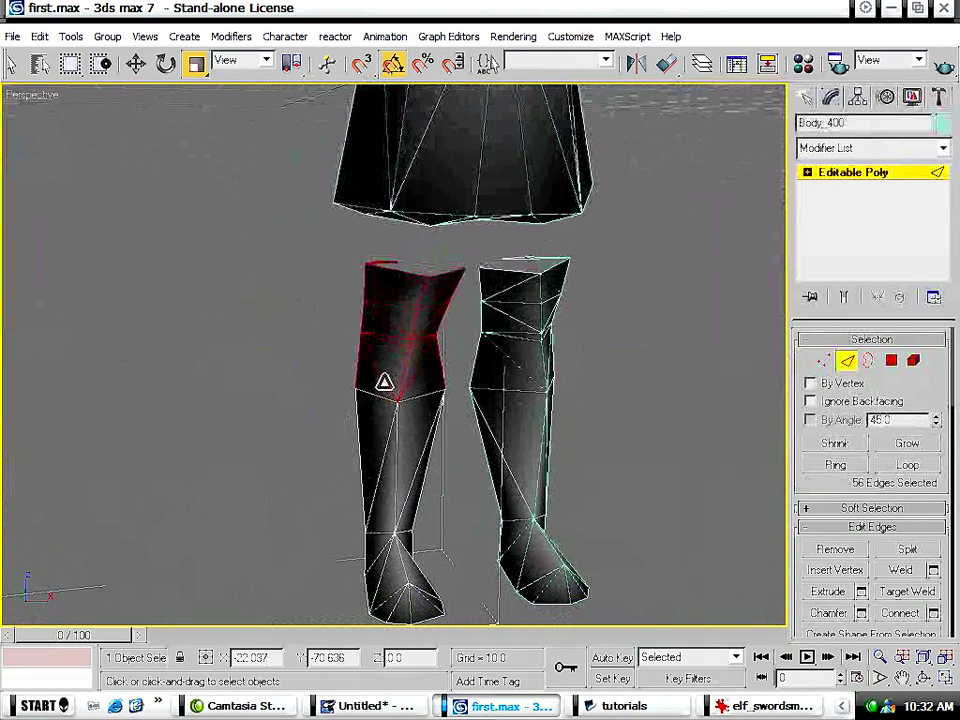
{"action": "left_click", "coordinate": [380, 395]}
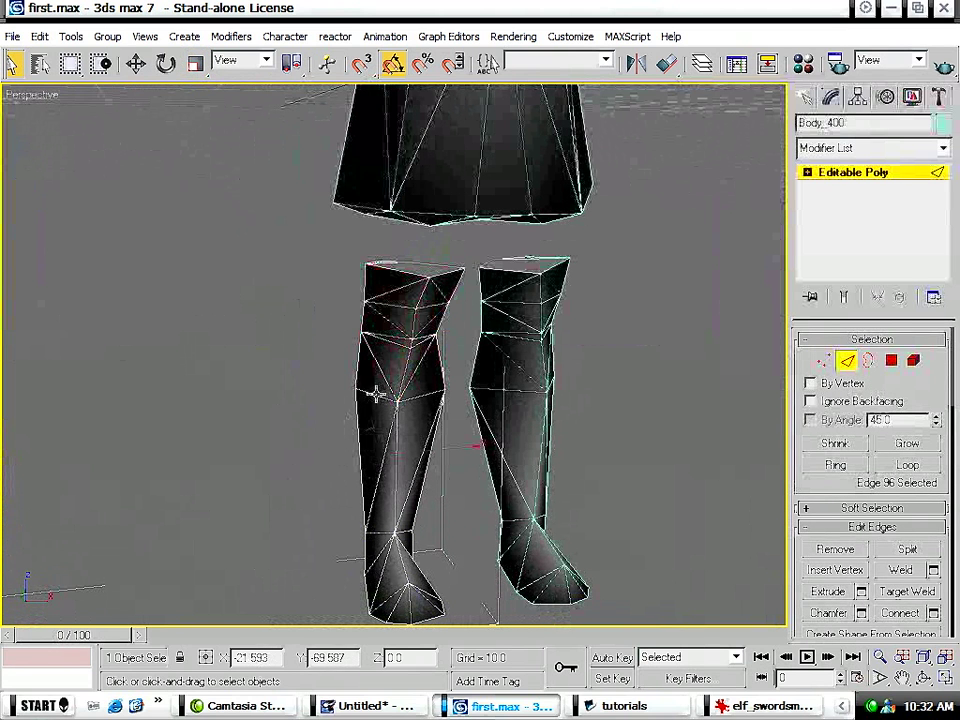
{"action": "middle_click_drag", "start_coordinate": [395, 420], "coordinate": [364, 403], "text": "alt"}
{"action": "left_click", "coordinate": [400, 400]}
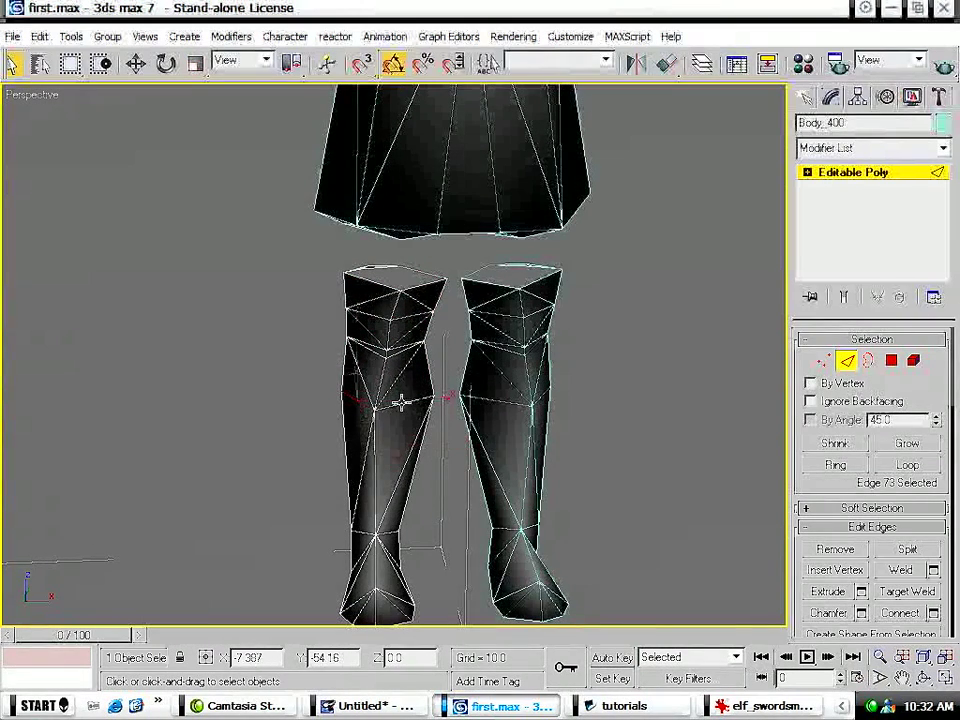
{"action": "middle_click_drag", "start_coordinate": [322, 482], "coordinate": [450, 478], "text": "alt"}
{"action": "left_click_drag", "start_coordinate": [947, 554], "coordinate": [948, 477]}
{"action": "left_click", "coordinate": [860, 515]}
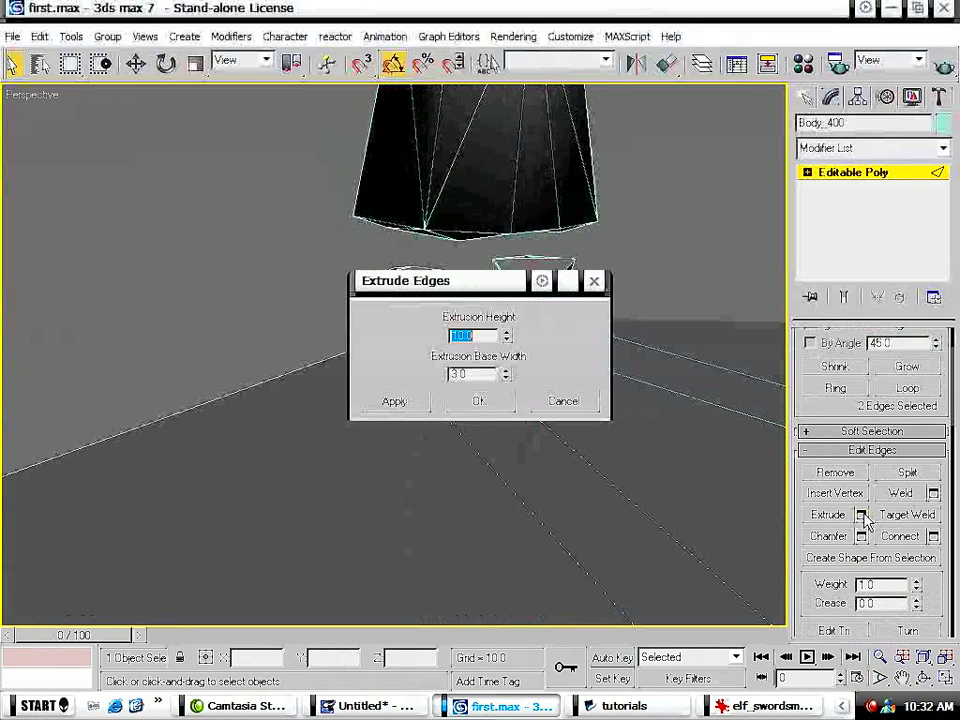
{"action": "left_click_drag", "start_coordinate": [505, 378], "coordinate": [538, 486]}
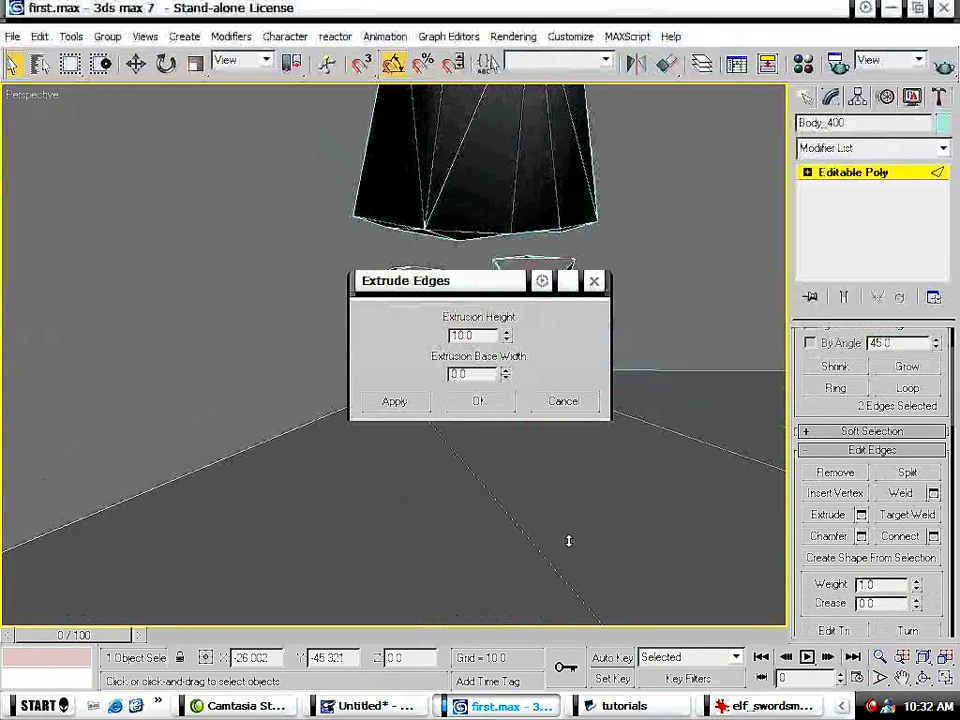
{"action": "left_click_drag", "start_coordinate": [488, 284], "coordinate": [108, 96]}
{"action": "left_click_drag", "start_coordinate": [126, 148], "coordinate": [197, 241]}
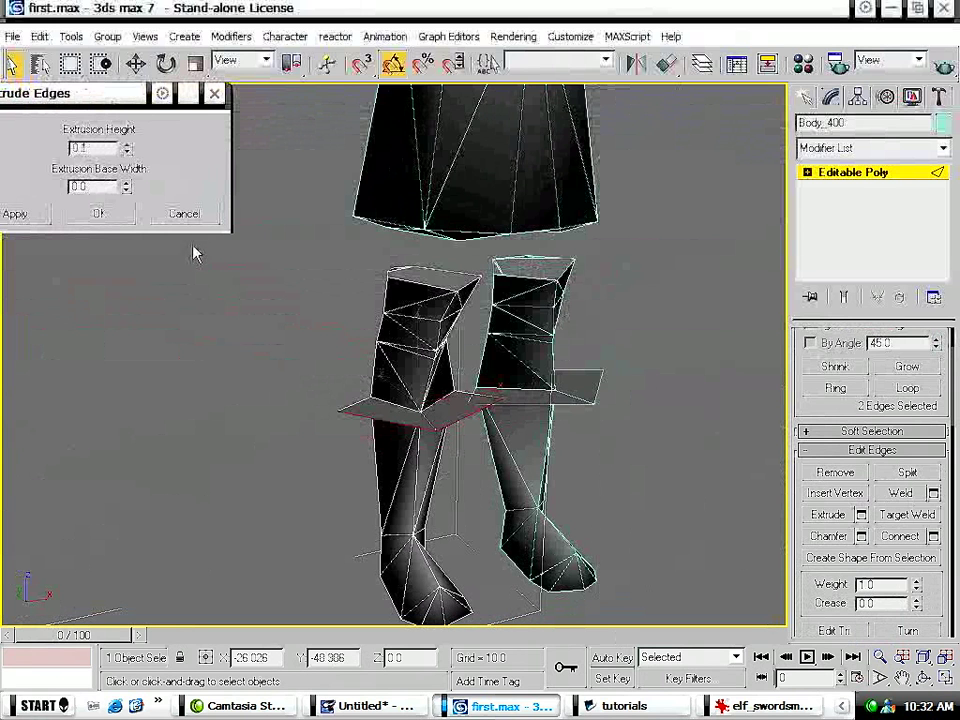
{"action": "left_click", "coordinate": [89, 215]}
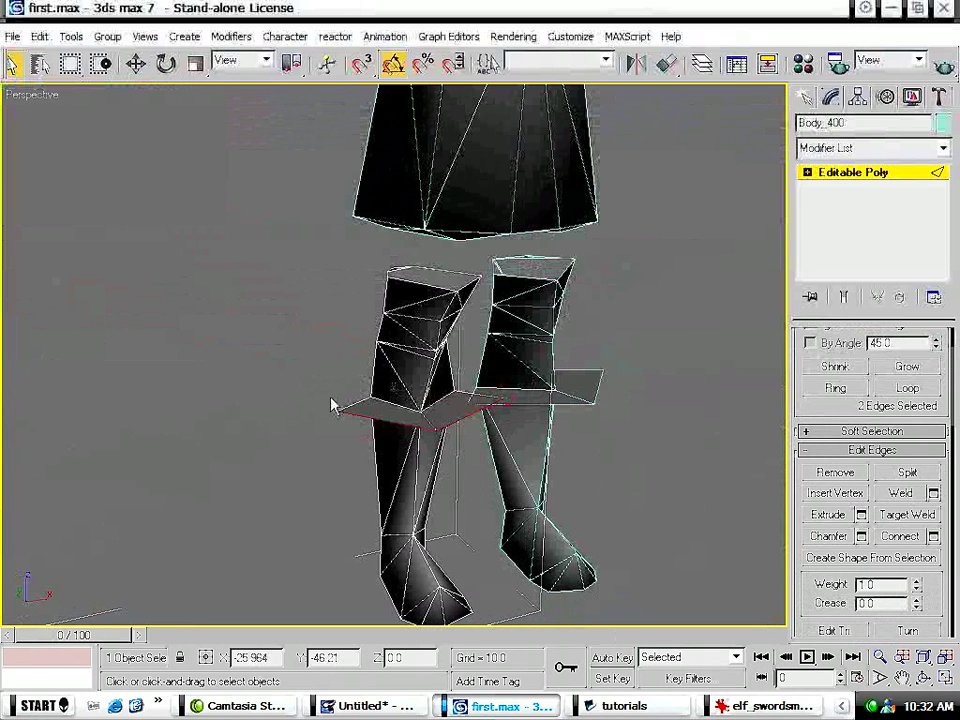
Raise the two extruded calf edges toward the knee and scale them inward to about 68% in X and Y, adjusting the depth slightly.
{"action": "key", "text": "w"}
{"action": "left_click_drag", "start_coordinate": [433, 345], "coordinate": [434, 292]}
{"action": "key", "text": "r"}
{"action": "left_click_drag", "start_coordinate": [351, 355], "coordinate": [449, 352]}
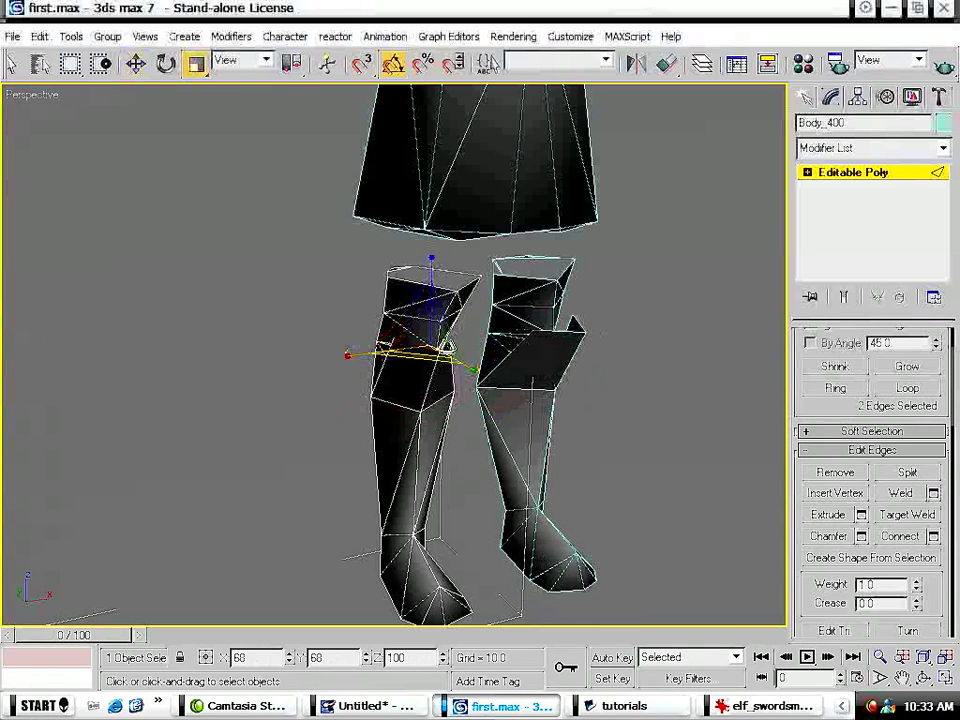
{"action": "middle_click_drag", "start_coordinate": [439, 391], "coordinate": [412, 470], "text": "alt"}
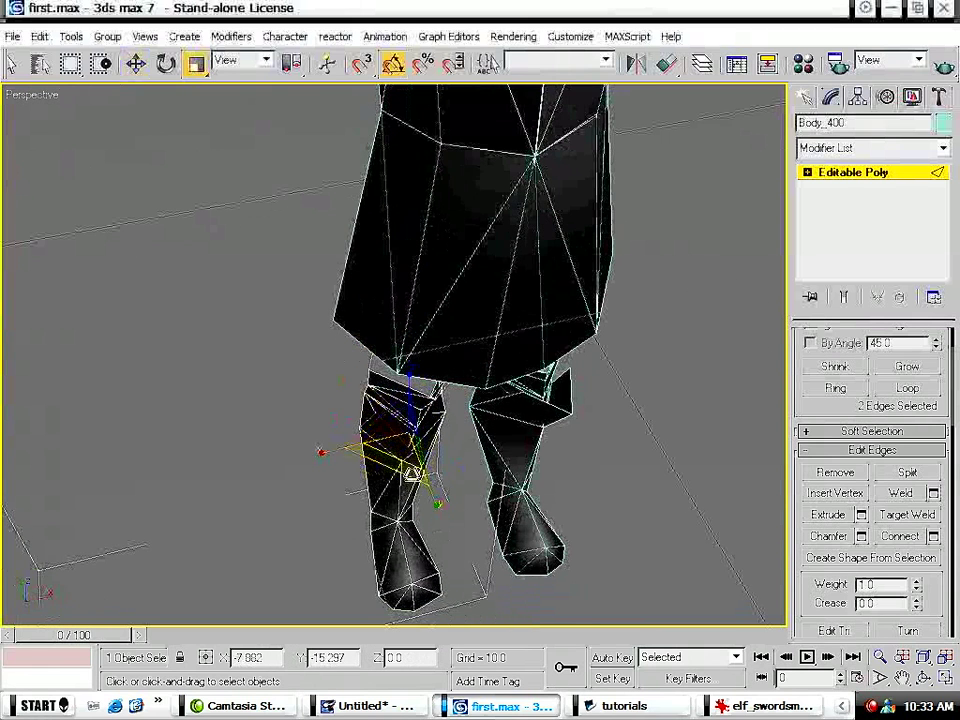
{"action": "left_click_drag", "start_coordinate": [447, 508], "coordinate": [436, 497]}
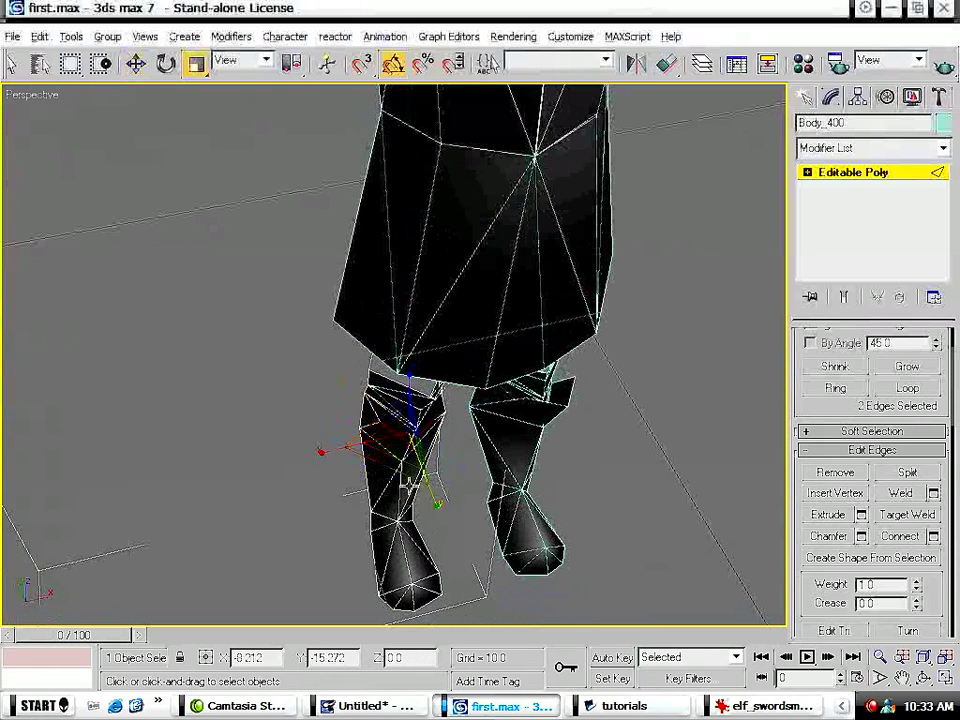
Nudge the raised calf flap edges slightly toward the opposite leg and a little upward.
{"action": "middle_click_drag", "start_coordinate": [482, 471], "coordinate": [452, 453], "text": "alt"}
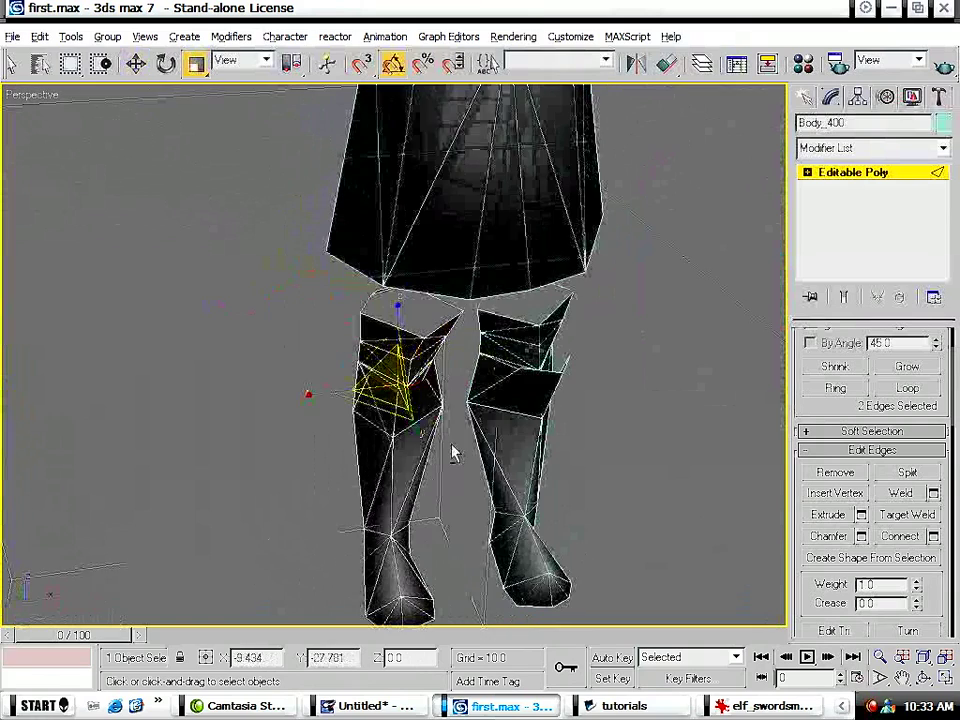
{"action": "key", "text": "w"}
{"action": "left_click_drag", "start_coordinate": [466, 380], "coordinate": [476, 379]}
{"action": "left_click_drag", "start_coordinate": [408, 323], "coordinate": [407, 317]}
{"action": "middle_click_drag", "start_coordinate": [450, 440], "coordinate": [474, 531], "text": "alt"}
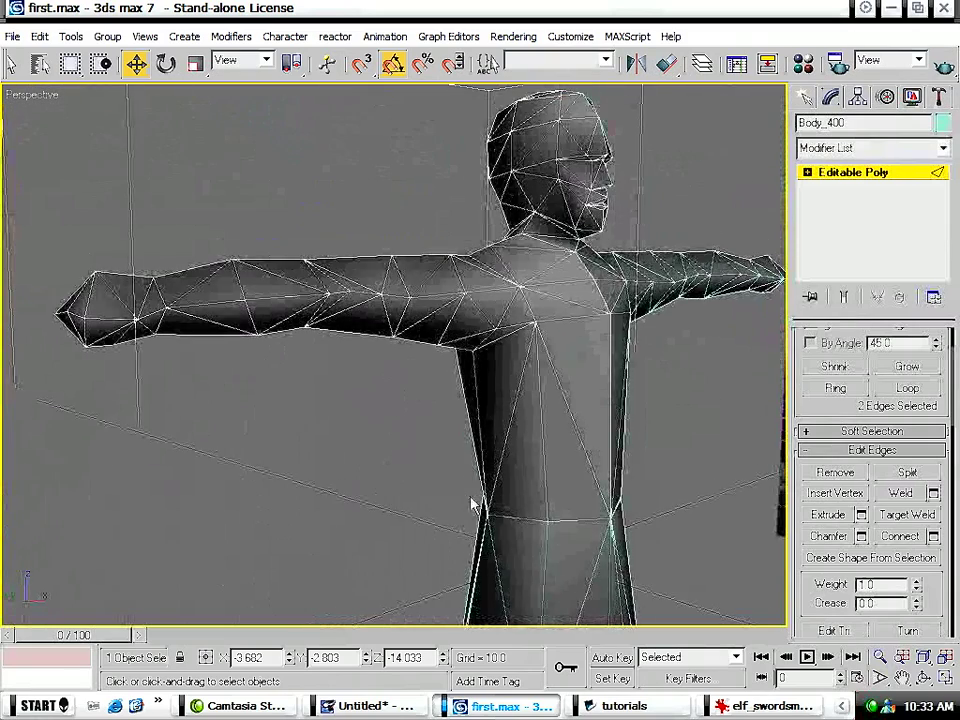
Check the swordsman's arms and armour in elf_swordsman.jpg in IrfanView, and return to 3ds Max.
{"action": "middle_click_drag", "start_coordinate": [257, 398], "coordinate": [542, 568], "text": "alt"}
{"action": "left_click", "coordinate": [748, 708]}
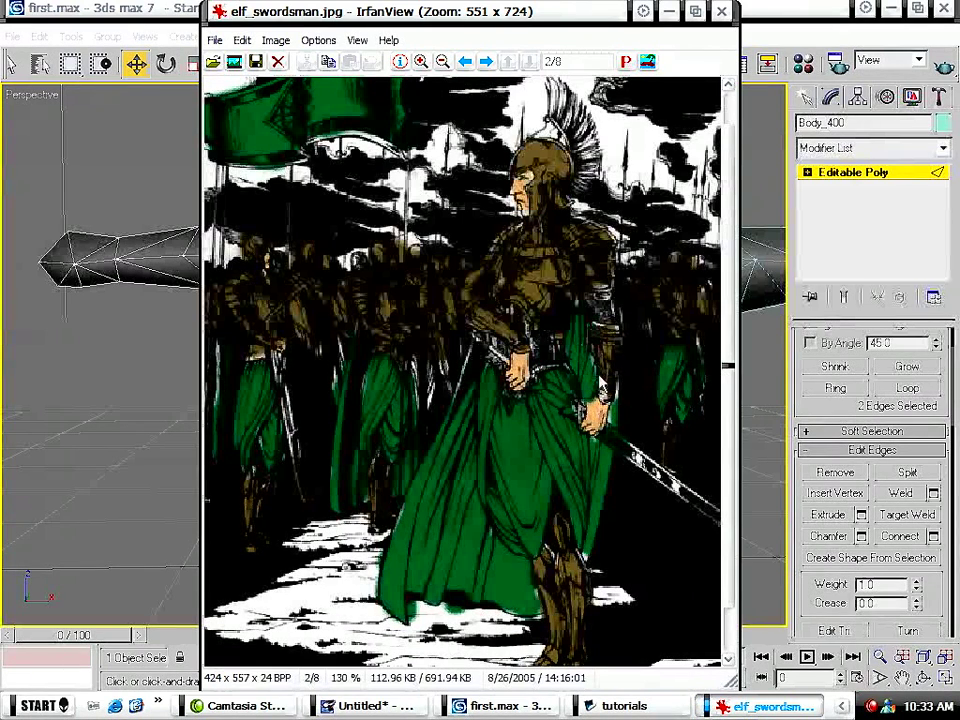
{"action": "left_click", "coordinate": [548, 707]}
At vertex level, select the vertices at the upper end of the forearm and shift them slightly toward the elbow.
{"action": "middle_click_drag", "start_coordinate": [249, 390], "coordinate": [244, 480], "text": "alt"}
{"action": "key", "text": "1"}
{"action": "left_click_drag", "start_coordinate": [164, 418], "coordinate": [236, 520]}
{"action": "middle_click_drag", "start_coordinate": [280, 531], "coordinate": [272, 438], "text": "alt"}
{"action": "left_click_drag", "start_coordinate": [265, 279], "coordinate": [277, 280]}
Move the top vertex of the upper forearm ring slightly toward the elbow.
{"action": "middle_click_drag", "start_coordinate": [242, 372], "coordinate": [266, 411], "text": "alt"}
{"action": "left_click", "coordinate": [274, 456]}
{"action": "middle_click_drag", "start_coordinate": [274, 456], "coordinate": [264, 433], "text": "alt"}
{"action": "left_click", "coordinate": [239, 395]}
{"action": "left_click", "coordinate": [241, 347]}
{"action": "left_click_drag", "start_coordinate": [291, 342], "coordinate": [309, 340]}
{"action": "middle_click_drag", "start_coordinate": [291, 405], "coordinate": [248, 494], "text": "alt"}
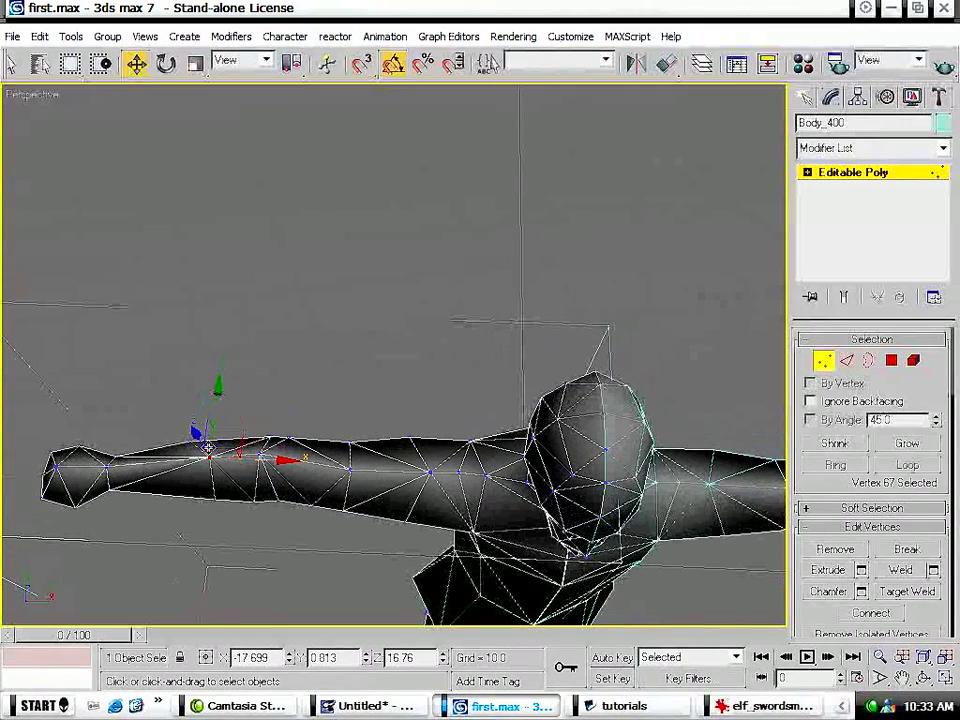
Pull the front vertex of the upper forearm ring outward to thicken the forearm below the elbow.
{"action": "middle_click_drag", "start_coordinate": [357, 443], "coordinate": [281, 391], "text": "alt"}
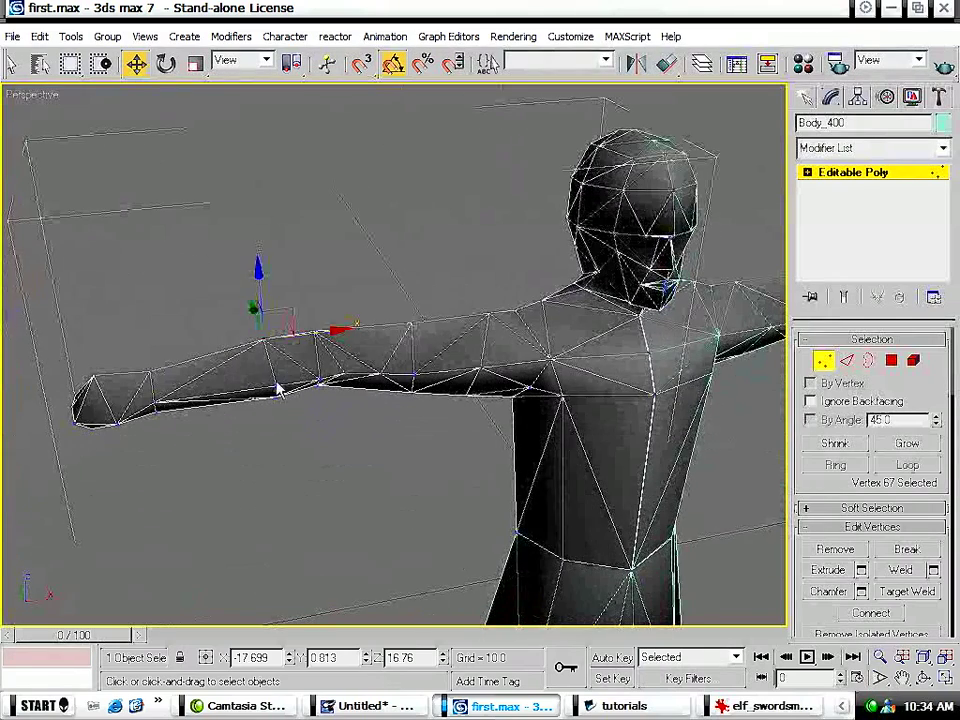
{"action": "middle_click_drag", "start_coordinate": [286, 341], "coordinate": [245, 371], "text": "alt"}
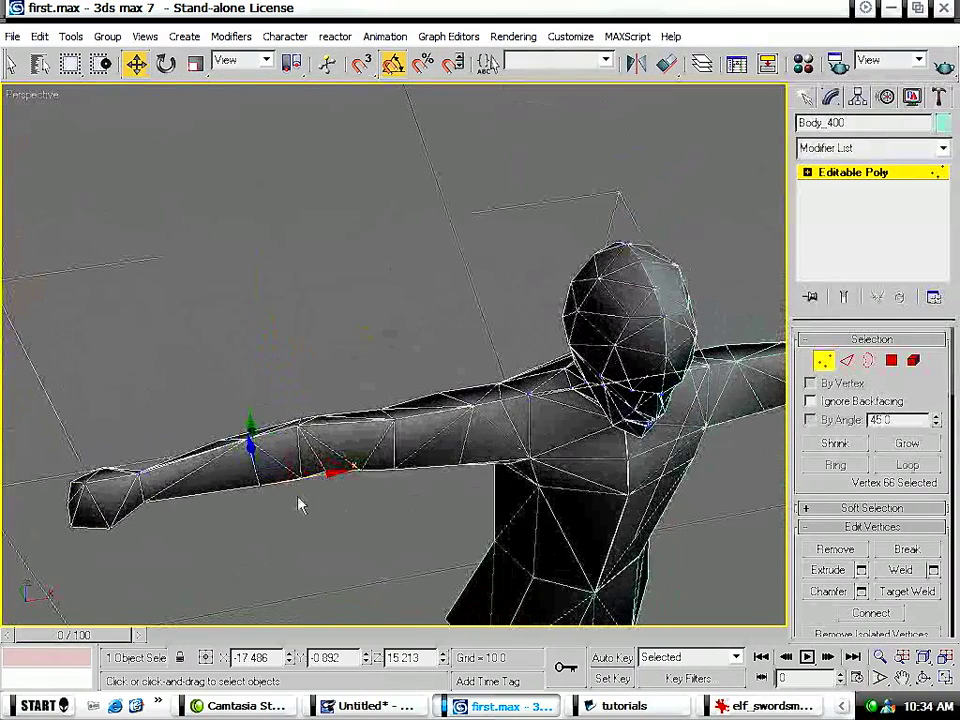
{"action": "middle_click_drag", "start_coordinate": [164, 481], "coordinate": [430, 500], "text": "alt"}
{"action": "left_click_drag", "start_coordinate": [359, 481], "coordinate": [505, 530]}
{"action": "middle_click_drag", "start_coordinate": [505, 530], "coordinate": [360, 470], "text": "alt"}
{"action": "left_click_drag", "start_coordinate": [363, 460], "coordinate": [381, 493]}
{"action": "mouse_move", "coordinate": [381, 493]}
{"action": "middle_mouse_down", "text": "alt"}
{"action": "mouse_move", "coordinate": [392, 506]}
{"action": "mouse_move", "coordinate": [380, 508]}
{"action": "middle_mouse_up", "text": "alt"}
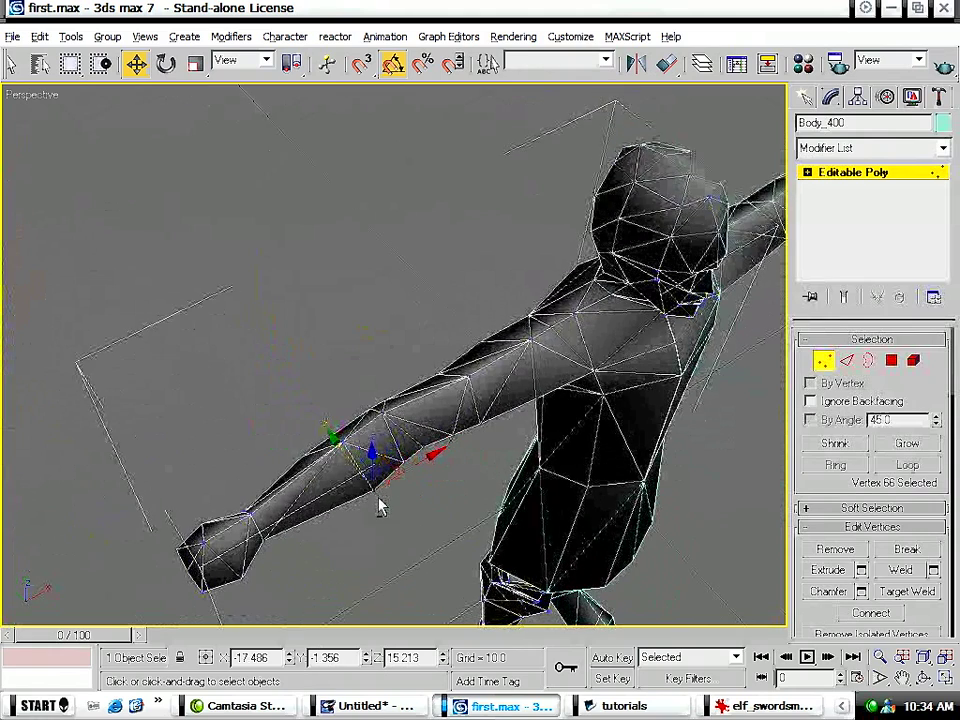
At edge level, remove the diagonal edges around the forearm segment between the wrist and the upper forearm ring.
{"action": "key", "text": "2"}
{"action": "key", "text": "q"}
{"action": "left_click", "coordinate": [307, 483]}
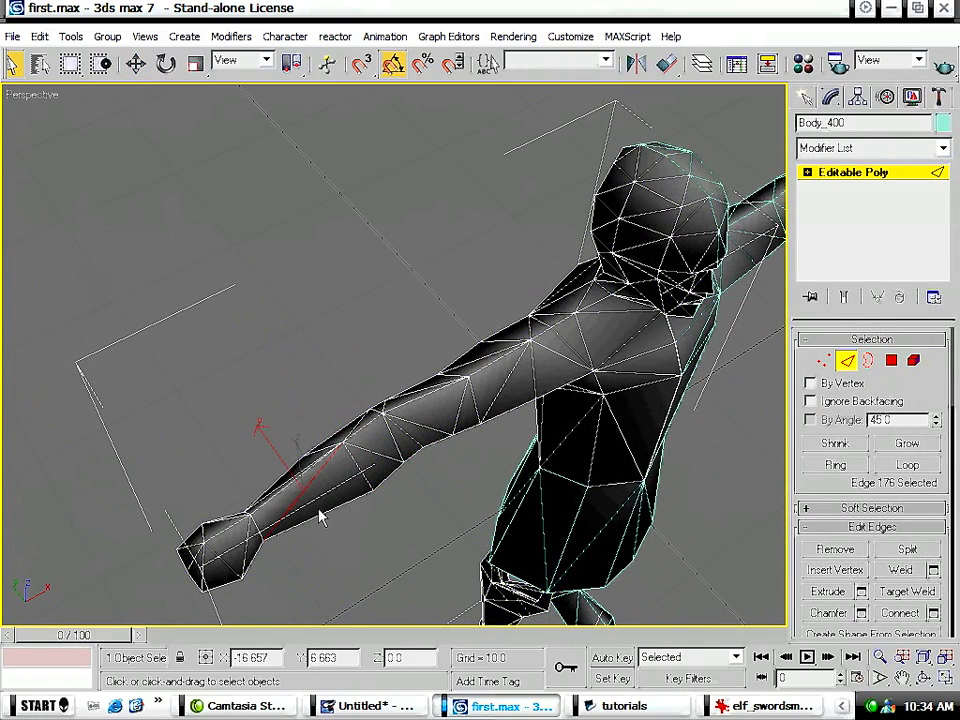
{"action": "middle_click_drag", "start_coordinate": [372, 535], "coordinate": [364, 437], "text": "alt"}
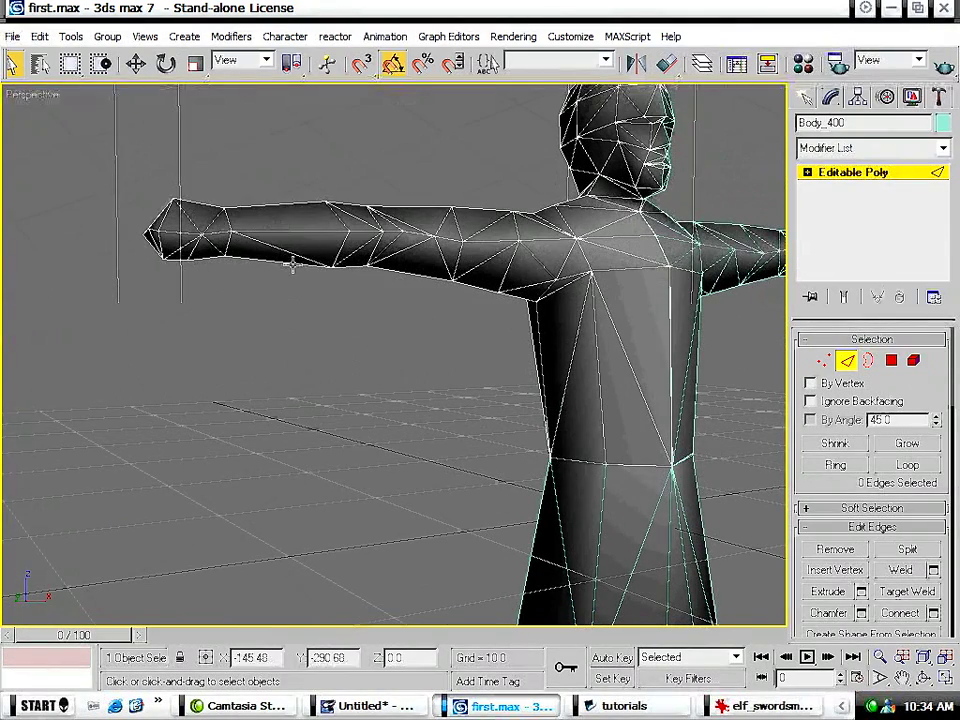
{"action": "middle_click_drag", "start_coordinate": [199, 318], "coordinate": [521, 300], "text": "alt"}
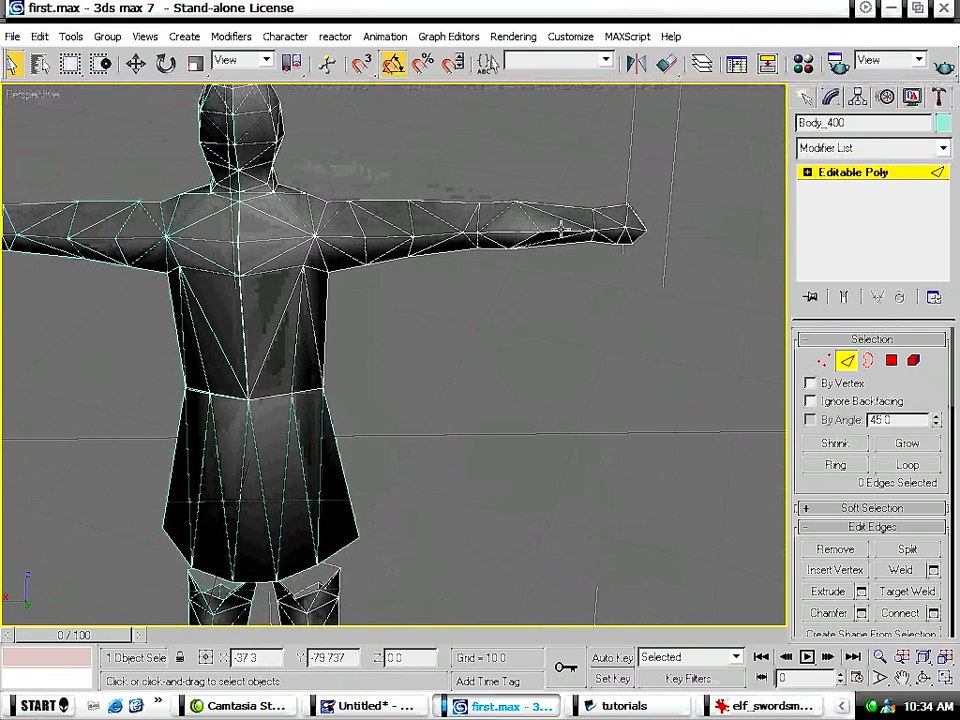
{"action": "left_click", "coordinate": [551, 298]}
{"action": "middle_click_drag", "start_coordinate": [551, 298], "coordinate": [222, 310], "text": "alt"}
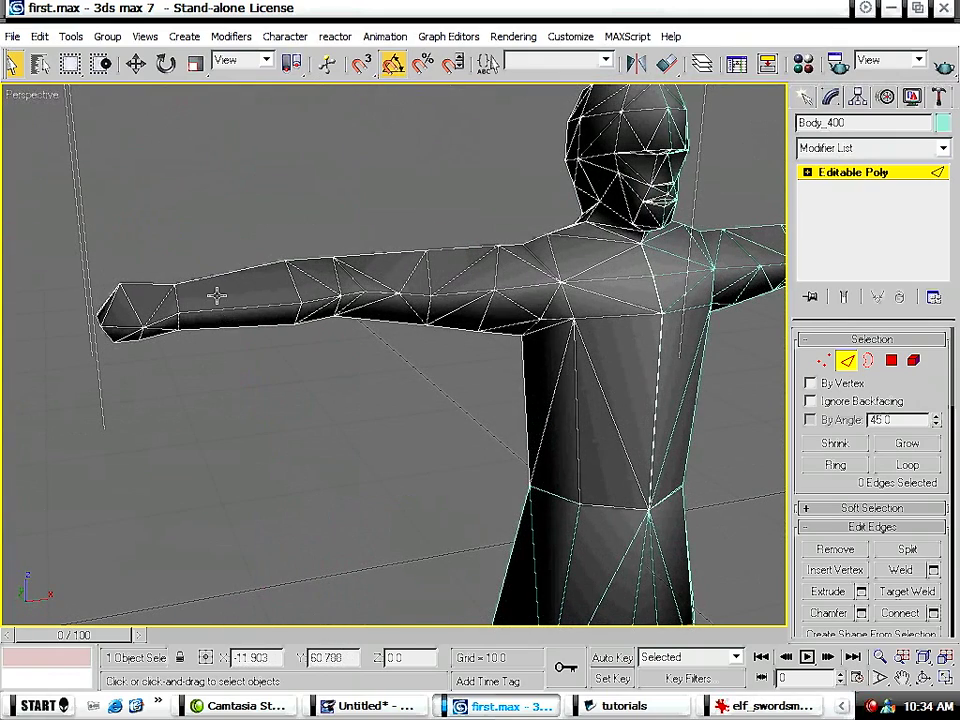
At polygon level, select the four polygons around the forearm between the wrist and the upper forearm ring.
{"action": "key", "text": "4"}
{"action": "middle_click_drag", "start_coordinate": [341, 246], "coordinate": [398, 312], "text": "alt"}
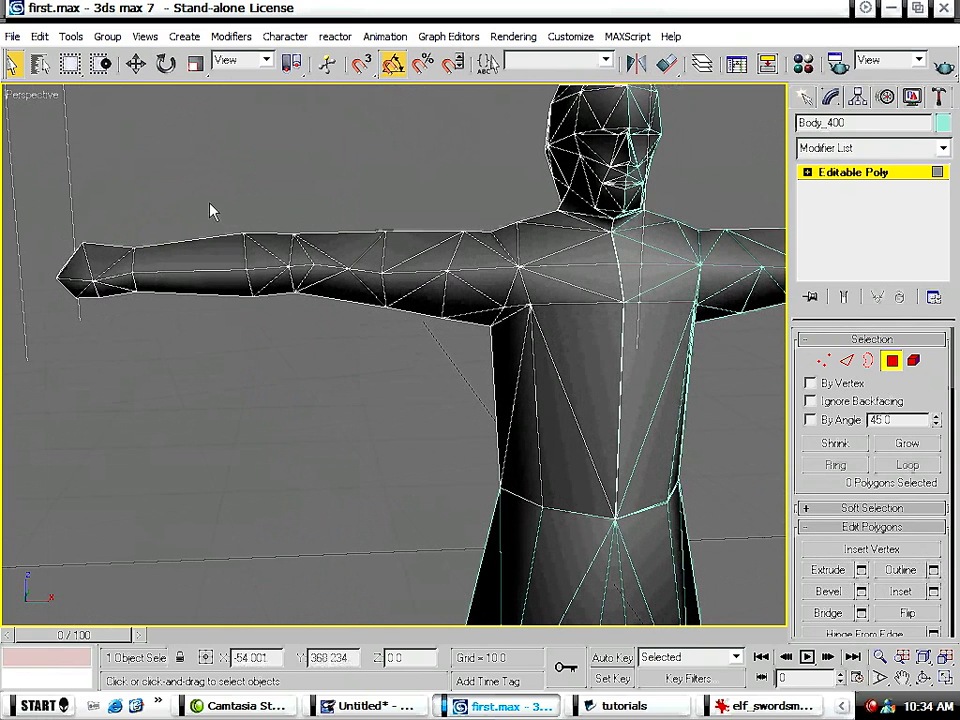
{"action": "left_click_drag", "start_coordinate": [196, 392], "coordinate": [193, 382]}
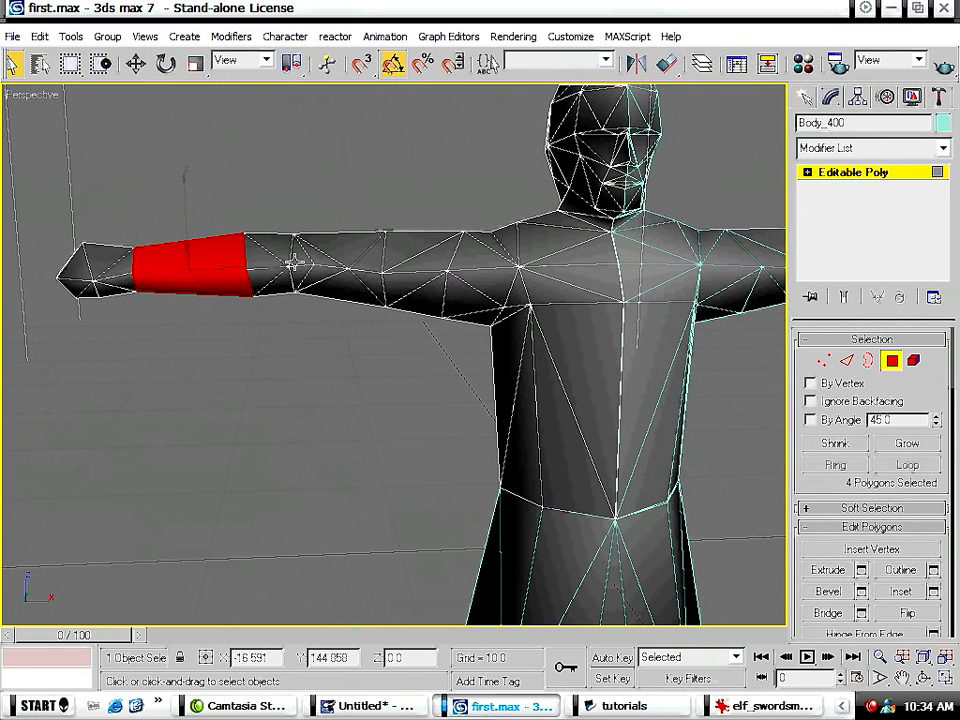
{"action": "left_click_drag", "start_coordinate": [955, 390], "coordinate": [955, 485]}
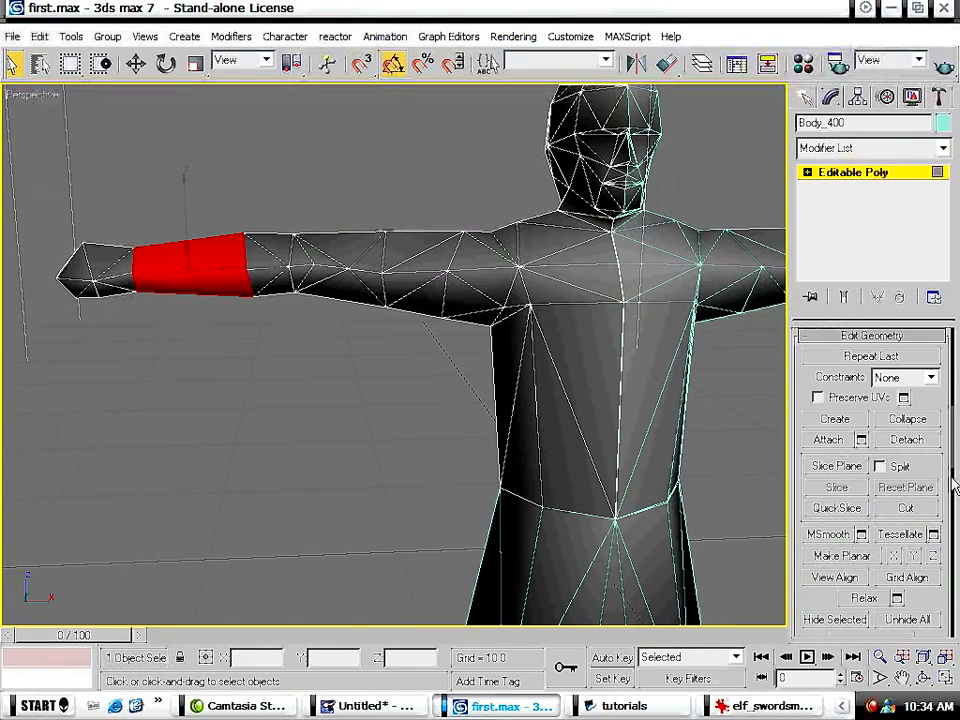
Try to cut the selected forearm polygons with an upright slice plane across their middle, with Split enabled, and clear the selection.
{"action": "left_click", "coordinate": [838, 466]}
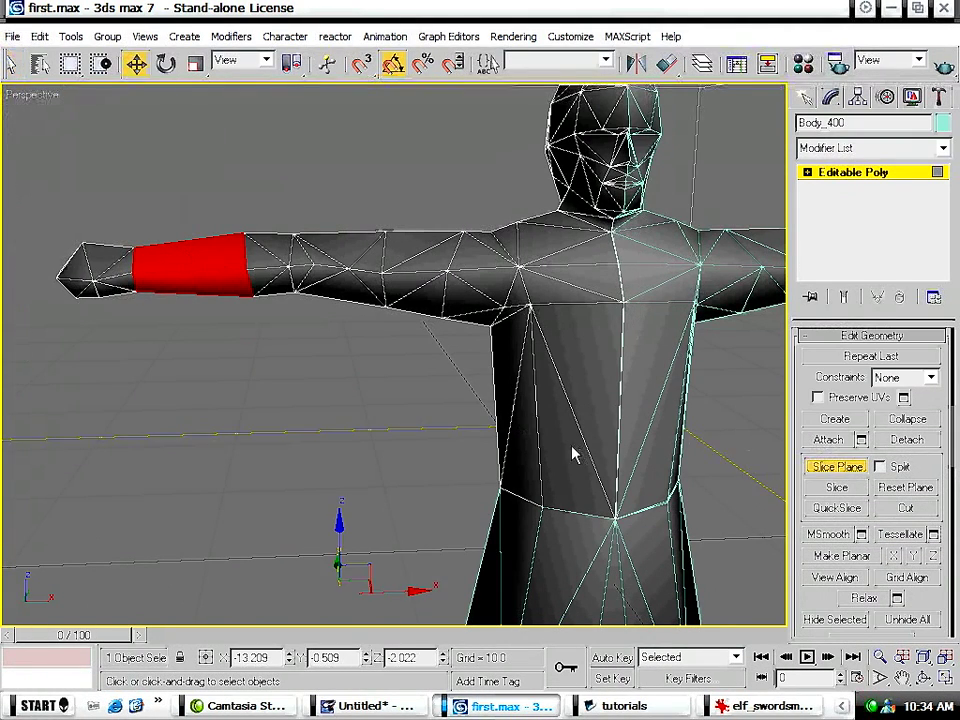
{"action": "scroll", "coordinate": [598, 358], "scroll_direction": "down", "scroll_amount": 6}
{"action": "key", "text": "e"}
{"action": "left_click_drag", "start_coordinate": [423, 372], "coordinate": [361, 299]}
{"action": "key", "text": "w"}
{"action": "left_click_drag", "start_coordinate": [455, 397], "coordinate": [418, 396]}
{"action": "scroll", "coordinate": [385, 343], "scroll_direction": "up", "scroll_amount": 5}
{"action": "mouse_move", "coordinate": [291, 520]}
{"action": "left_mouse_down"}
{"action": "mouse_move", "coordinate": [312, 518]}
{"action": "mouse_move", "coordinate": [271, 517]}
{"action": "mouse_move", "coordinate": [317, 516]}
{"action": "mouse_move", "coordinate": [298, 516]}
{"action": "mouse_move", "coordinate": [308, 519]}
{"action": "left_mouse_up"}
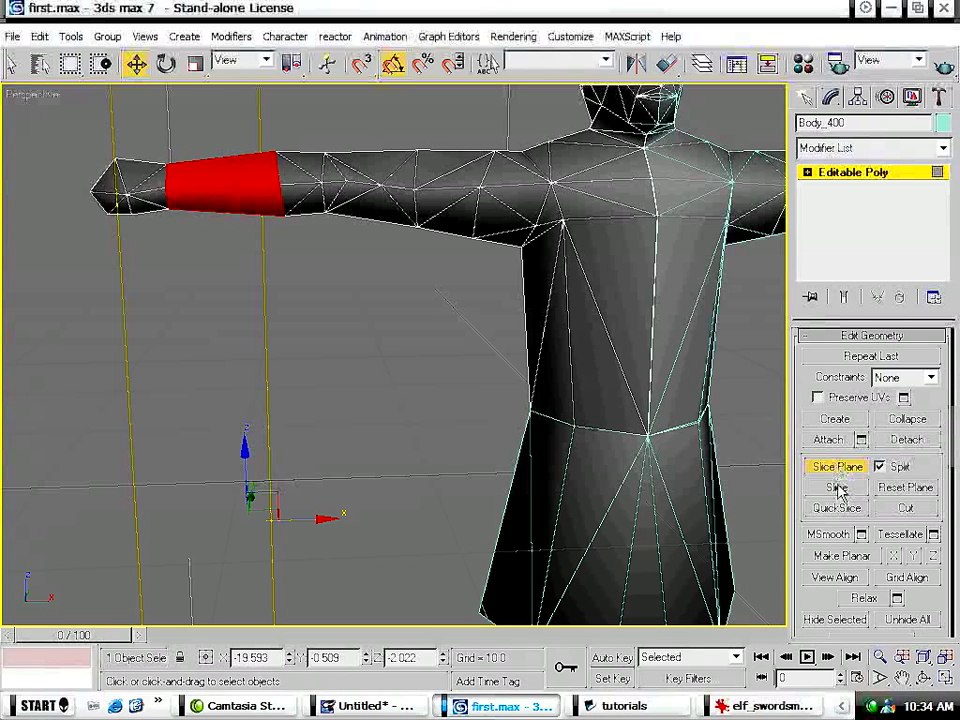
{"action": "left_click", "coordinate": [837, 487]}
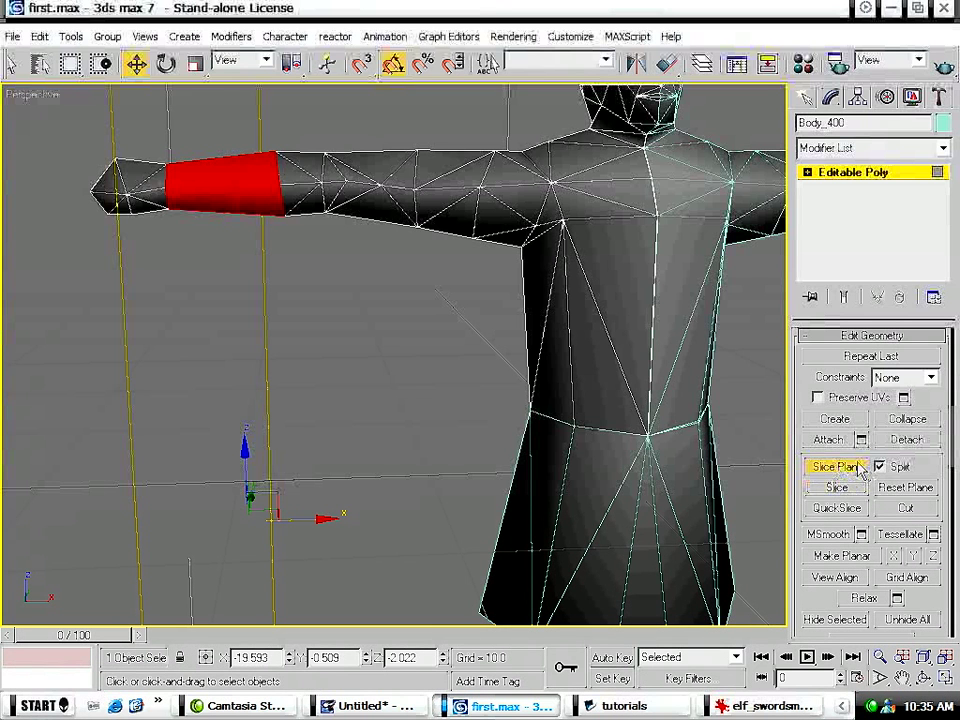
{"action": "left_click", "coordinate": [837, 466]}
{"action": "left_click", "coordinate": [221, 315]}
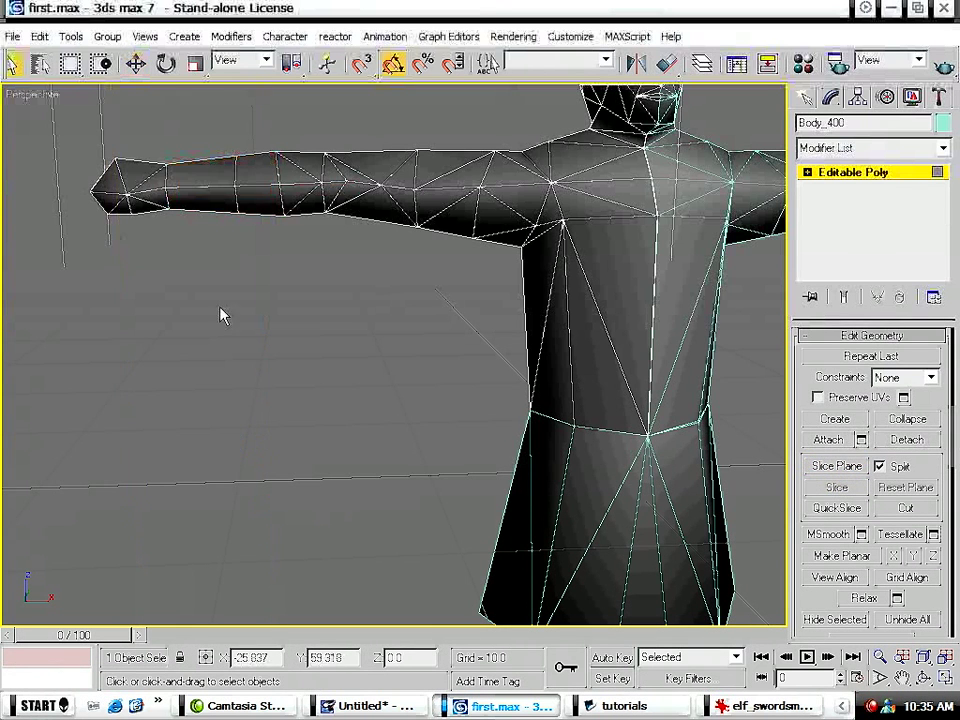
At element level, select the hand side of the split forearm and move it away from the arm.
{"action": "key", "text": "5"}
{"action": "left_click", "coordinate": [211, 191]}
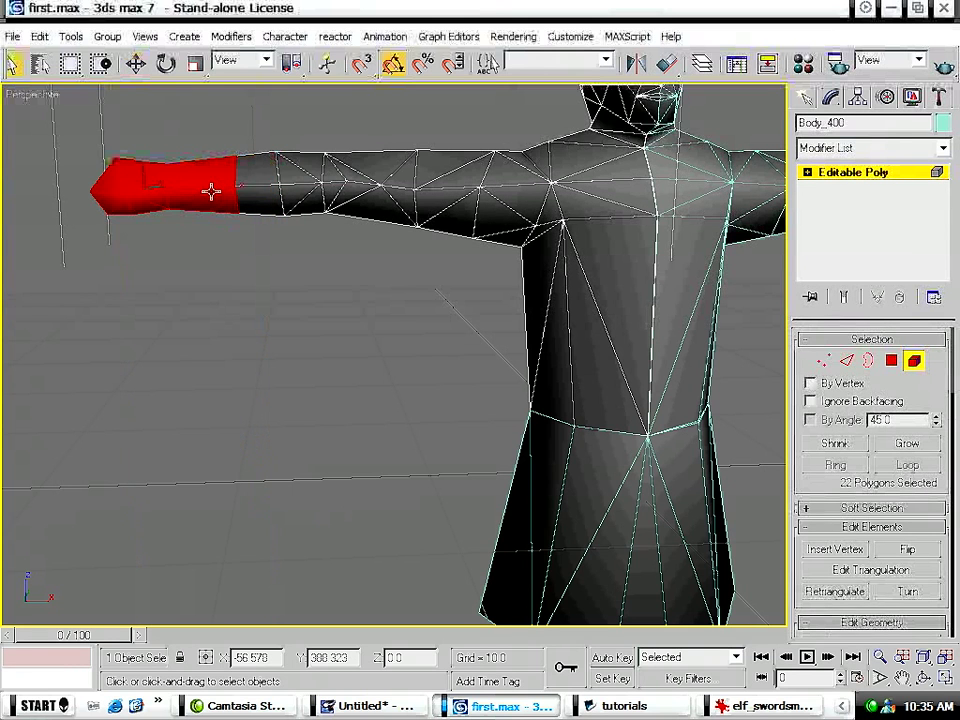
{"action": "left_click", "coordinate": [258, 187]}
{"action": "left_click", "coordinate": [186, 186]}
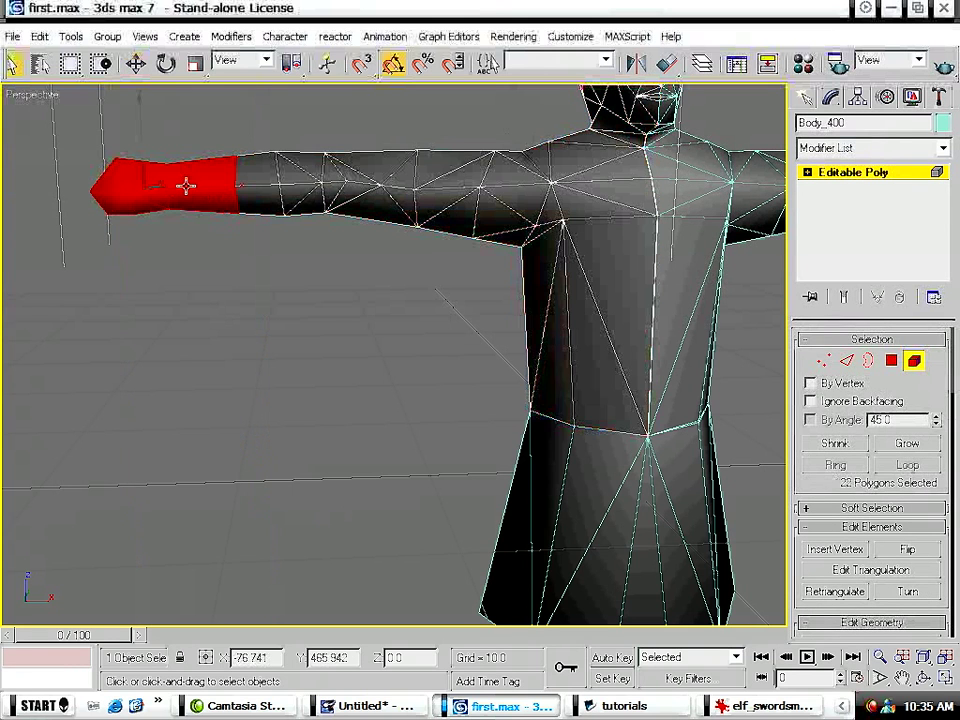
{"action": "key", "text": "w"}
{"action": "left_click_drag", "start_coordinate": [216, 191], "coordinate": [141, 190]}
Undo the hand element's move and the split slice, back to the four selected forearm polygons.
{"action": "key", "text": "ctrl+z"}
{"action": "key", "text": "ctrl+z"}
{"action": "key", "text": "ctrl+z"}
{"action": "key", "text": "ctrl+z"}
{"action": "key", "text": "ctrl+z"}
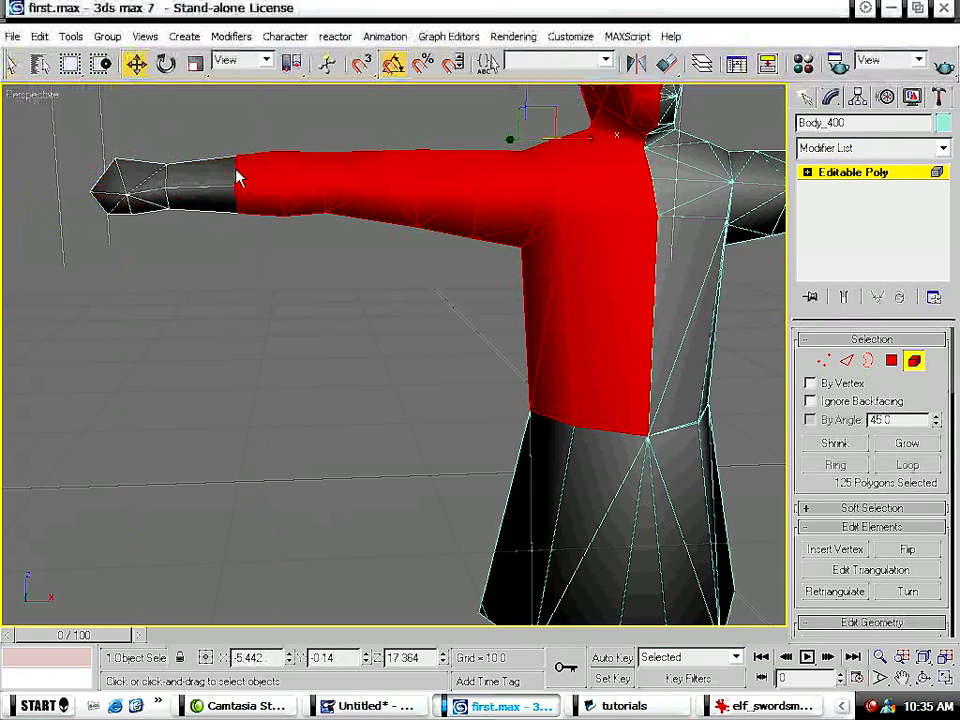
{"action": "key", "text": "ctrl+z"}
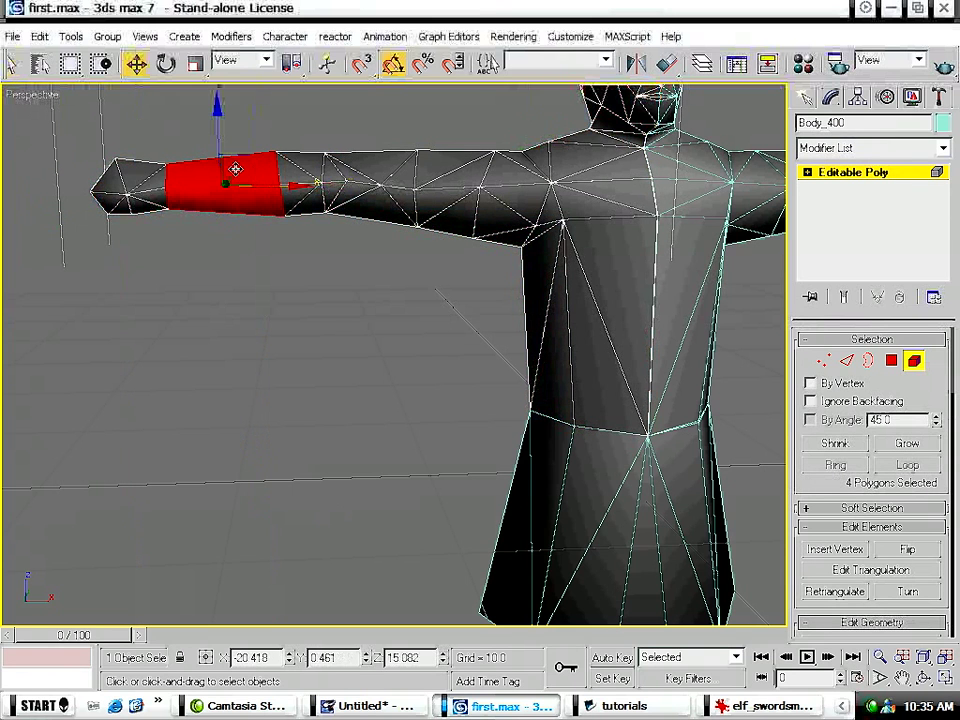
With Split off, QuickSlice the selected forearm polygons vertically across their middle and clear the selection.
{"action": "left_click_drag", "start_coordinate": [945, 541], "coordinate": [866, 303]}
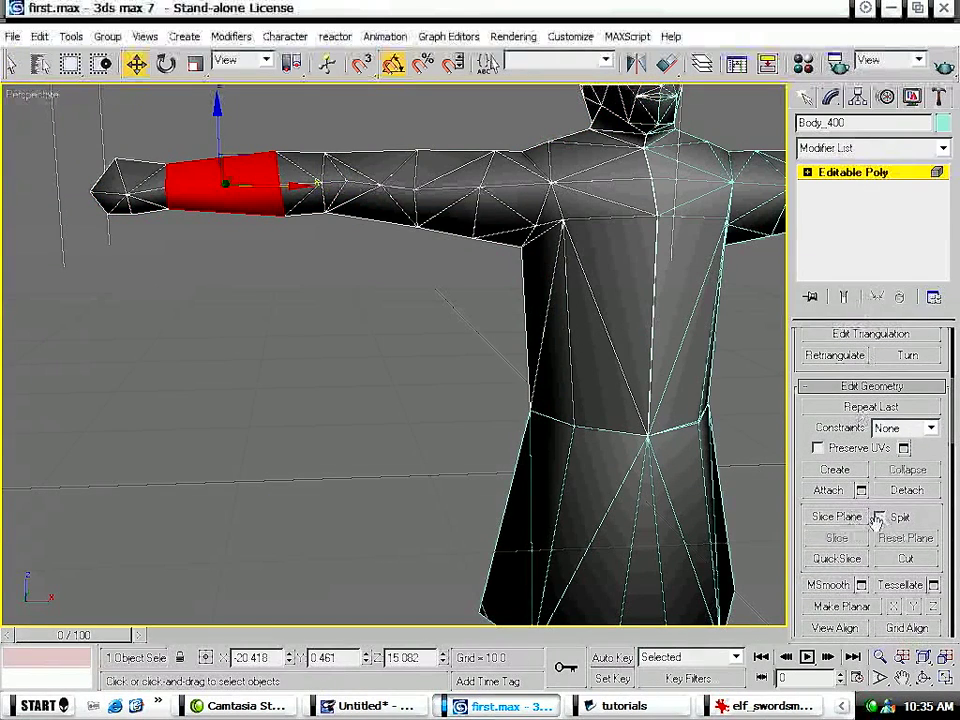
{"action": "left_click", "coordinate": [837, 561]}
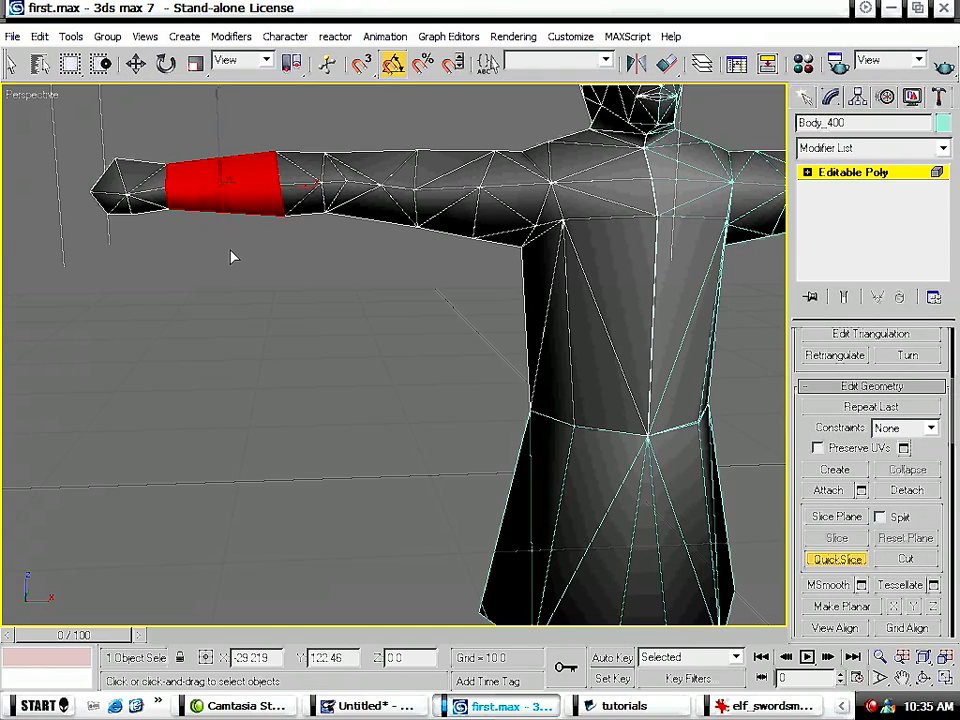
{"action": "left_click", "coordinate": [221, 330]}
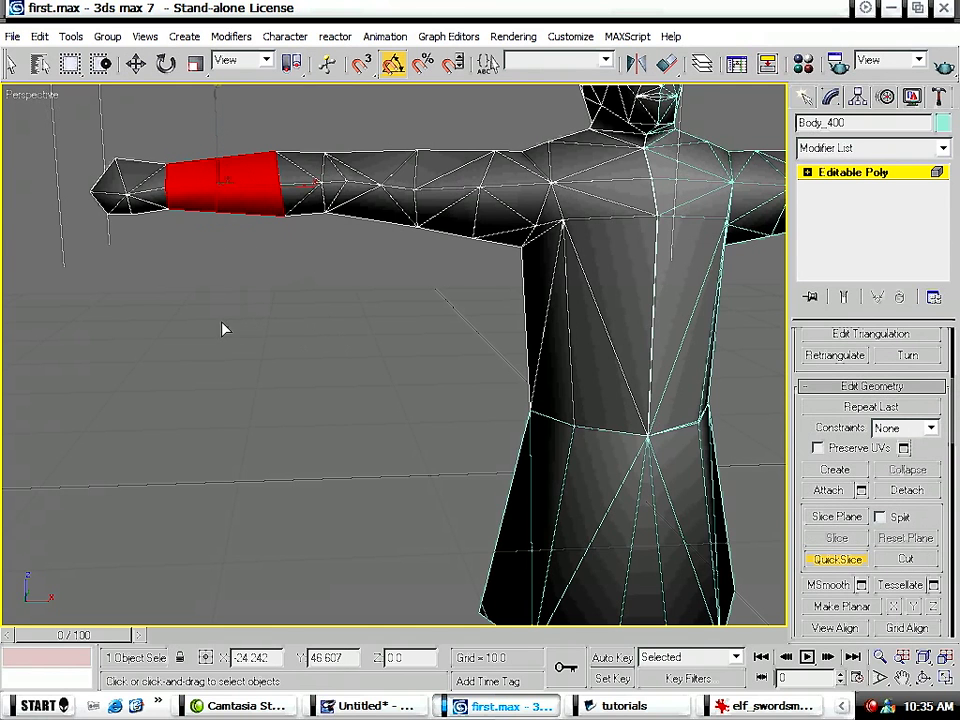
{"action": "right_click", "coordinate": [408, 368]}
{"action": "left_click", "coordinate": [214, 281]}
{"action": "middle_click_drag", "start_coordinate": [224, 287], "coordinate": [298, 356], "text": "alt"}
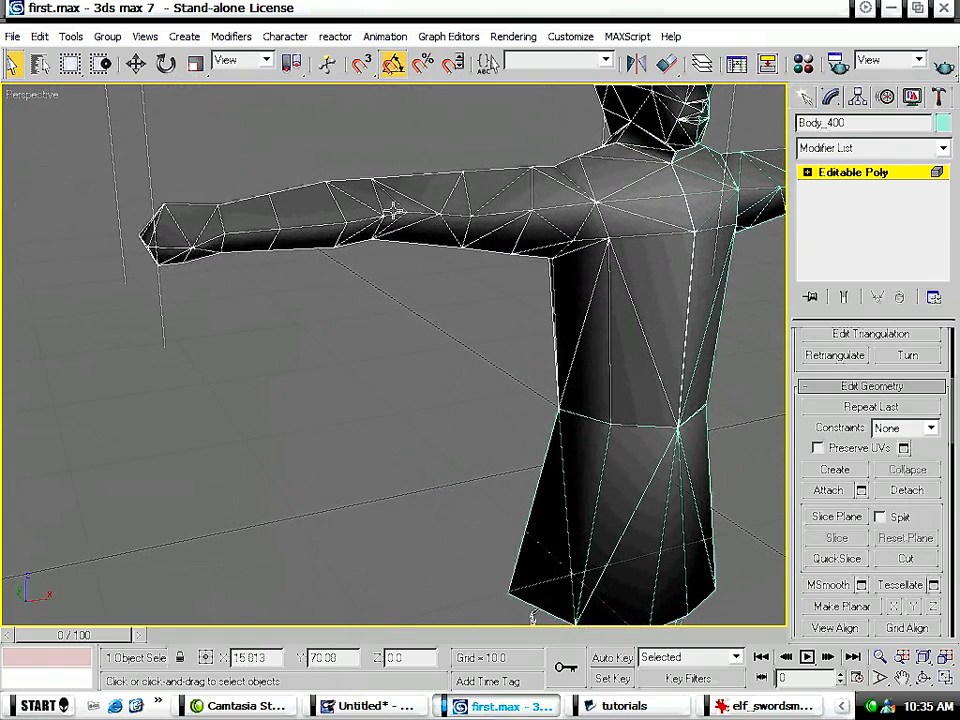
{"action": "middle_click_drag", "start_coordinate": [296, 290], "coordinate": [245, 307], "text": "alt"}
At vertex level, move the front vertex of the upper forearm ring slightly toward the elbow.
{"action": "key", "text": "1"}
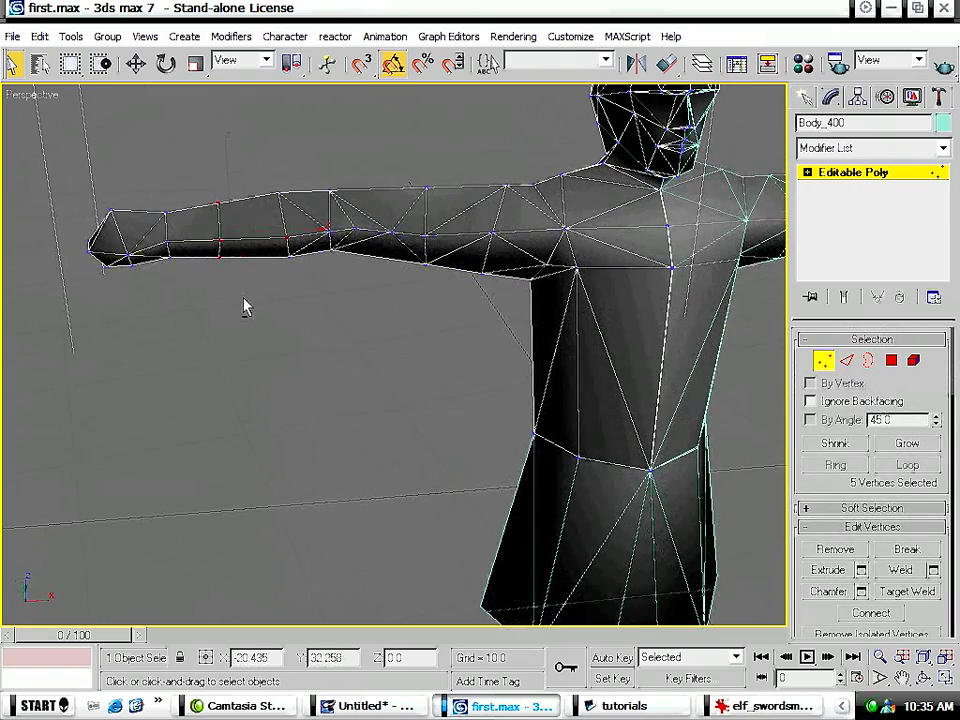
{"action": "key", "text": "w"}
{"action": "left_click", "coordinate": [242, 302]}
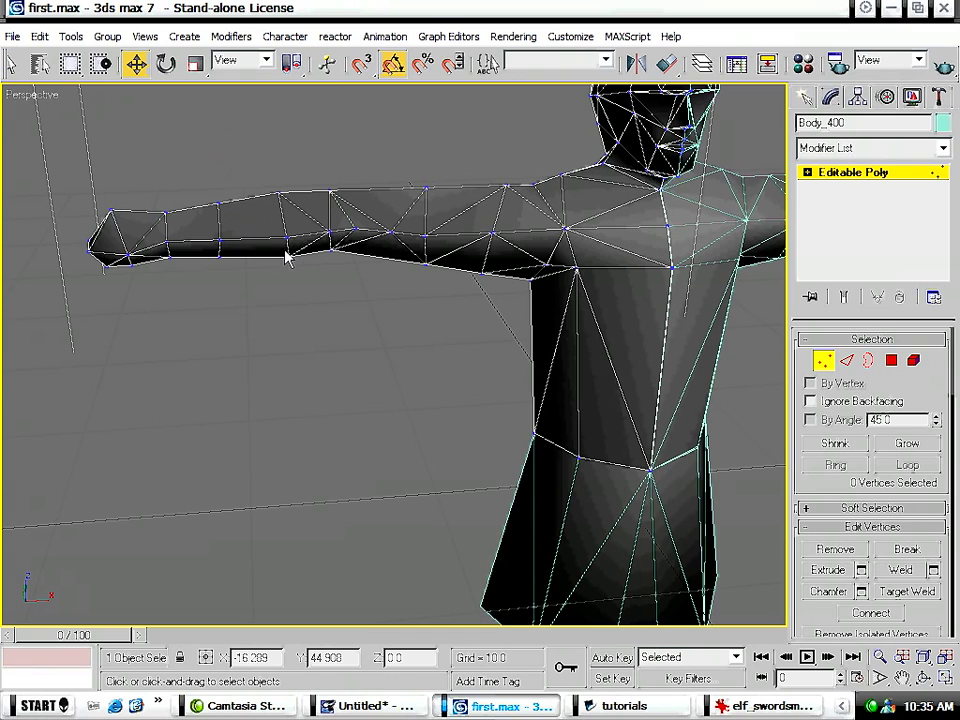
{"action": "middle_click_drag", "start_coordinate": [289, 336], "coordinate": [201, 432], "text": "alt"}
{"action": "left_click", "coordinate": [201, 432]}
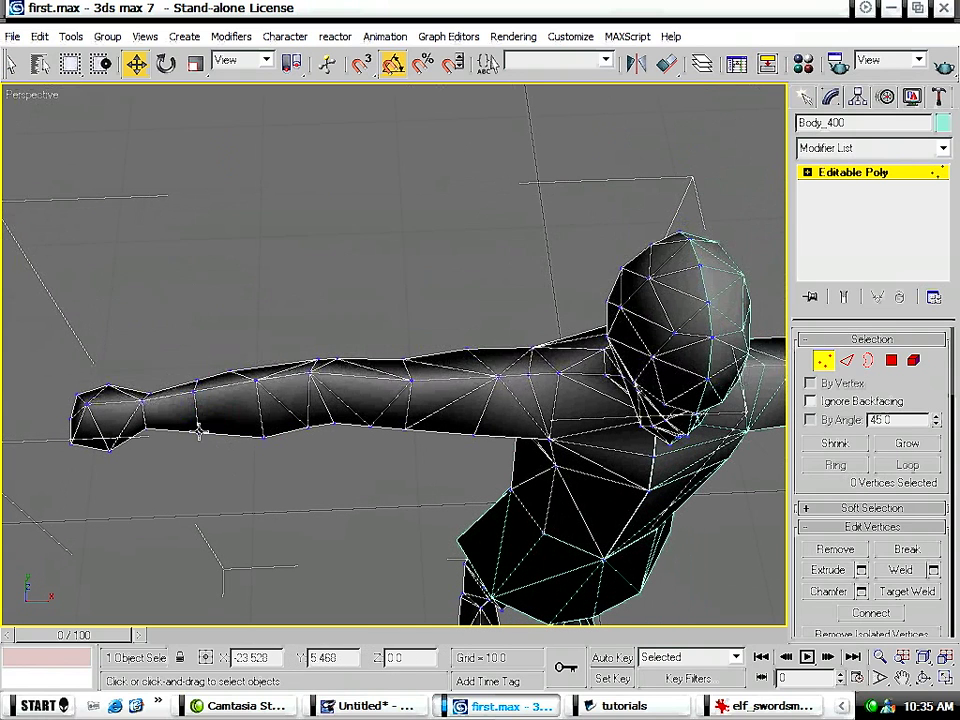
{"action": "left_click_drag", "start_coordinate": [257, 429], "coordinate": [308, 435]}
{"action": "left_click", "coordinate": [266, 438]}
Turn on snapping and try to move a back vertex of the new forearm slice toward the elbow onto its neighbour.
{"action": "middle_click_drag", "start_coordinate": [243, 352], "coordinate": [213, 470], "text": "alt"}
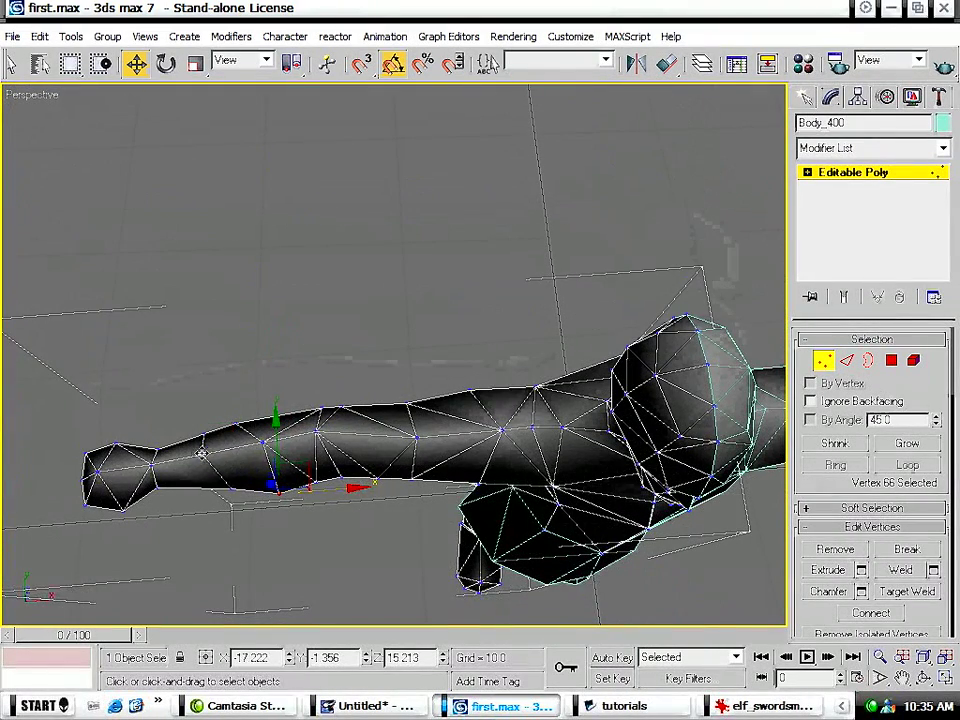
{"action": "left_click", "coordinate": [188, 440]}
{"action": "key", "text": "s"}
{"action": "left_click_drag", "start_coordinate": [189, 446], "coordinate": [235, 428]}
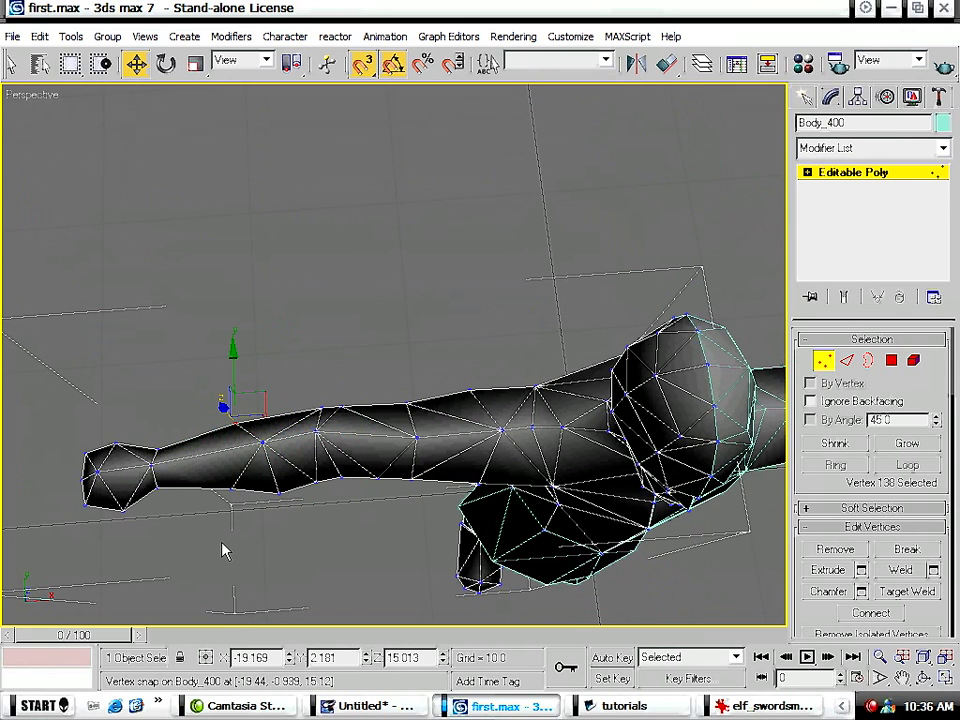
Undo the snapped vertex move on the forearm slice.
{"action": "key", "text": "ctrl+z"}
{"action": "key", "text": "ctrl+z"}
{"action": "key", "text": "ctrl+z"}
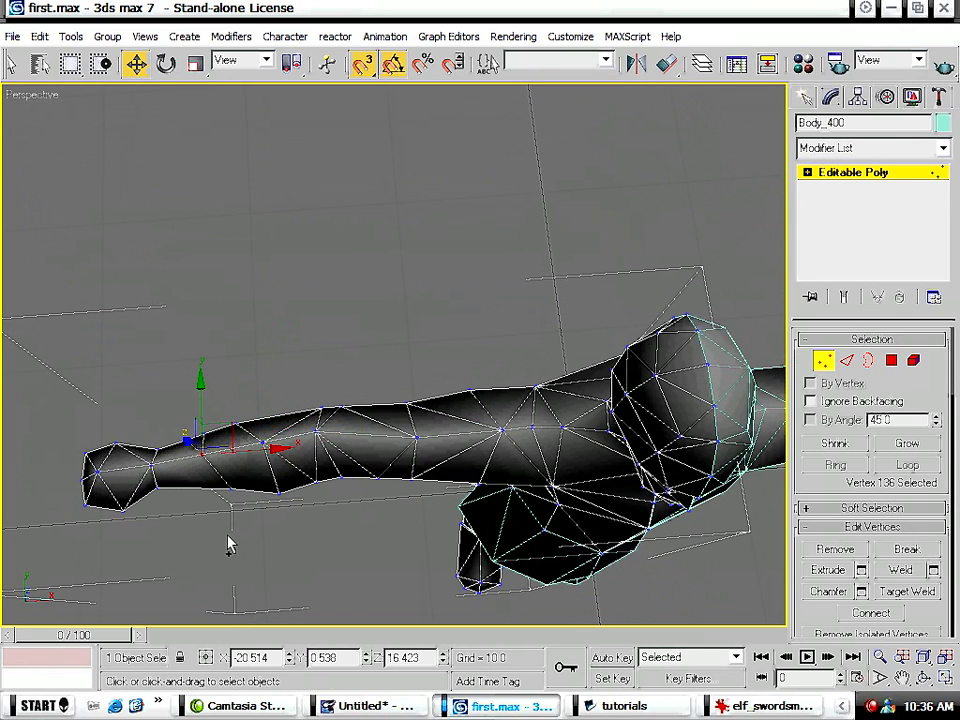
Snap the back vertex of the new forearm slice onto its neighbour toward the elbow and weld the two vertices.
{"action": "key", "text": "s"}
{"action": "left_click", "coordinate": [203, 437]}
{"action": "key", "text": "s"}
{"action": "left_click_drag", "start_coordinate": [203, 437], "coordinate": [220, 405]}
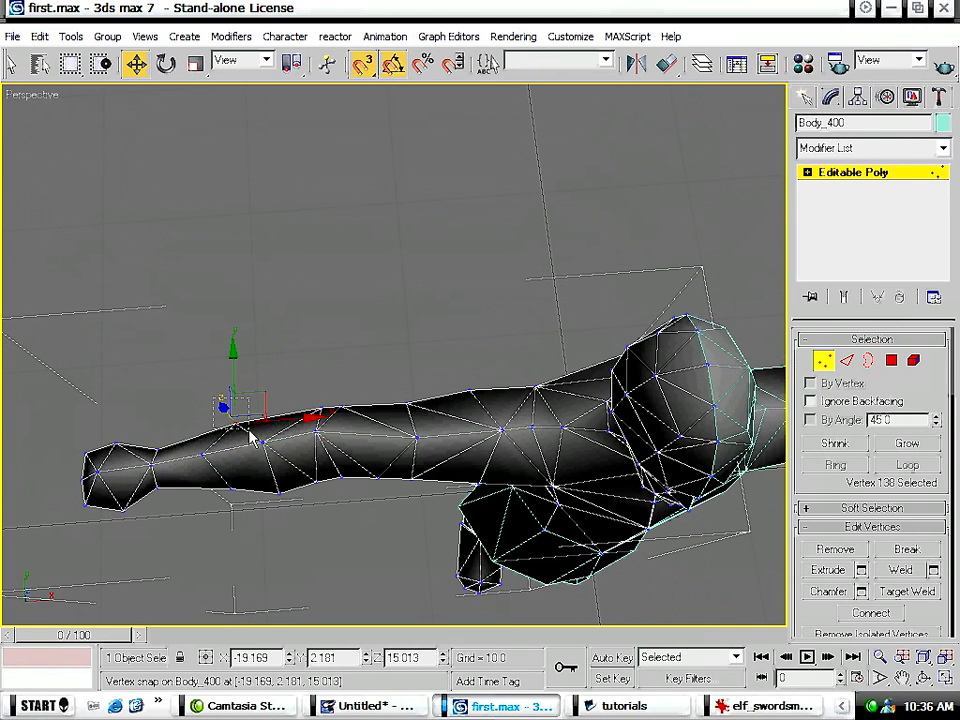
{"action": "scroll", "coordinate": [911, 482], "scroll_direction": "down", "scroll_amount": 5}
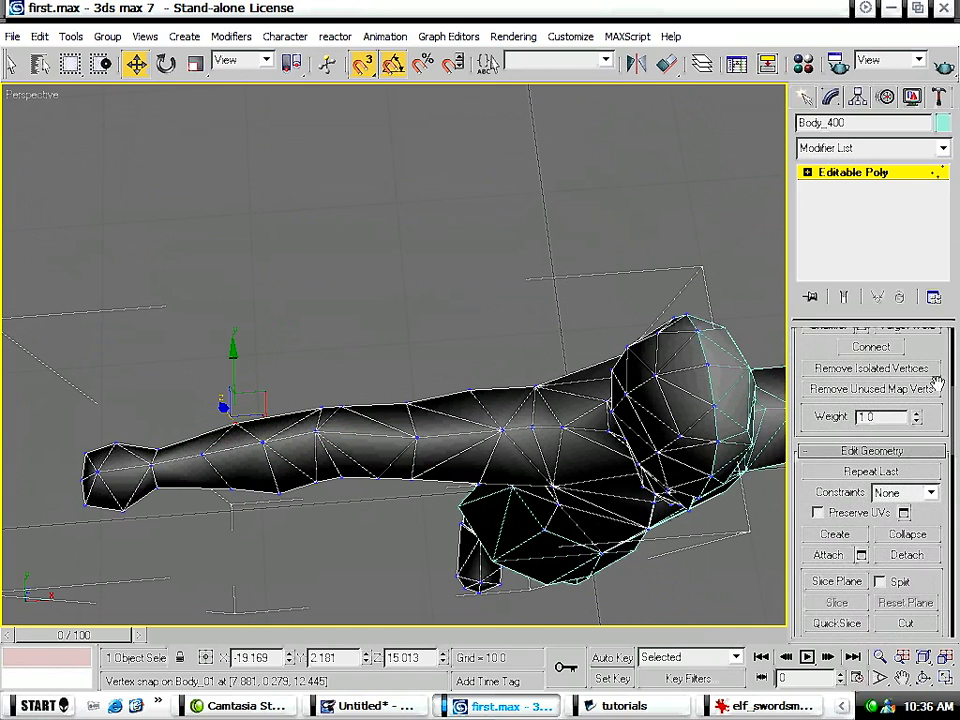
{"action": "scroll", "coordinate": [905, 450], "scroll_direction": "up", "scroll_amount": 2}
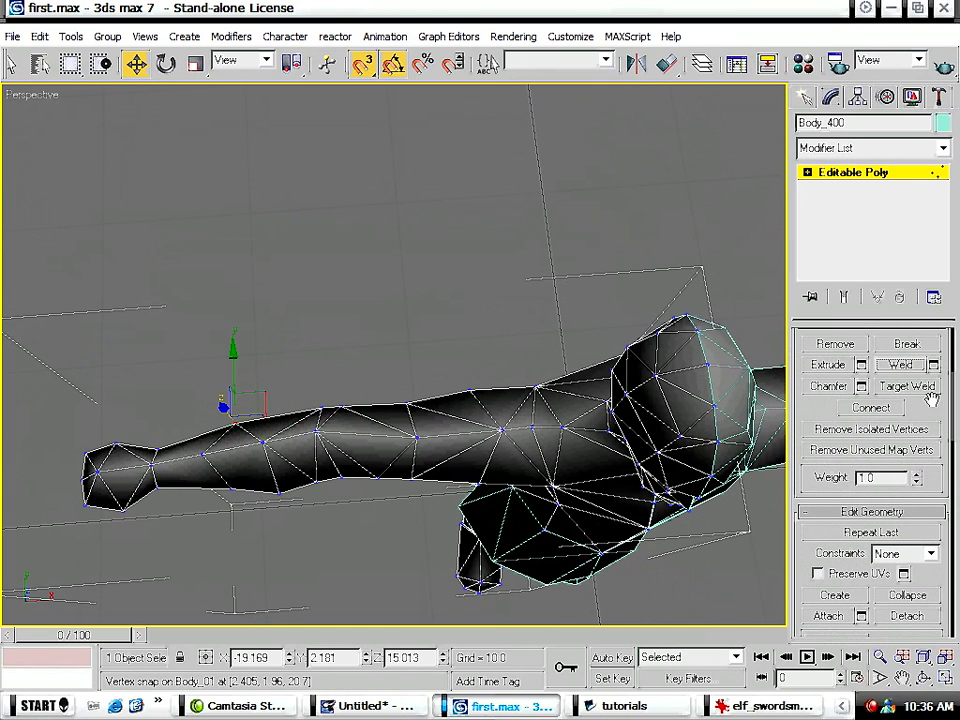
{"action": "scroll", "coordinate": [900, 375], "scroll_direction": "up", "scroll_amount": 3}
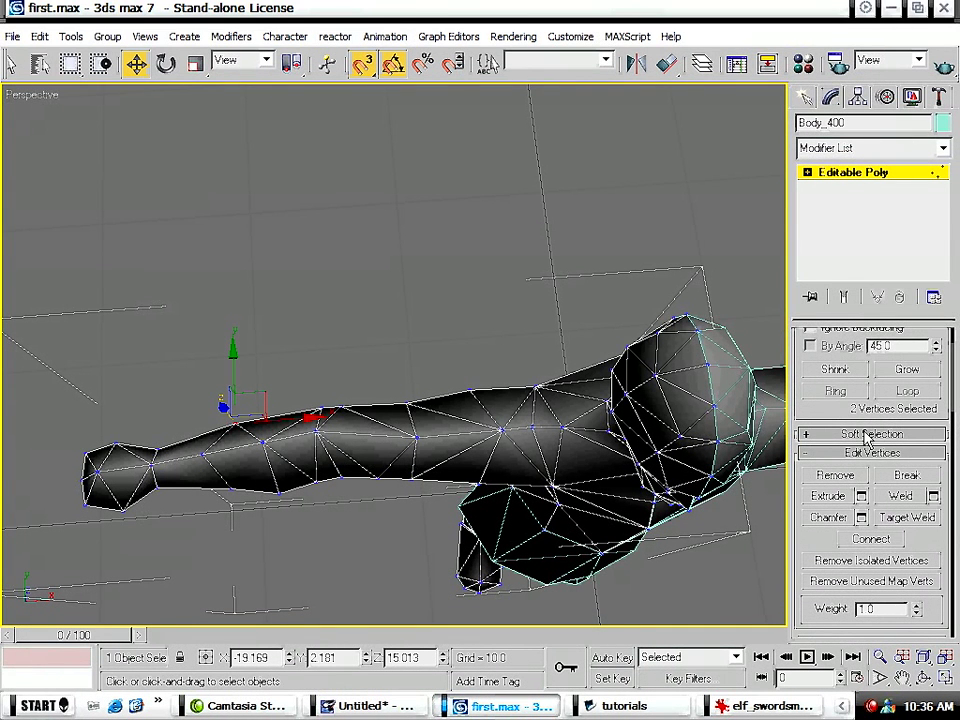
Turn snapping off and nudge the lower and upper vertices of the mid-forearm ring to even out its shape.
{"action": "left_click", "coordinate": [361, 265]}
{"action": "middle_click_drag", "start_coordinate": [230, 392], "coordinate": [234, 255], "text": "alt"}
{"action": "left_click", "coordinate": [210, 182]}
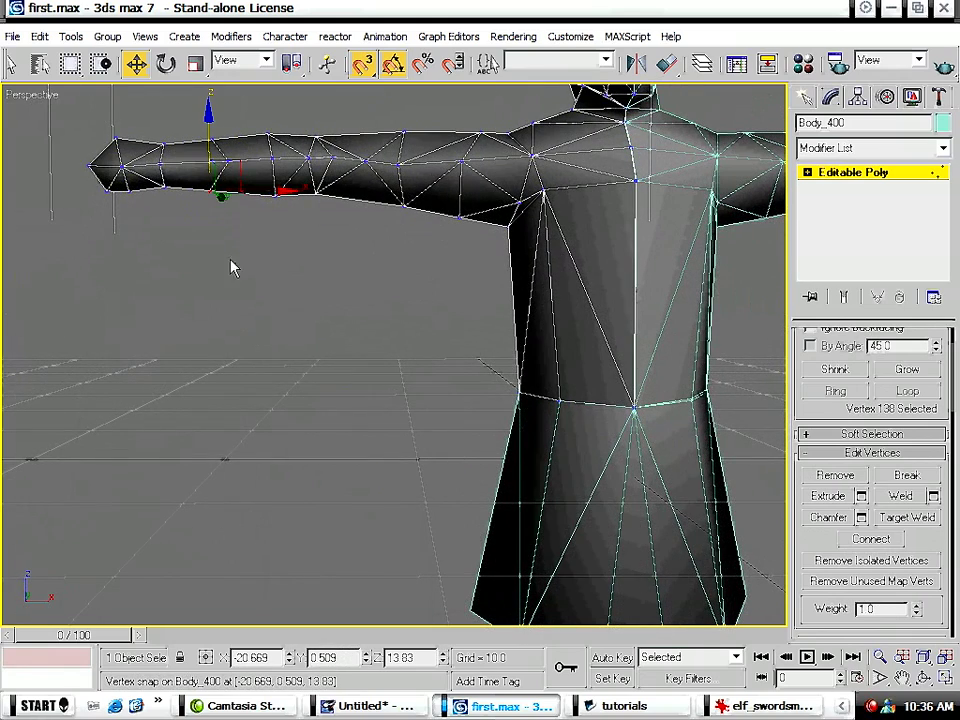
{"action": "key", "text": "s"}
{"action": "left_click_drag", "start_coordinate": [267, 188], "coordinate": [275, 189]}
{"action": "left_click_drag", "start_coordinate": [217, 152], "coordinate": [211, 98]}
{"action": "left_click", "coordinate": [215, 133]}
Select all the hand and wrist vertices and scale them down slightly.
{"action": "left_click_drag", "start_coordinate": [177, 136], "coordinate": [79, 221]}
{"action": "key", "text": "r"}
{"action": "middle_click_drag", "start_coordinate": [140, 260], "coordinate": [266, 336], "text": "alt"}
{"action": "left_click_drag", "start_coordinate": [291, 197], "coordinate": [291, 211]}
{"action": "middle_click_drag", "start_coordinate": [406, 358], "coordinate": [239, 310], "text": "alt"}
{"action": "middle_click_drag", "start_coordinate": [161, 249], "coordinate": [187, 233], "text": "alt"}
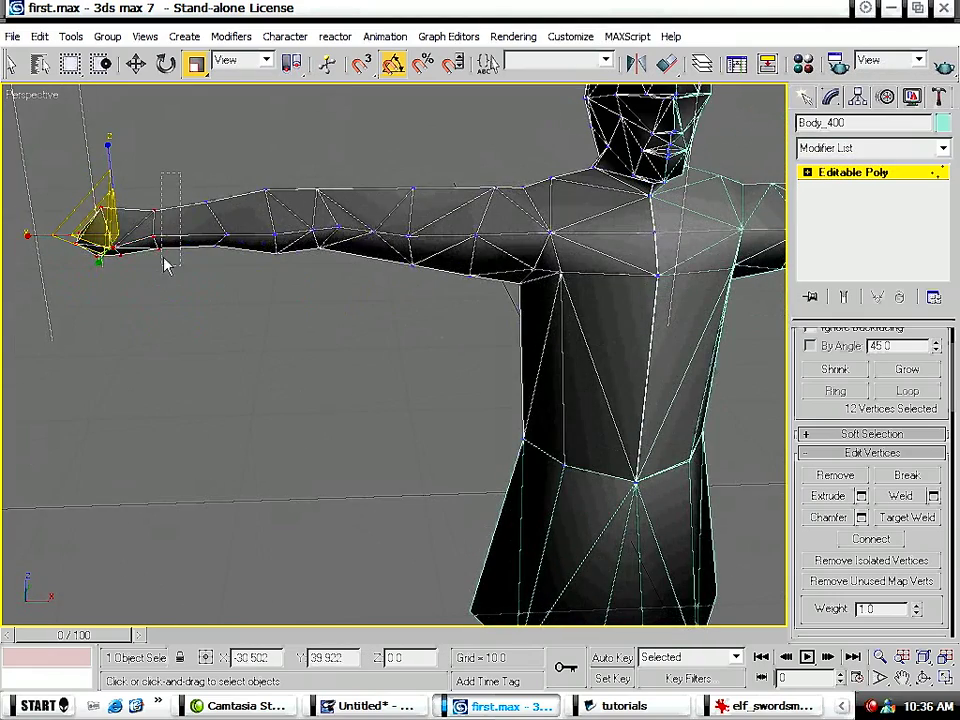
Select only the ring of wrist vertices and scale it slightly to refine the taper into the hand.
{"action": "left_click_drag", "start_coordinate": [148, 288], "coordinate": [147, 288]}
{"action": "middle_click_drag", "start_coordinate": [215, 361], "coordinate": [262, 389], "text": "alt"}
{"action": "left_click_drag", "start_coordinate": [219, 341], "coordinate": [221, 335]}
{"action": "middle_click_drag", "start_coordinate": [410, 340], "coordinate": [385, 304], "text": "alt"}
{"action": "middle_click_drag", "start_coordinate": [632, 252], "coordinate": [407, 266], "text": "alt"}
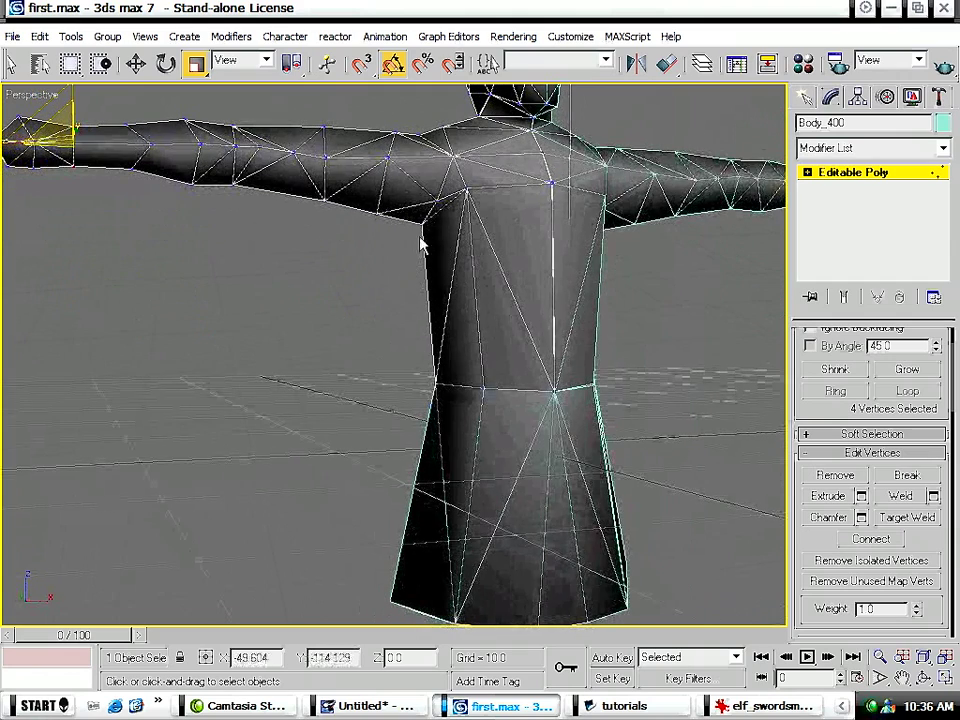
Compare the shoulder and upper arm with elf_swordsman.jpg in IrfanView, and return to 3ds max.
{"action": "key", "text": "q"}
{"action": "left_click", "coordinate": [437, 204]}
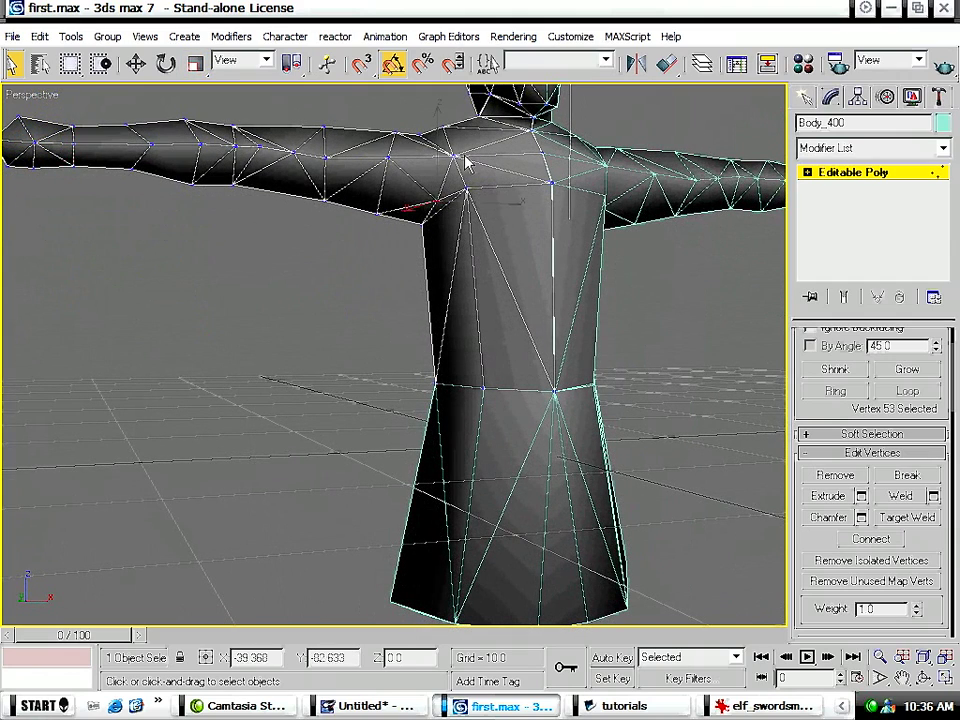
{"action": "middle_click_drag", "start_coordinate": [460, 267], "coordinate": [455, 294], "text": "alt"}
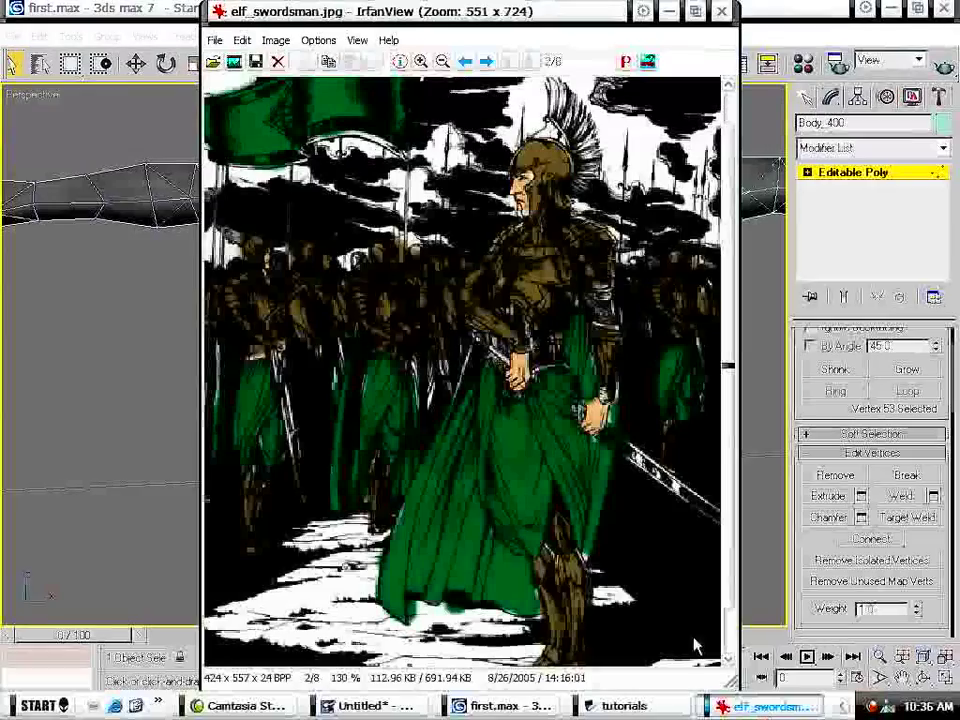
{"action": "left_click", "coordinate": [765, 706]}
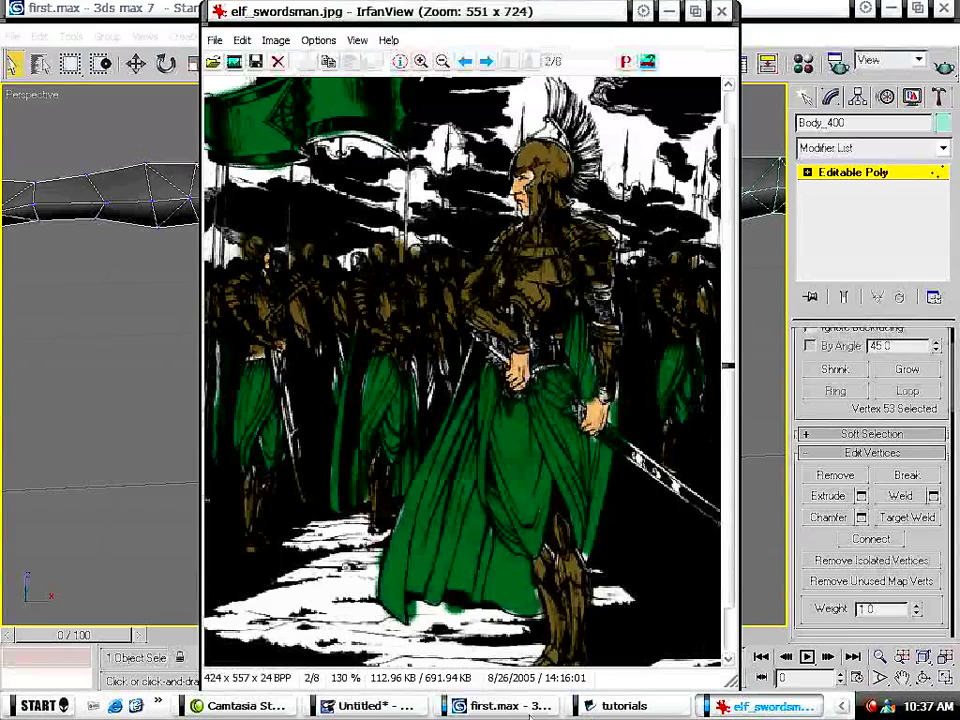
{"action": "left_click", "coordinate": [497, 706]}
{"action": "middle_click_drag", "start_coordinate": [536, 214], "coordinate": [407, 206], "text": "alt"}
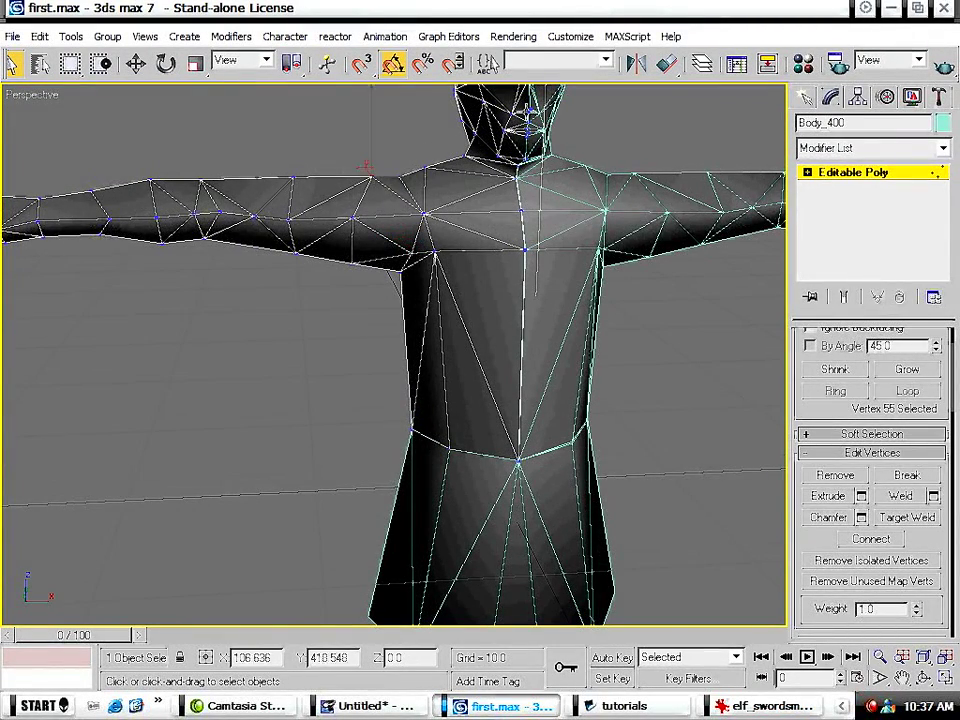
At edge level, remove the edges that meet the top vertex on the front of the upper arm.
{"action": "key", "text": "2"}
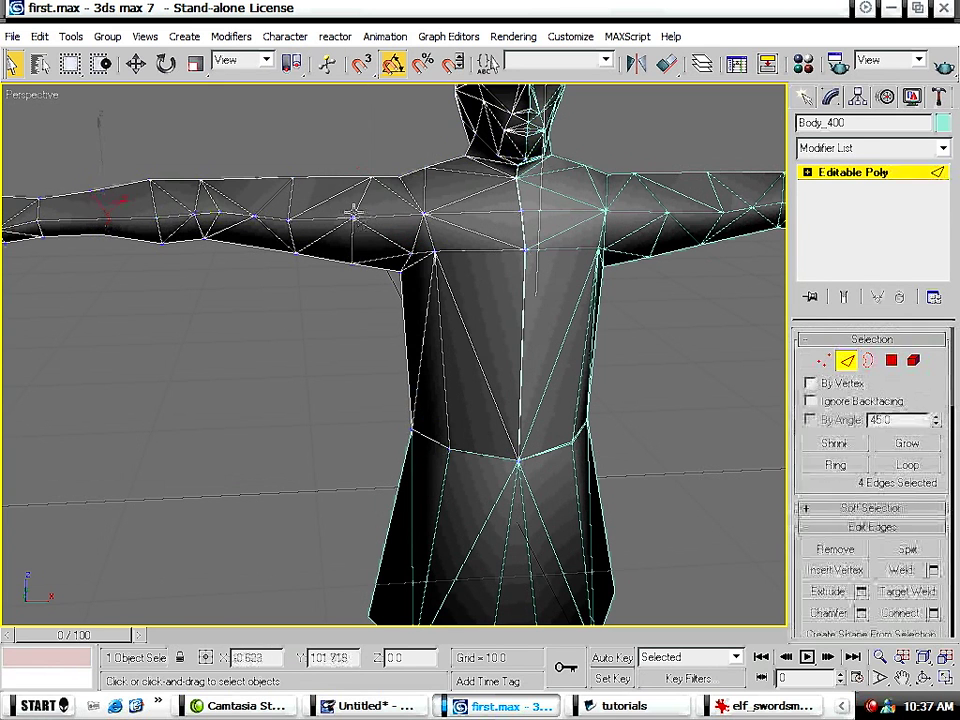
{"action": "left_click", "coordinate": [363, 197]}
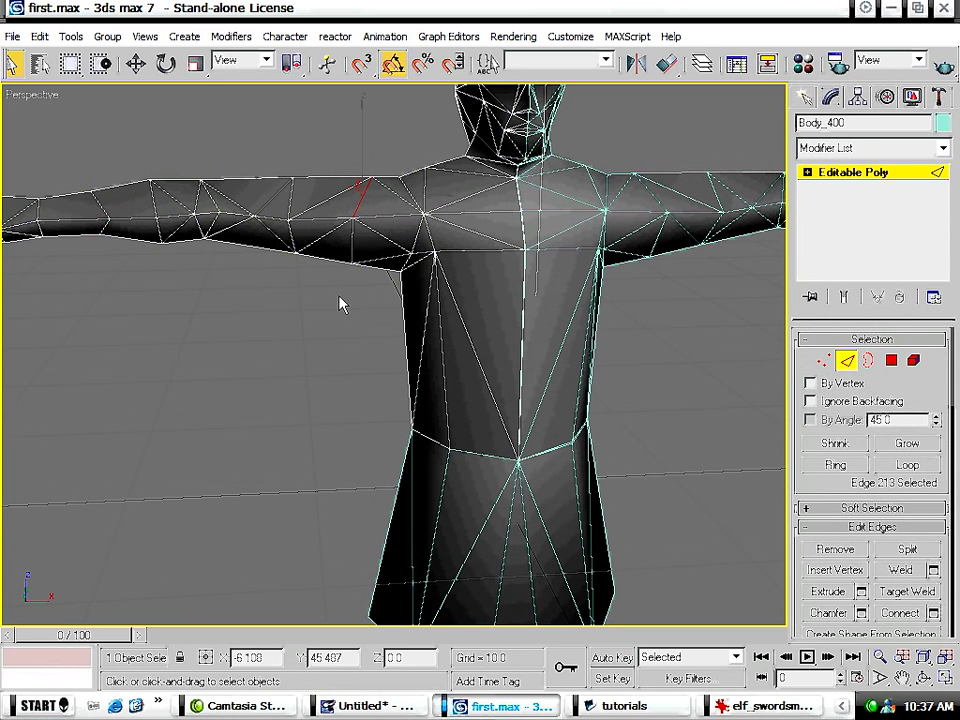
{"action": "left_click", "coordinate": [340, 305]}
{"action": "left_click", "coordinate": [341, 187]}
{"action": "left_click", "coordinate": [371, 196]}
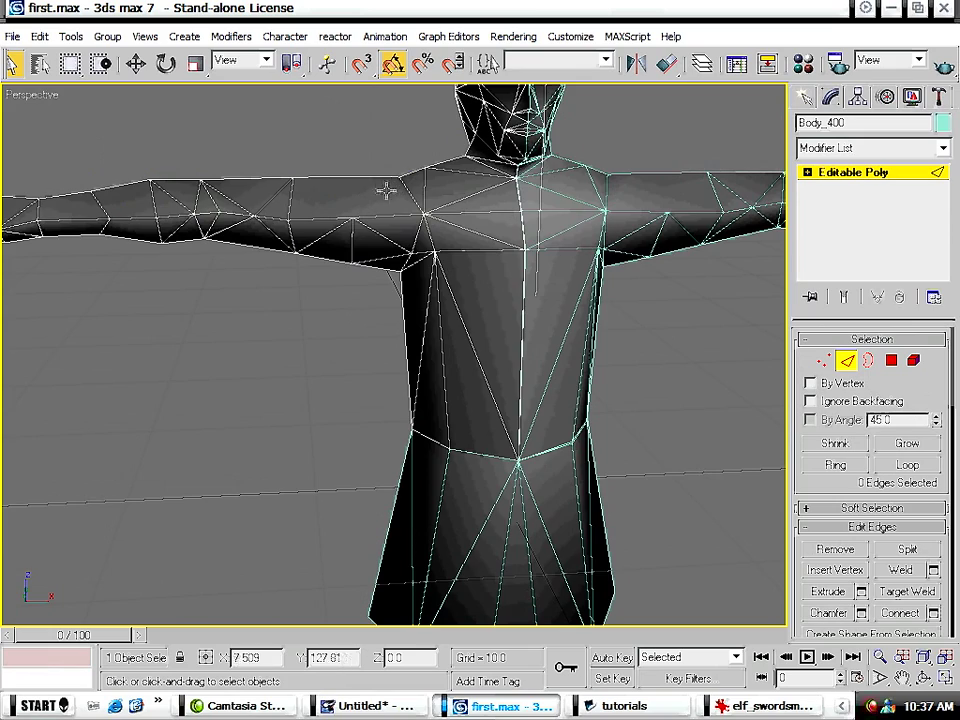
Remove the edges around the same upper-arm vertex on the back of the arm, near the shoulder.
{"action": "middle_click_drag", "start_coordinate": [279, 229], "coordinate": [680, 316], "text": "alt"}
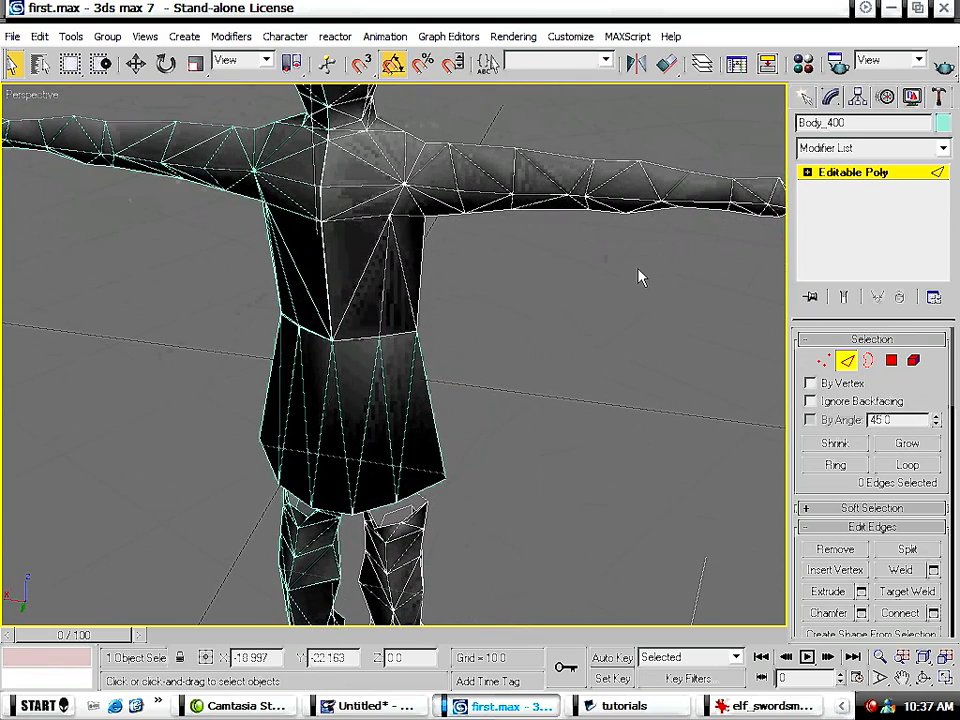
{"action": "key", "text": "BackSpace"}
{"action": "left_click", "coordinate": [482, 168]}
{"action": "key", "text": "BackSpace"}
{"action": "left_click", "coordinate": [467, 171]}
{"action": "key", "text": "BackSpace"}
{"action": "left_click", "coordinate": [454, 173]}
{"action": "key", "text": "BackSpace"}
{"action": "left_click", "coordinate": [433, 156]}
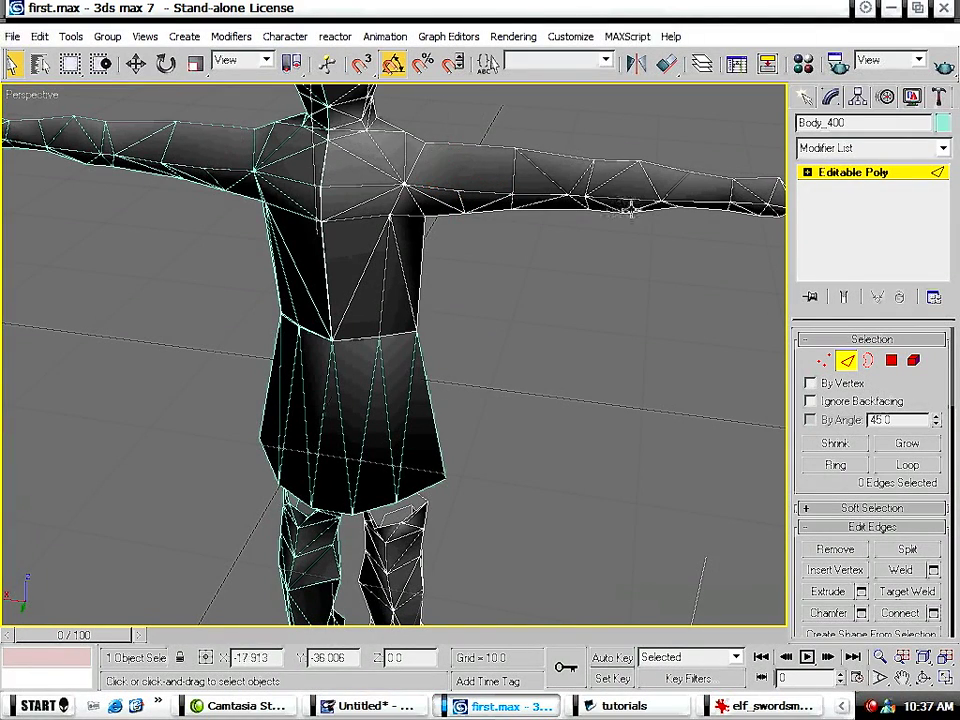
{"action": "key", "text": "BackSpace"}
At vertex level, remove the leftover vertex along the top of the upper arm.
{"action": "middle_click_drag", "start_coordinate": [456, 157], "coordinate": [231, 240], "text": "alt"}
{"action": "key", "text": "1"}
{"action": "left_click", "coordinate": [352, 201]}
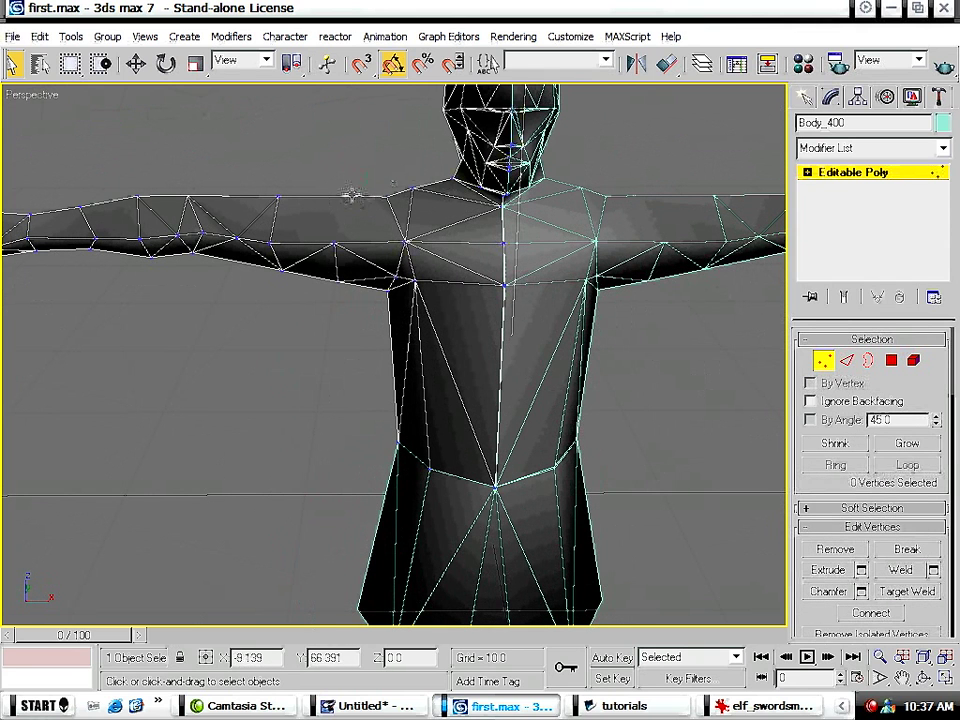
{"action": "left_click", "coordinate": [359, 192]}
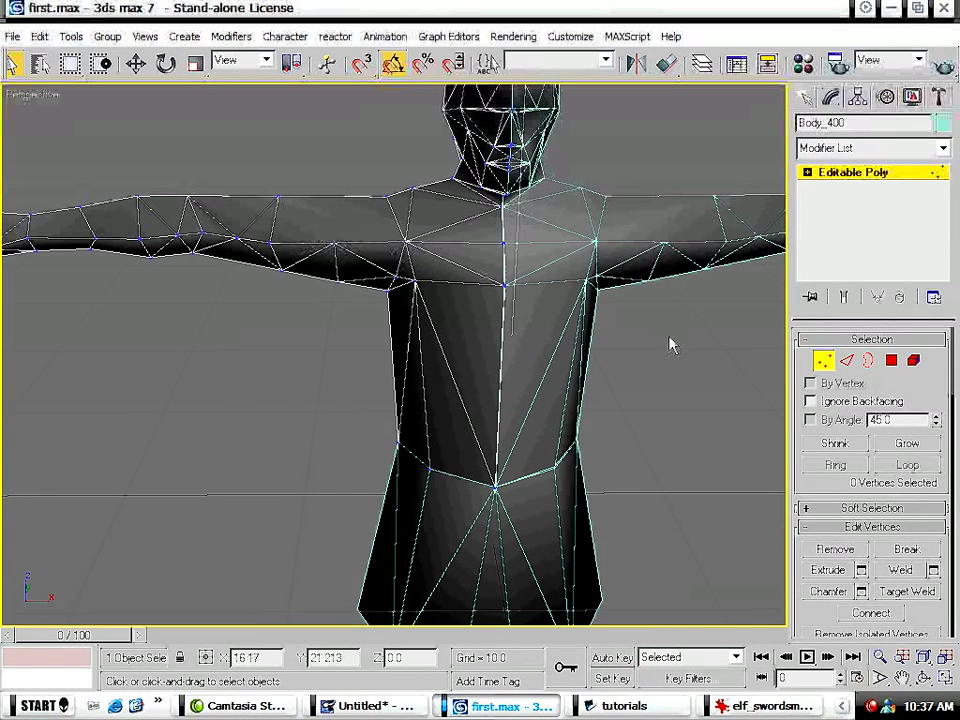
Use Cut to add an edge on the front of the upper arm from its middle vertex to the top shoulder vertex.
{"action": "scroll", "coordinate": [952, 420], "scroll_direction": "down", "scroll_amount": 5}
{"action": "left_click_drag", "start_coordinate": [948, 418], "coordinate": [935, 320]}
{"action": "scroll", "coordinate": [955, 540], "scroll_direction": "down", "scroll_amount": 2}
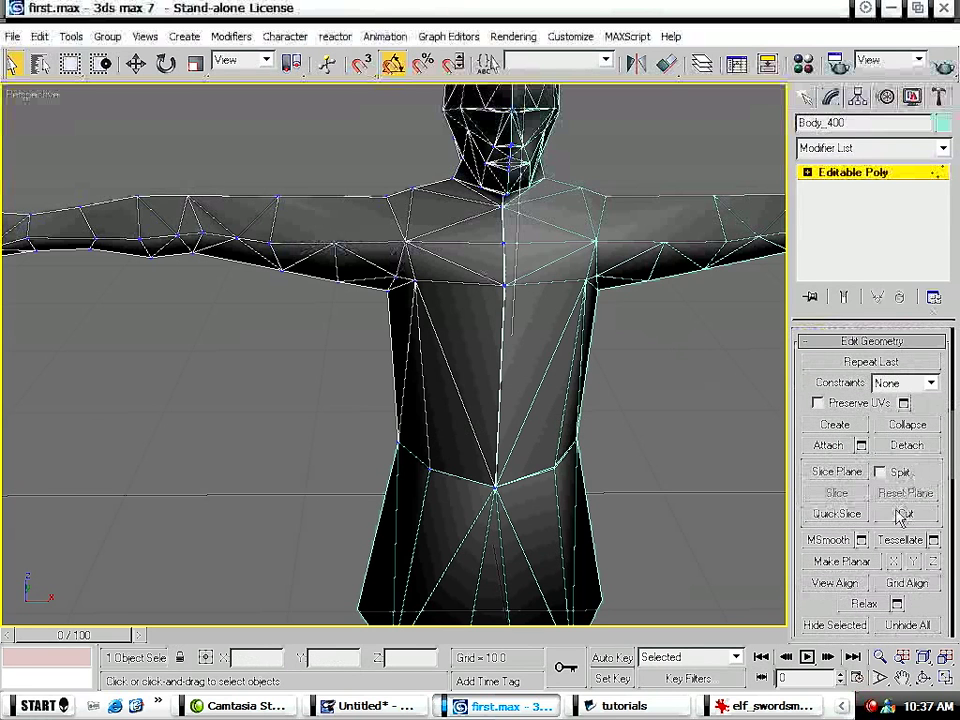
{"action": "left_click", "coordinate": [904, 515]}
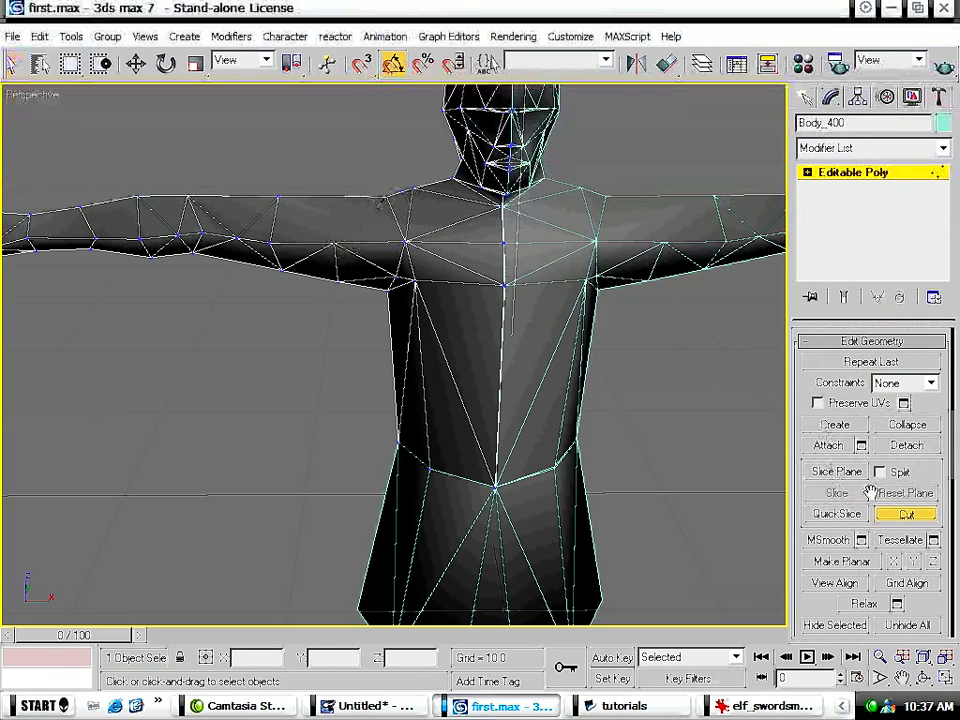
{"action": "left_click", "coordinate": [333, 243]}
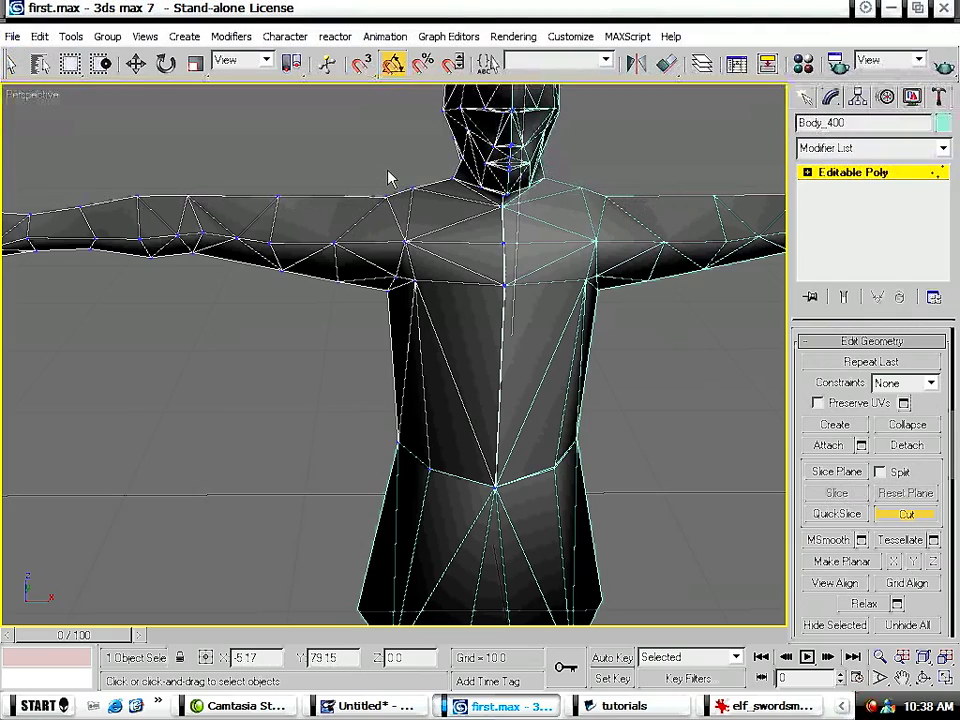
Cut a matching edge on the back of the upper arm up to the top shoulder vertex, and leave the Cut tool.
{"action": "middle_click_drag", "start_coordinate": [328, 199], "coordinate": [586, 250], "text": "alt"}
{"action": "middle_click_drag", "start_coordinate": [402, 343], "coordinate": [444, 279], "text": "alt"}
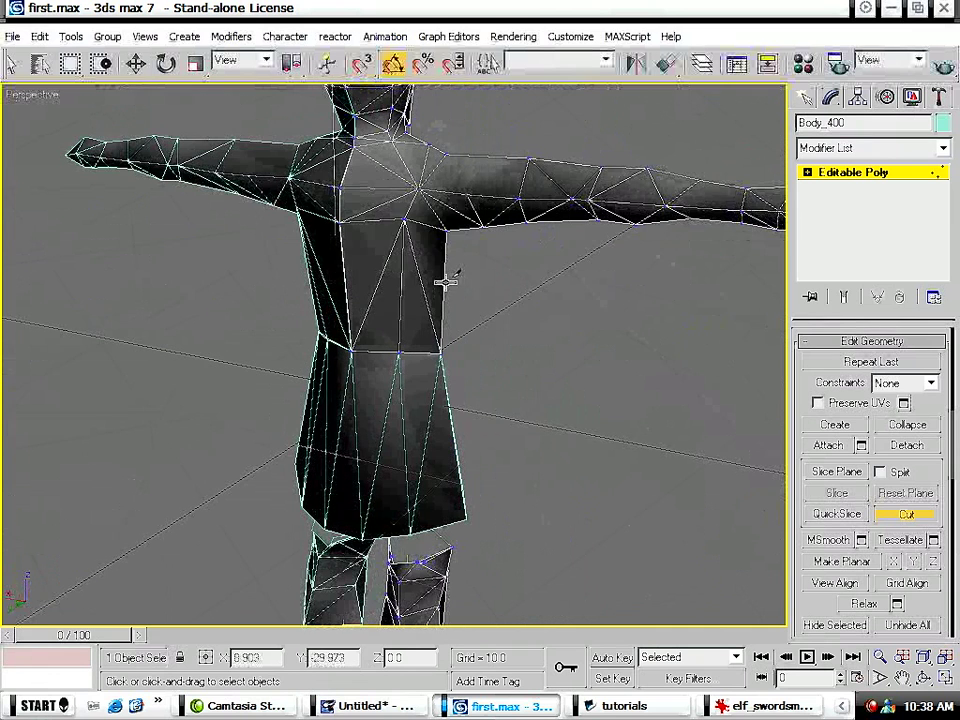
{"action": "left_click", "coordinate": [466, 194]}
{"action": "left_click", "coordinate": [466, 156]}
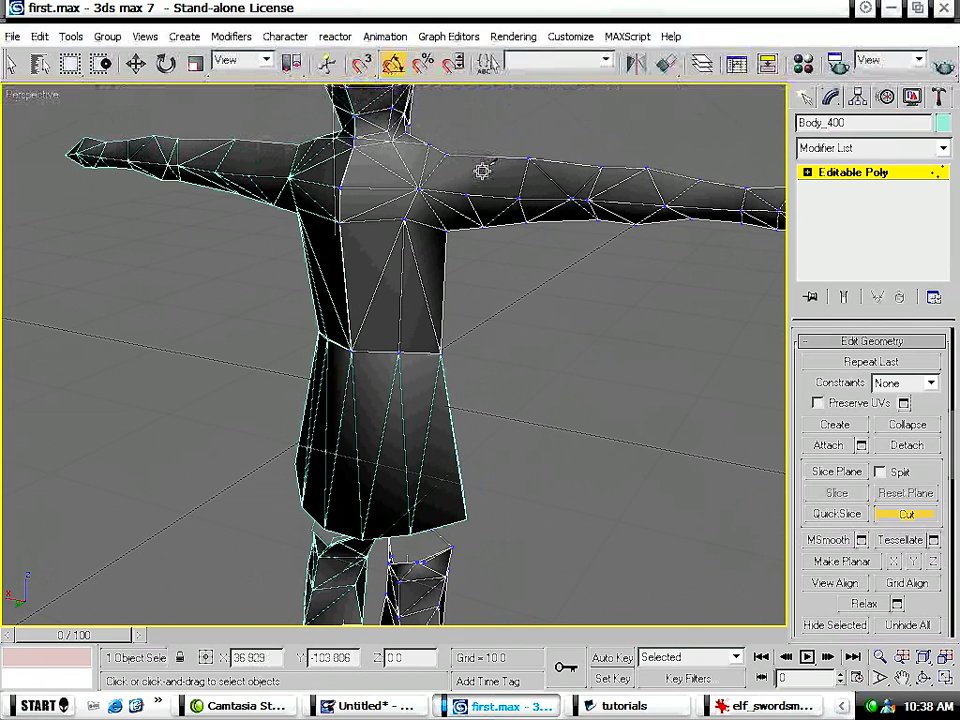
{"action": "middle_click_drag", "start_coordinate": [489, 210], "coordinate": [250, 249], "text": "alt"}
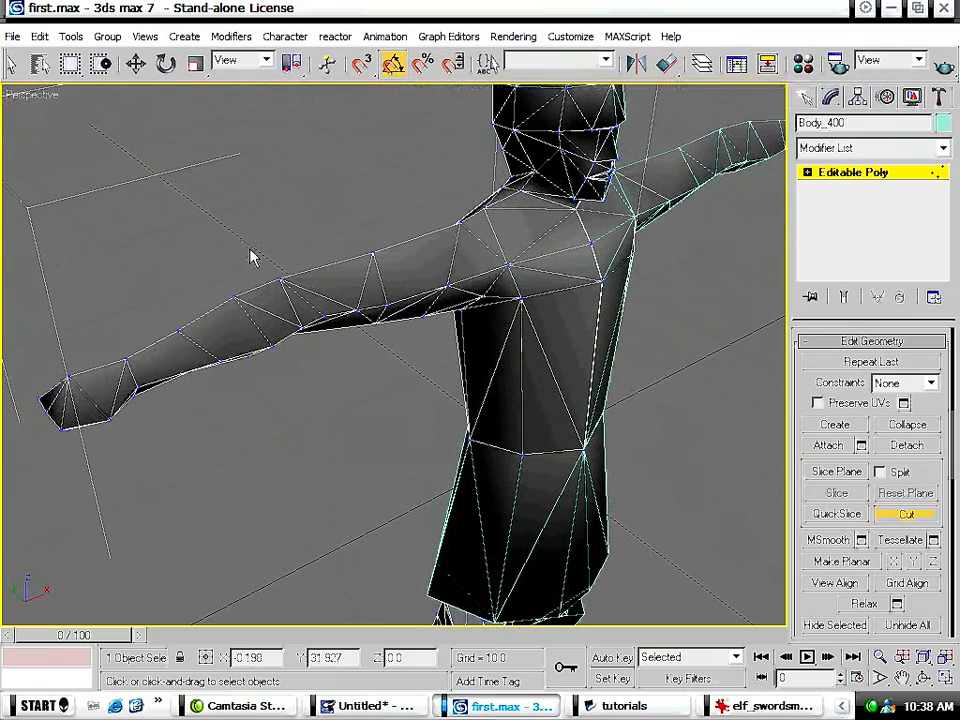
{"action": "middle_click_drag", "start_coordinate": [330, 285], "coordinate": [540, 262], "text": "alt"}
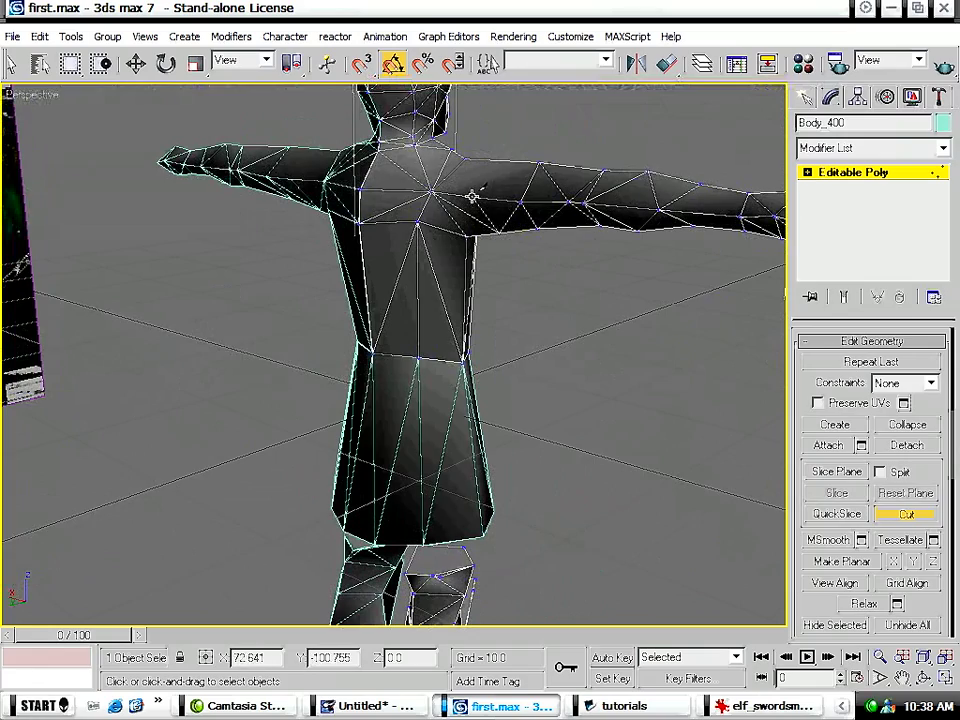
{"action": "left_click", "coordinate": [473, 197]}
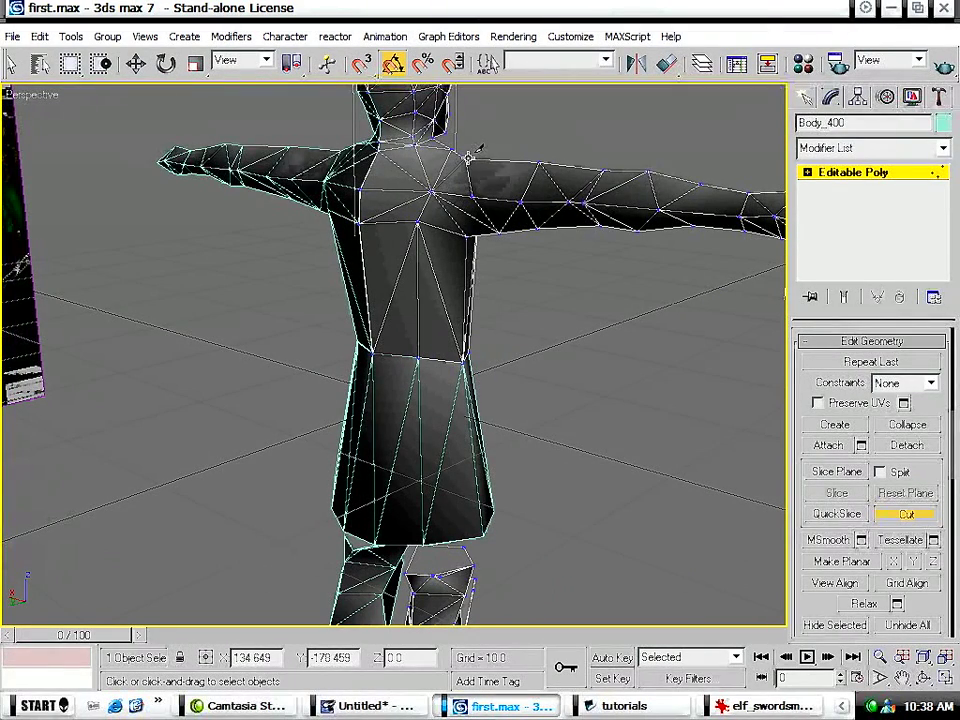
{"action": "right_click", "coordinate": [557, 140]}
{"action": "middle_click_drag", "start_coordinate": [596, 210], "coordinate": [330, 228], "text": "alt"}
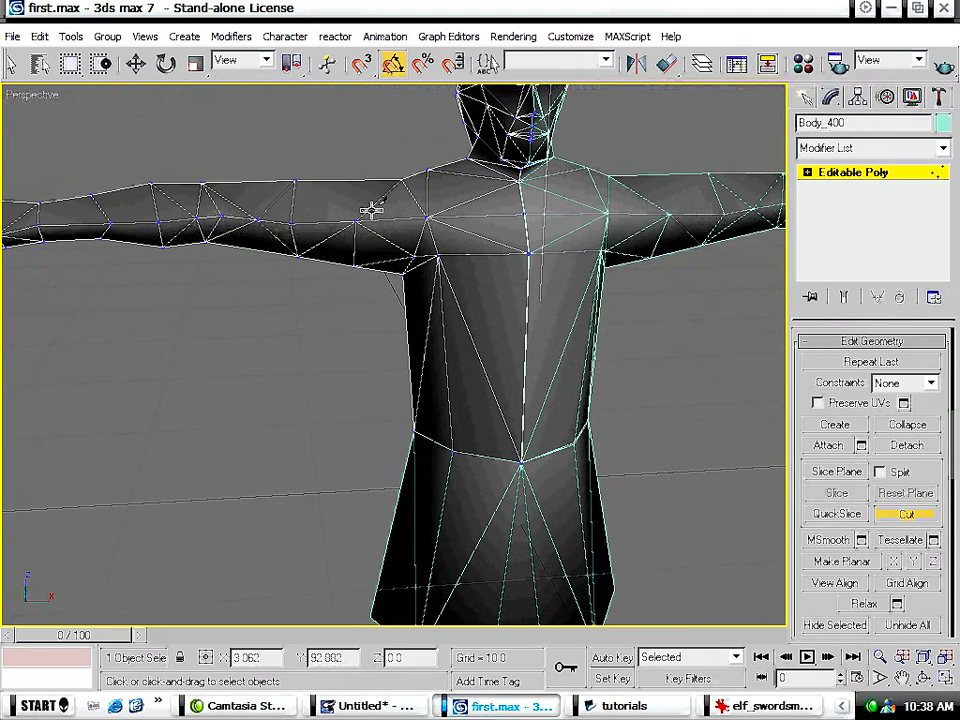
{"action": "middle_click_drag", "start_coordinate": [378, 316], "coordinate": [318, 305], "text": "alt"}
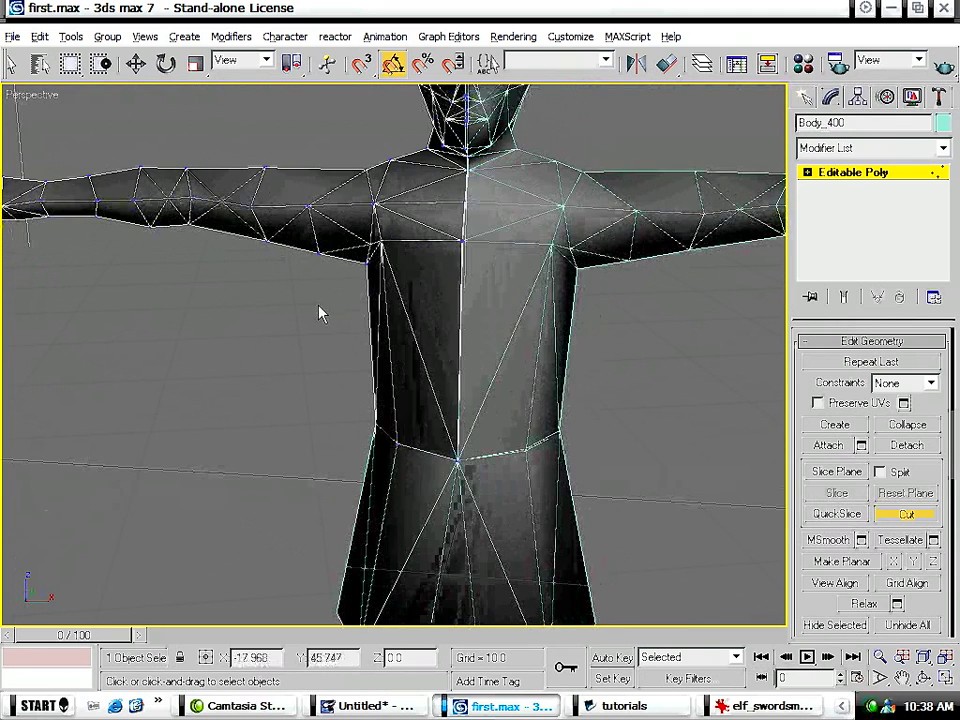
{"action": "right_click", "coordinate": [324, 301]}
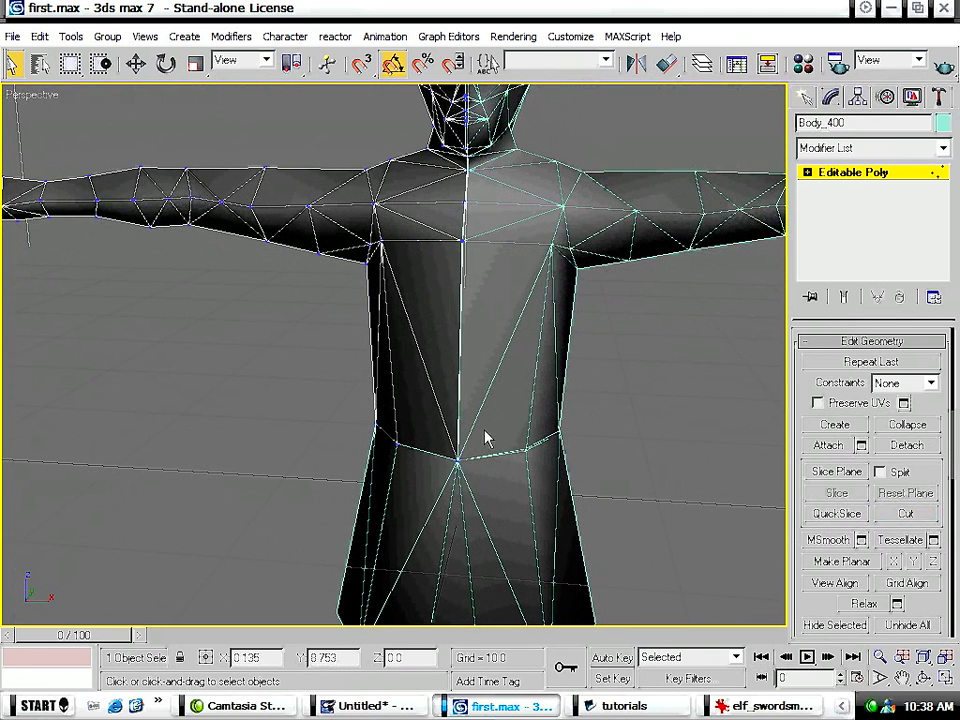
Study the torso armour in elf_swordsman.jpg in IrfanView, and return to the character's torso in 3ds max.
{"action": "middle_click_drag", "start_coordinate": [291, 428], "coordinate": [492, 340], "text": "alt"}
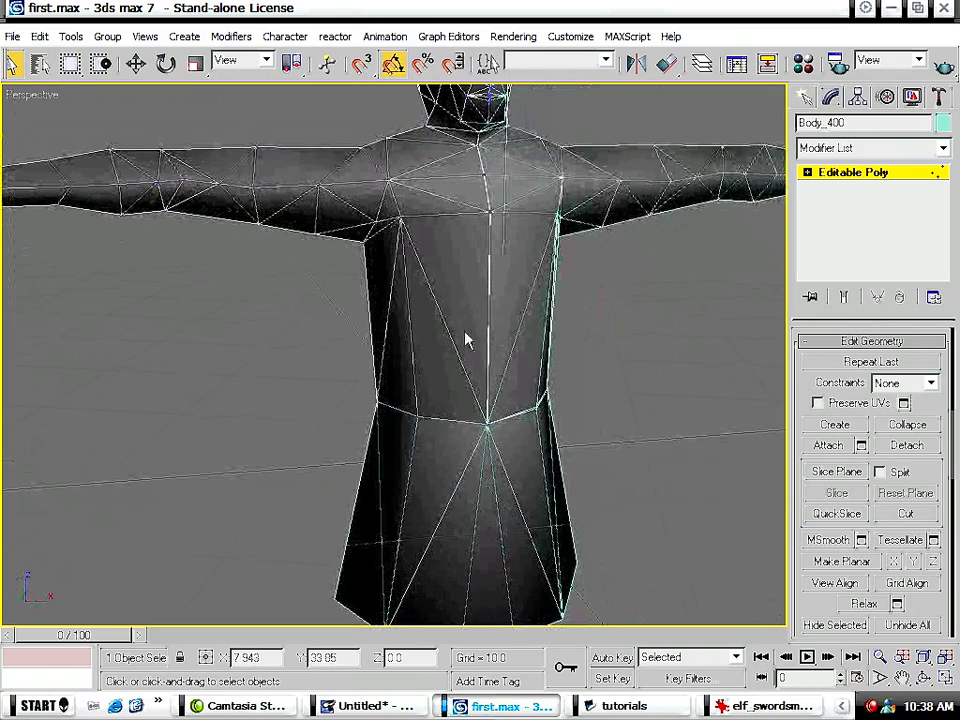
{"action": "left_click", "coordinate": [765, 706]}
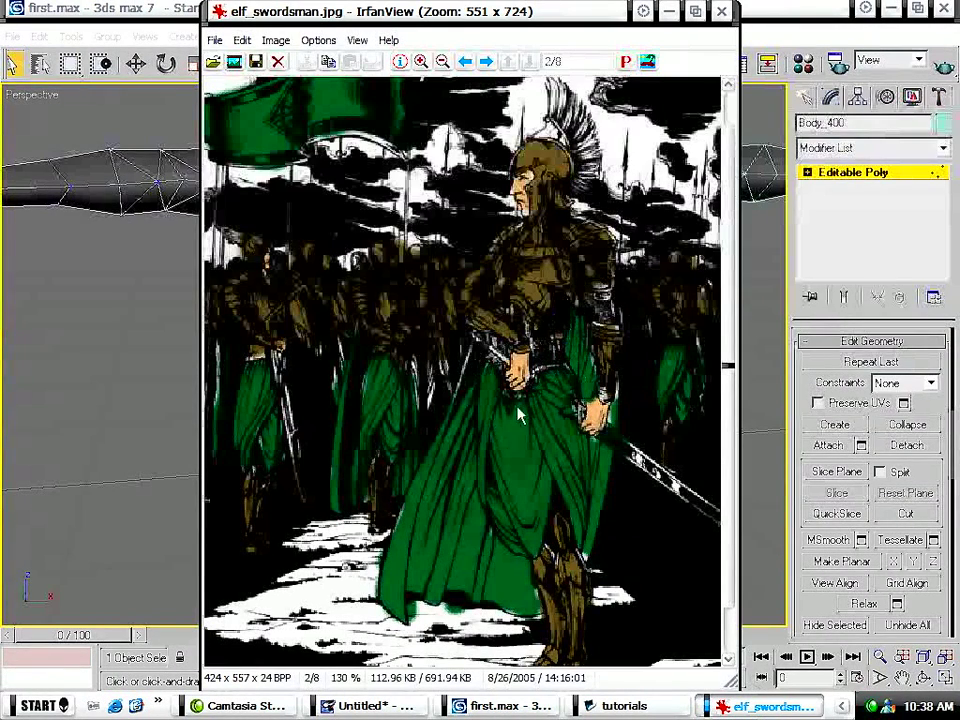
{"action": "left_click", "coordinate": [498, 706]}
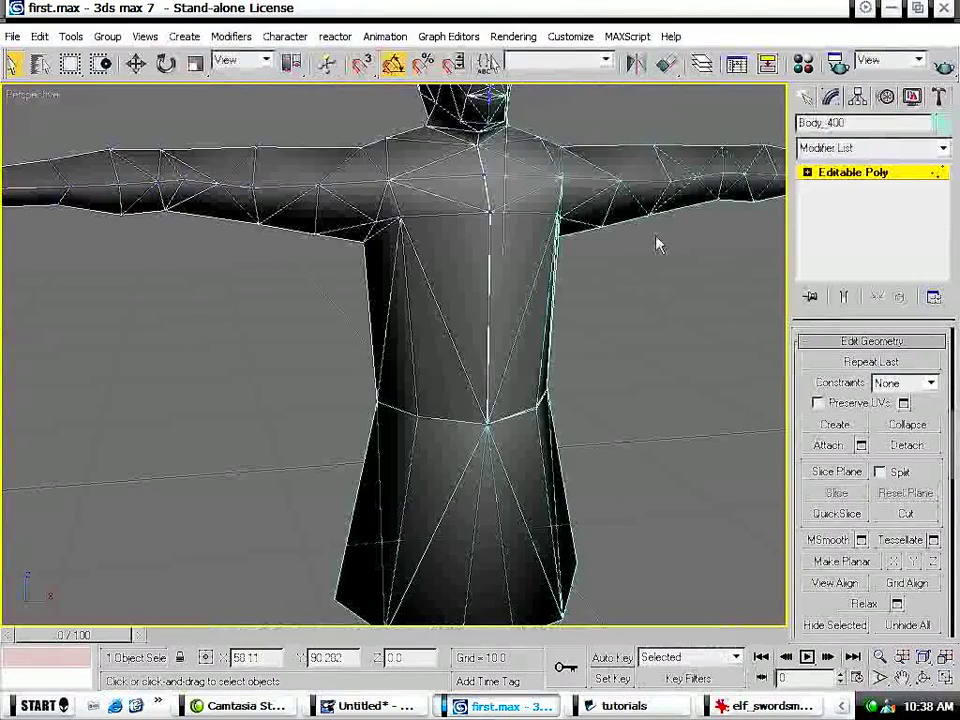
{"action": "middle_click_drag", "start_coordinate": [648, 240], "coordinate": [611, 229]}
At edge level, remove the diagonal edges running down the front, side and back of the torso.
{"action": "key", "text": "2"}
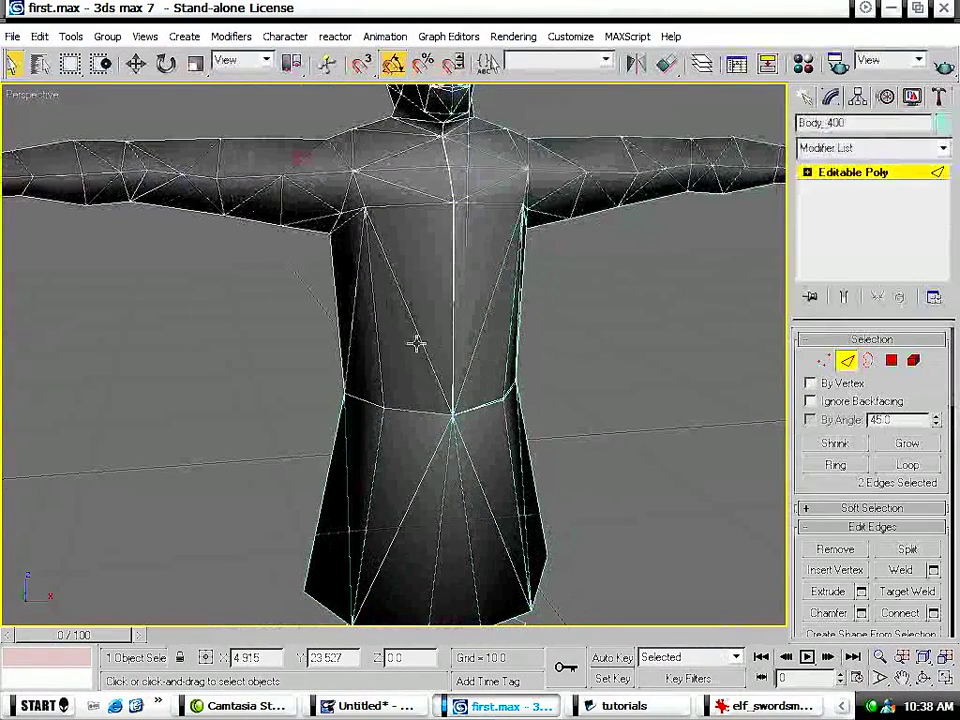
{"action": "left_click", "coordinate": [425, 343]}
{"action": "left_click", "coordinate": [428, 352]}
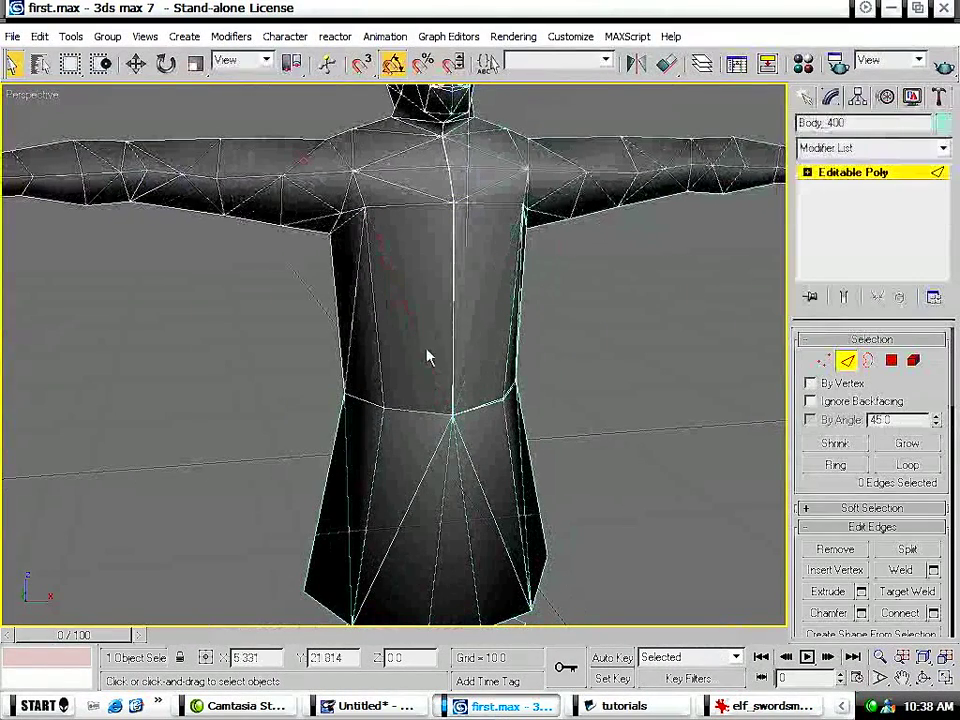
{"action": "middle_click_drag", "start_coordinate": [268, 405], "coordinate": [469, 349], "text": "alt"}
{"action": "left_click", "coordinate": [465, 345]}
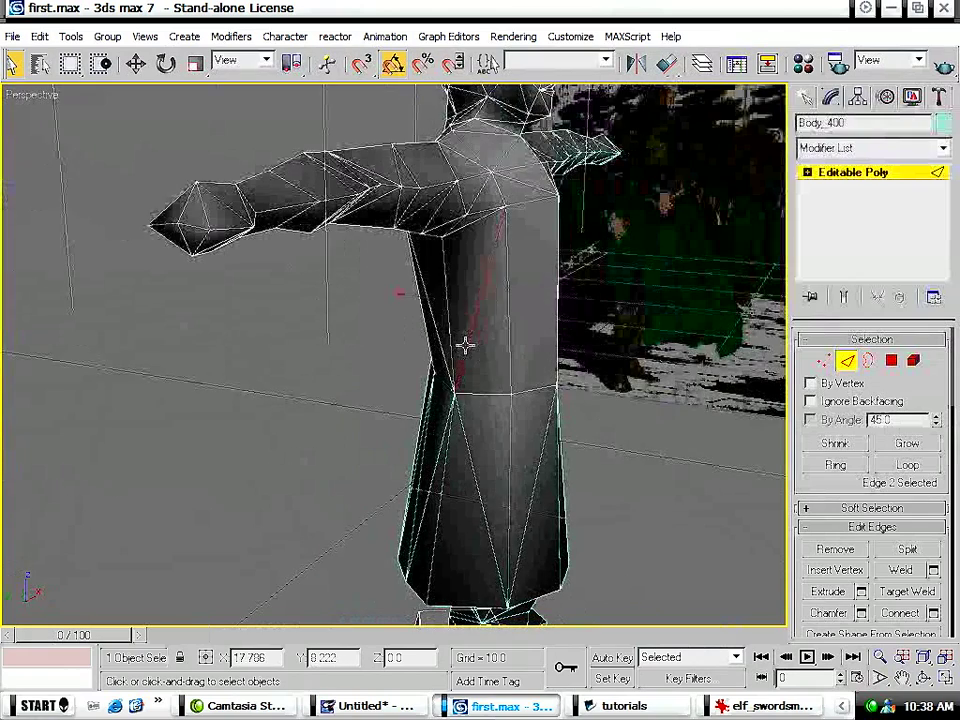
{"action": "middle_click_drag", "start_coordinate": [347, 369], "coordinate": [467, 294], "text": "alt"}
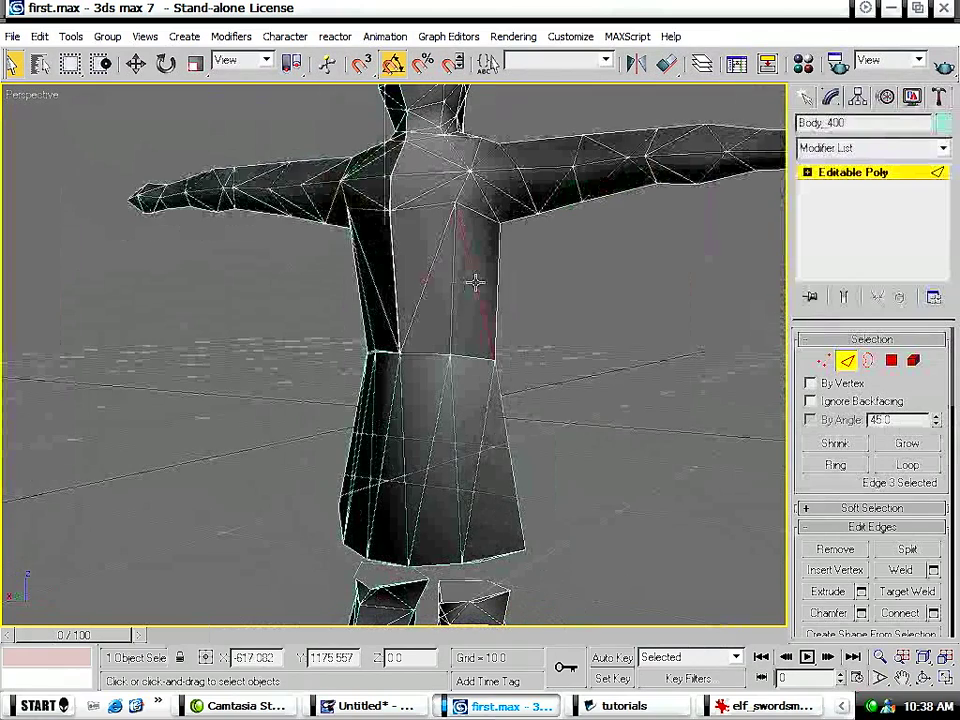
{"action": "left_click", "coordinate": [430, 266]}
{"action": "key", "text": "BackSpace"}
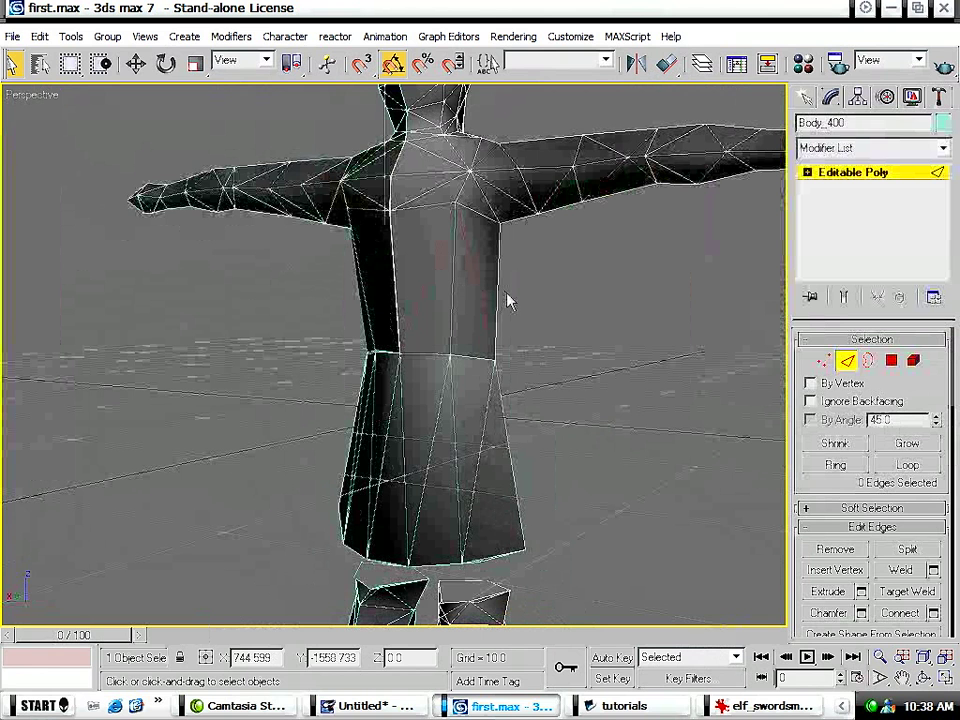
Consult elf_swordsman.jpg in IrfanView and, back in 3ds max, cut a crosswise line of edges over the torso's front above the waist.
{"action": "left_click_drag", "start_coordinate": [928, 537], "coordinate": [917, 288]}
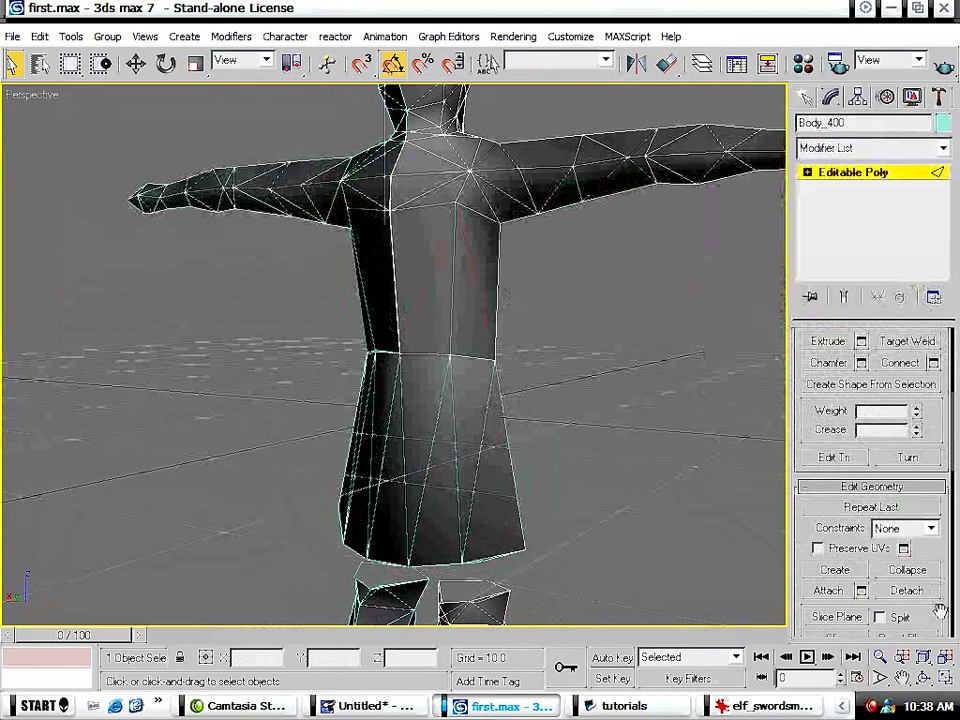
{"action": "left_click_drag", "start_coordinate": [940, 610], "coordinate": [905, 535]}
{"action": "left_click", "coordinate": [906, 582]}
{"action": "middle_click_drag", "start_coordinate": [515, 397], "coordinate": [223, 441], "text": "alt"}
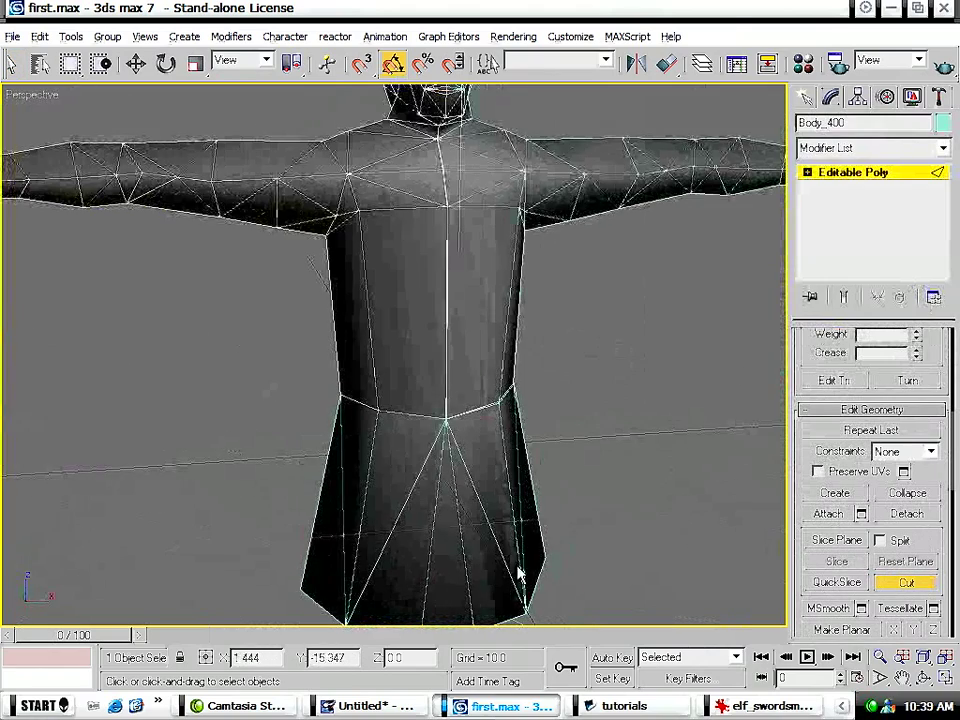
{"action": "key", "text": "alt+Tab"}
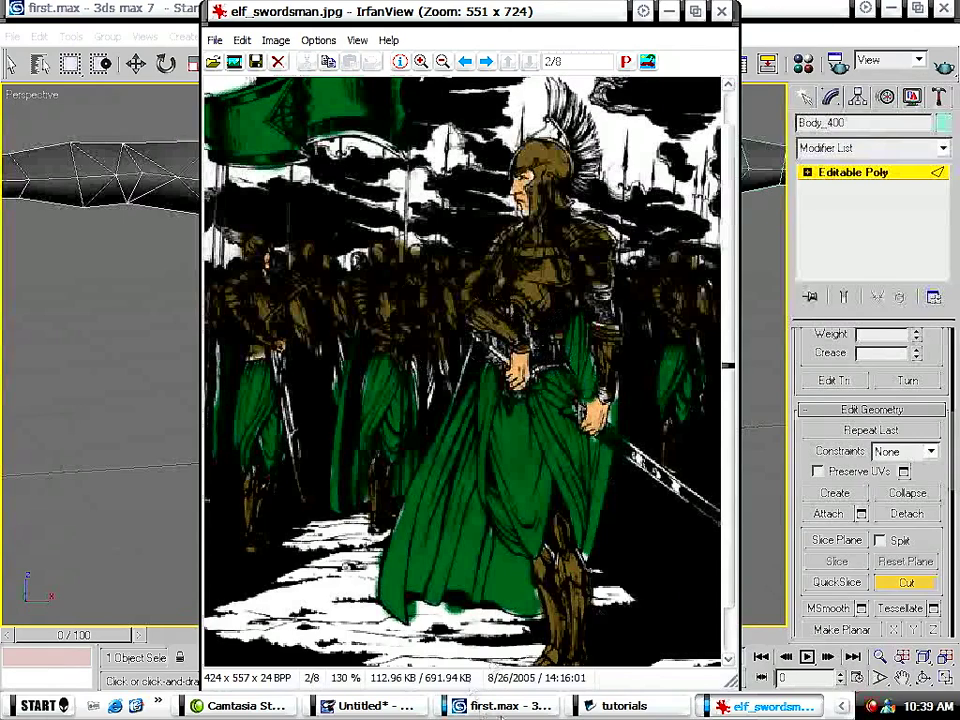
{"action": "left_click", "coordinate": [480, 706]}
{"action": "scroll", "coordinate": [420, 553], "scroll_direction": "down", "scroll_amount": 5}
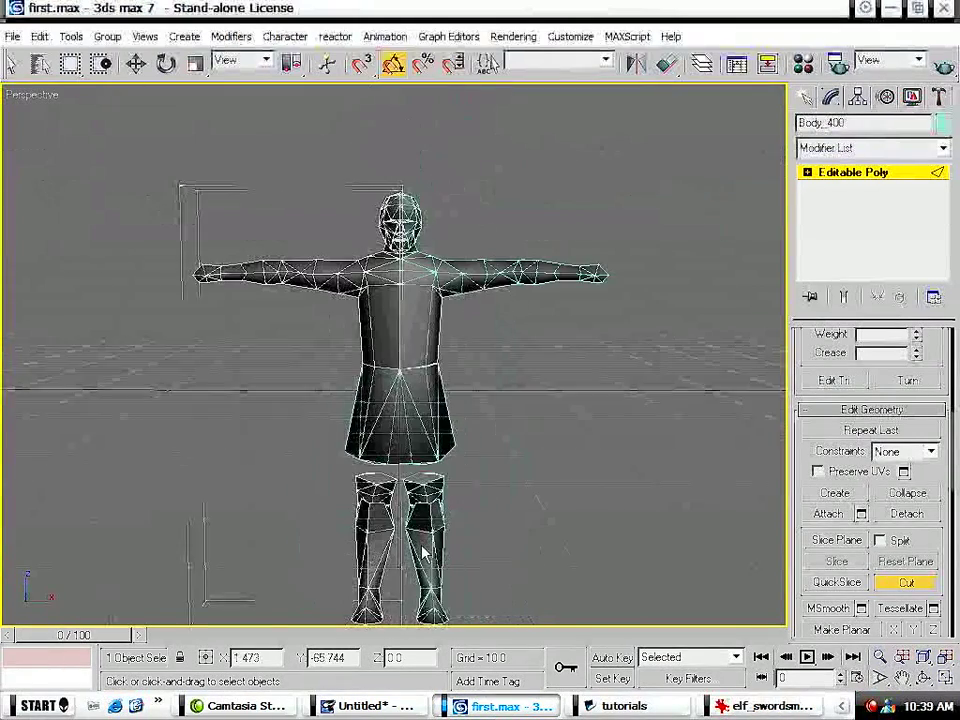
{"action": "scroll", "coordinate": [422, 553], "scroll_direction": "up", "scroll_amount": 8}
{"action": "scroll", "coordinate": [371, 334], "scroll_direction": "down", "scroll_amount": 6}
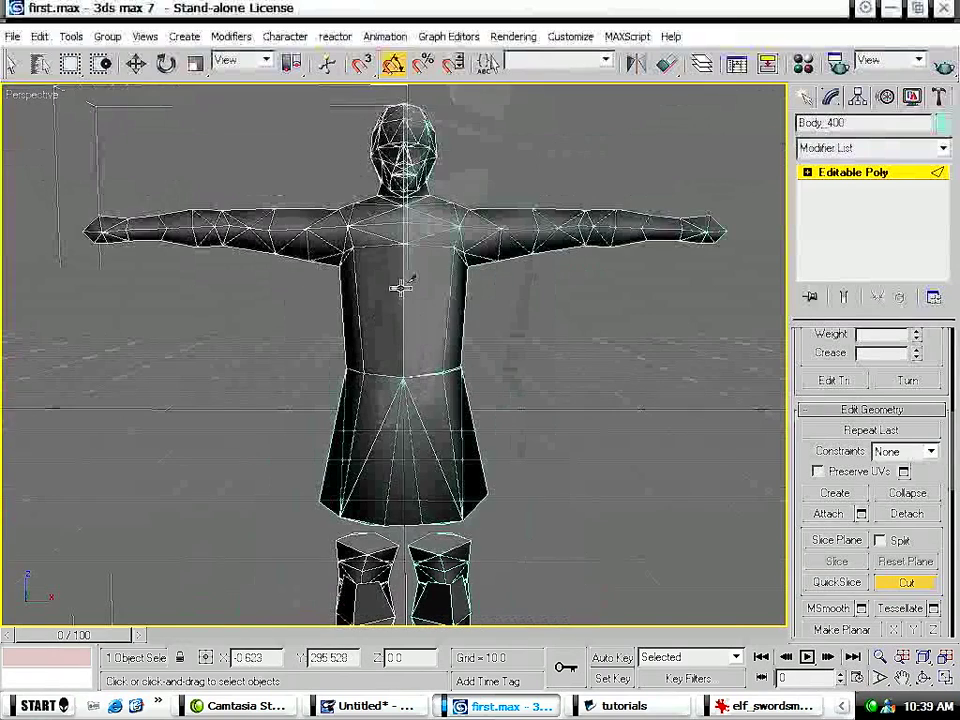
{"action": "middle_click_drag", "start_coordinate": [364, 386], "coordinate": [450, 386], "text": "alt"}
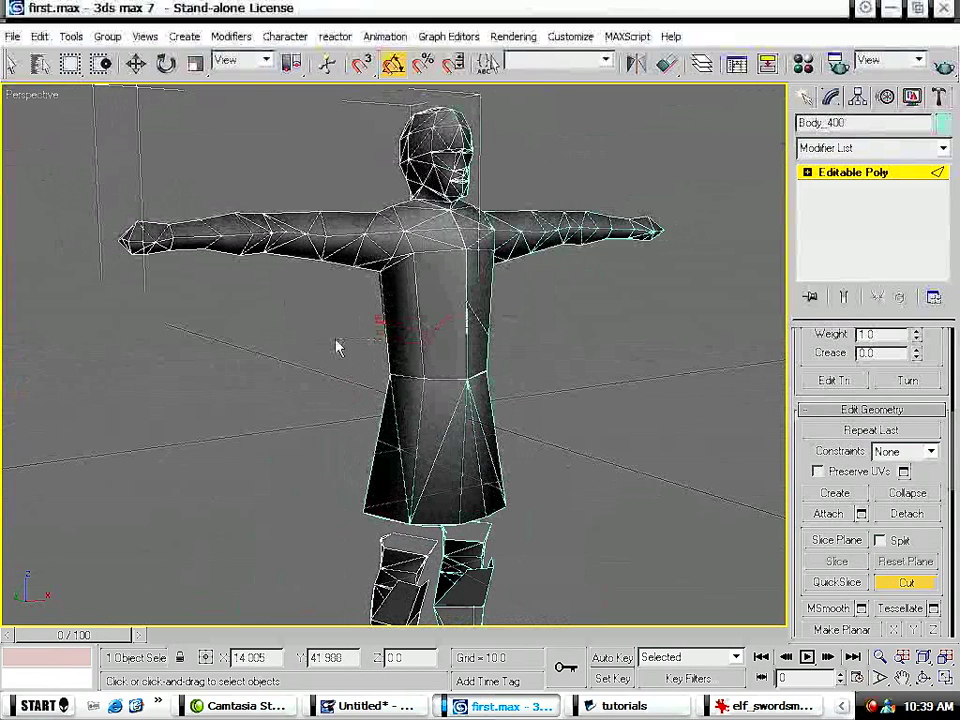
Continue the cut around the side and back of the torso to the back centre edge.
{"action": "middle_click_drag", "start_coordinate": [242, 369], "coordinate": [561, 302], "text": "alt"}
{"action": "scroll", "coordinate": [494, 378], "scroll_direction": "up", "scroll_amount": 5}
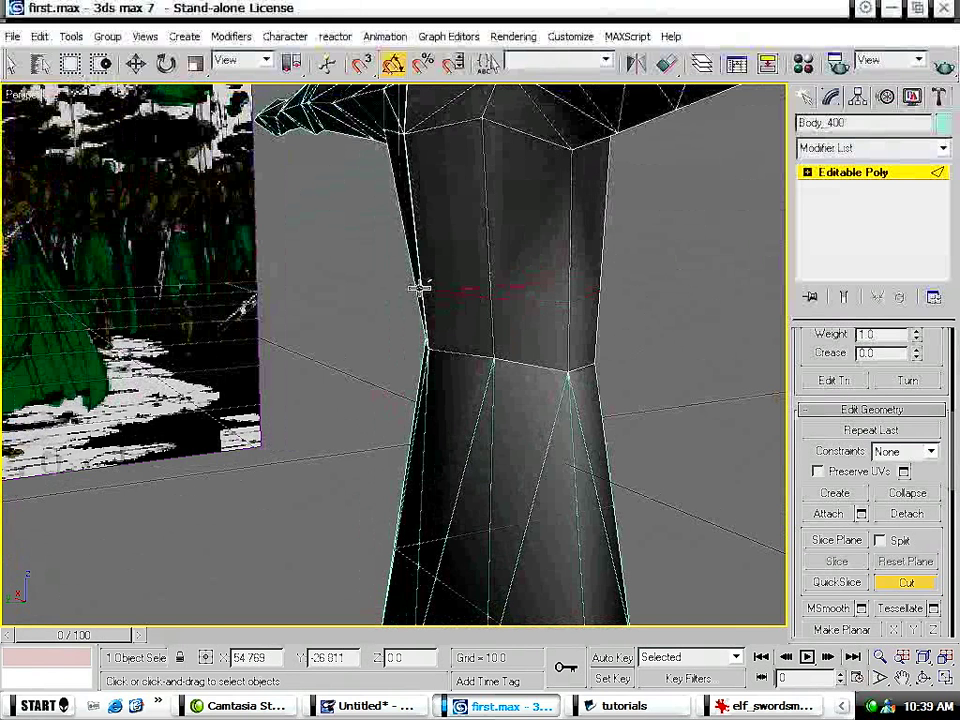
{"action": "middle_click_drag", "start_coordinate": [645, 457], "coordinate": [391, 466], "text": "alt"}
{"action": "scroll", "coordinate": [391, 466], "scroll_direction": "down", "scroll_amount": 5}
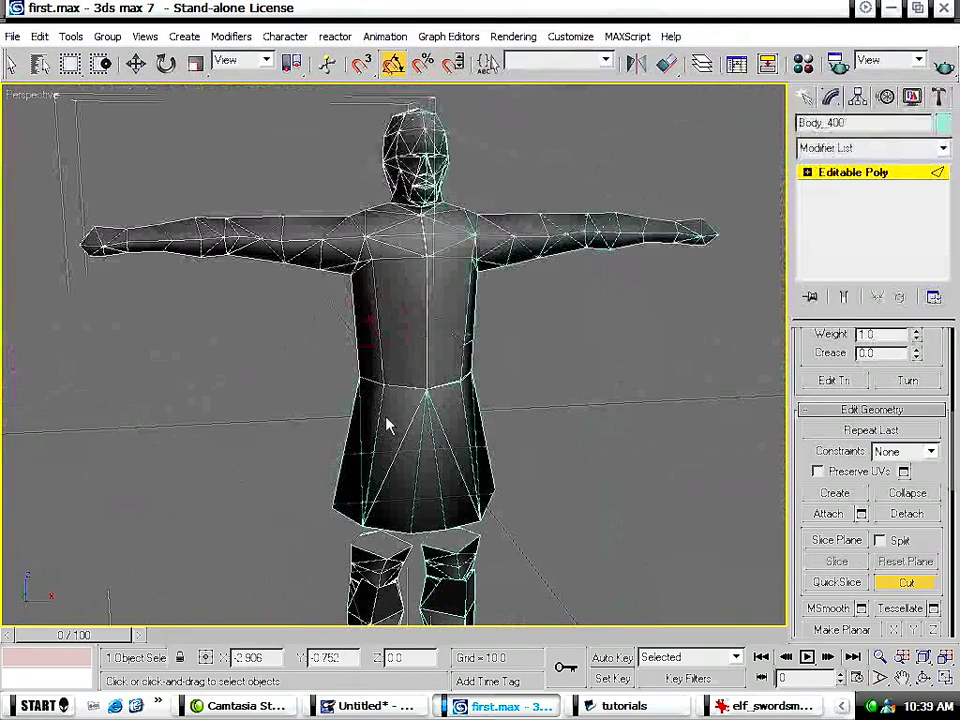
Leave Cut, check the armour's waistline in elf_swordsman.jpg, and adjust the cut line's front centre vertex to a low peak at about Z 8.08.
{"action": "key", "text": "w"}
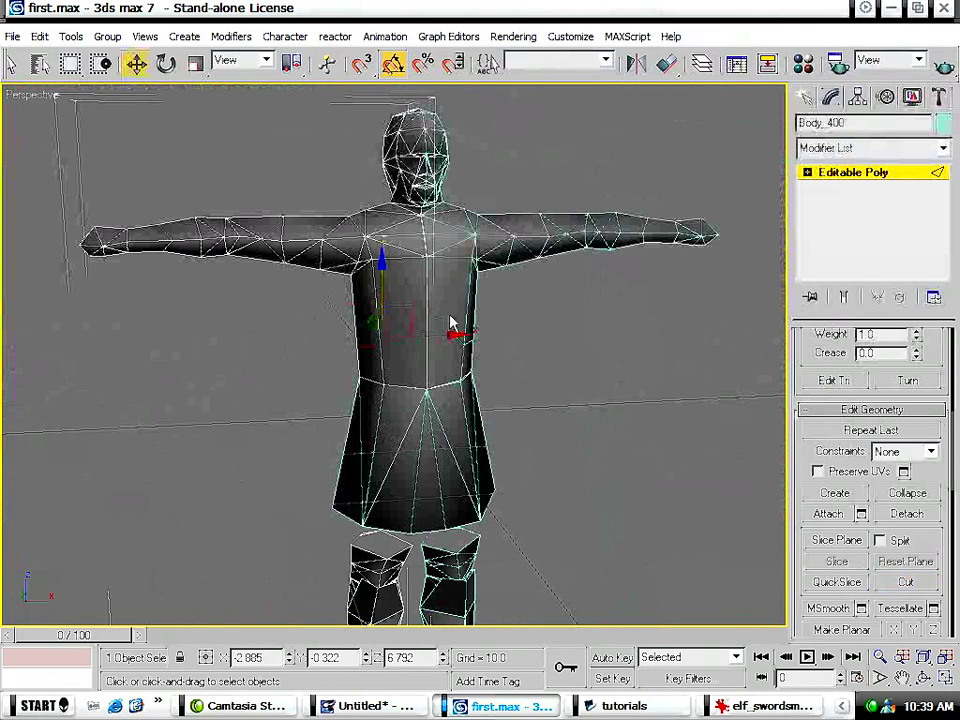
{"action": "key", "text": "1"}
{"action": "left_click", "coordinate": [423, 305]}
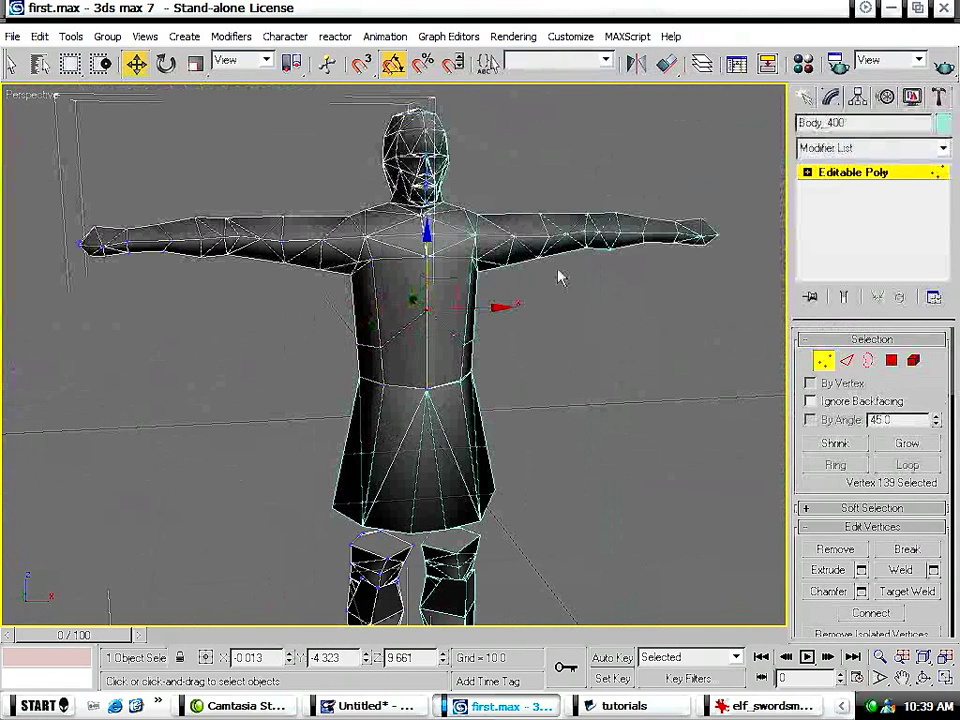
{"action": "left_click", "coordinate": [760, 706]}
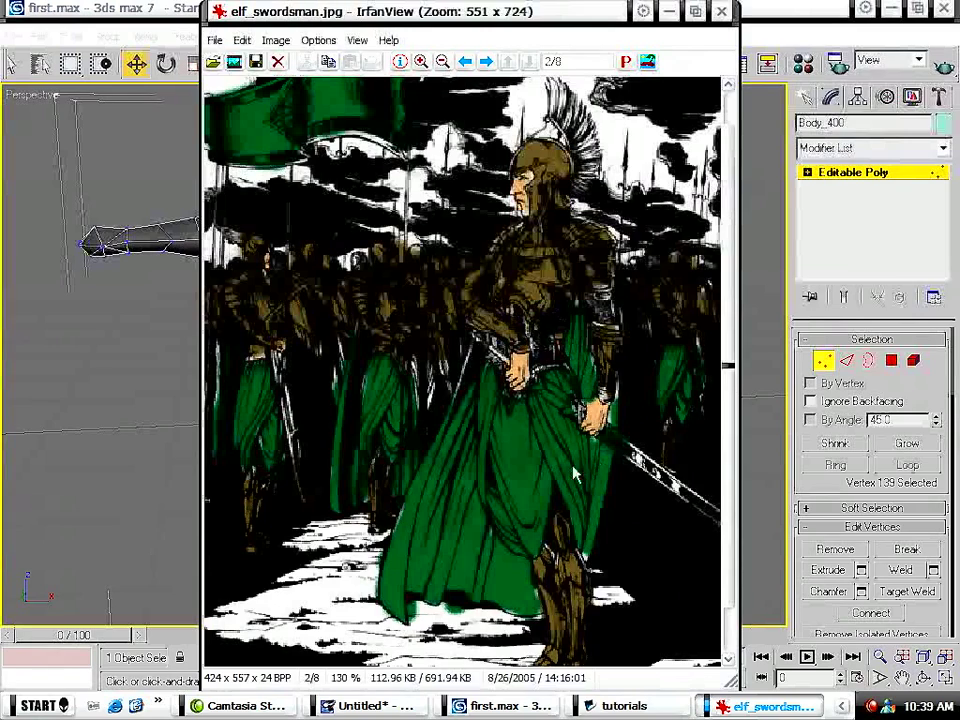
{"action": "left_click", "coordinate": [533, 708]}
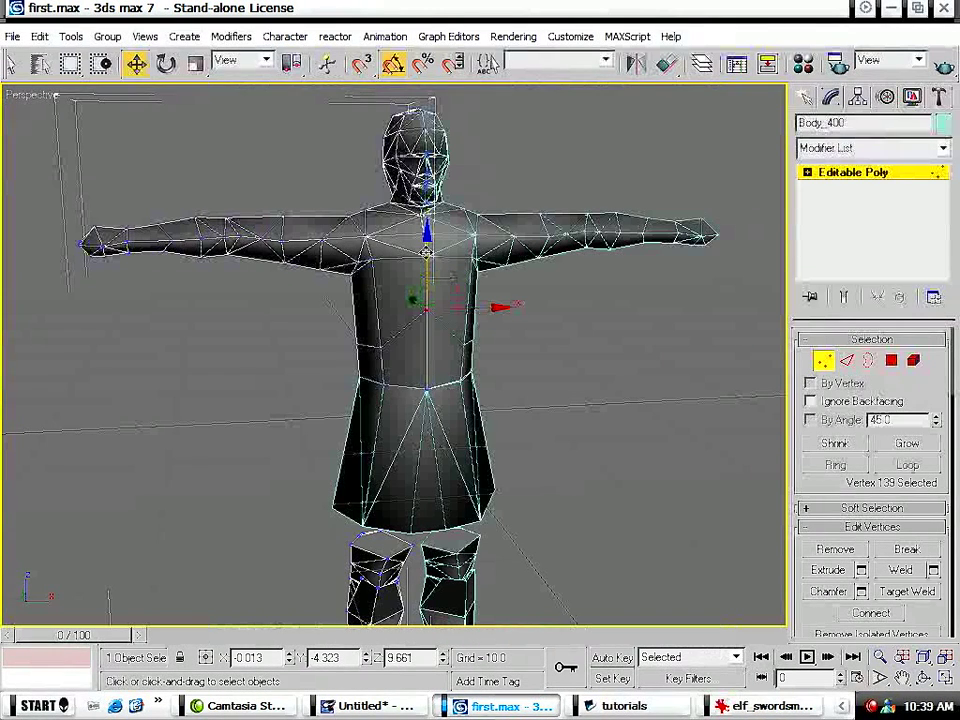
{"action": "left_click_drag", "start_coordinate": [425, 254], "coordinate": [425, 271]}
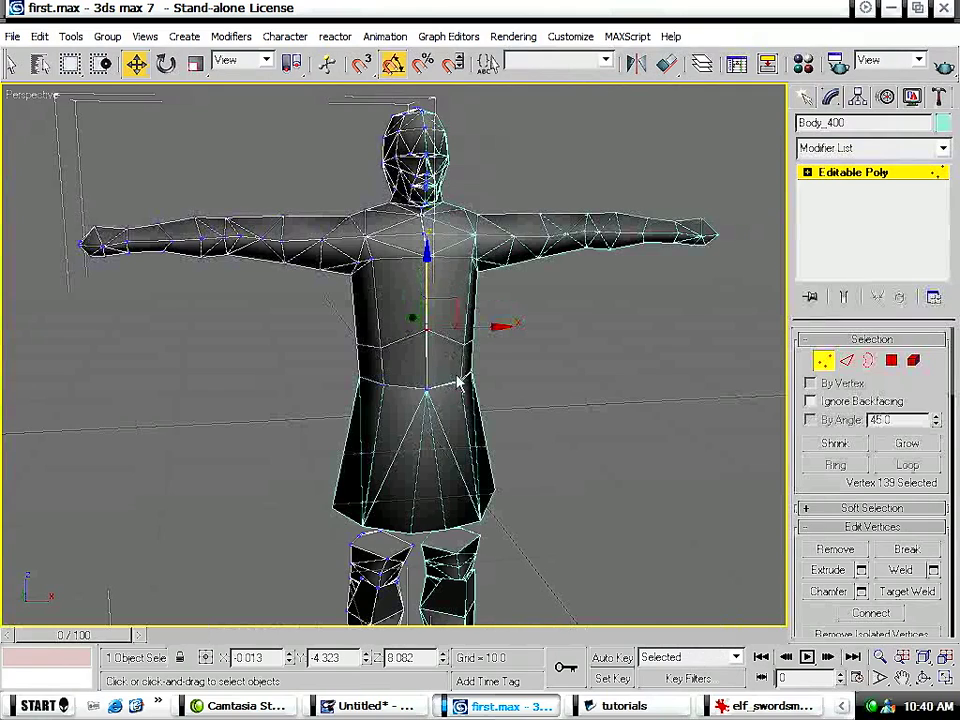
Select the four polygons between the new cut line and the waist and detach them as a separate object.
{"action": "scroll", "coordinate": [520, 403], "scroll_direction": "up", "scroll_amount": 3}
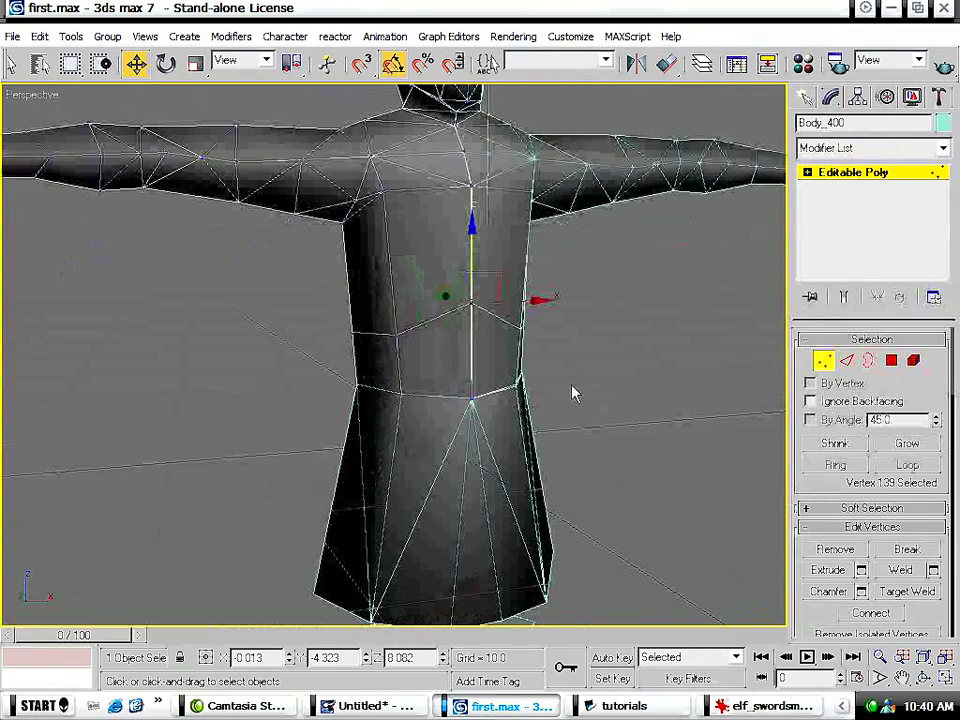
{"action": "middle_click_drag", "start_coordinate": [640, 400], "coordinate": [568, 386], "text": "alt"}
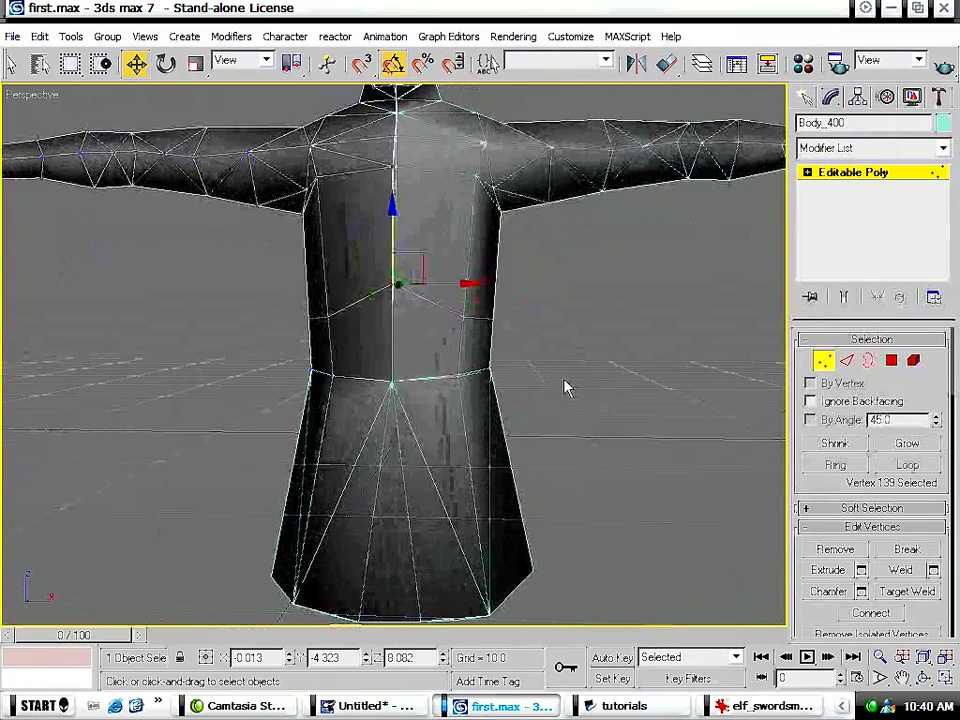
{"action": "key", "text": "4"}
{"action": "middle_click_drag", "start_coordinate": [380, 420], "coordinate": [392, 419], "text": "alt"}
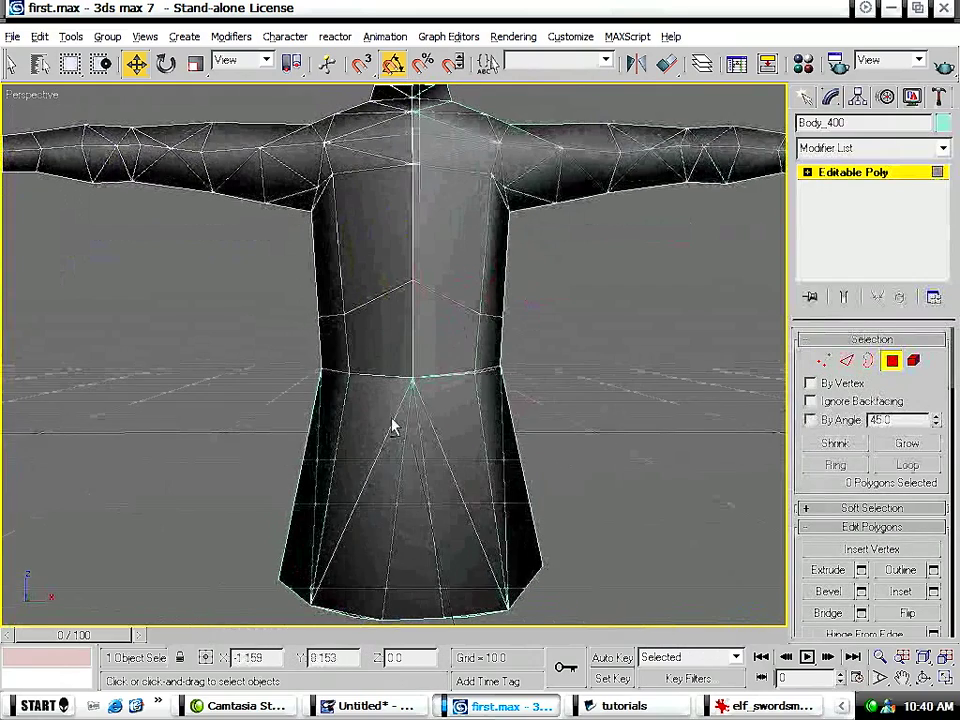
{"action": "left_click_drag", "start_coordinate": [485, 340], "coordinate": [243, 340]}
{"action": "middle_click_drag", "start_coordinate": [214, 387], "coordinate": [306, 403], "text": "alt"}
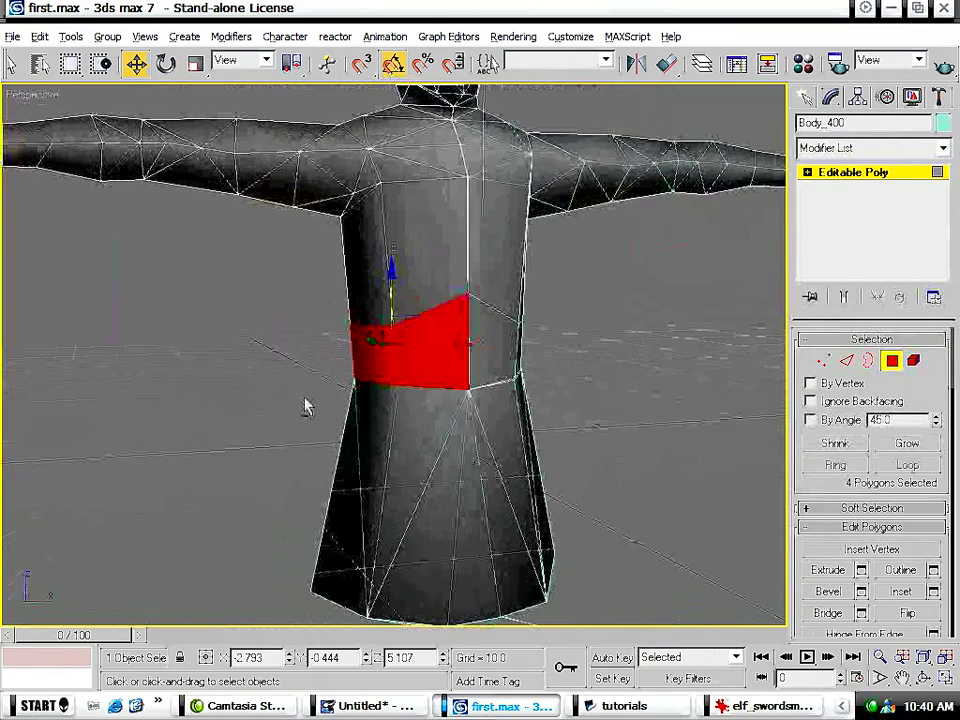
{"action": "left_click_drag", "start_coordinate": [935, 564], "coordinate": [952, 277]}
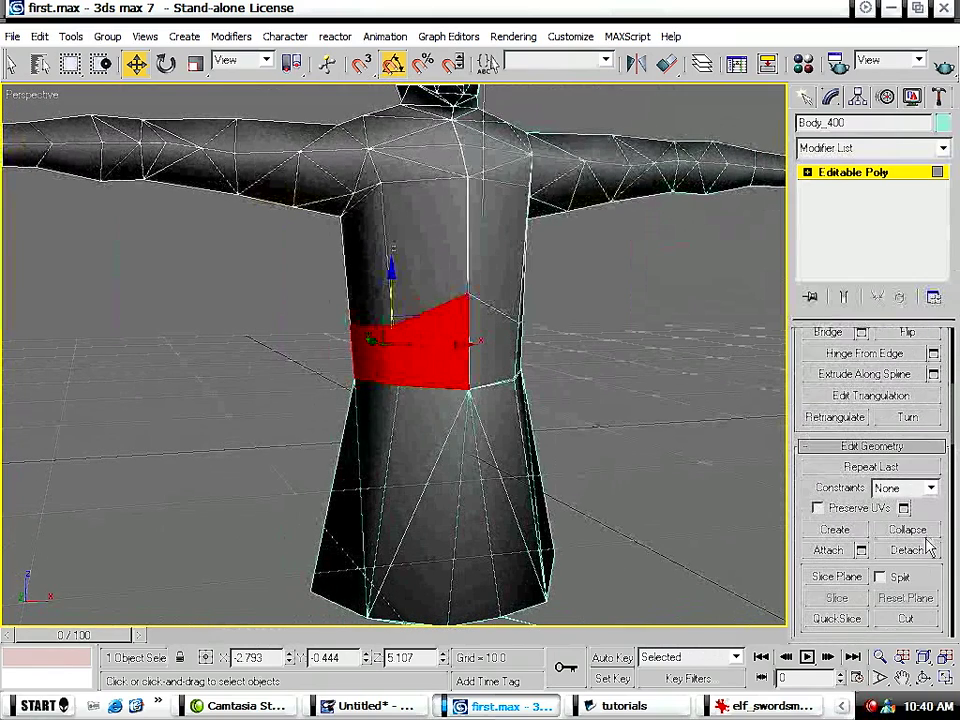
{"action": "left_click", "coordinate": [906, 550]}
{"action": "left_click_drag", "start_coordinate": [86, 100], "coordinate": [190, 130]}
{"action": "left_click", "coordinate": [253, 191]}
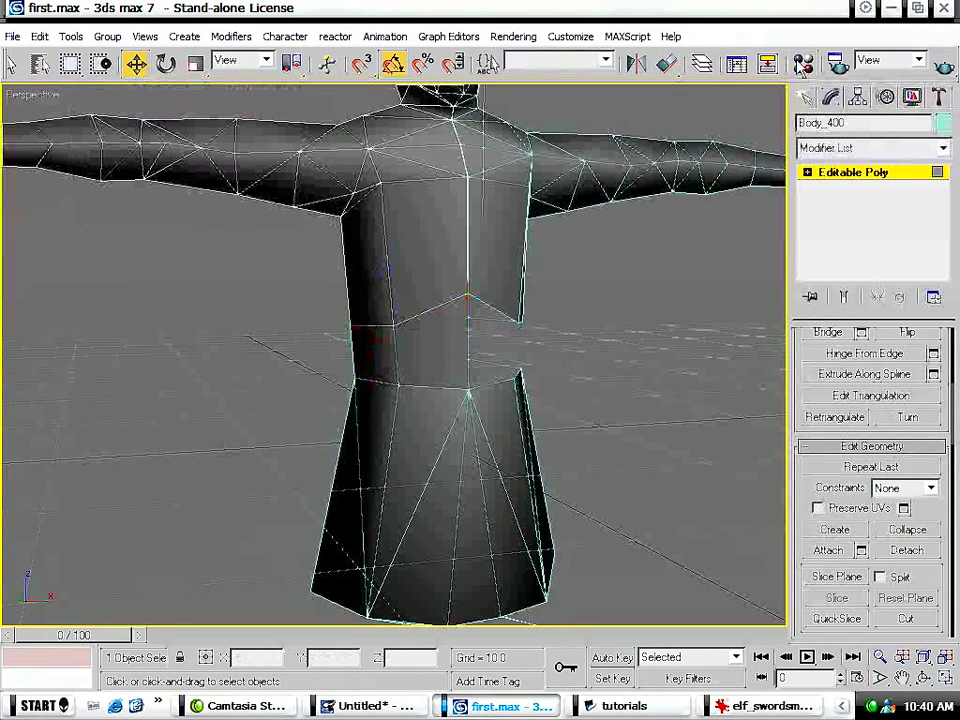
At vertex level, select the five vertices along the upper torso's lower edge and scale them slightly outward along Y.
{"action": "key", "text": "1"}
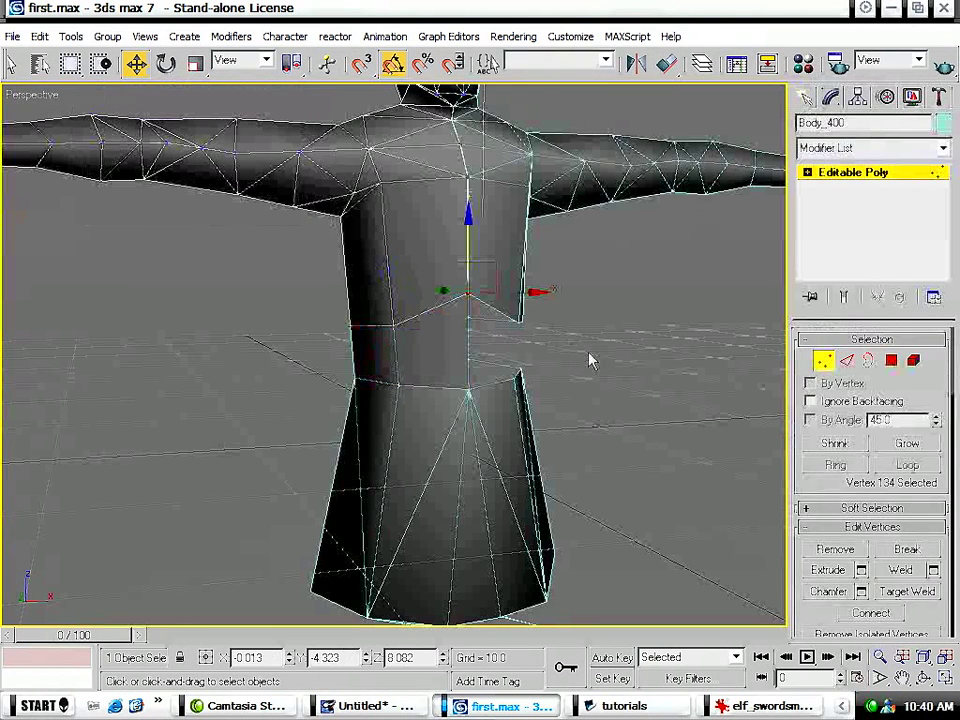
{"action": "middle_click_drag", "start_coordinate": [617, 362], "coordinate": [555, 315], "text": "alt"}
{"action": "left_click_drag", "start_coordinate": [578, 266], "coordinate": [264, 389]}
{"action": "middle_click_drag", "start_coordinate": [285, 392], "coordinate": [403, 467], "text": "alt"}
{"action": "key", "text": "r"}
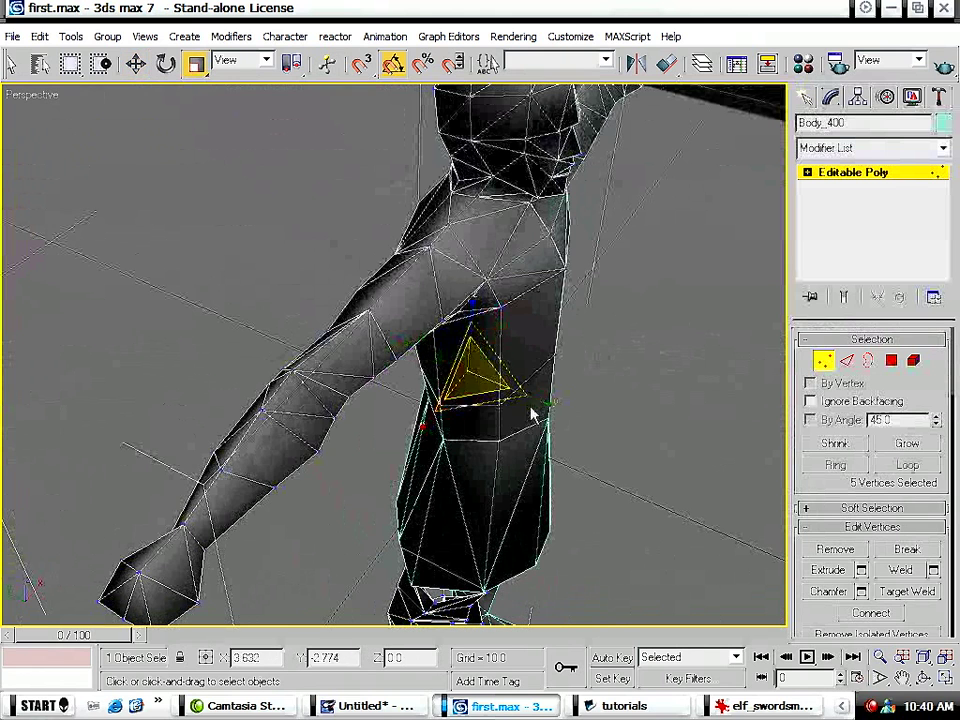
{"action": "left_click_drag", "start_coordinate": [544, 401], "coordinate": [546, 401]}
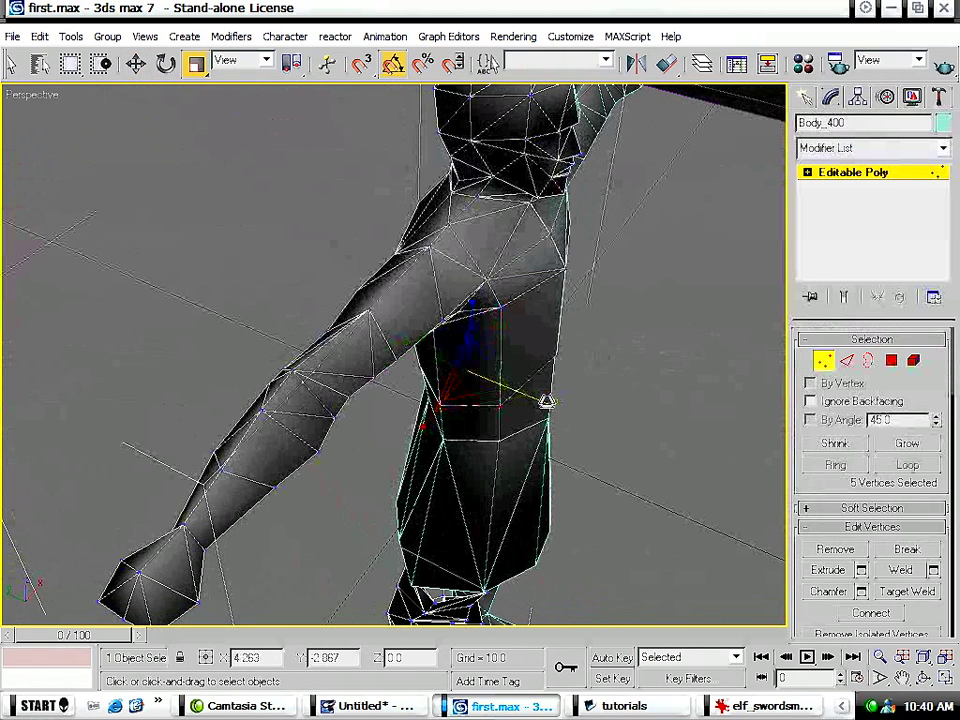
{"action": "left_click", "coordinate": [716, 273]}
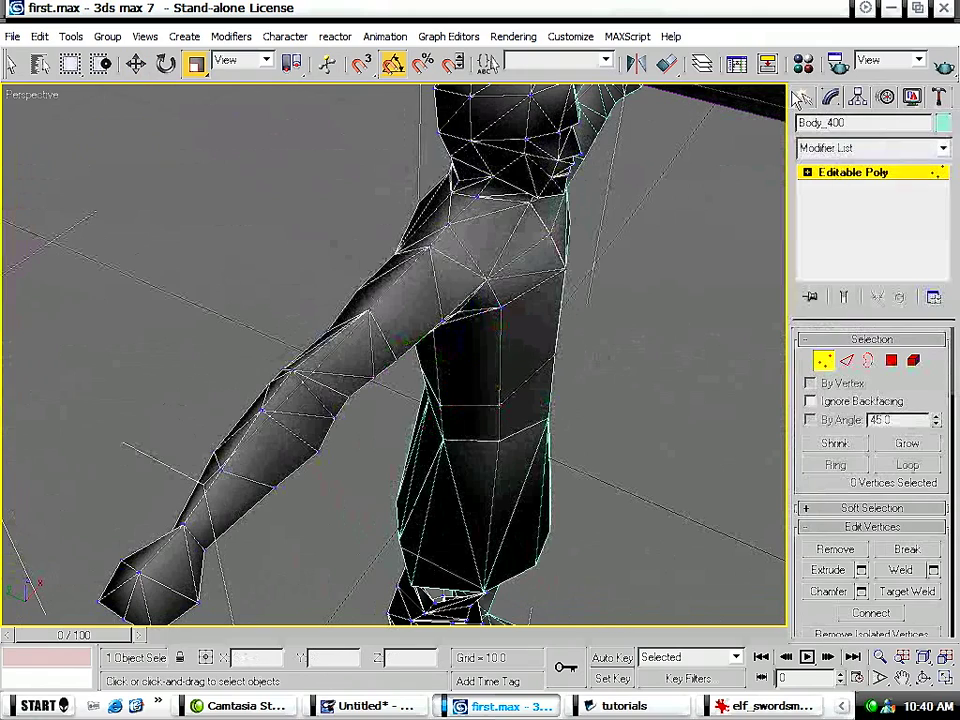
Select the detached waist piece and scale its five top vertices slightly inward along Y.
{"action": "left_click", "coordinate": [798, 95]}
{"action": "left_click", "coordinate": [717, 248]}
{"action": "key", "text": "q"}
{"action": "left_click", "coordinate": [541, 388]}
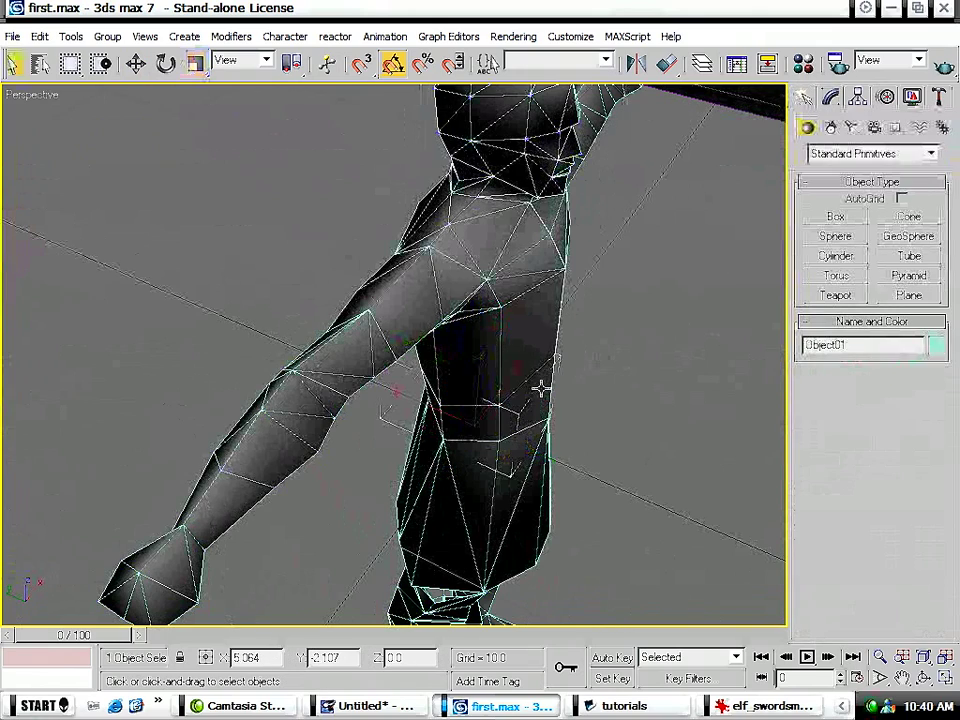
{"action": "key", "text": "1"}
{"action": "middle_click_drag", "start_coordinate": [557, 401], "coordinate": [489, 261], "text": "alt"}
{"action": "middle_click_drag", "start_coordinate": [349, 377], "coordinate": [467, 437], "text": "alt"}
{"action": "key", "text": "r"}
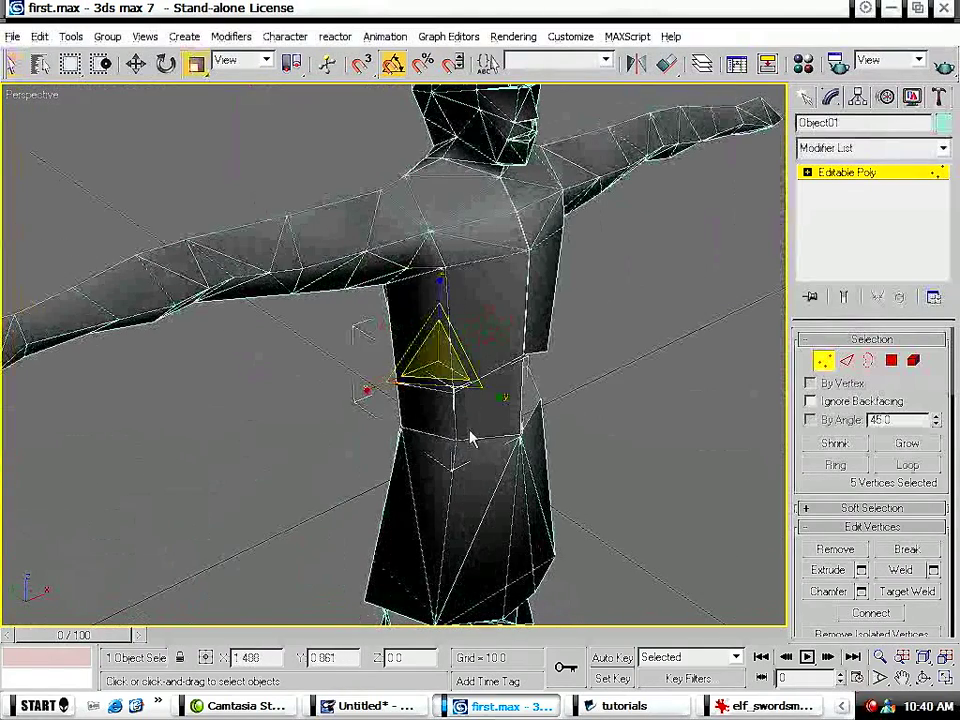
{"action": "left_click_drag", "start_coordinate": [500, 394], "coordinate": [497, 395]}
Drop the centre vertices from the selection and move the waist piece's three outer top vertices slightly inward along X.
{"action": "middle_click_drag", "start_coordinate": [498, 425], "coordinate": [405, 350], "text": "alt"}
{"action": "left_click_drag", "start_coordinate": [485, 252], "coordinate": [398, 370], "text": "alt"}
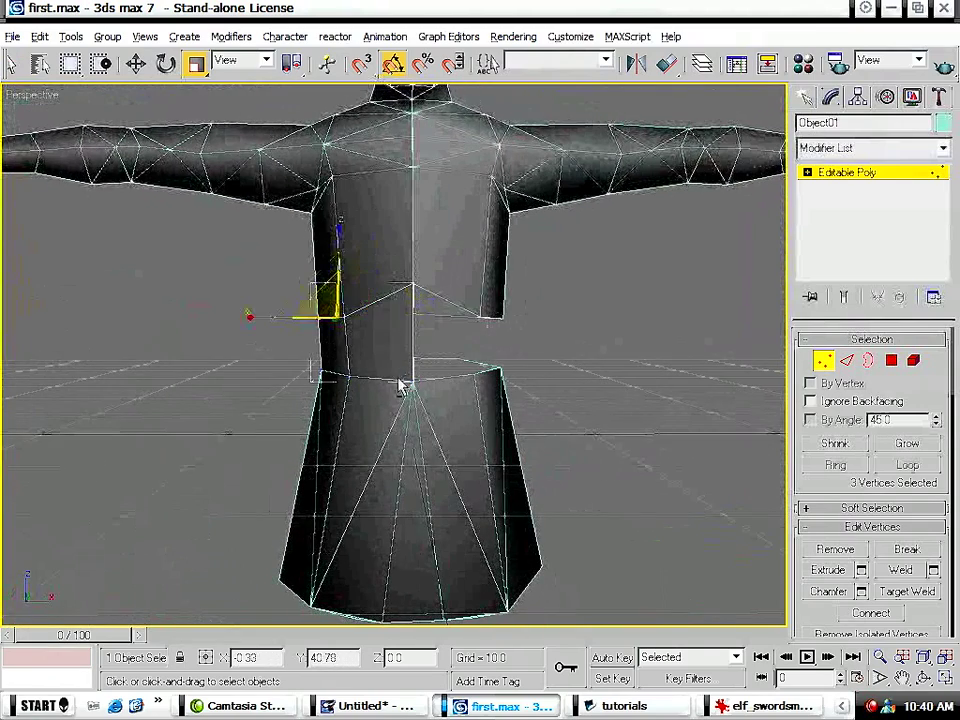
{"action": "middle_click_drag", "start_coordinate": [412, 392], "coordinate": [431, 404], "text": "alt"}
{"action": "key", "text": "w"}
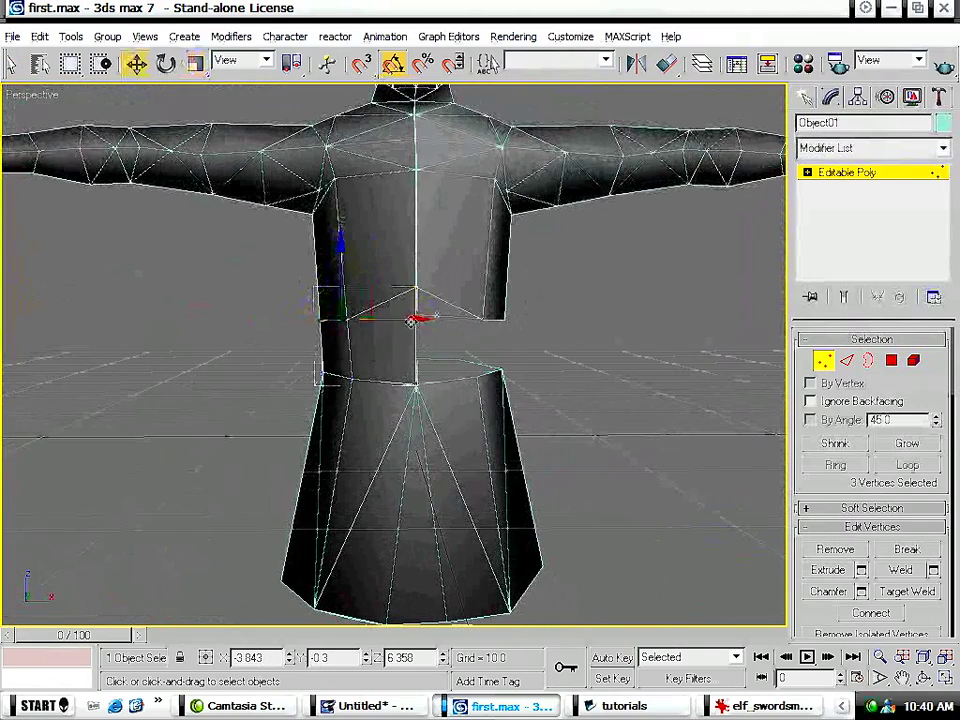
{"action": "left_click_drag", "start_coordinate": [413, 320], "coordinate": [417, 320]}
{"action": "key", "text": "ctrl+z"}
{"action": "key", "text": "ctrl+z"}
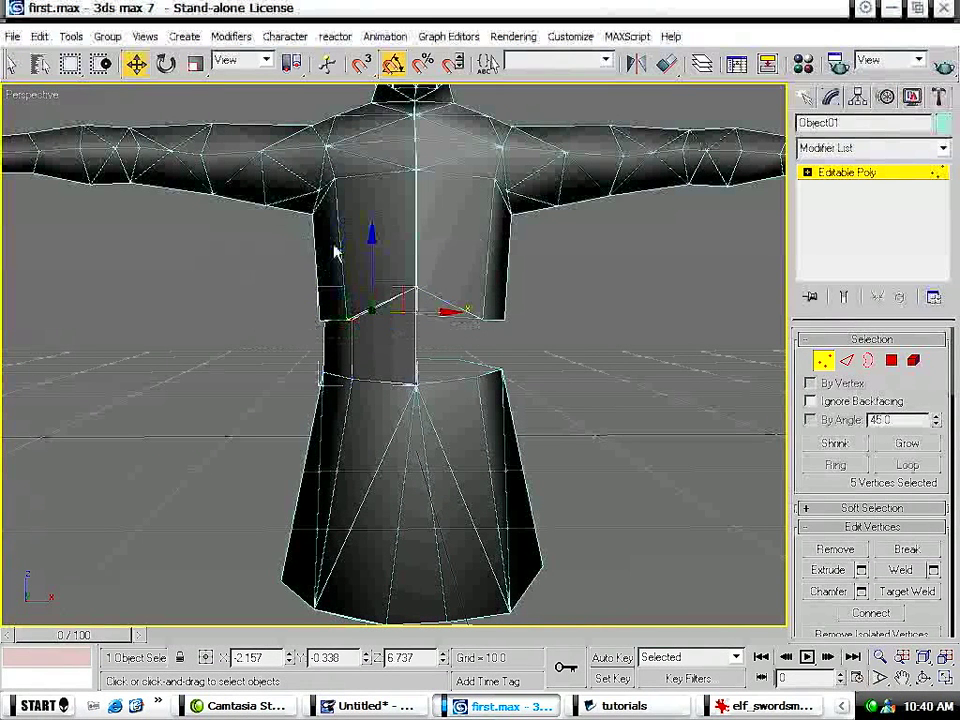
Raise the waist piece's five top vertices up inside the torso, and lift its front centre vertex further to about Z 10.5 in wireframe view.
{"action": "left_click_drag", "start_coordinate": [369, 256], "coordinate": [369, 215]}
{"action": "key", "text": "F3"}
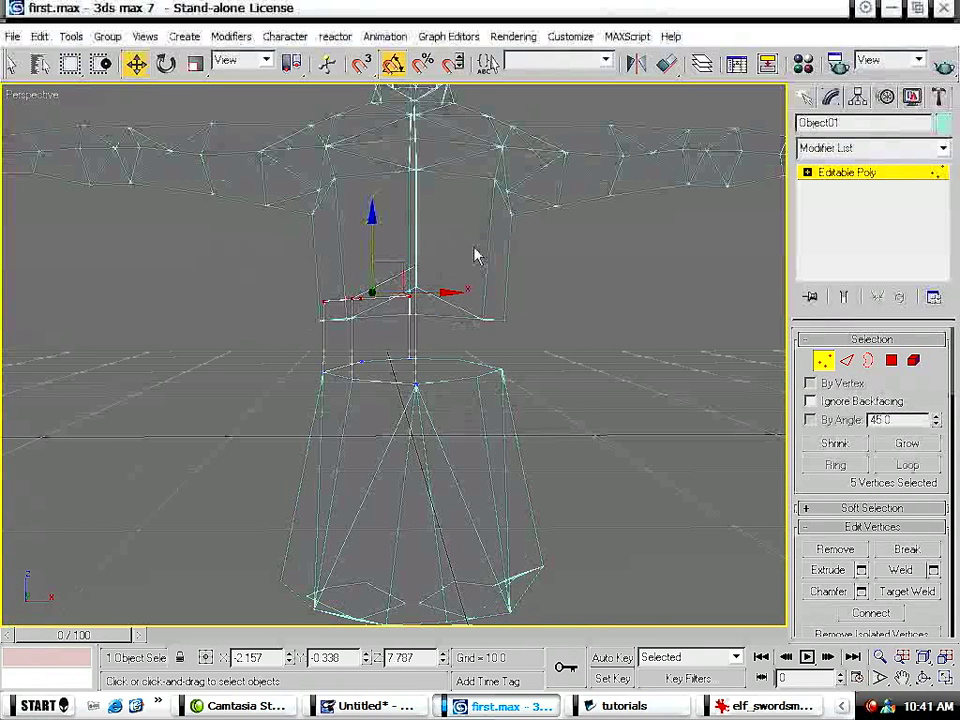
{"action": "left_click", "coordinate": [413, 267]}
{"action": "left_click_drag", "start_coordinate": [418, 212], "coordinate": [416, 185]}
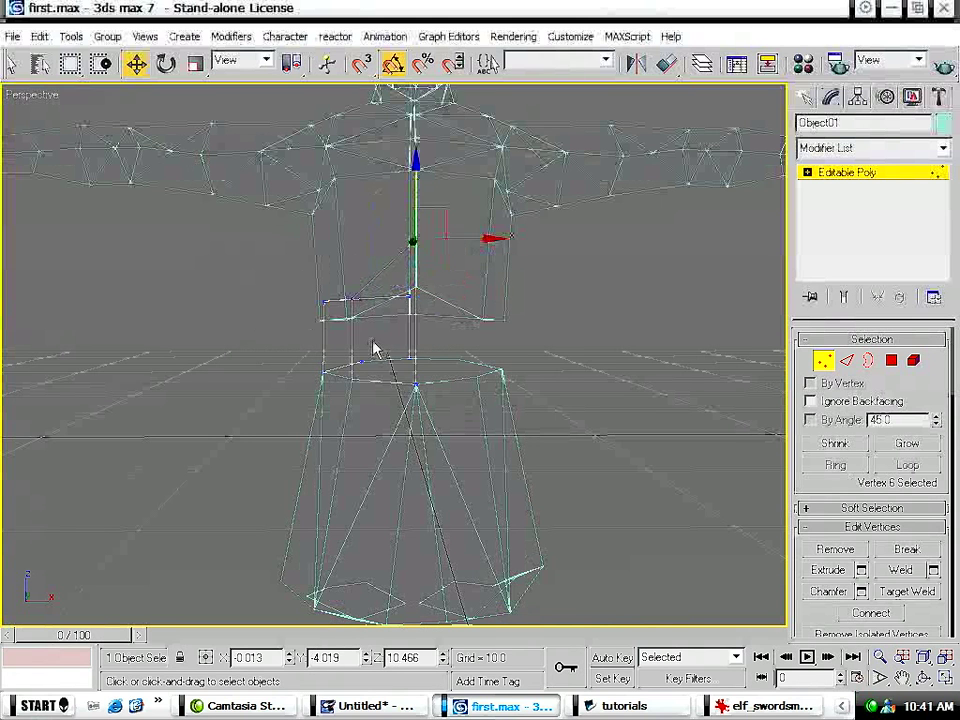
Select the waist piece's three outer top vertices and raise them slightly inside the torso to about Z 7.96.
{"action": "middle_click_drag", "start_coordinate": [356, 364], "coordinate": [408, 322], "text": "alt"}
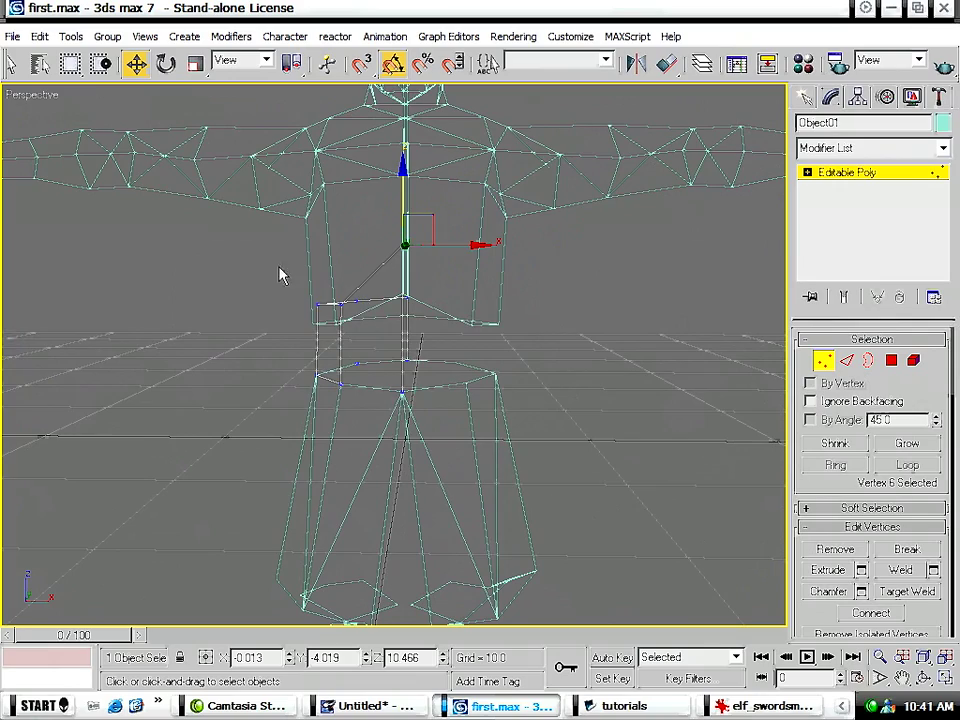
{"action": "left_click_drag", "start_coordinate": [300, 287], "coordinate": [381, 342]}
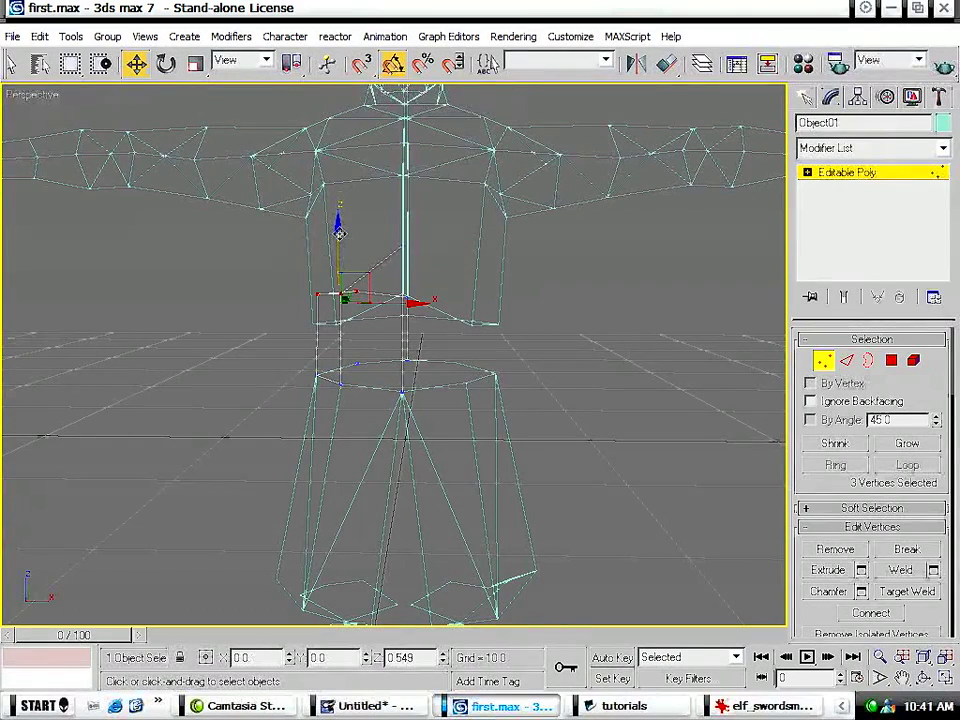
{"action": "middle_click_drag", "start_coordinate": [326, 347], "coordinate": [657, 421], "text": "alt"}
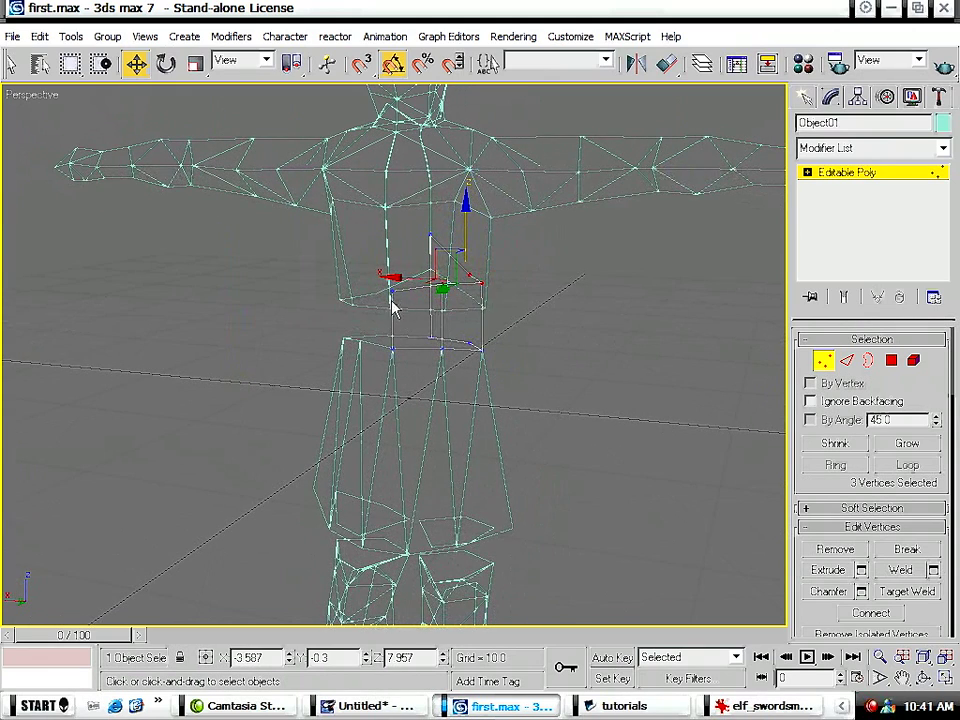
{"action": "middle_click_drag", "start_coordinate": [545, 313], "coordinate": [397, 335], "text": "alt"}
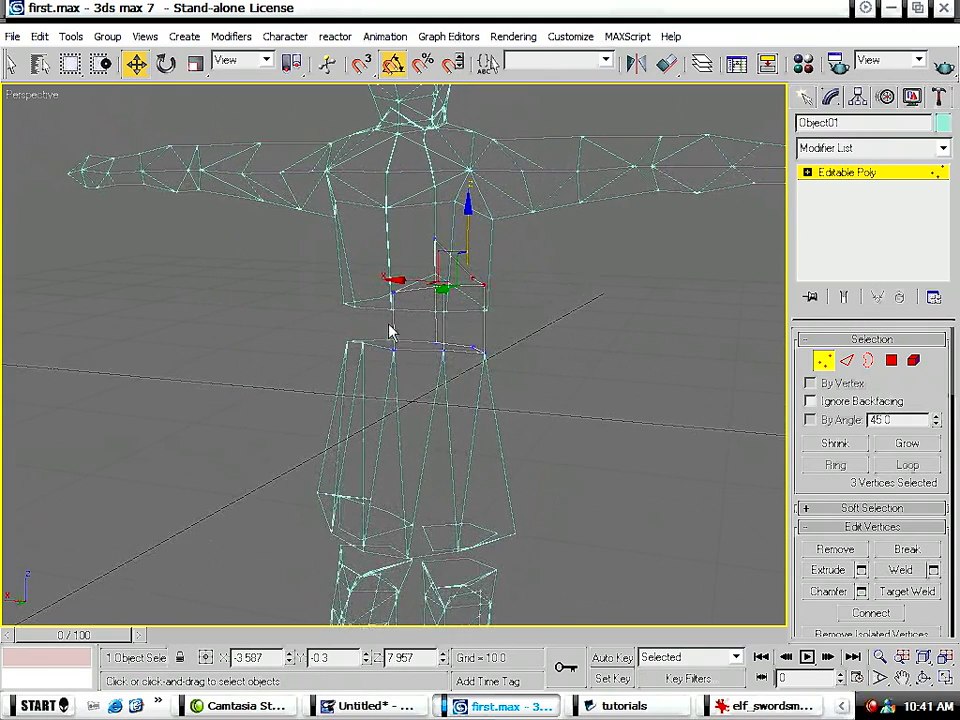
{"action": "middle_click_drag", "start_coordinate": [613, 327], "coordinate": [201, 349], "text": "alt"}
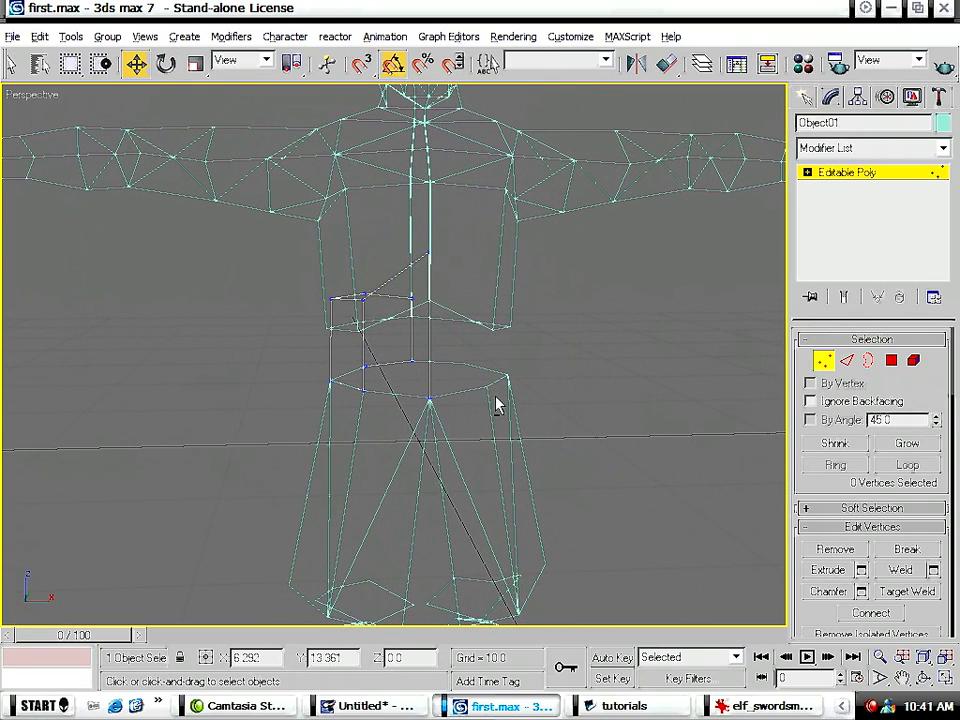
Select the waist piece's three outer bottom vertices and move them slightly inward along X, to about X -3.1.
{"action": "middle_click_drag", "start_coordinate": [498, 405], "coordinate": [474, 397], "text": "alt"}
{"action": "left_click_drag", "start_coordinate": [310, 356], "coordinate": [306, 366]}
{"action": "key", "text": "r"}
{"action": "left_click_drag", "start_coordinate": [388, 396], "coordinate": [384, 393]}
{"action": "middle_click_drag", "start_coordinate": [392, 403], "coordinate": [517, 446], "text": "alt"}
{"action": "left_click_drag", "start_coordinate": [495, 444], "coordinate": [396, 331]}
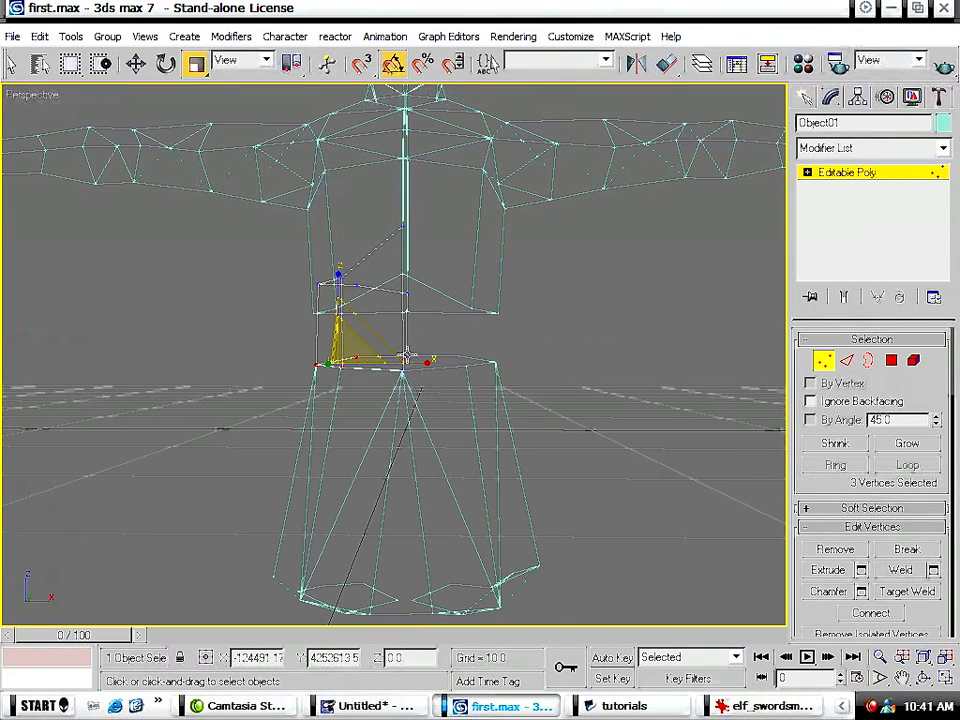
{"action": "key", "text": "w"}
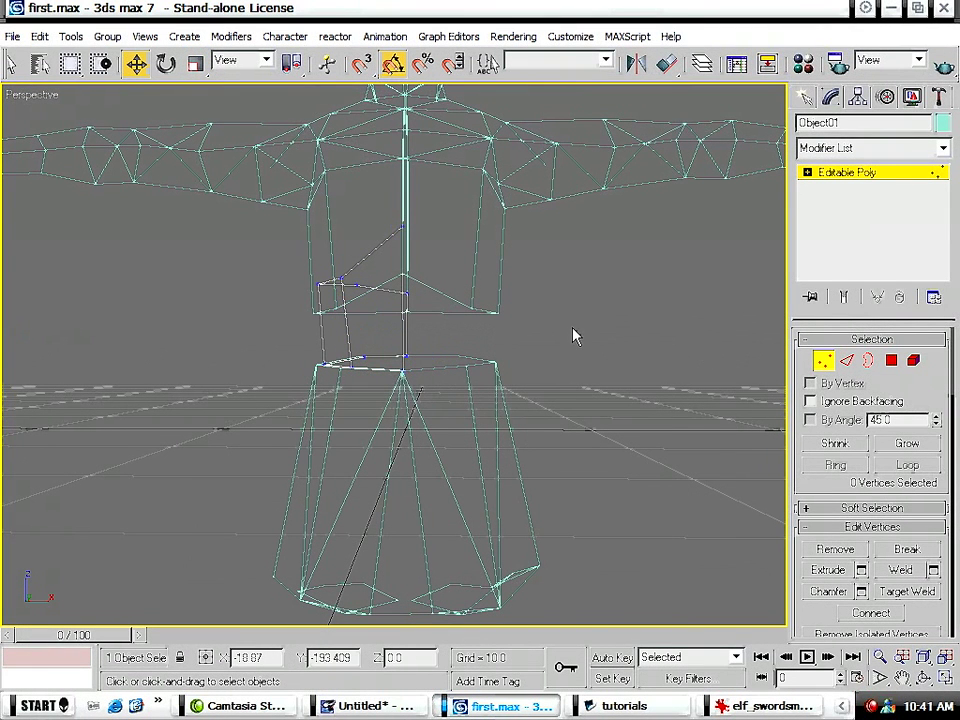
{"action": "middle_click_drag", "start_coordinate": [414, 336], "coordinate": [643, 294], "text": "alt"}
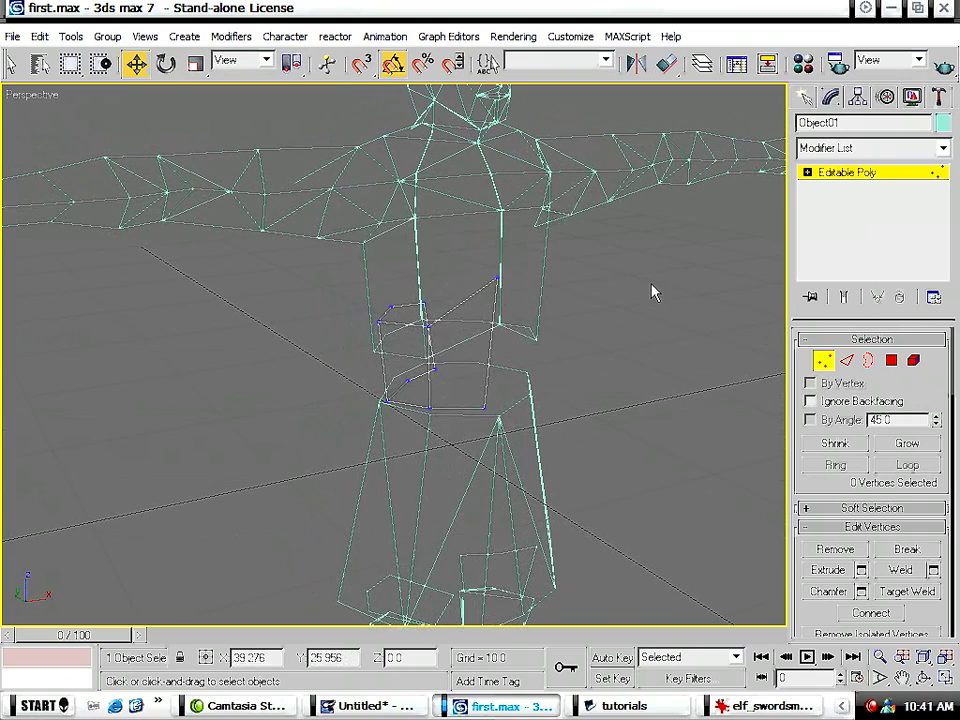
In shaded view, select the waist piece's five bottom vertices and scale them along Y to fit just inside the skirt's top edge.
{"action": "key", "text": "F3"}
{"action": "middle_click_drag", "start_coordinate": [465, 335], "coordinate": [463, 396], "text": "alt"}
{"action": "key", "text": "ctrl+z"}
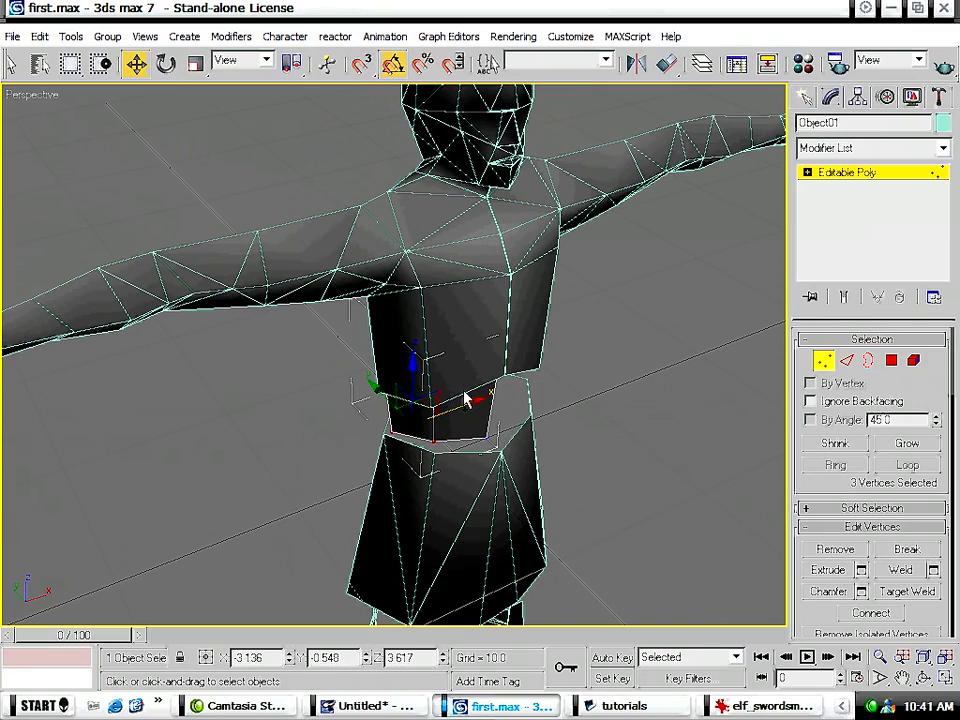
{"action": "middle_click_drag", "start_coordinate": [530, 445], "coordinate": [385, 385], "text": "alt"}
{"action": "middle_click_drag", "start_coordinate": [323, 370], "coordinate": [490, 426], "text": "alt"}
{"action": "key", "text": "r"}
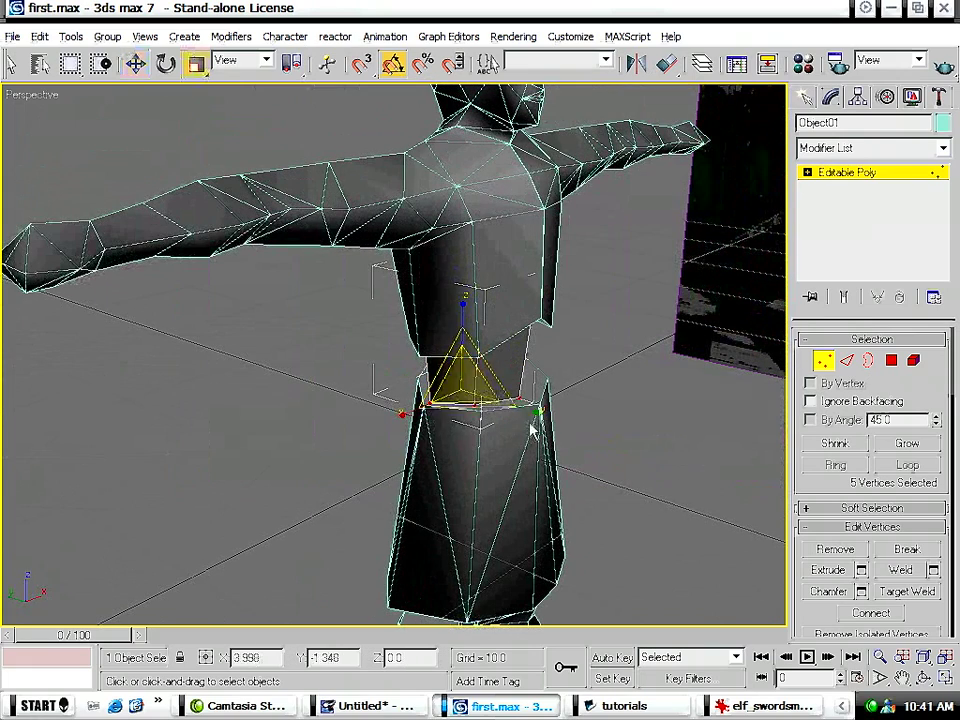
{"action": "left_click", "coordinate": [533, 407]}
{"action": "left_click_drag", "start_coordinate": [533, 410], "coordinate": [548, 412]}
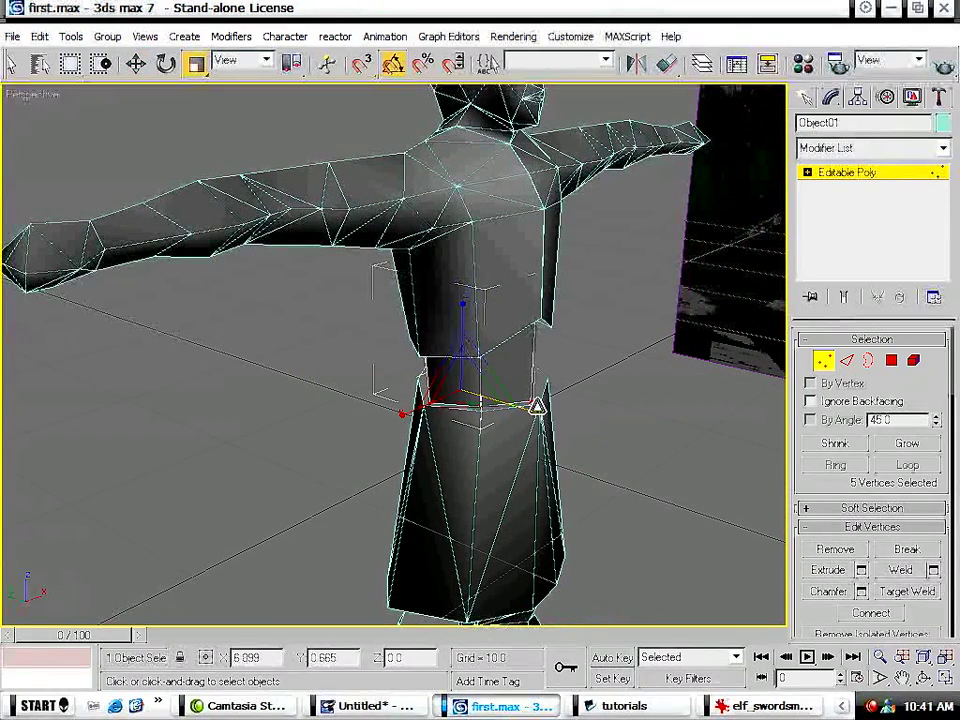
Shift the waist piece's five bottom vertices slightly along Y to about -0.58, and check the fit from the side and front.
{"action": "middle_click_drag", "start_coordinate": [495, 394], "coordinate": [572, 377], "text": "alt"}
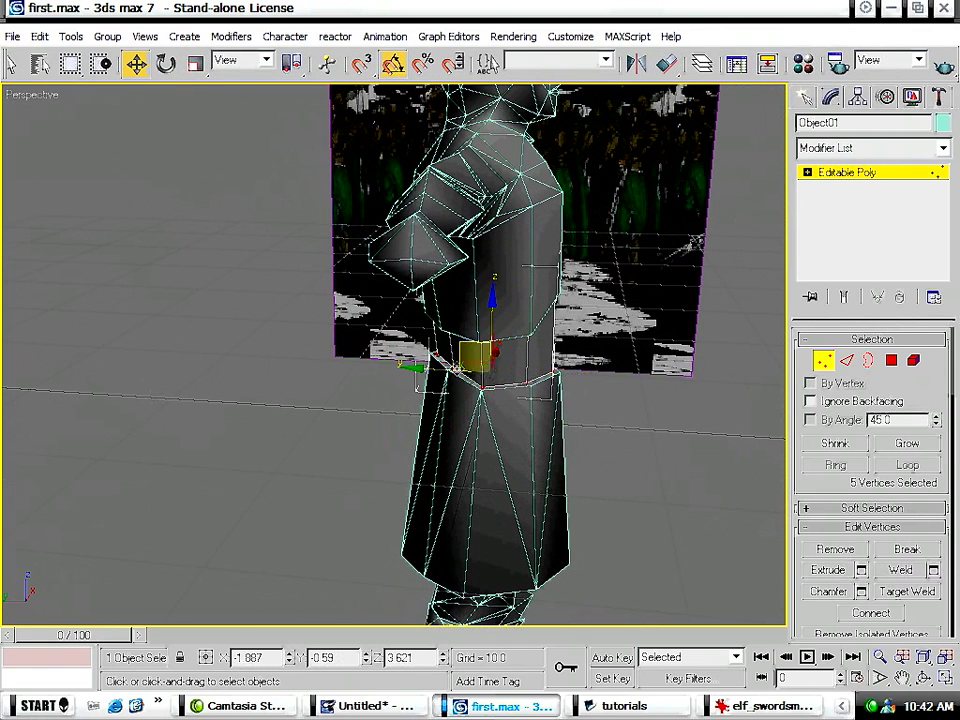
{"action": "left_click_drag", "start_coordinate": [431, 370], "coordinate": [433, 370]}
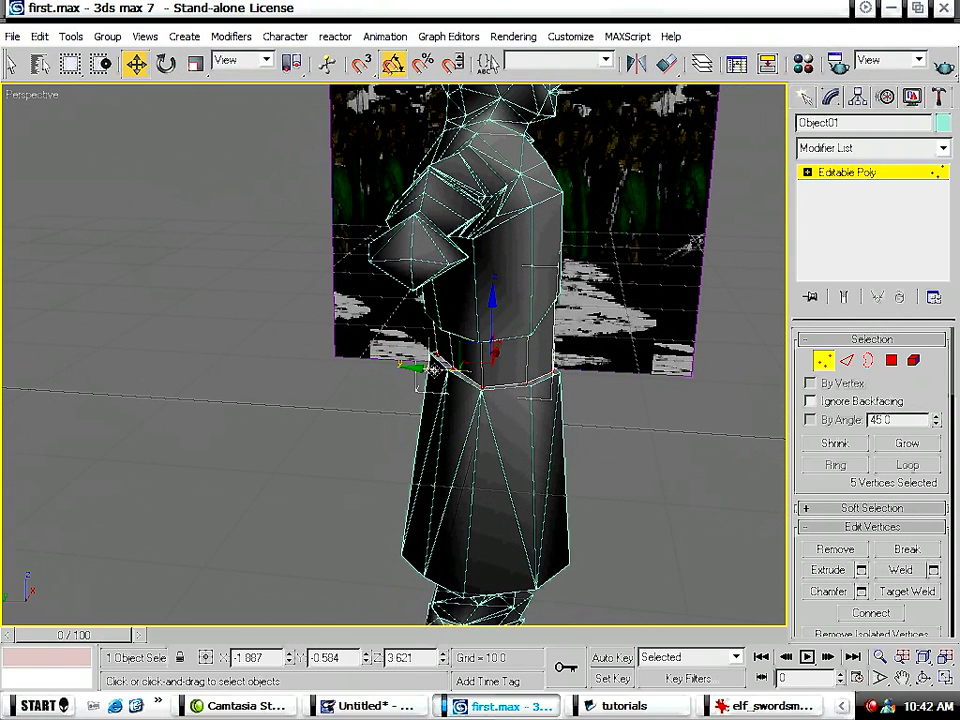
{"action": "middle_click_drag", "start_coordinate": [726, 405], "coordinate": [461, 401], "text": "alt"}
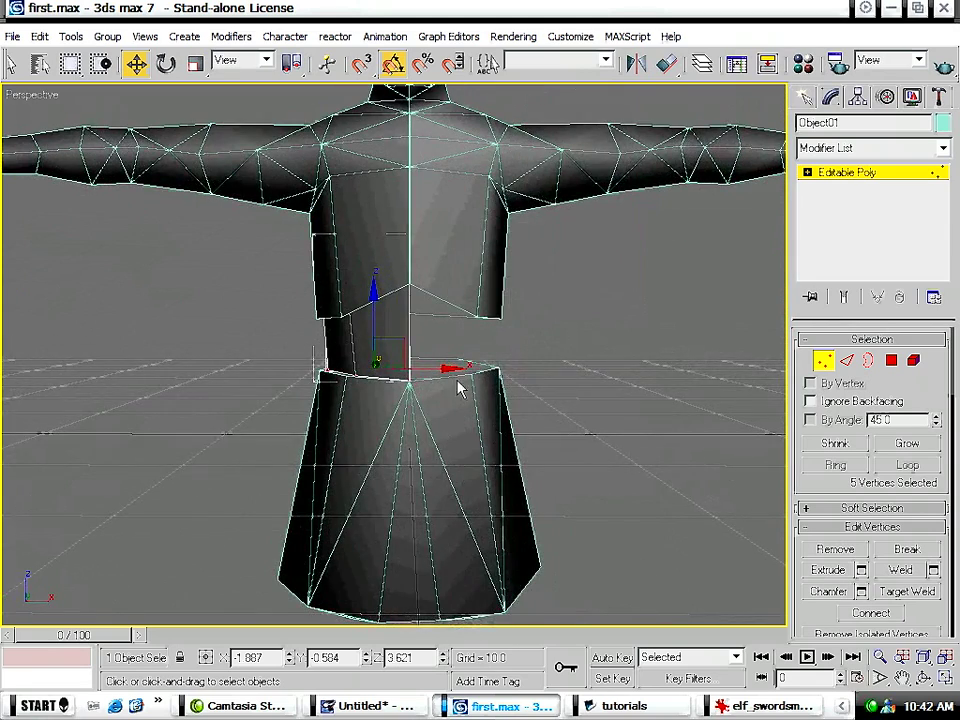
{"action": "scroll", "coordinate": [460, 375], "scroll_direction": "down", "scroll_amount": 5}
{"action": "scroll", "coordinate": [536, 360], "scroll_direction": "up", "scroll_amount": 6}
{"action": "scroll", "coordinate": [408, 320], "scroll_direction": "down", "scroll_amount": 2}
{"action": "scroll", "coordinate": [410, 315], "scroll_direction": "down", "scroll_amount": 4}
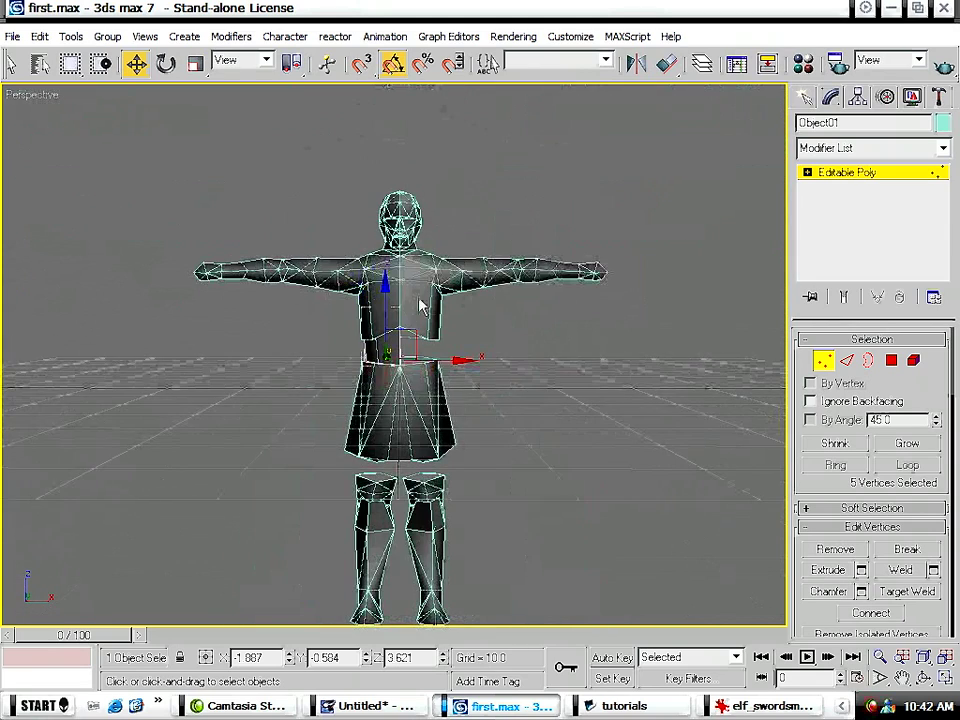
Select the skirt and, with 3D vertex snapping on, snap its front centre and adjacent top vertices onto the waist piece's bottom vertices.
{"action": "left_click", "coordinate": [807, 97]}
{"action": "left_click", "coordinate": [691, 172]}
{"action": "key", "text": "q"}
{"action": "left_click", "coordinate": [399, 409]}
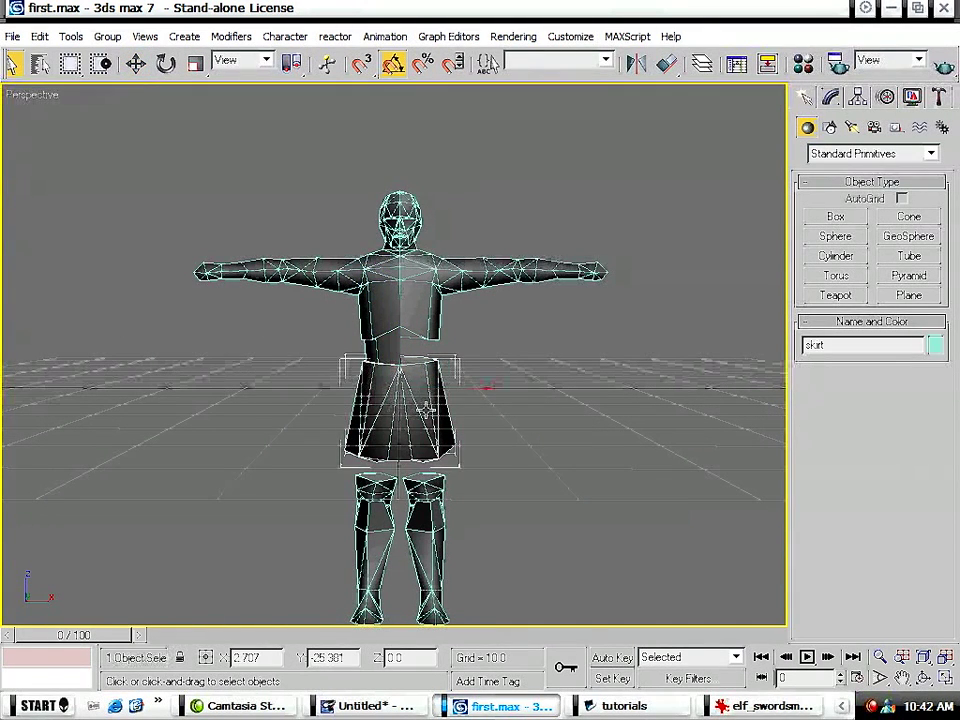
{"action": "scroll", "coordinate": [489, 340], "scroll_direction": "up", "scroll_amount": 8}
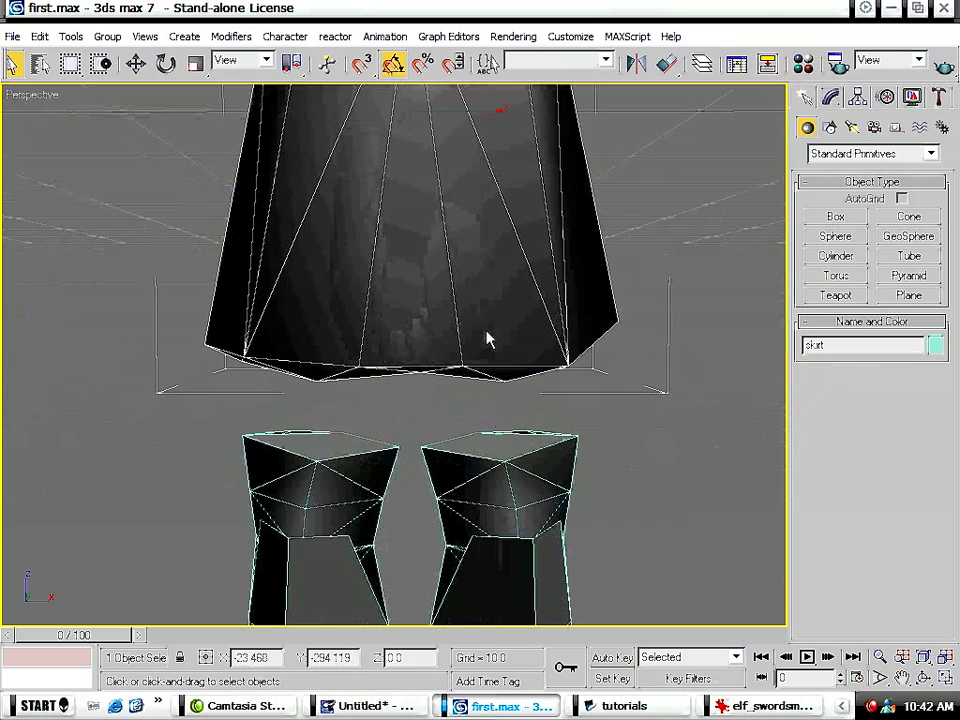
{"action": "middle_click_drag", "start_coordinate": [450, 208], "coordinate": [470, 357], "text": "alt"}
{"action": "middle_click_drag", "start_coordinate": [437, 257], "coordinate": [450, 317], "text": "alt"}
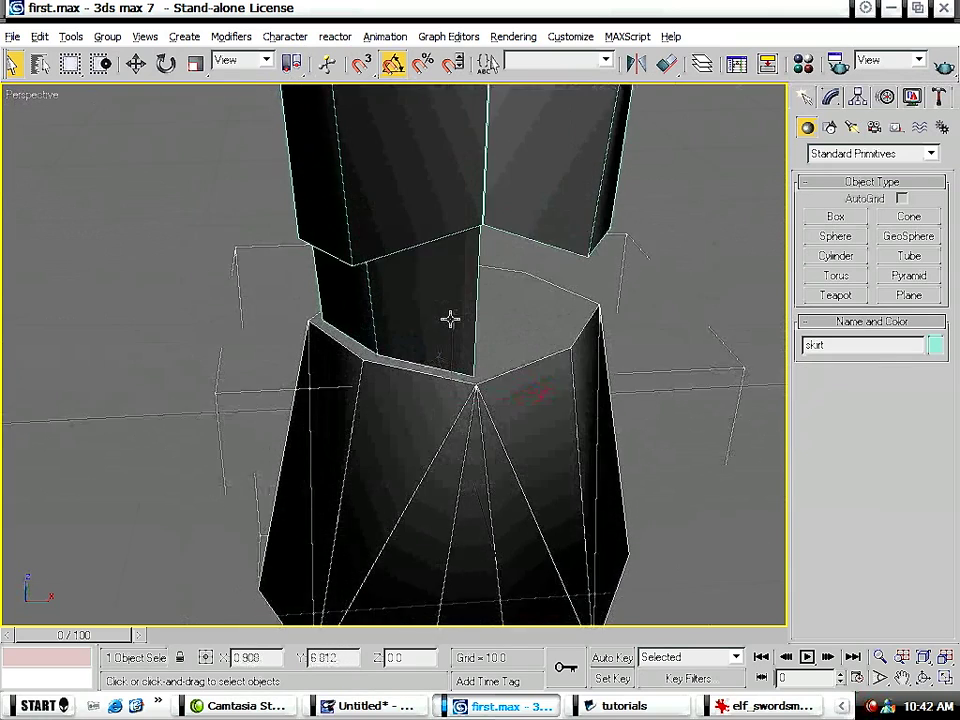
{"action": "key", "text": "1"}
{"action": "left_click", "coordinate": [479, 391]}
{"action": "key", "text": "w"}
{"action": "left_click_drag", "start_coordinate": [476, 391], "coordinate": [350, 383]}
{"action": "left_click", "coordinate": [381, 357]}
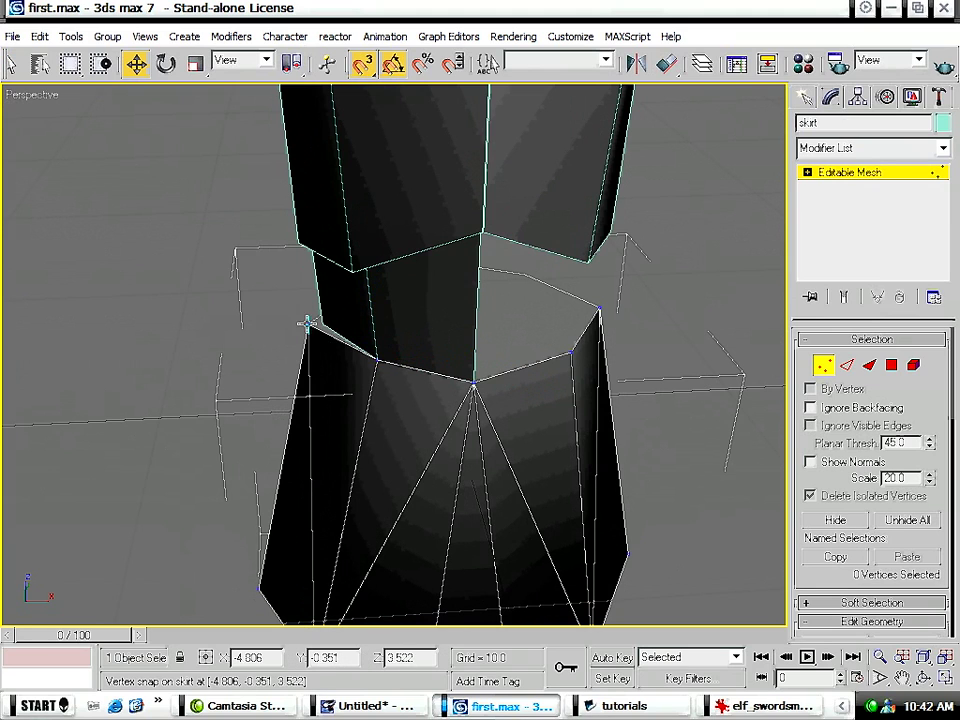
Snap the skirt's remaining side and back top vertices on the same half onto the matching bottom vertices of the waist piece.
{"action": "left_click_drag", "start_coordinate": [308, 322], "coordinate": [322, 324]}
{"action": "middle_click_drag", "start_coordinate": [335, 380], "coordinate": [523, 285], "text": "alt"}
{"action": "left_click_drag", "start_coordinate": [487, 250], "coordinate": [489, 242]}
{"action": "left_click", "coordinate": [430, 237]}
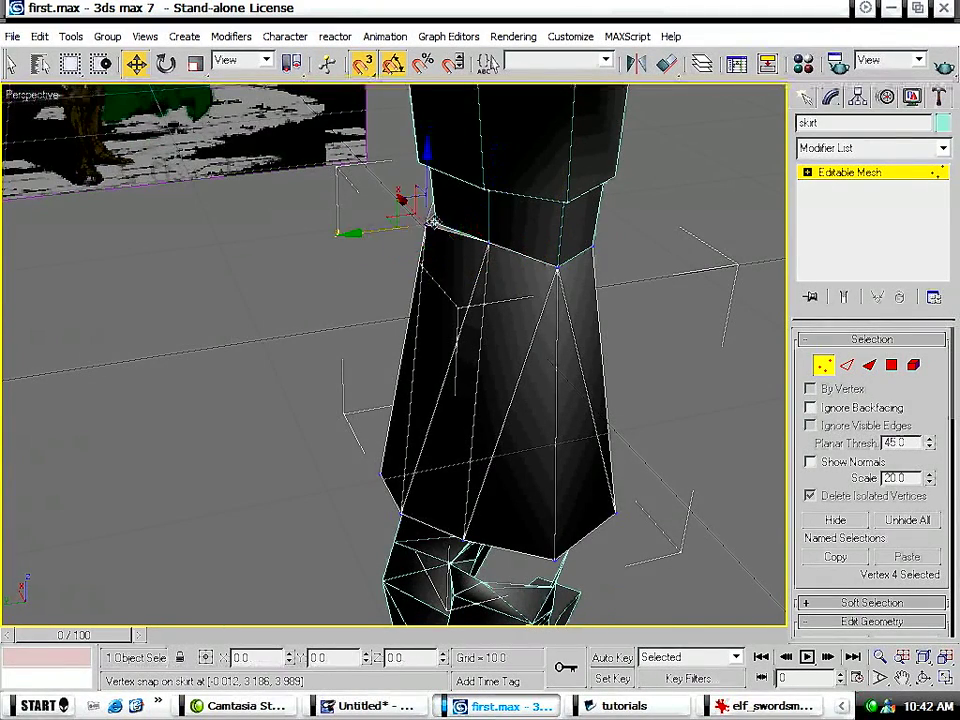
{"action": "middle_click_drag", "start_coordinate": [576, 265], "coordinate": [363, 249], "text": "alt"}
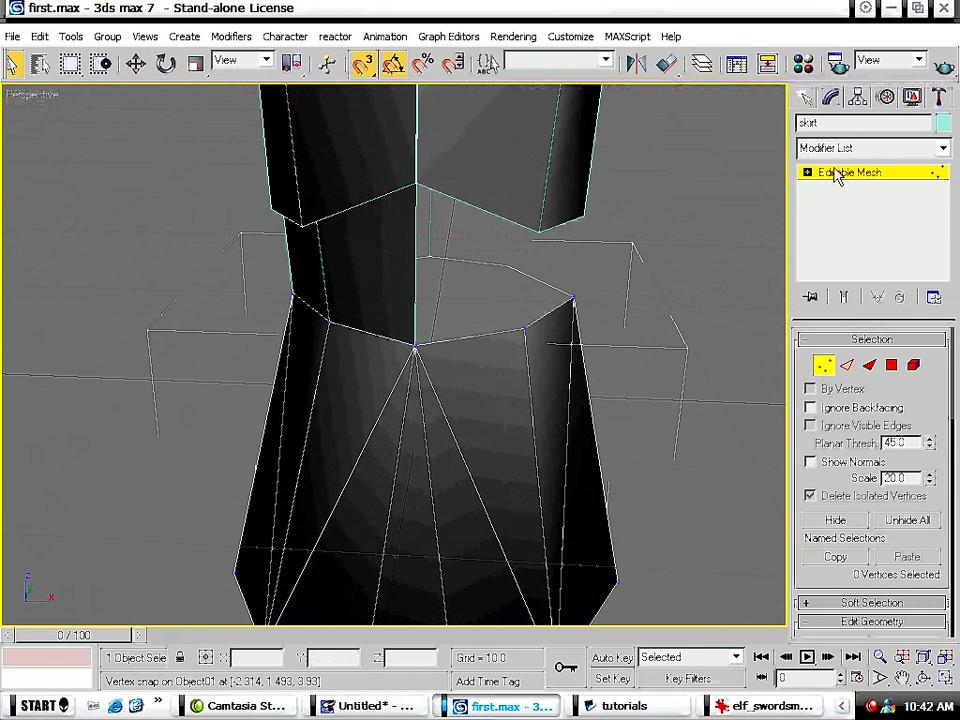
Select the waist piece and add a Mirror modifier on the X axis with Copy enabled to create its other half.
{"action": "left_click", "coordinate": [860, 174]}
{"action": "left_click", "coordinate": [381, 225]}
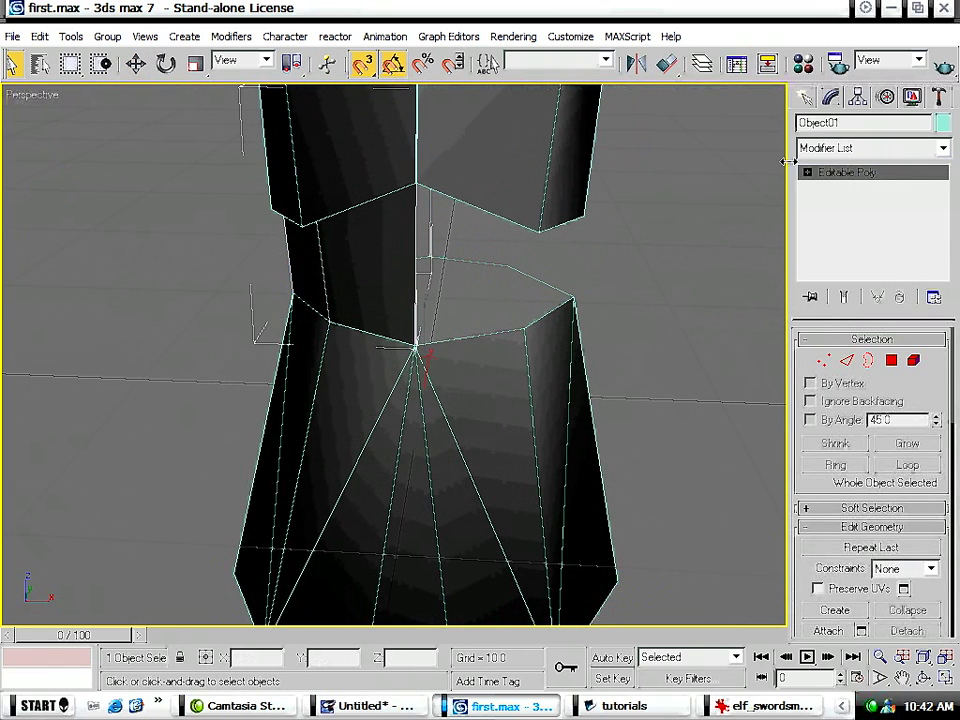
{"action": "left_click", "coordinate": [852, 150]}
{"action": "scroll", "coordinate": [950, 330], "scroll_direction": "down", "scroll_amount": 5}
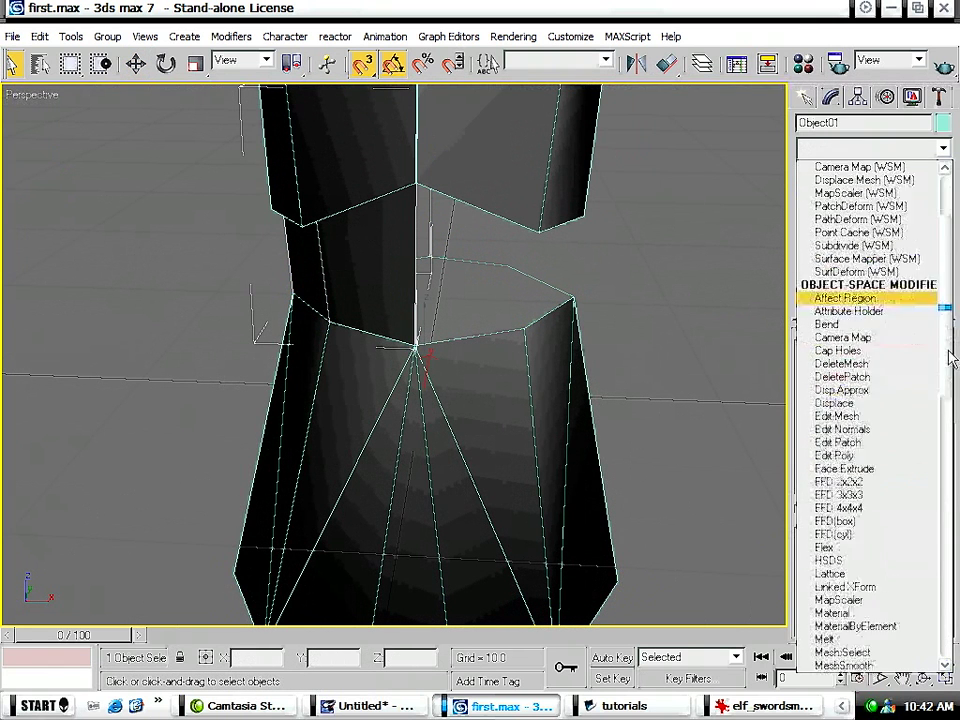
{"action": "left_click", "coordinate": [812, 561]}
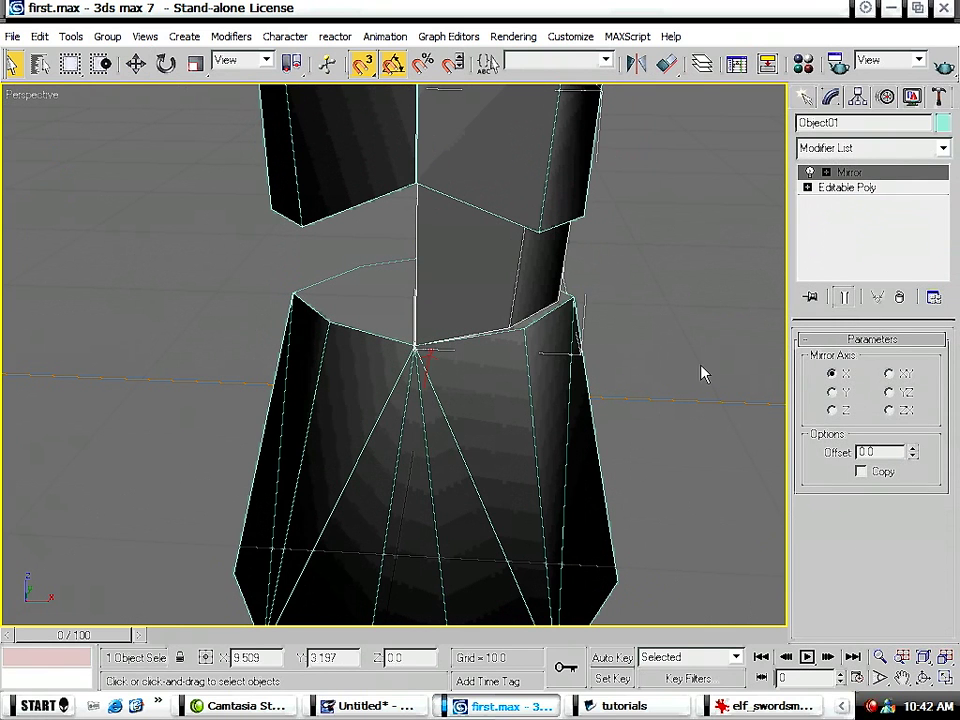
{"action": "middle_click_drag", "start_coordinate": [562, 266], "coordinate": [543, 322]}
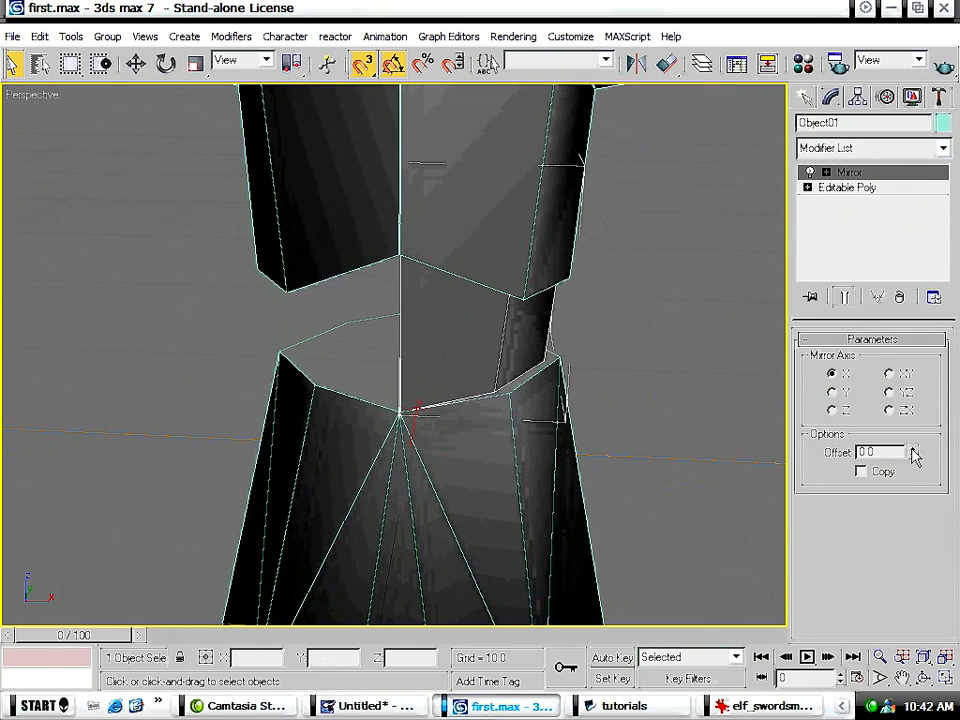
{"action": "left_click", "coordinate": [861, 472]}
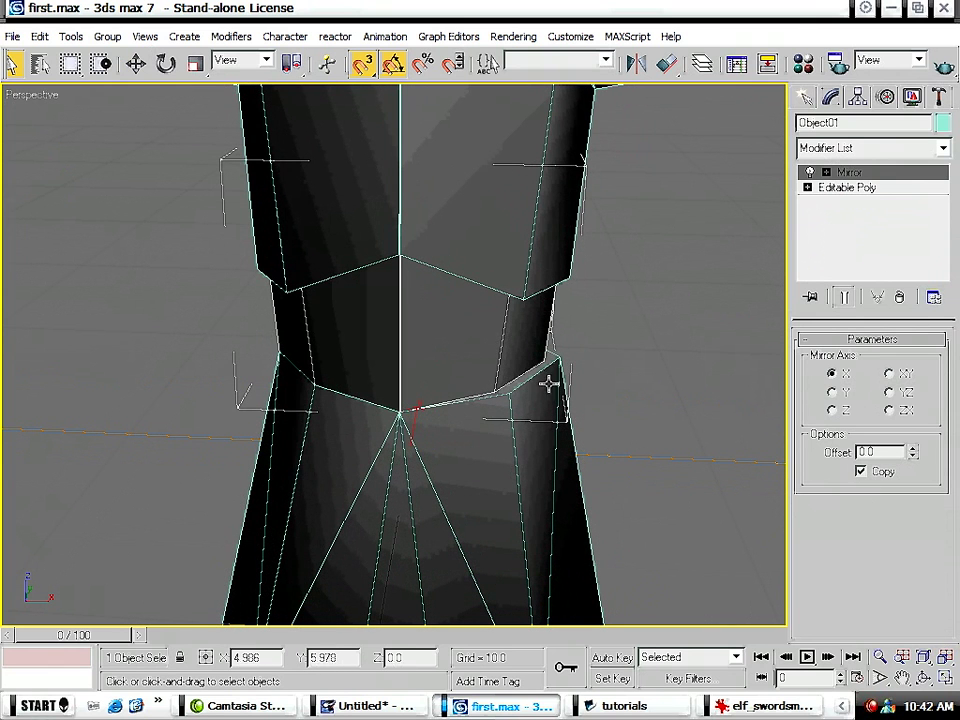
{"action": "middle_click_drag", "start_coordinate": [525, 397], "coordinate": [540, 343], "text": "alt"}
{"action": "scroll", "coordinate": [541, 335], "scroll_direction": "down", "scroll_amount": 5}
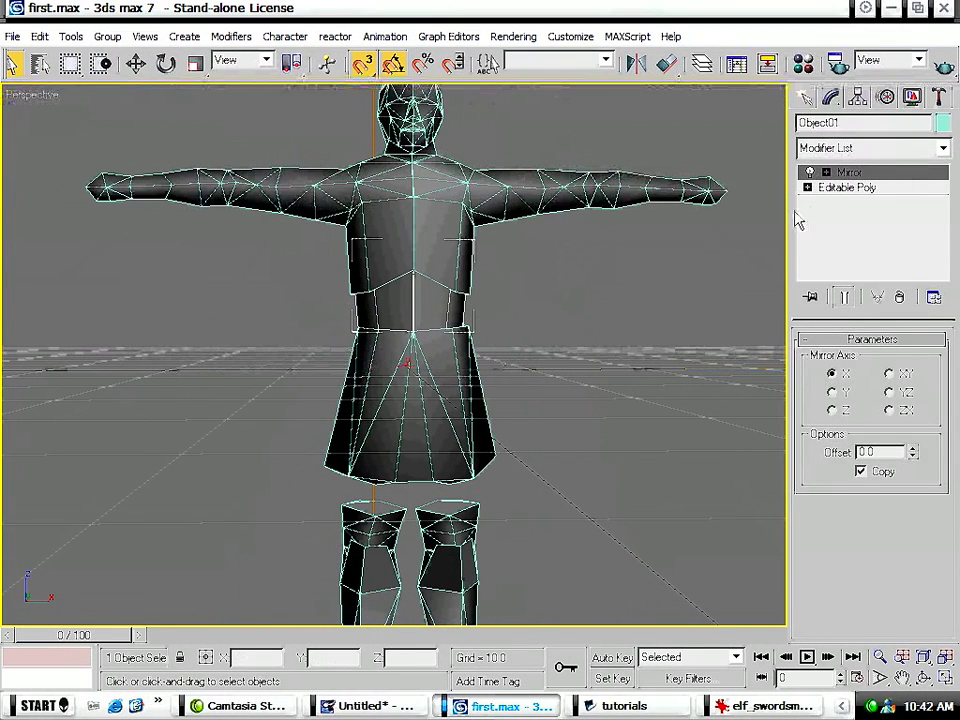
{"action": "left_click", "coordinate": [866, 197]}
{"action": "left_click", "coordinate": [850, 173]}
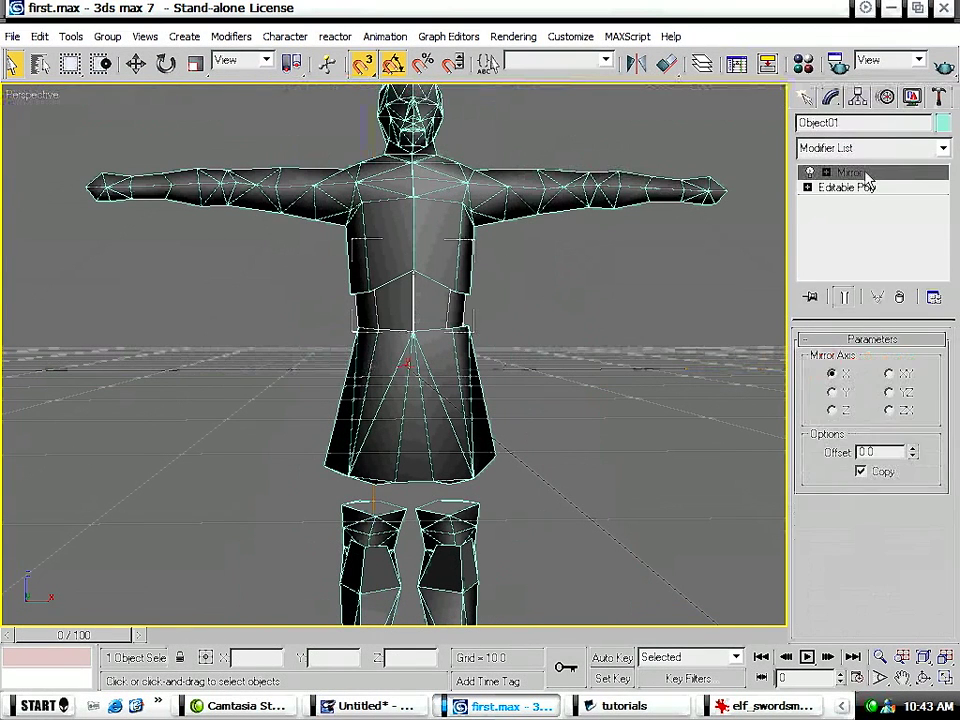
Select the skirt and snap the top vertices of its other half onto the mirrored waist's bottom vertices.
{"action": "left_click", "coordinate": [510, 339]}
{"action": "left_click", "coordinate": [470, 339]}
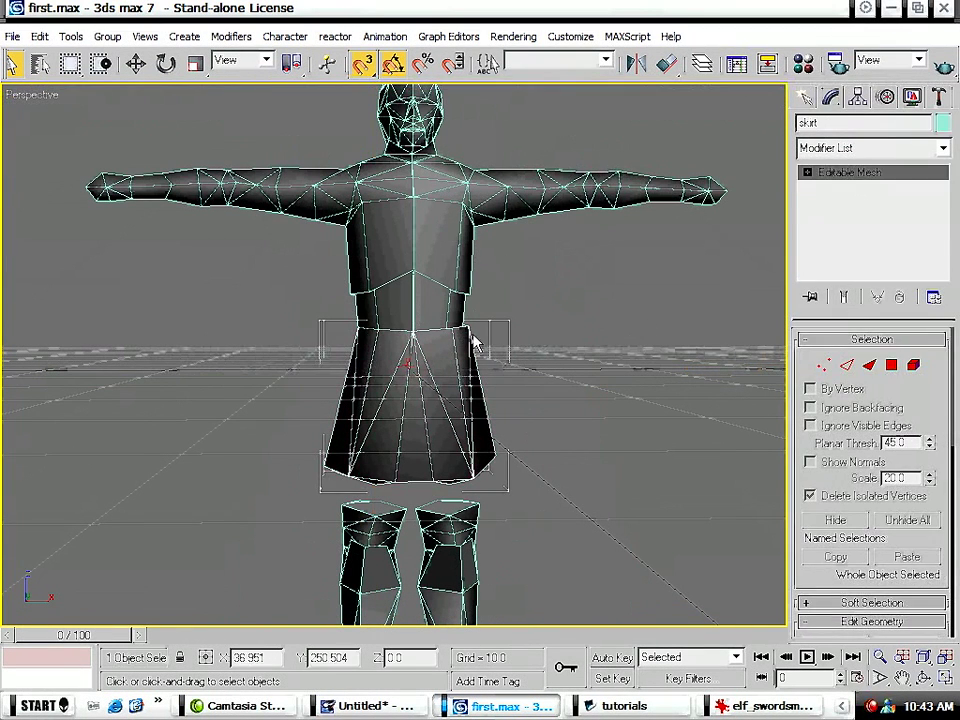
{"action": "key", "text": "1"}
{"action": "scroll", "coordinate": [504, 311], "scroll_direction": "up", "scroll_amount": 8}
{"action": "scroll", "coordinate": [561, 313], "scroll_direction": "down", "scroll_amount": 1}
{"action": "middle_click_drag", "start_coordinate": [707, 292], "coordinate": [645, 395], "text": "alt"}
{"action": "left_click", "coordinate": [536, 457]}
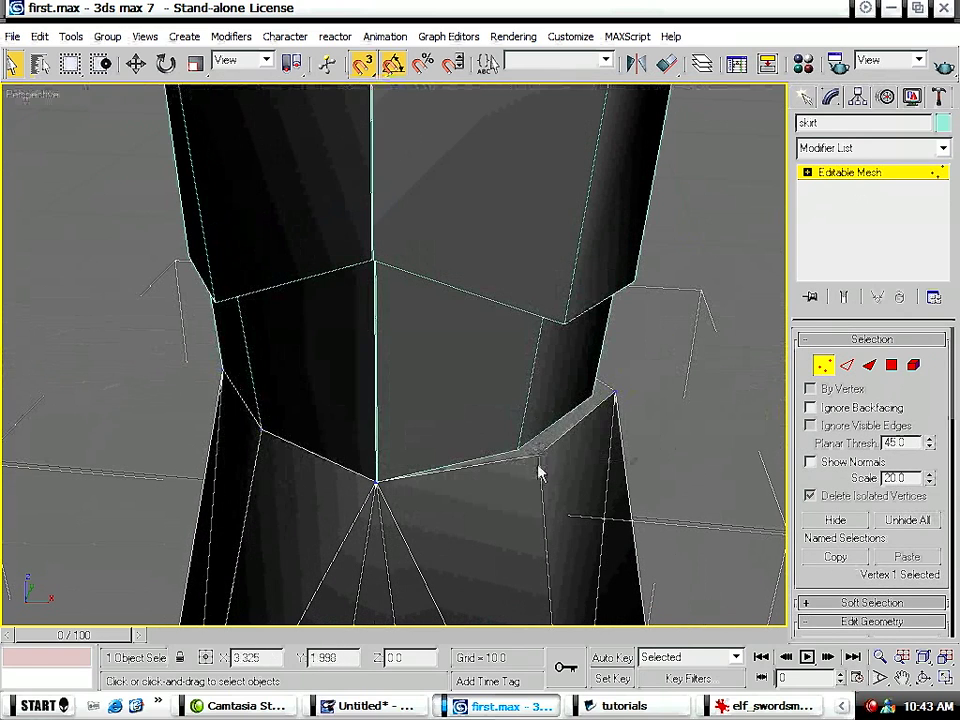
{"action": "key", "text": "w"}
{"action": "left_click_drag", "start_coordinate": [536, 457], "coordinate": [596, 392]}
{"action": "middle_click_drag", "start_coordinate": [634, 392], "coordinate": [246, 322], "text": "alt"}
{"action": "left_click_drag", "start_coordinate": [201, 300], "coordinate": [200, 293]}
Snap the skirt's inner hem vertex at the outer side of one leg down onto that leg's top edge.
{"action": "middle_click_drag", "start_coordinate": [283, 306], "coordinate": [503, 250], "text": "alt"}
{"action": "scroll", "coordinate": [503, 250], "scroll_direction": "down", "scroll_amount": 5}
{"action": "middle_click_drag", "start_coordinate": [454, 401], "coordinate": [412, 354], "text": "alt"}
{"action": "scroll", "coordinate": [467, 400], "scroll_direction": "up", "scroll_amount": 3}
{"action": "middle_click_drag", "start_coordinate": [467, 402], "coordinate": [440, 295], "text": "alt"}
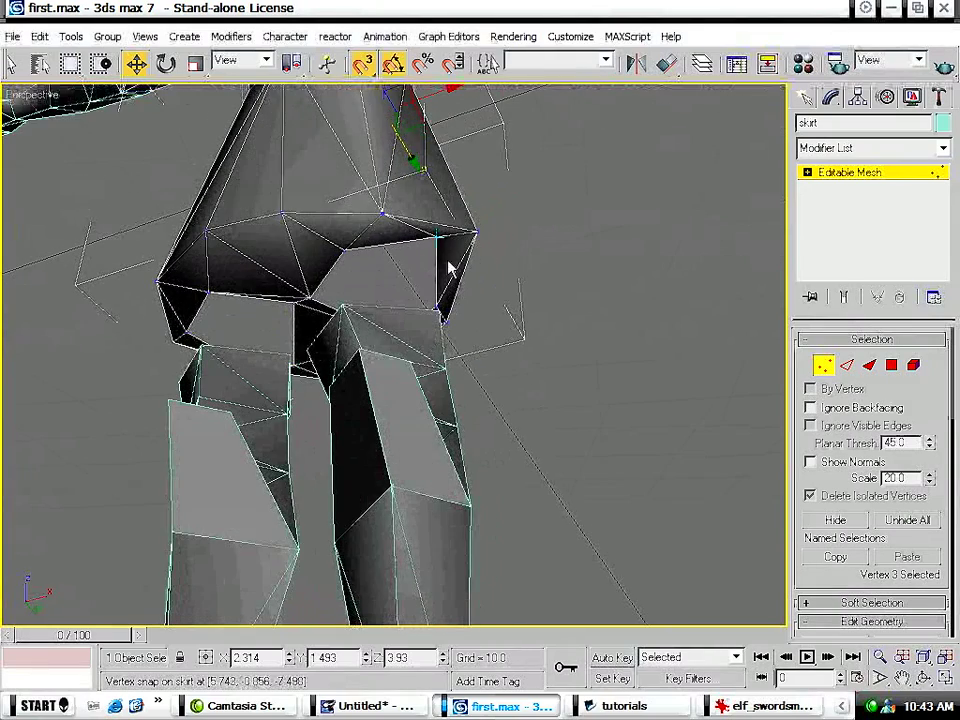
{"action": "left_click_drag", "start_coordinate": [440, 240], "coordinate": [441, 316]}
{"action": "middle_click_drag", "start_coordinate": [373, 345], "coordinate": [524, 328], "text": "alt"}
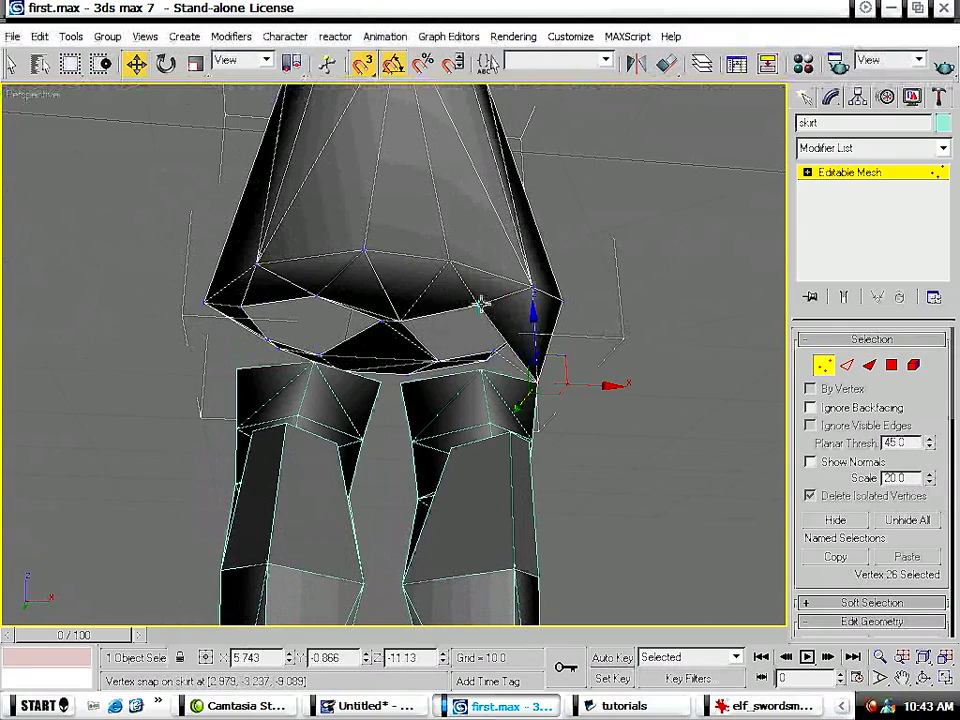
Snap the skirt's two front inner hem vertices down onto the front top vertices of the legs.
{"action": "left_click", "coordinate": [481, 303]}
{"action": "left_click_drag", "start_coordinate": [481, 303], "coordinate": [480, 370]}
{"action": "left_click", "coordinate": [318, 292]}
{"action": "left_click_drag", "start_coordinate": [318, 292], "coordinate": [313, 360]}
{"action": "middle_click_drag", "start_coordinate": [229, 362], "coordinate": [453, 343], "text": "alt"}
{"action": "scroll", "coordinate": [453, 343], "scroll_direction": "up", "scroll_amount": 3}
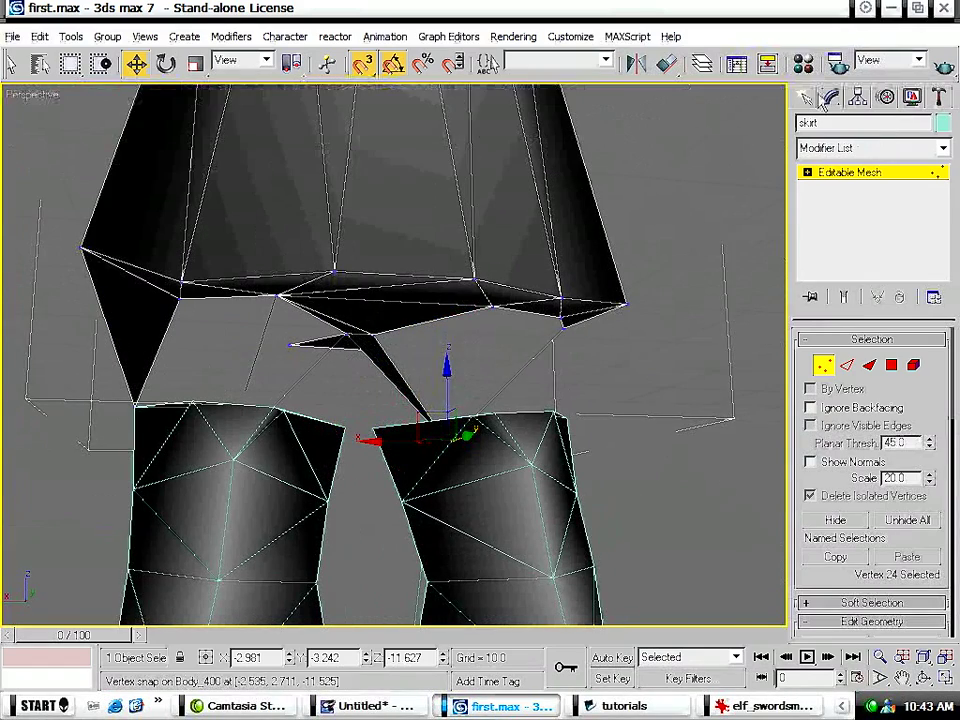
Select the leg Body_400 and remove the surplus vertices along its top edge.
{"action": "left_click", "coordinate": [806, 97]}
{"action": "left_click", "coordinate": [621, 448]}
{"action": "left_click", "coordinate": [497, 465]}
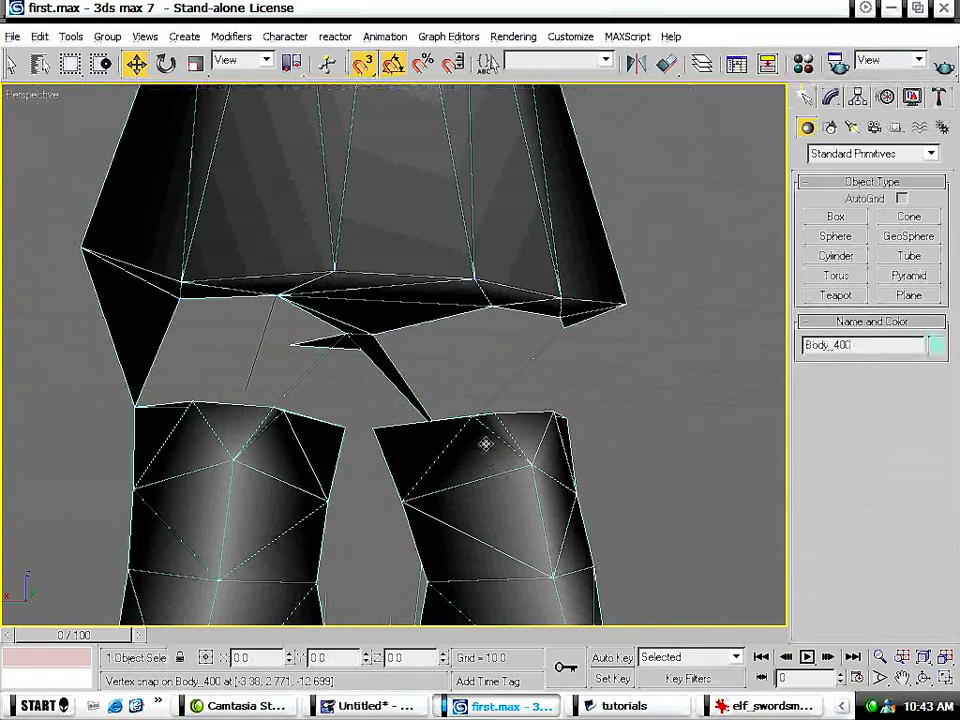
{"action": "key", "text": "1"}
{"action": "middle_click_drag", "start_coordinate": [435, 452], "coordinate": [362, 472], "text": "alt"}
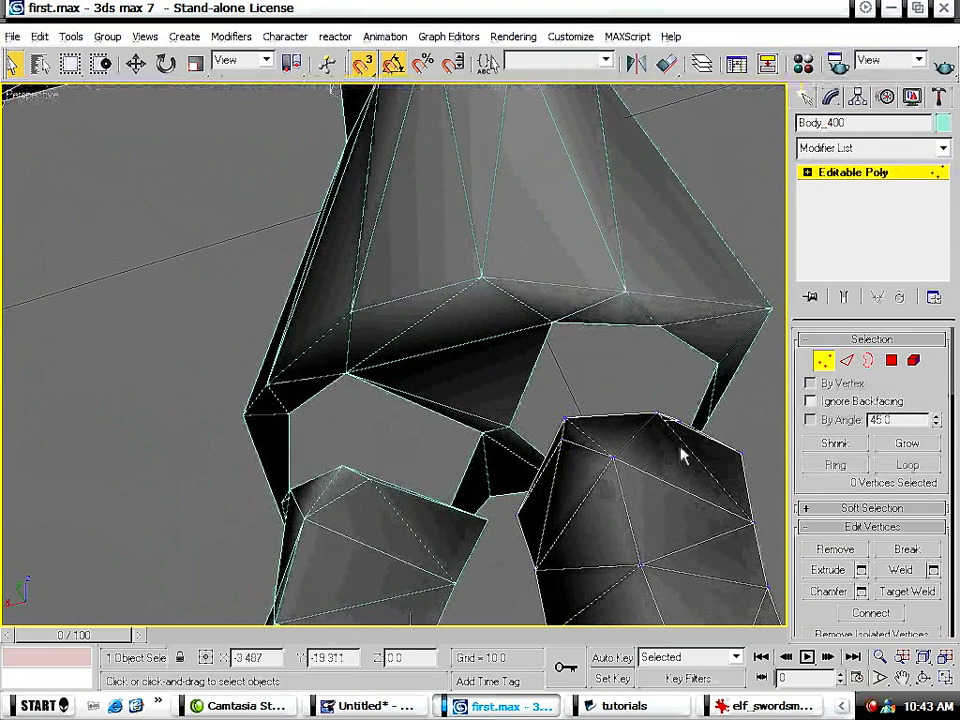
{"action": "left_click", "coordinate": [670, 418]}
{"action": "left_click", "coordinate": [683, 543]}
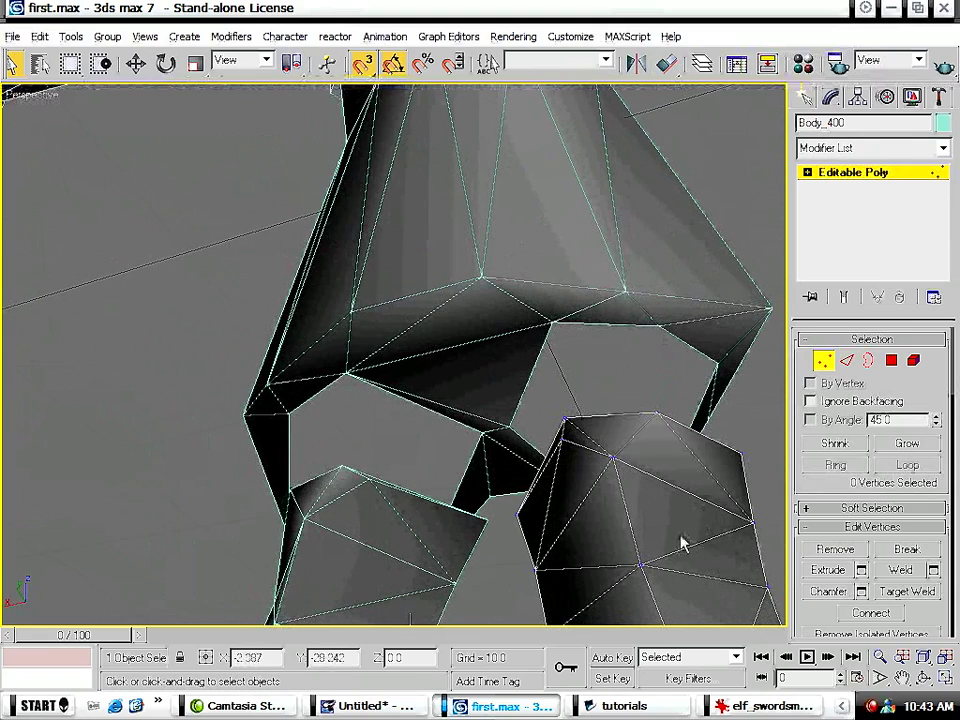
{"action": "middle_click_drag", "start_coordinate": [613, 455], "coordinate": [493, 443], "text": "alt"}
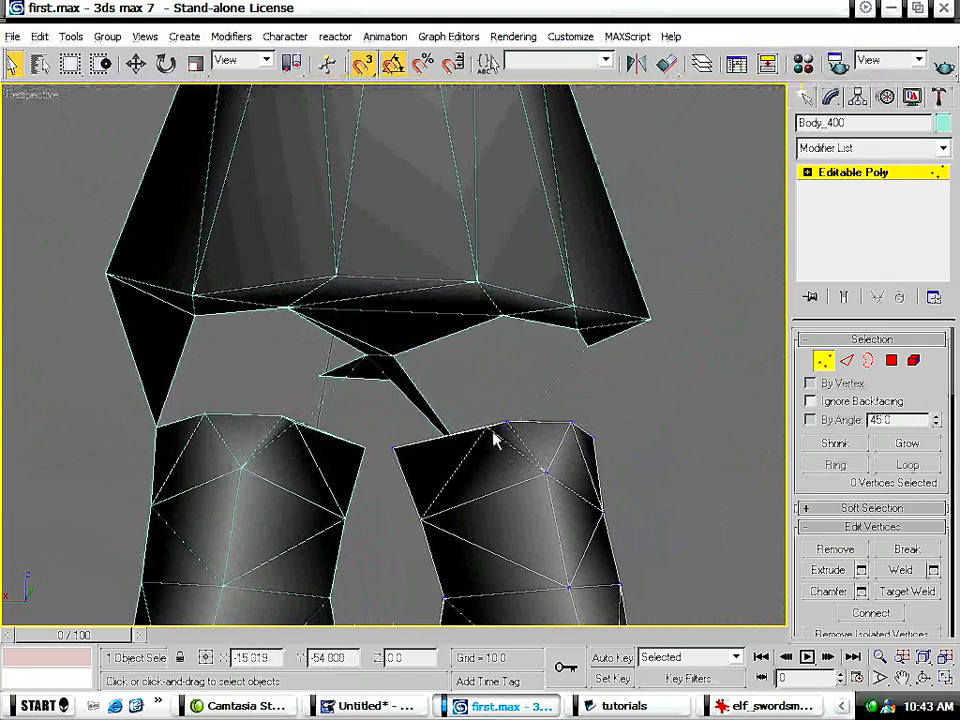
{"action": "left_click", "coordinate": [500, 511]}
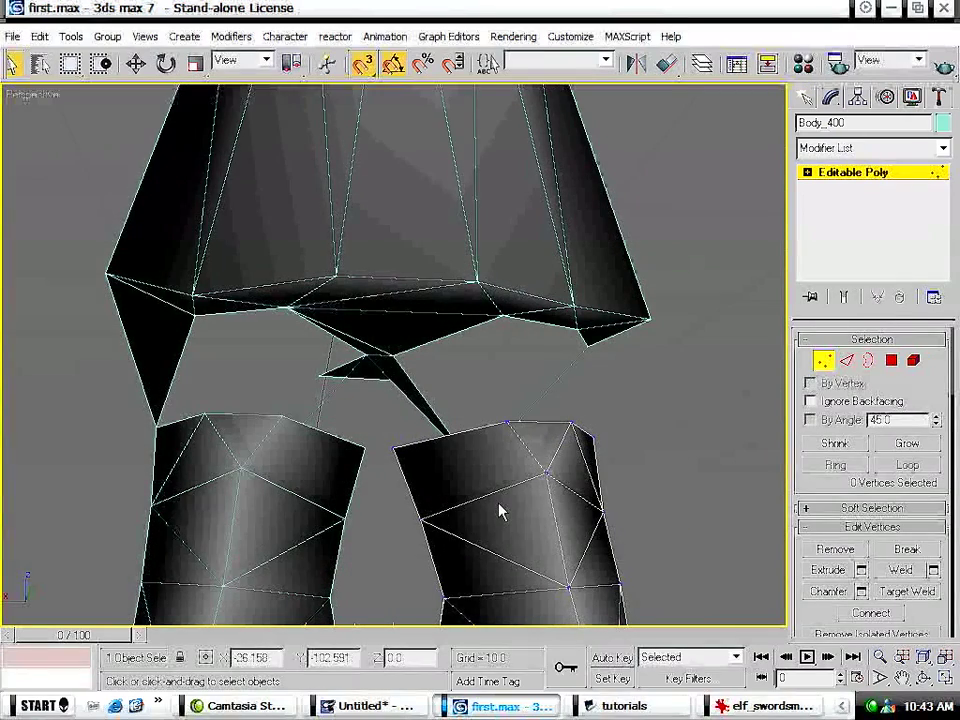
Collapse two neighbouring vertices on the top edge of leg Body_400 into one.
{"action": "middle_click_drag", "start_coordinate": [550, 430], "coordinate": [651, 411], "text": "alt"}
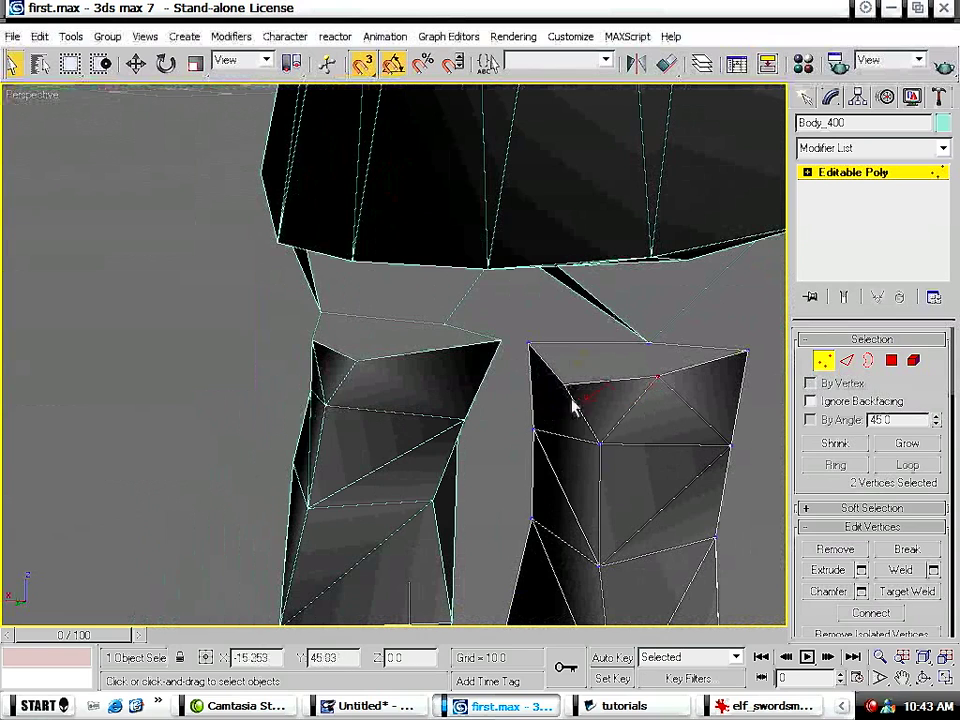
{"action": "left_click_drag", "start_coordinate": [928, 614], "coordinate": [926, 326]}
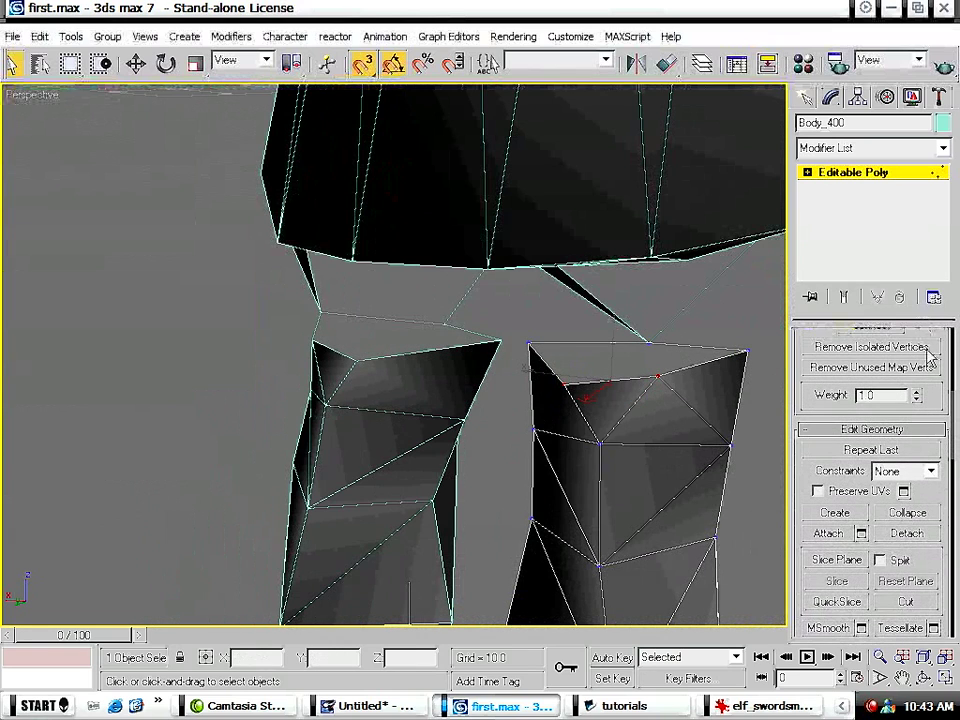
{"action": "left_click", "coordinate": [903, 514]}
{"action": "middle_click_drag", "start_coordinate": [651, 421], "coordinate": [407, 371], "text": "alt"}
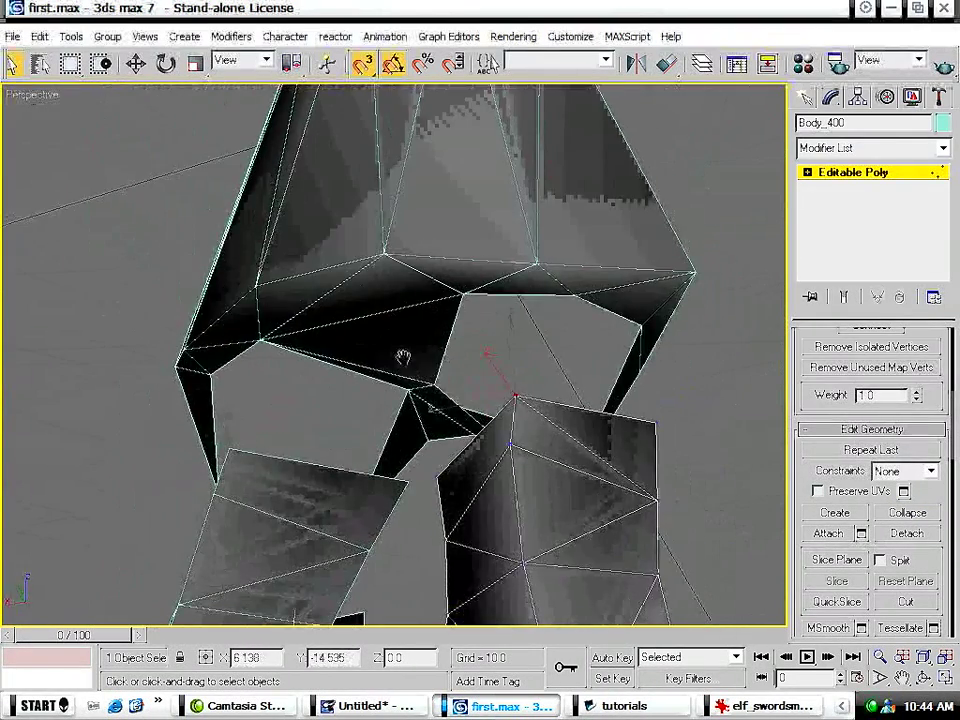
Select the skirt and snap its remaining inner hem vertices above leg Body_400 down onto that leg's top vertices.
{"action": "left_click", "coordinate": [583, 171]}
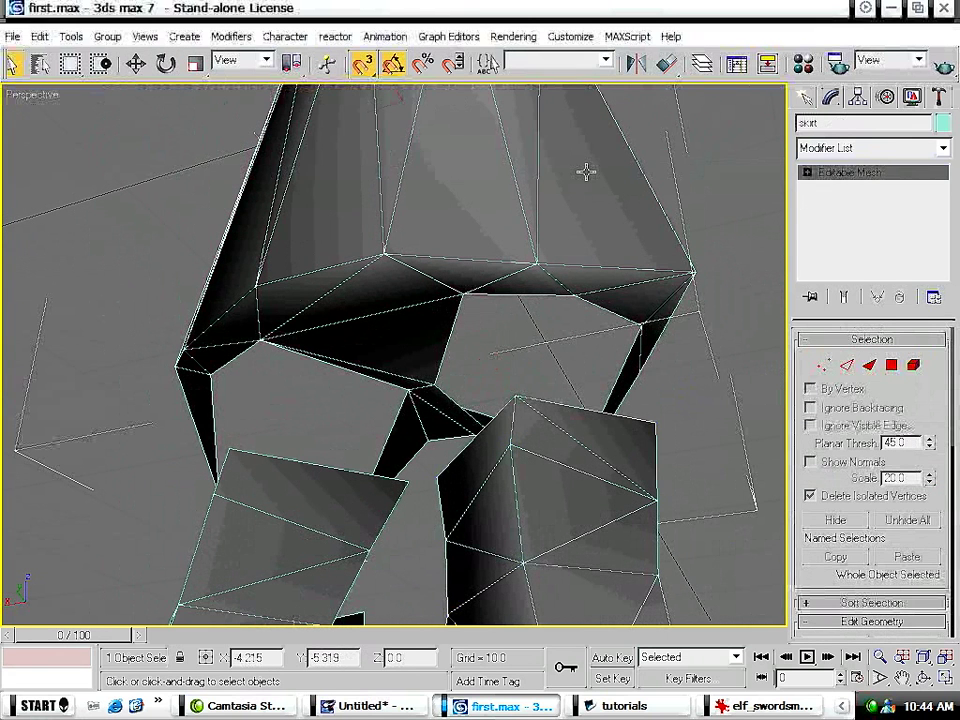
{"action": "key", "text": "1"}
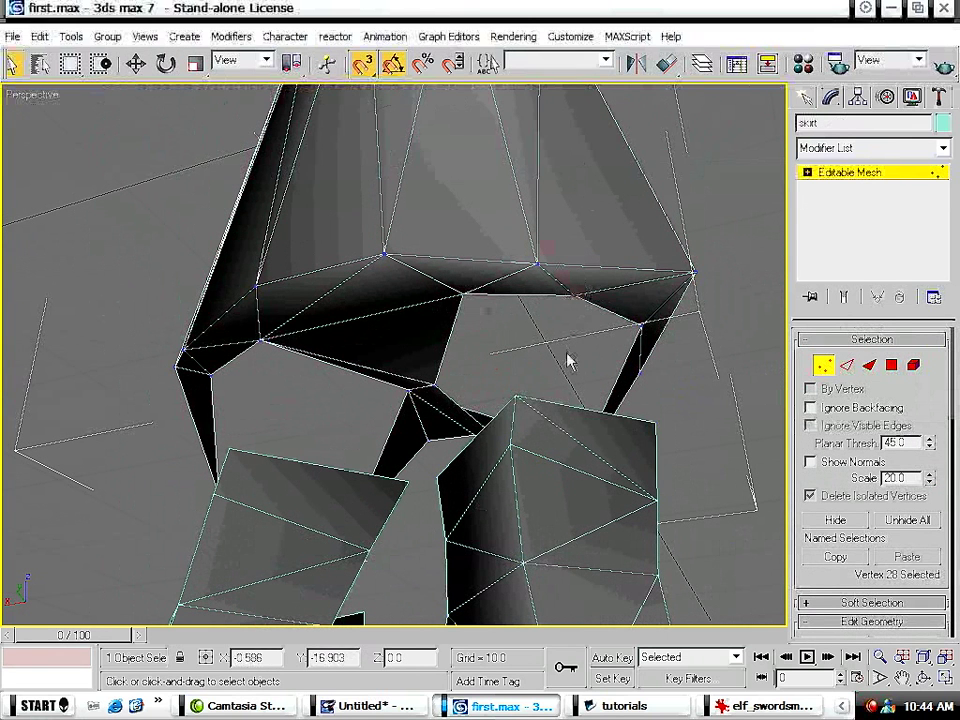
{"action": "key", "text": "w"}
{"action": "left_click_drag", "start_coordinate": [559, 316], "coordinate": [516, 396]}
{"action": "middle_click_drag", "start_coordinate": [612, 390], "coordinate": [565, 166], "text": "alt"}
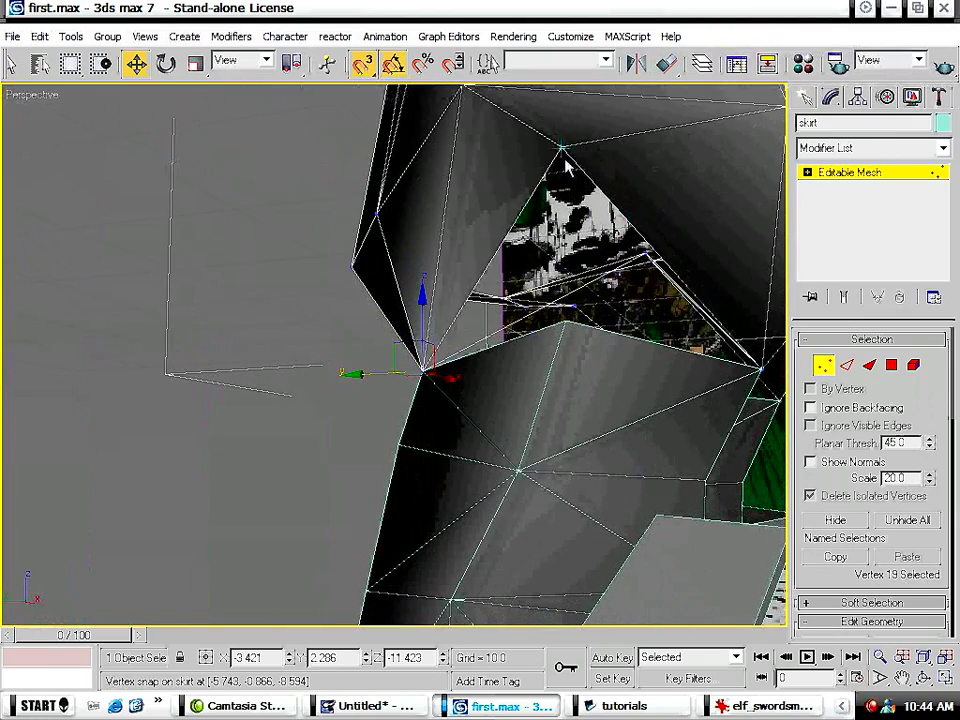
{"action": "left_click_drag", "start_coordinate": [562, 148], "coordinate": [568, 323]}
{"action": "middle_click_drag", "start_coordinate": [568, 323], "coordinate": [433, 317], "text": "alt"}
{"action": "left_click", "coordinate": [290, 148]}
{"action": "left_click_drag", "start_coordinate": [277, 240], "coordinate": [265, 302]}
{"action": "middle_click_drag", "start_coordinate": [500, 230], "coordinate": [203, 237], "text": "alt"}
Convert the skirt to Editable Poly and weld the two overlapping hem vertices at the top of leg Body_400.
{"action": "key", "text": "q"}
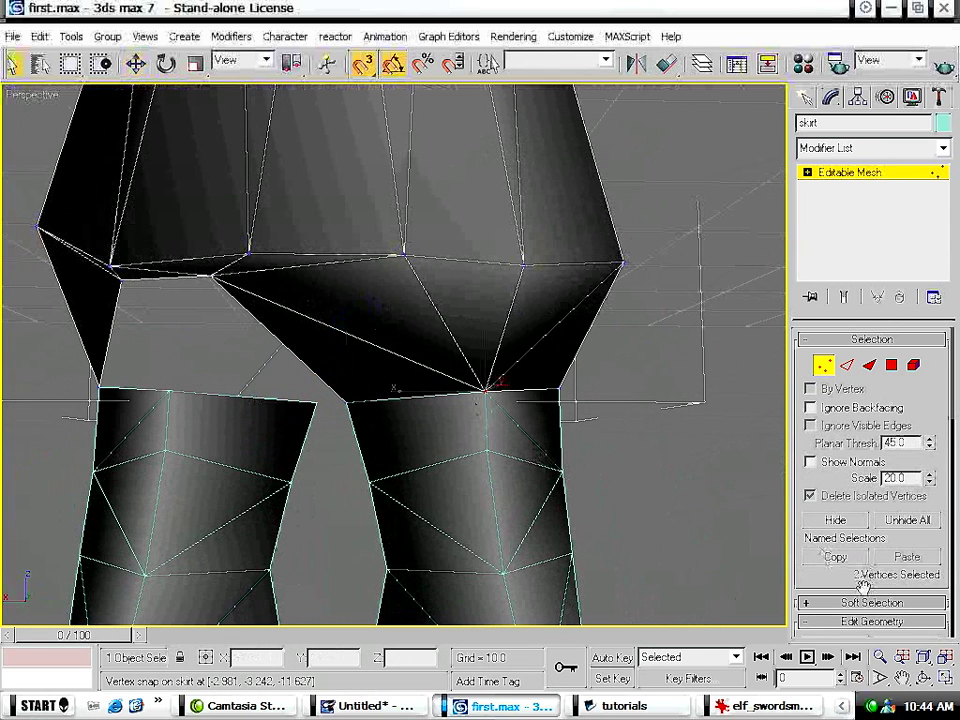
{"action": "left_click_drag", "start_coordinate": [843, 580], "coordinate": [816, 313]}
{"action": "left_click_drag", "start_coordinate": [934, 503], "coordinate": [953, 365]}
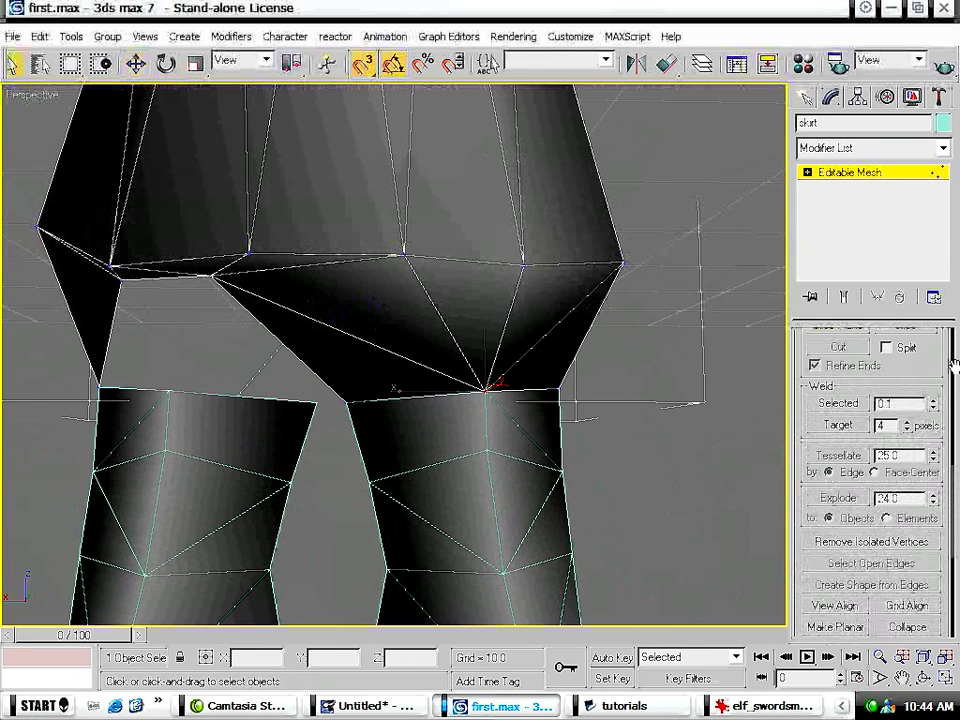
{"action": "right_click", "coordinate": [530, 258]}
{"action": "mouse_move", "coordinate": [580, 403]}
{"action": "left_click", "coordinate": [674, 420]}
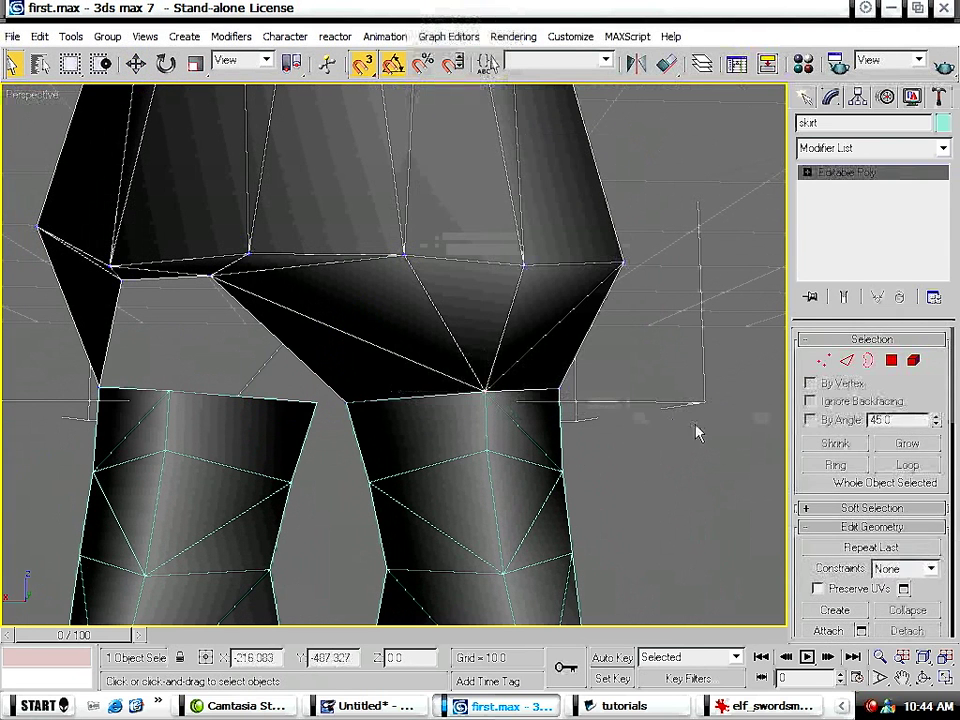
{"action": "key", "text": "1"}
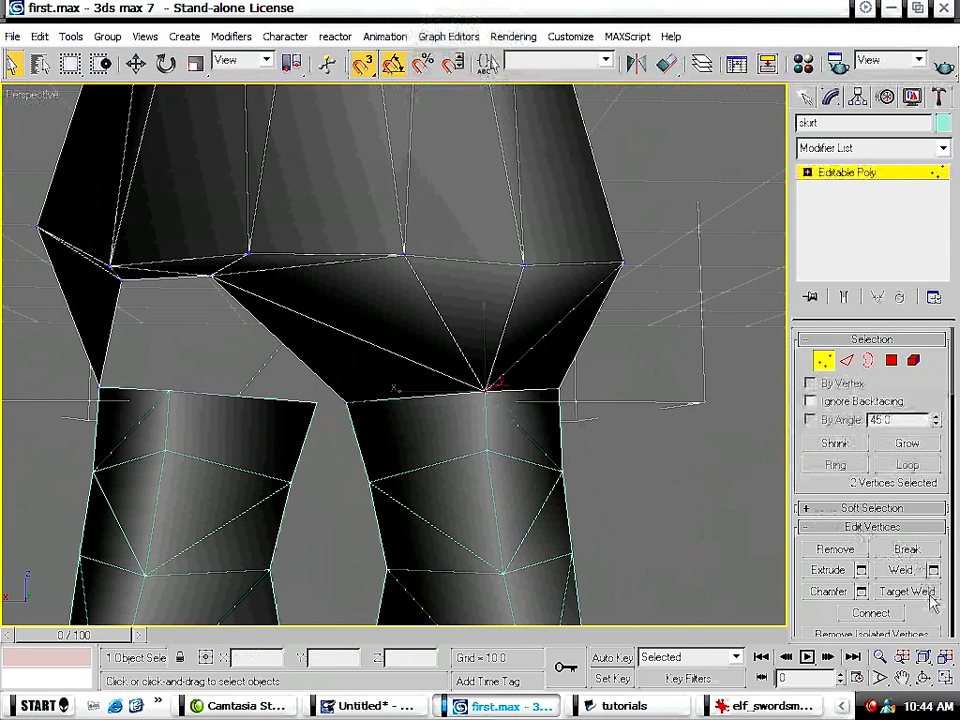
{"action": "left_click", "coordinate": [902, 570]}
{"action": "left_click", "coordinate": [706, 432]}
Snap the skirt's loose inner hem vertices onto the other leg's top vertices and weld the overlapping pair.
{"action": "middle_click_drag", "start_coordinate": [349, 316], "coordinate": [472, 341]}
{"action": "key", "text": "w"}
{"action": "left_click_drag", "start_coordinate": [257, 309], "coordinate": [312, 418]}
{"action": "left_click_drag", "start_coordinate": [353, 300], "coordinate": [318, 420]}
{"action": "middle_click_drag", "start_coordinate": [444, 460], "coordinate": [395, 377], "text": "alt"}
{"action": "mouse_move", "coordinate": [620, 600]}
{"action": "middle_mouse_down", "text": "alt"}
{"action": "mouse_move", "coordinate": [484, 464]}
{"action": "mouse_move", "coordinate": [422, 459]}
{"action": "mouse_move", "coordinate": [390, 549]}
{"action": "mouse_move", "coordinate": [336, 562]}
{"action": "middle_mouse_up", "text": "alt"}
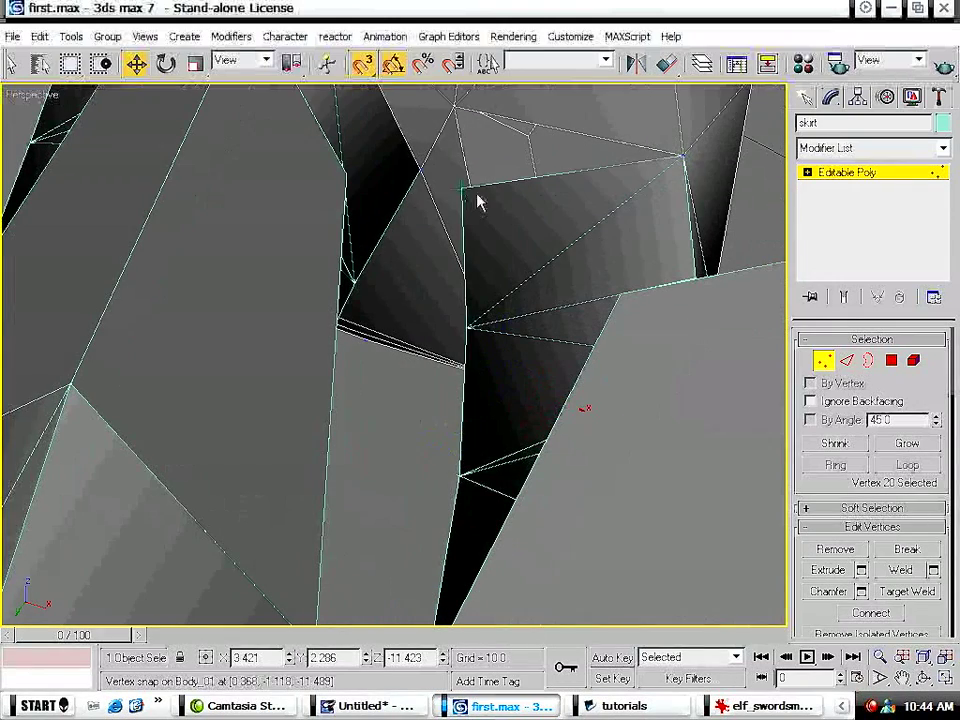
{"action": "left_click_drag", "start_coordinate": [456, 104], "coordinate": [471, 189]}
{"action": "middle_click_drag", "start_coordinate": [617, 184], "coordinate": [216, 420]}
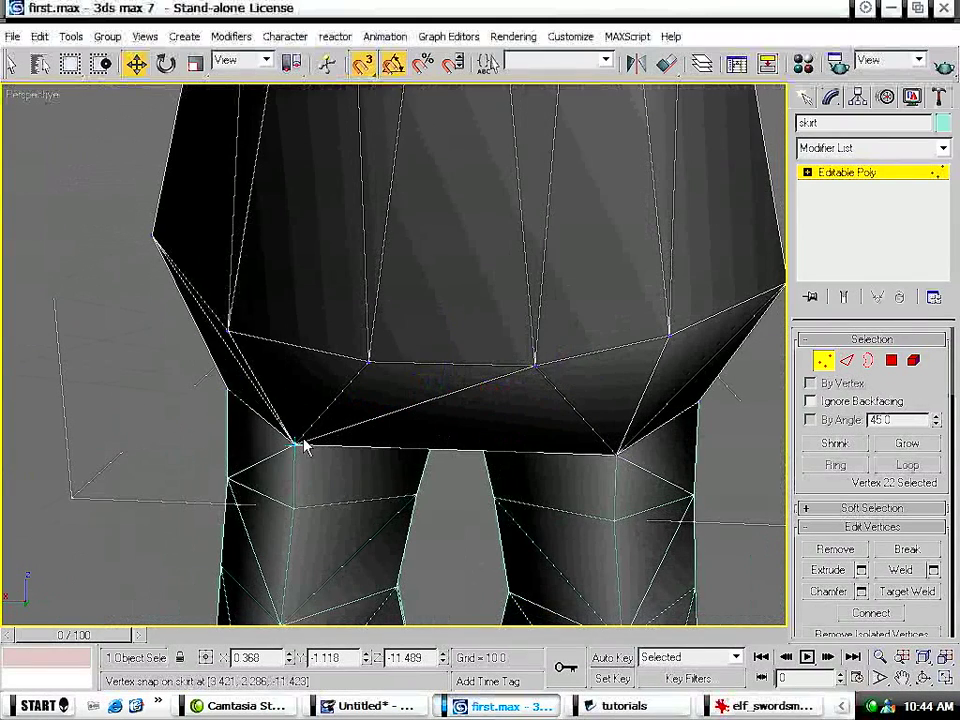
{"action": "left_click", "coordinate": [299, 441]}
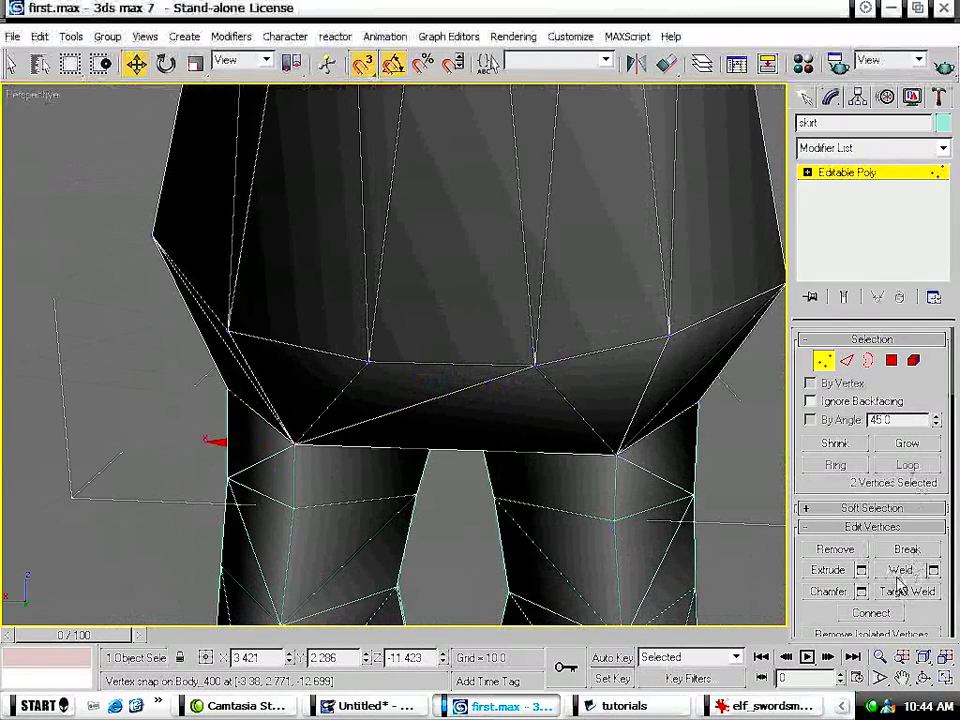
{"action": "scroll", "coordinate": [507, 330], "scroll_direction": "down", "scroll_amount": 8}
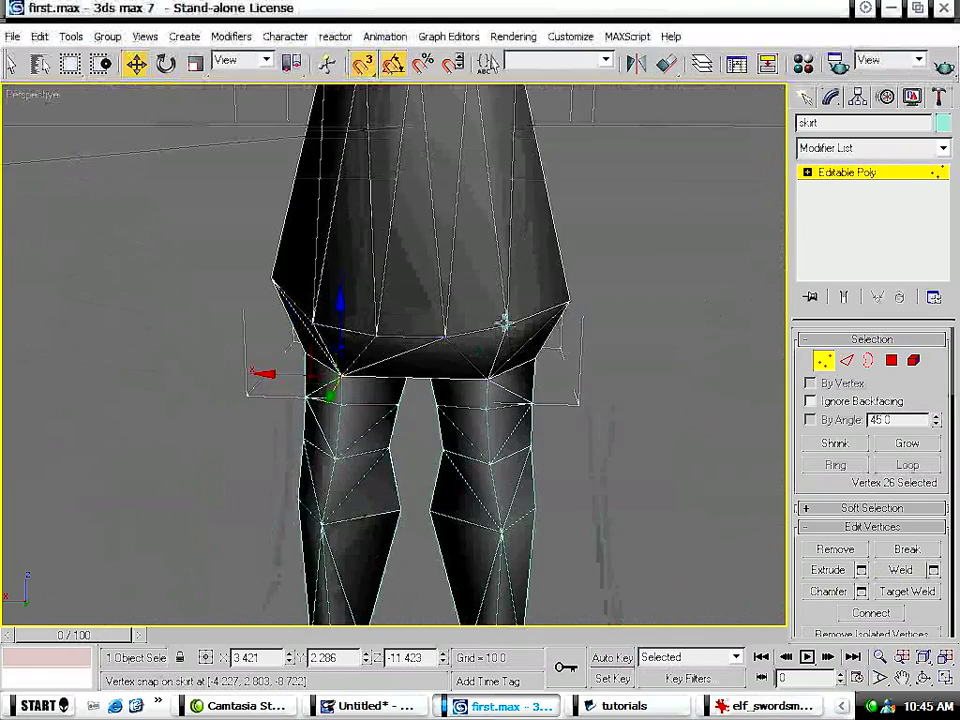
With snapping off, lower the skirt's ten outer hem vertices to Z -10.628 and one outer side hem vertex to Z -12.347.
{"action": "key", "text": "q"}
{"action": "left_click", "coordinate": [606, 312]}
{"action": "left_click_drag", "start_coordinate": [655, 307], "coordinate": [485, 311], "text": "alt"}
{"action": "middle_click_drag", "start_coordinate": [485, 311], "coordinate": [369, 294], "text": "alt"}
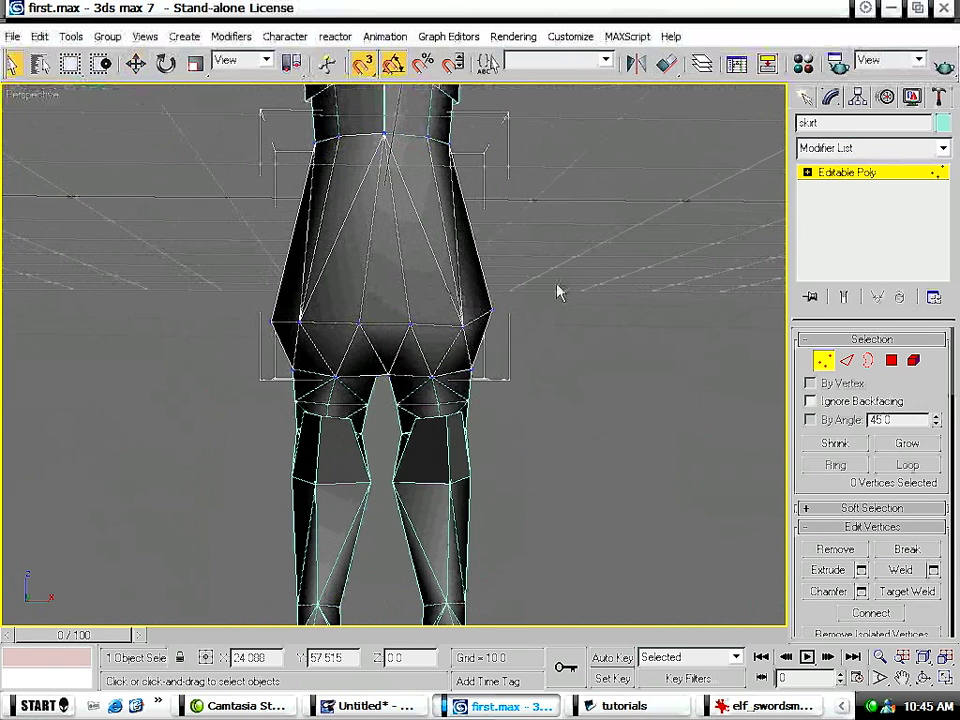
{"action": "key", "text": "w"}
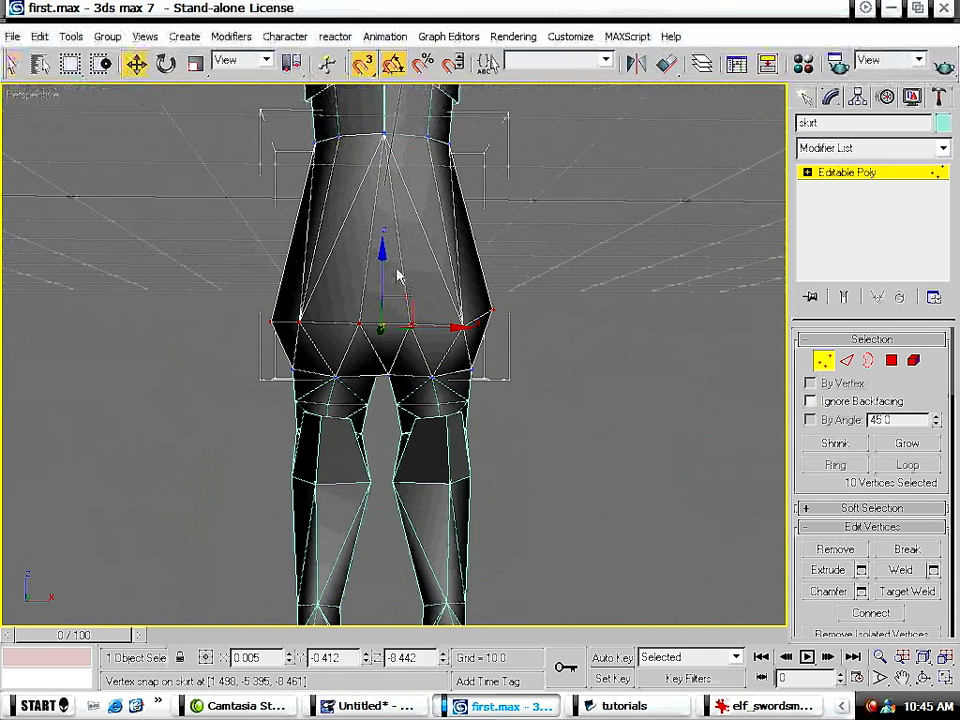
{"action": "left_click_drag", "start_coordinate": [389, 265], "coordinate": [389, 308]}
{"action": "scroll", "coordinate": [428, 332], "scroll_direction": "up", "scroll_amount": 4}
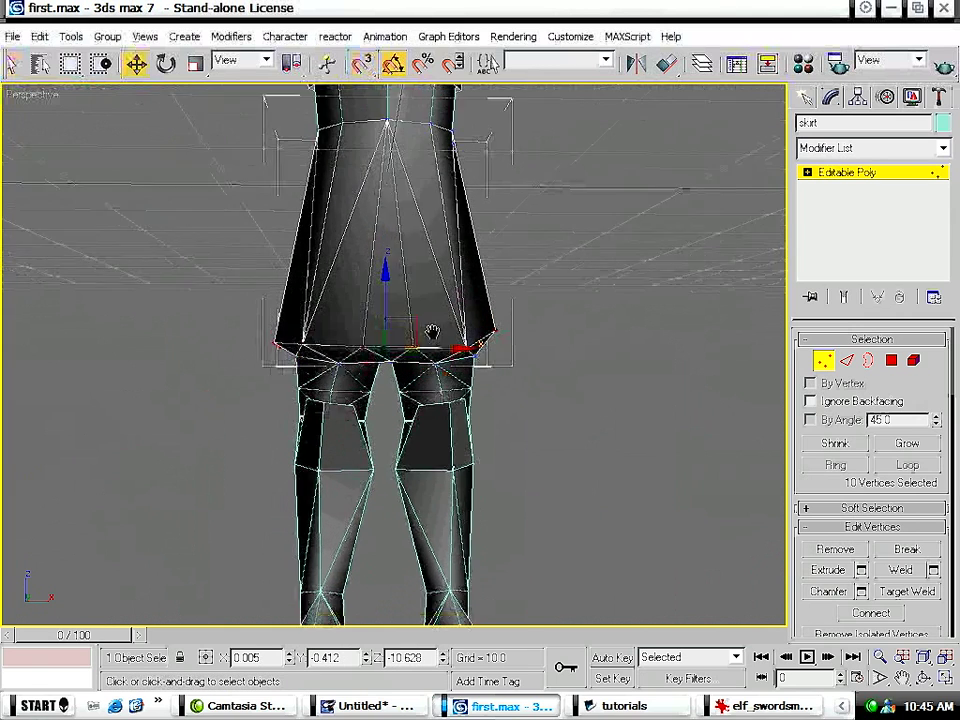
{"action": "left_click", "coordinate": [230, 260]}
{"action": "left_click_drag", "start_coordinate": [233, 209], "coordinate": [236, 309]}
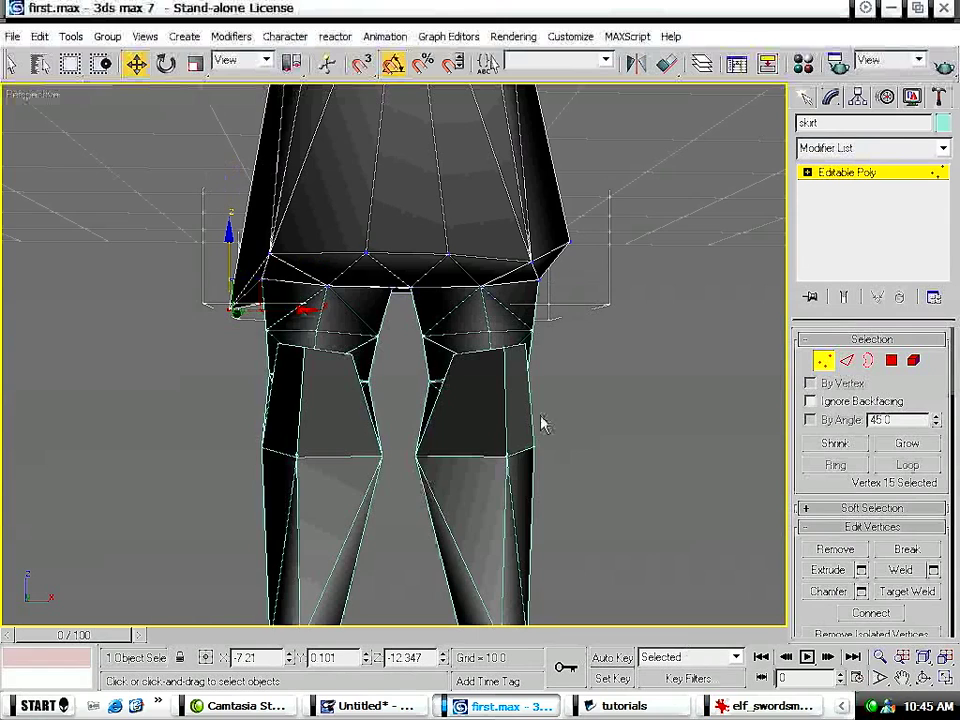
Leave the skirt's vertex editing and move the reference image plane along X to 32.934, closer to the character.
{"action": "middle_click_drag", "start_coordinate": [304, 410], "coordinate": [482, 454], "text": "alt"}
{"action": "scroll", "coordinate": [499, 358], "scroll_direction": "down", "scroll_amount": 5}
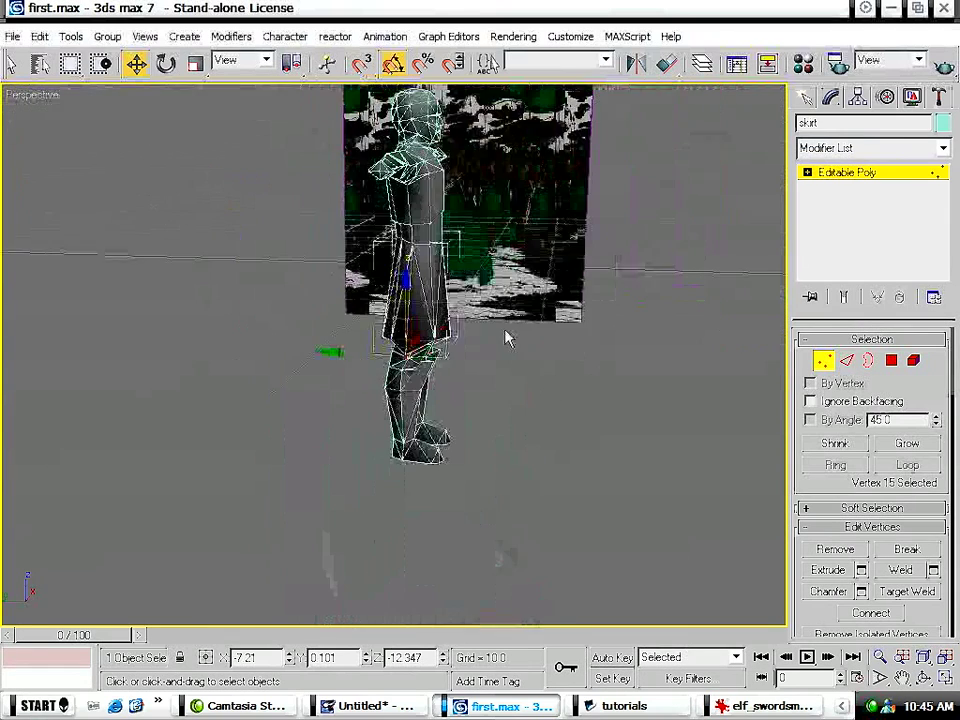
{"action": "middle_click_drag", "start_coordinate": [563, 279], "coordinate": [643, 268], "text": "alt"}
{"action": "left_click", "coordinate": [506, 318]}
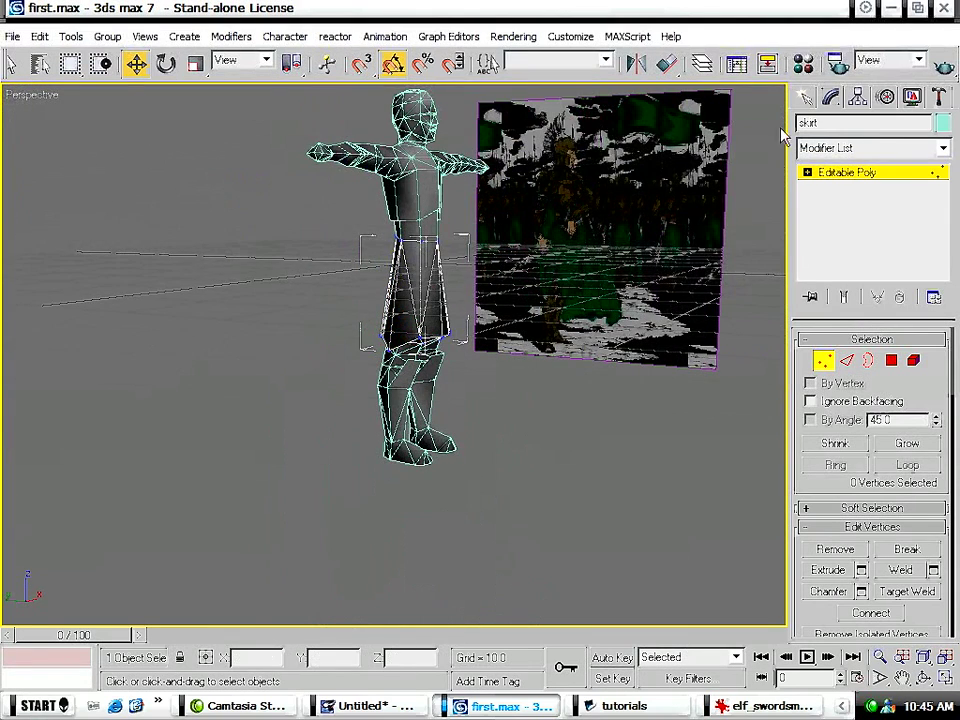
{"action": "left_click", "coordinate": [806, 101]}
{"action": "left_click", "coordinate": [640, 226]}
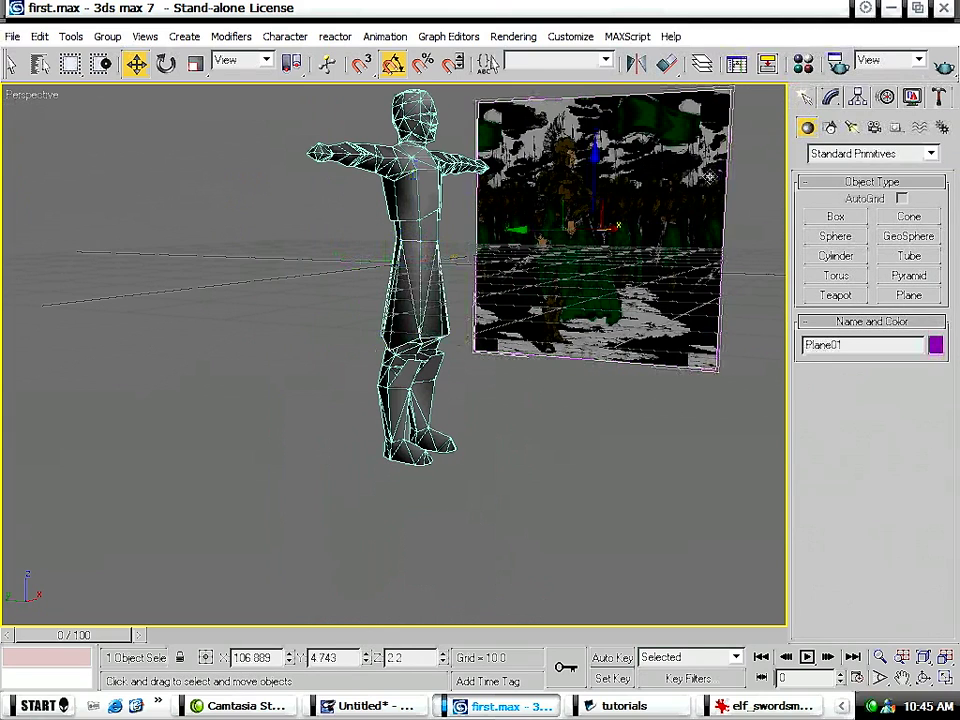
{"action": "left_click_drag", "start_coordinate": [619, 230], "coordinate": [492, 286]}
{"action": "middle_click_drag", "start_coordinate": [542, 411], "coordinate": [618, 396], "text": "alt"}
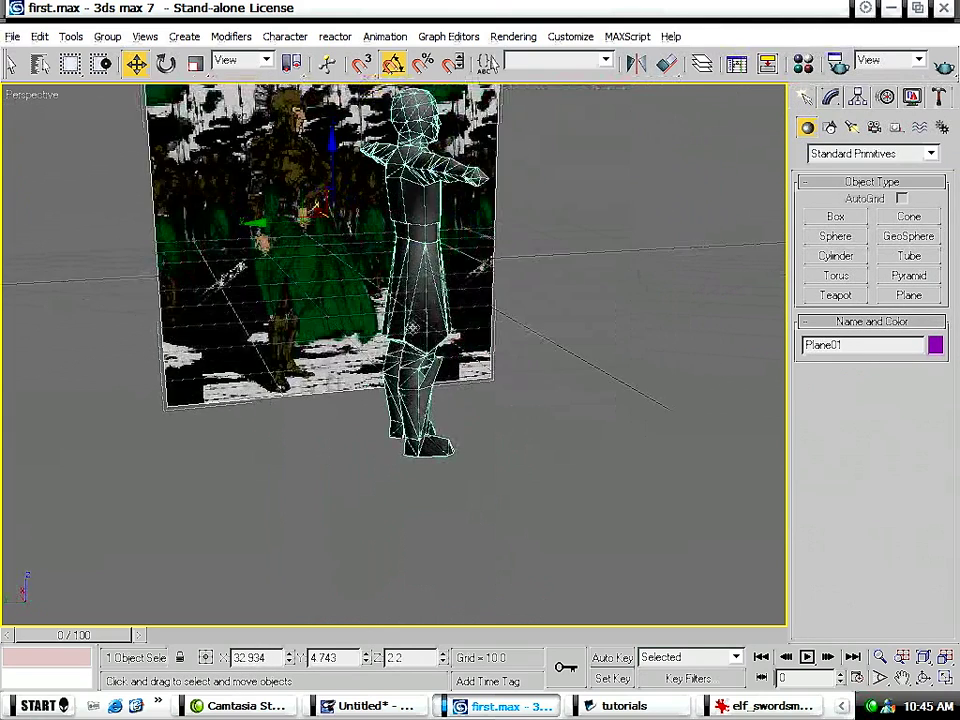
Select the skirt and lower its front centre hem edge to Z -12.449.
{"action": "scroll", "coordinate": [398, 326], "scroll_direction": "up", "scroll_amount": 4}
{"action": "middle_click_drag", "start_coordinate": [390, 229], "coordinate": [407, 294]}
{"action": "middle_click_drag", "start_coordinate": [556, 338], "coordinate": [244, 306], "text": "alt"}
{"action": "left_click", "coordinate": [366, 296]}
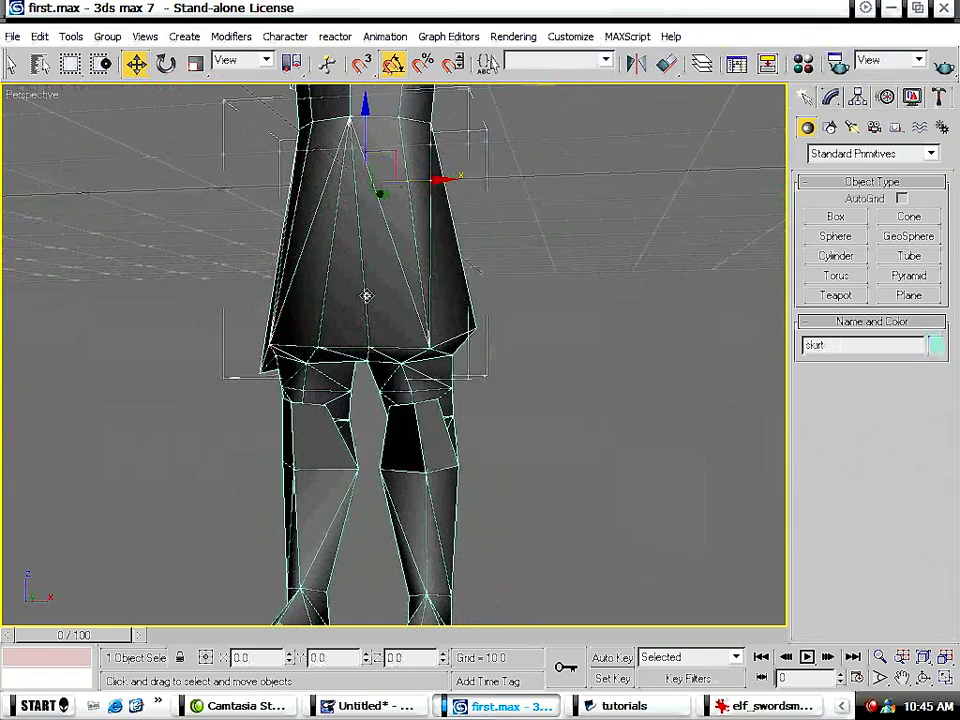
{"action": "key", "text": "q"}
{"action": "key", "text": "1"}
{"action": "middle_click_drag", "start_coordinate": [318, 322], "coordinate": [360, 328], "text": "alt"}
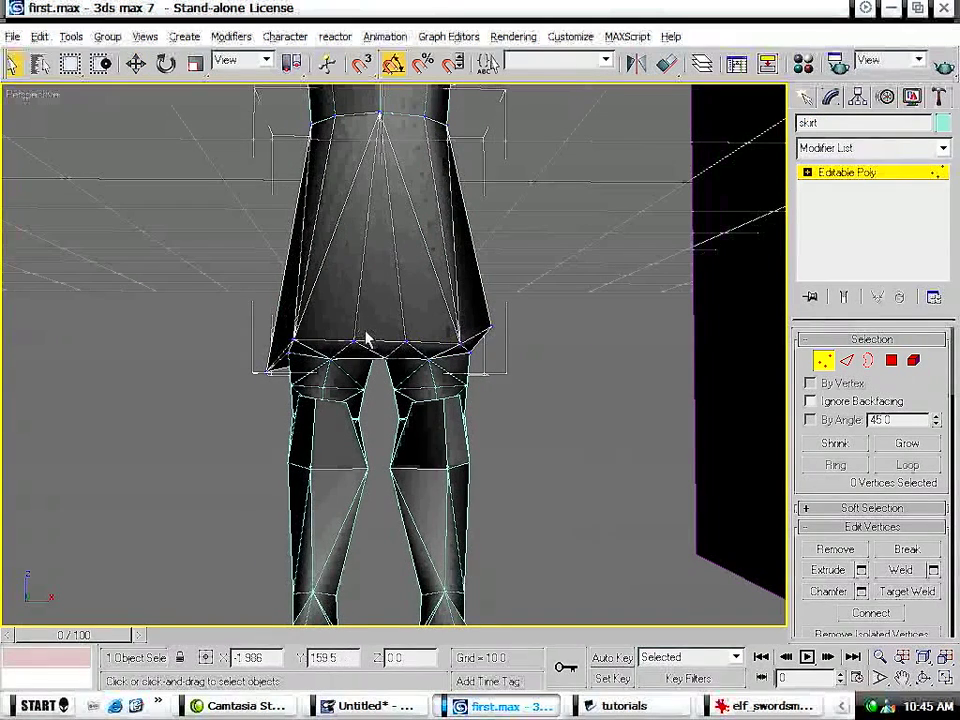
{"action": "key", "text": "2"}
{"action": "key", "text": "w"}
{"action": "left_click_drag", "start_coordinate": [380, 289], "coordinate": [379, 319]}
{"action": "middle_click_drag", "start_coordinate": [311, 336], "coordinate": [347, 386], "text": "alt"}
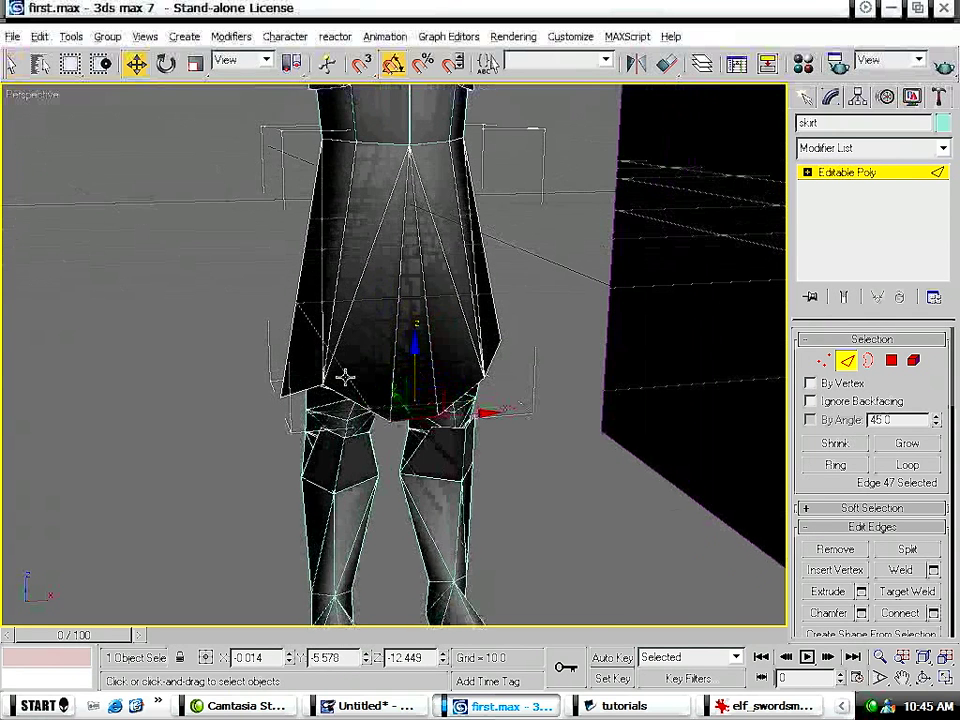
Move the front hem vertex beside the lowered centre edge inward along X by about 1.6.
{"action": "key", "text": "1"}
{"action": "left_click", "coordinate": [323, 383]}
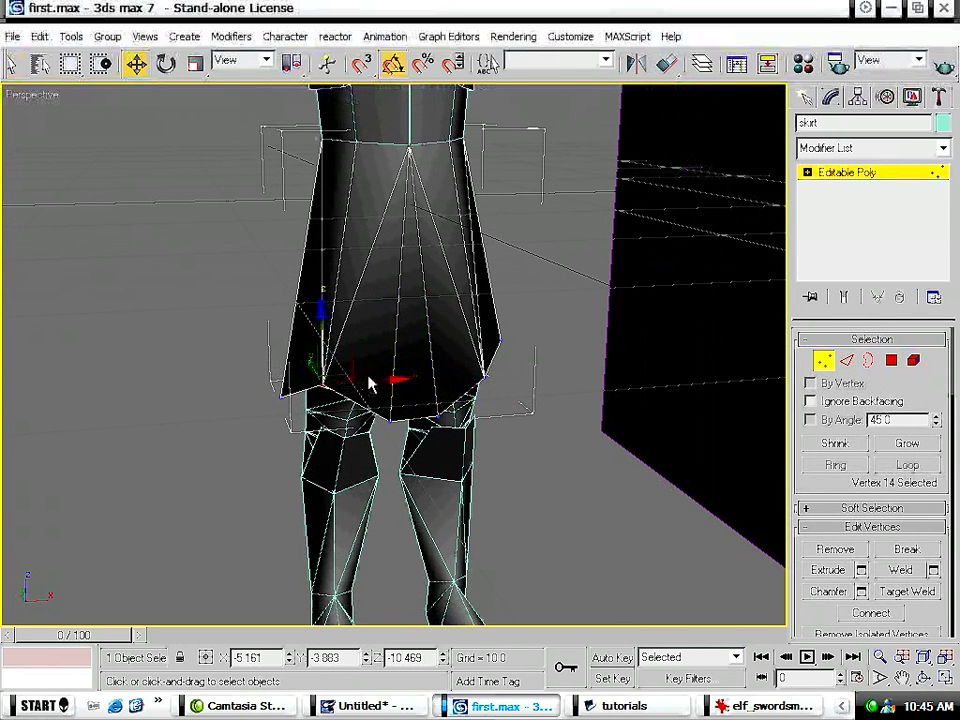
{"action": "left_click_drag", "start_coordinate": [371, 378], "coordinate": [399, 377]}
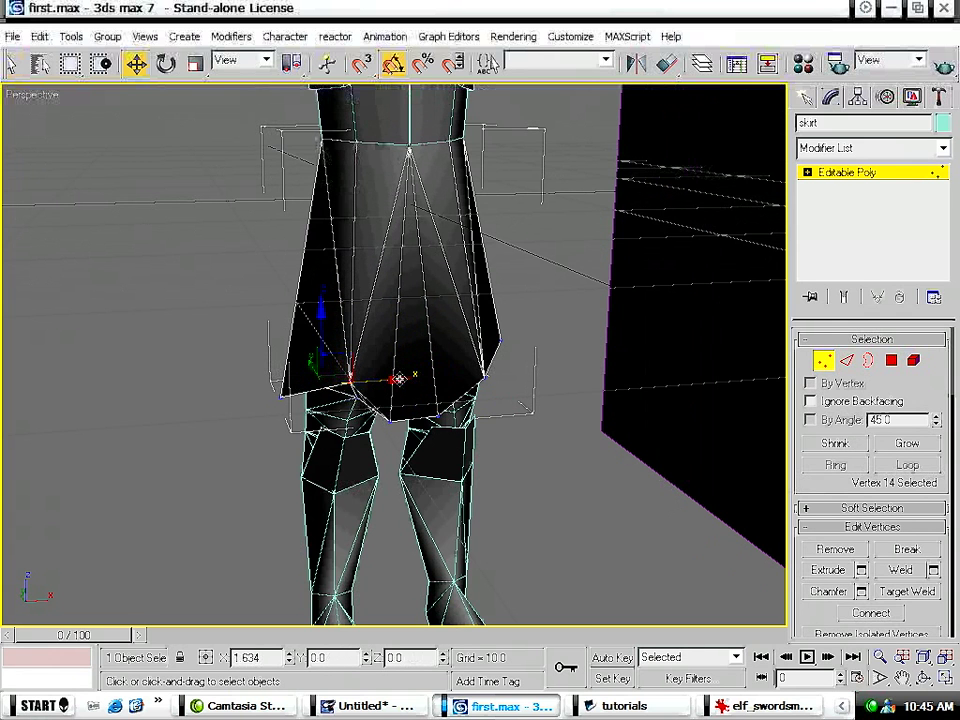
Move the outer side hem vertex on the same side inward to X -6.551 and shift its neighbouring hem vertex inward along X.
{"action": "left_click", "coordinate": [283, 397]}
{"action": "middle_click_drag", "start_coordinate": [365, 393], "coordinate": [340, 387], "text": "alt"}
{"action": "left_click_drag", "start_coordinate": [338, 387], "coordinate": [346, 386]}
{"action": "middle_click_drag", "start_coordinate": [322, 410], "coordinate": [311, 396], "text": "alt"}
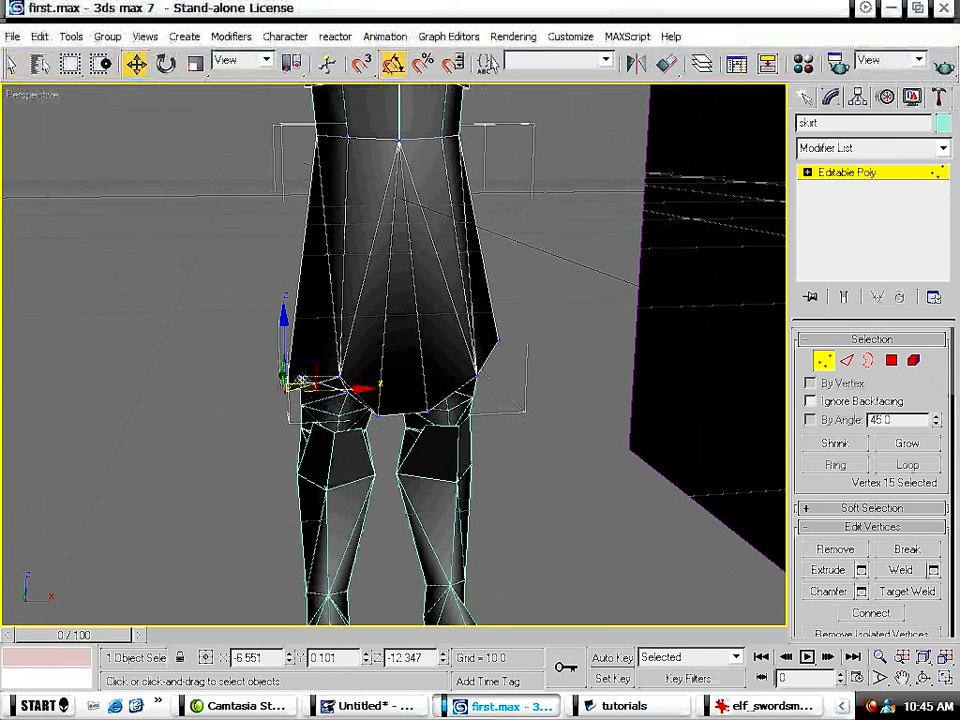
{"action": "left_click", "coordinate": [301, 380]}
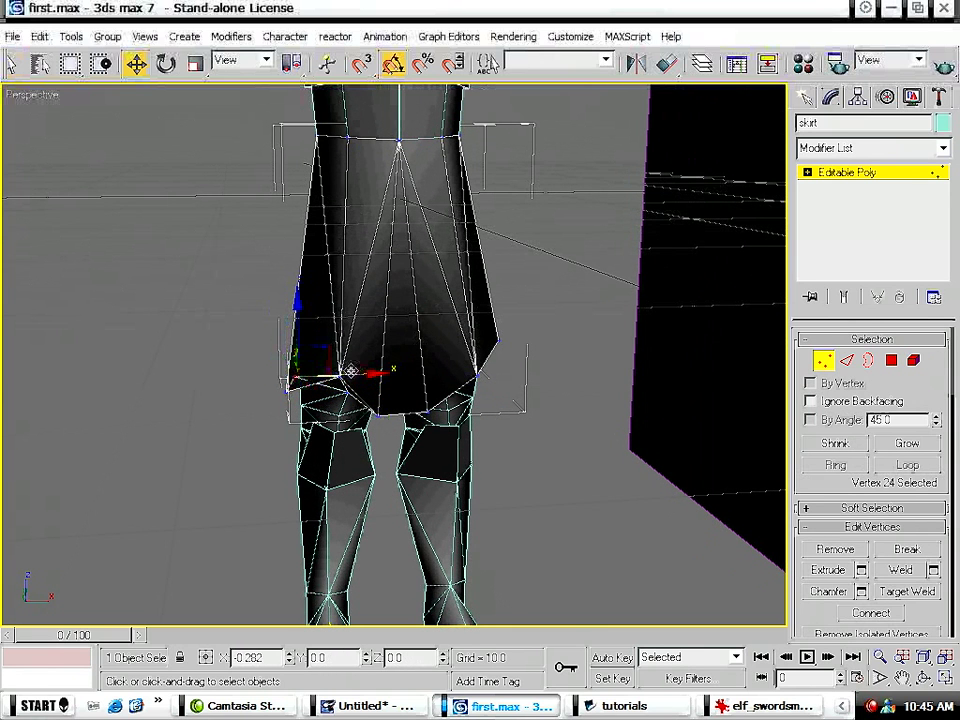
{"action": "left_click_drag", "start_coordinate": [345, 370], "coordinate": [356, 371]}
Lower the skirt's back hem vertex next to the side edge along Z.
{"action": "middle_click_drag", "start_coordinate": [307, 413], "coordinate": [598, 388], "text": "alt"}
{"action": "left_click", "coordinate": [470, 355]}
{"action": "left_click_drag", "start_coordinate": [474, 305], "coordinate": [474, 322]}
Lower the skirt's outer side hem vertex on the opposite side, then adjust it and the neighbouring front hem vertex along X.
{"action": "middle_click_drag", "start_coordinate": [474, 322], "coordinate": [476, 368], "text": "alt"}
{"action": "left_click", "coordinate": [490, 336]}
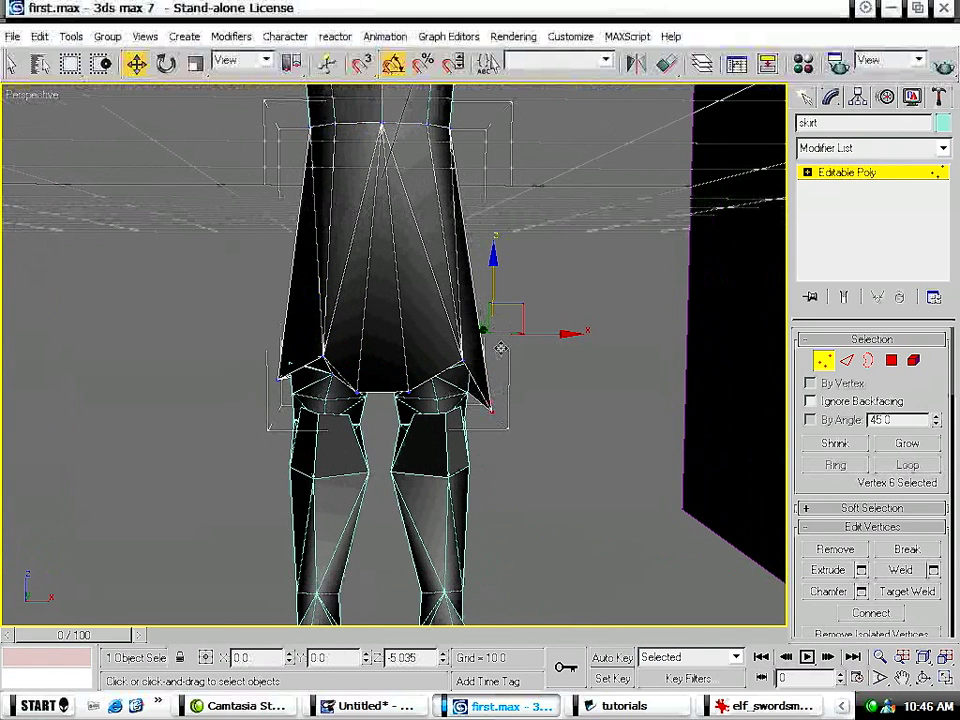
{"action": "left_click_drag", "start_coordinate": [500, 346], "coordinate": [518, 346]}
{"action": "left_click_drag", "start_coordinate": [544, 389], "coordinate": [537, 389]}
{"action": "middle_click_drag", "start_coordinate": [510, 408], "coordinate": [488, 380], "text": "alt"}
{"action": "left_click", "coordinate": [465, 356]}
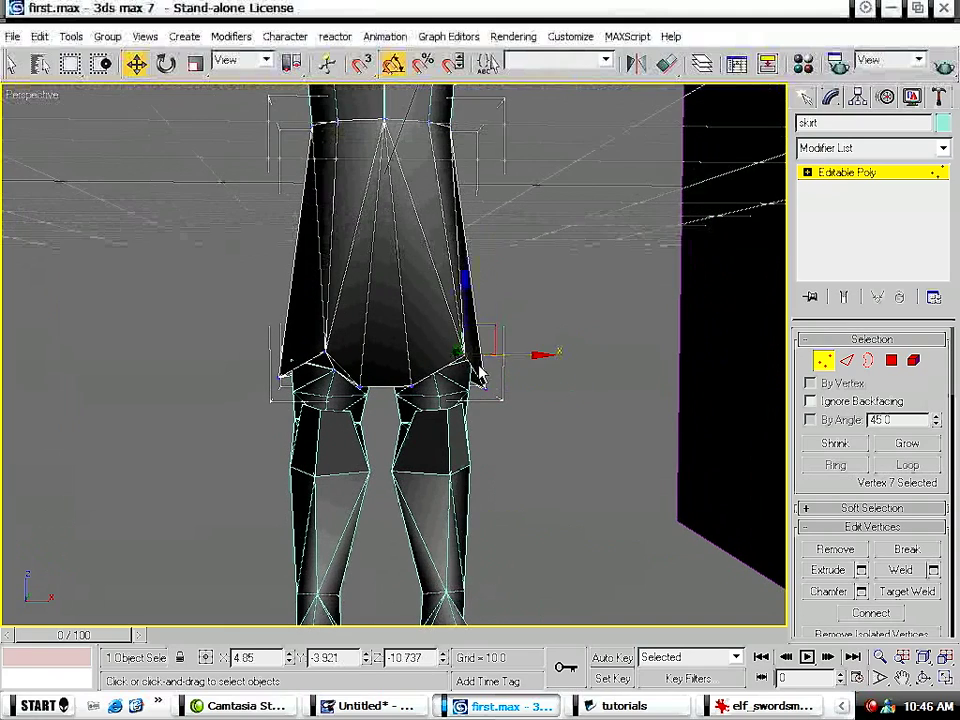
{"action": "left_click_drag", "start_coordinate": [509, 355], "coordinate": [497, 355]}
Lower the back hem vertex near that side to Z -12.332, and lower the next back hem vertex slightly as well.
{"action": "middle_click_drag", "start_coordinate": [369, 377], "coordinate": [345, 370], "text": "alt"}
{"action": "left_click", "coordinate": [343, 356]}
{"action": "left_click_drag", "start_coordinate": [340, 305], "coordinate": [340, 326]}
{"action": "mouse_move", "coordinate": [532, 342]}
{"action": "middle_mouse_down", "text": "alt"}
{"action": "mouse_move", "coordinate": [412, 333]}
{"action": "mouse_move", "coordinate": [386, 338]}
{"action": "mouse_move", "coordinate": [386, 347]}
{"action": "middle_mouse_up", "text": "alt"}
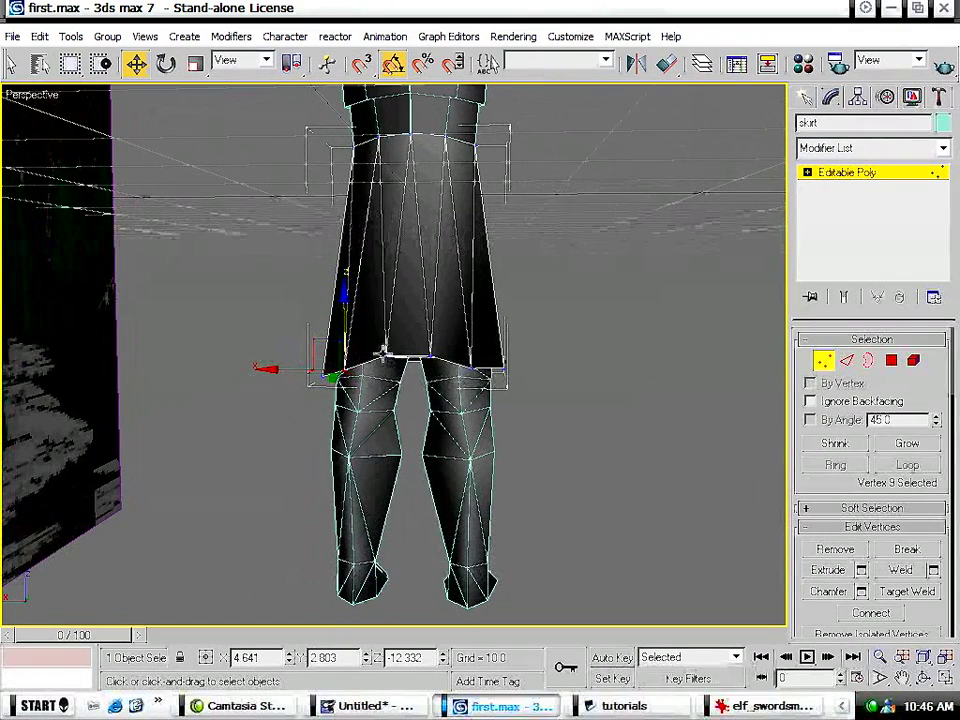
{"action": "left_click_drag", "start_coordinate": [383, 312], "coordinate": [385, 321]}
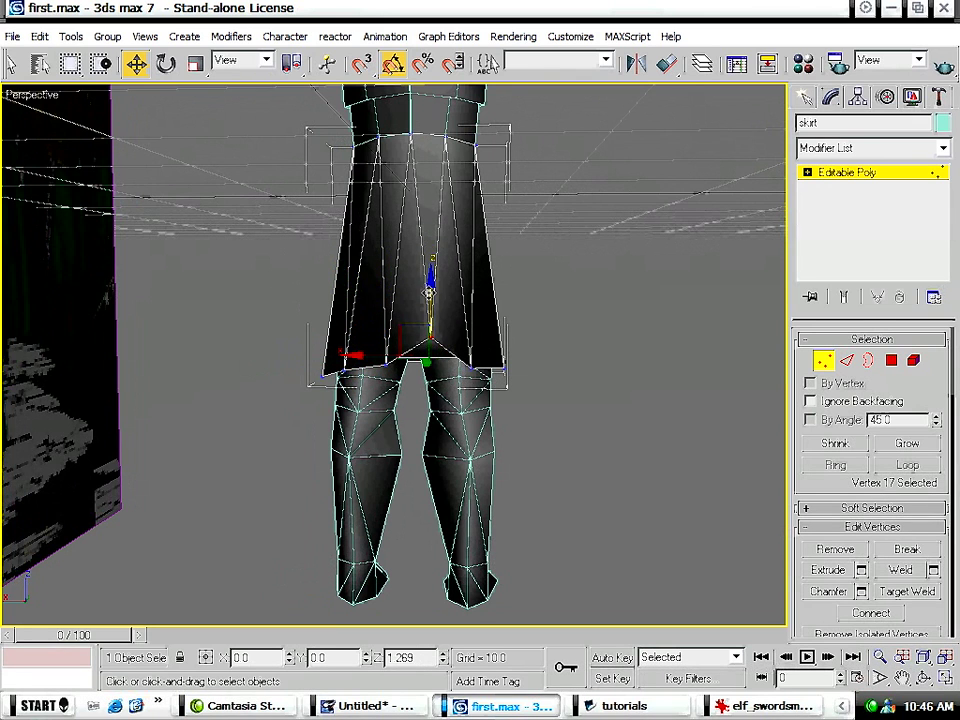
Raise the central back hem vertex to Z -9.829 and shift its outer neighbour to X -4.227, Z -10.893.
{"action": "left_click_drag", "start_coordinate": [429, 293], "coordinate": [429, 292]}
{"action": "middle_click_drag", "start_coordinate": [496, 390], "coordinate": [490, 358], "text": "alt"}
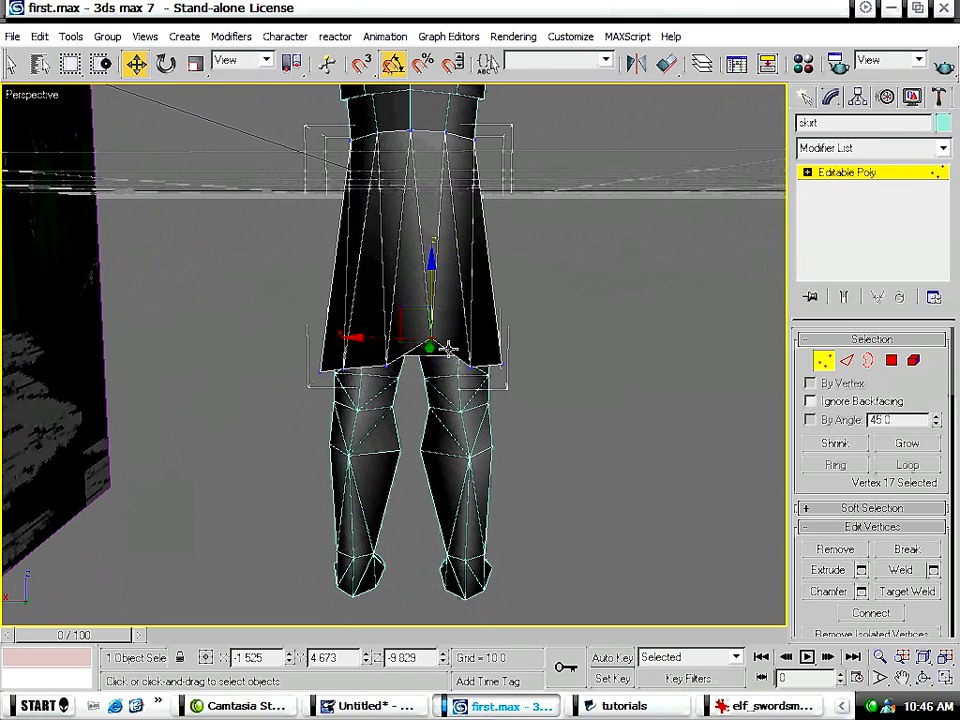
{"action": "middle_click_drag", "start_coordinate": [572, 372], "coordinate": [427, 408], "text": "alt"}
{"action": "left_click", "coordinate": [427, 387]}
{"action": "left_click_drag", "start_coordinate": [427, 340], "coordinate": [451, 335]}
{"action": "middle_click_drag", "start_coordinate": [615, 338], "coordinate": [660, 345], "text": "alt"}
{"action": "middle_click_drag", "start_coordinate": [708, 378], "coordinate": [497, 393], "text": "alt"}
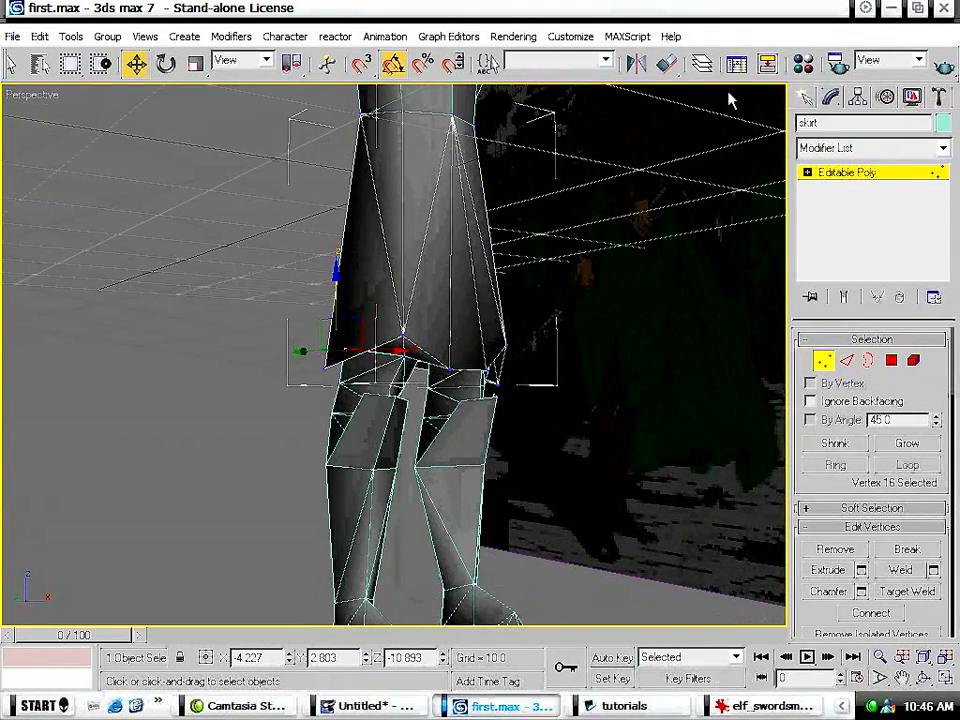
Leave the skirt's vertex editing, switch to wireframe display and open Body_400 for vertex editing.
{"action": "left_click", "coordinate": [828, 174]}
{"action": "key", "text": "F3"}
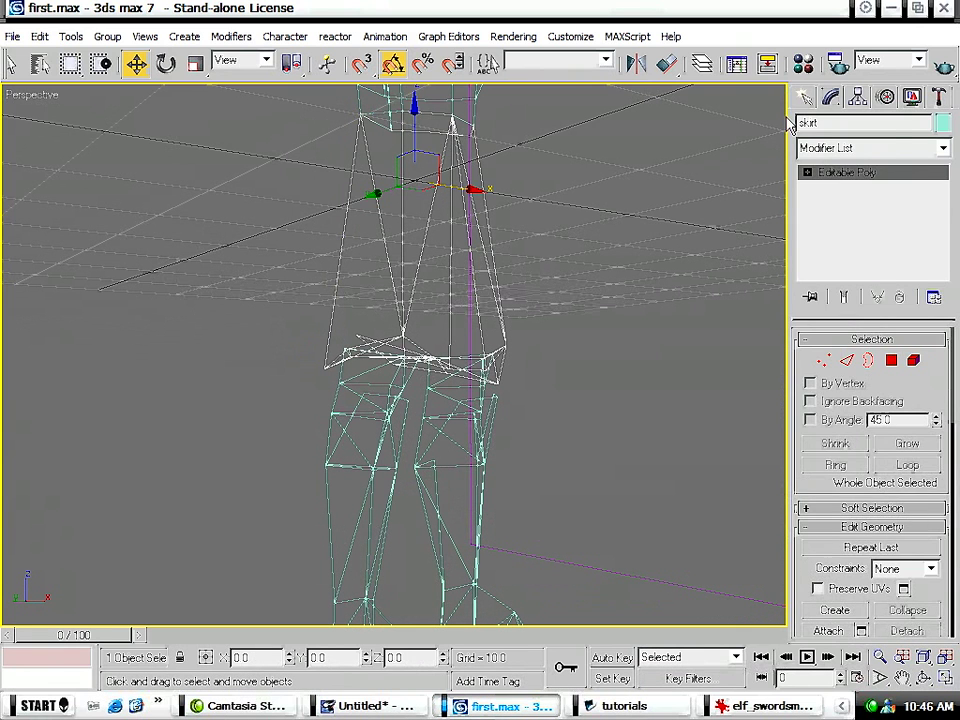
{"action": "left_click", "coordinate": [806, 96]}
{"action": "left_click", "coordinate": [641, 253]}
{"action": "left_click", "coordinate": [349, 394]}
{"action": "key", "text": "1"}
Try to snap the leg's outer top vertex onto the skirt's central back hem vertex.
{"action": "left_click", "coordinate": [345, 350]}
{"action": "key", "text": "s"}
{"action": "left_click_drag", "start_coordinate": [344, 349], "coordinate": [357, 338]}
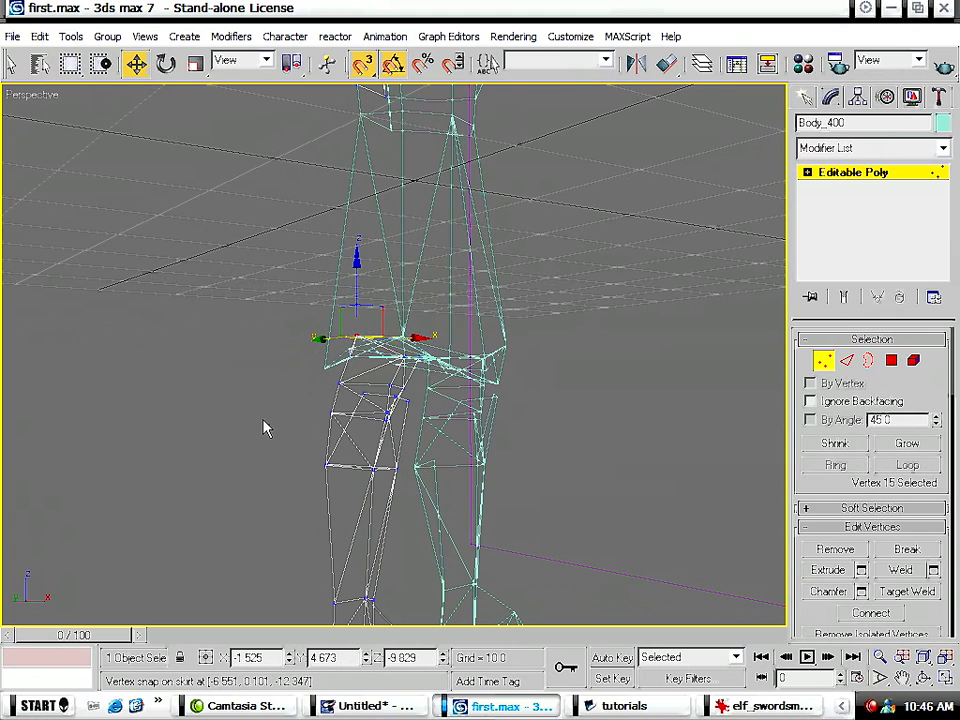
{"action": "key", "text": "F3"}
{"action": "middle_click_drag", "start_coordinate": [373, 410], "coordinate": [506, 345], "text": "alt"}
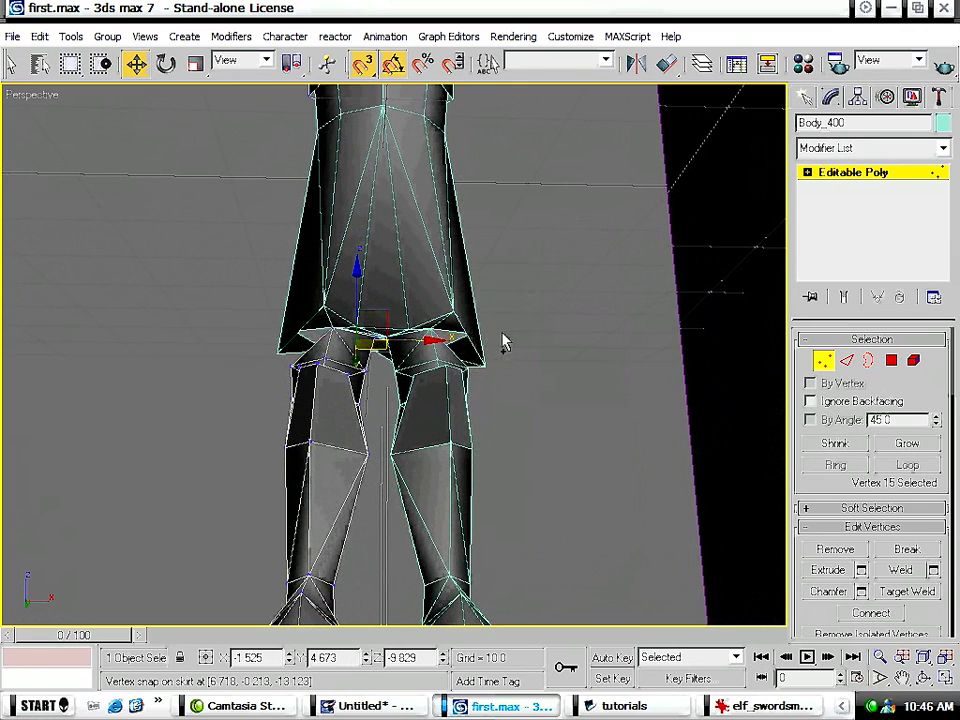
{"action": "key", "text": "ctrl+z"}
Snap the leg's outer top vertex to the adjacent skirt vertex at the hem and clear the vertex selection.
{"action": "key", "text": "F3"}
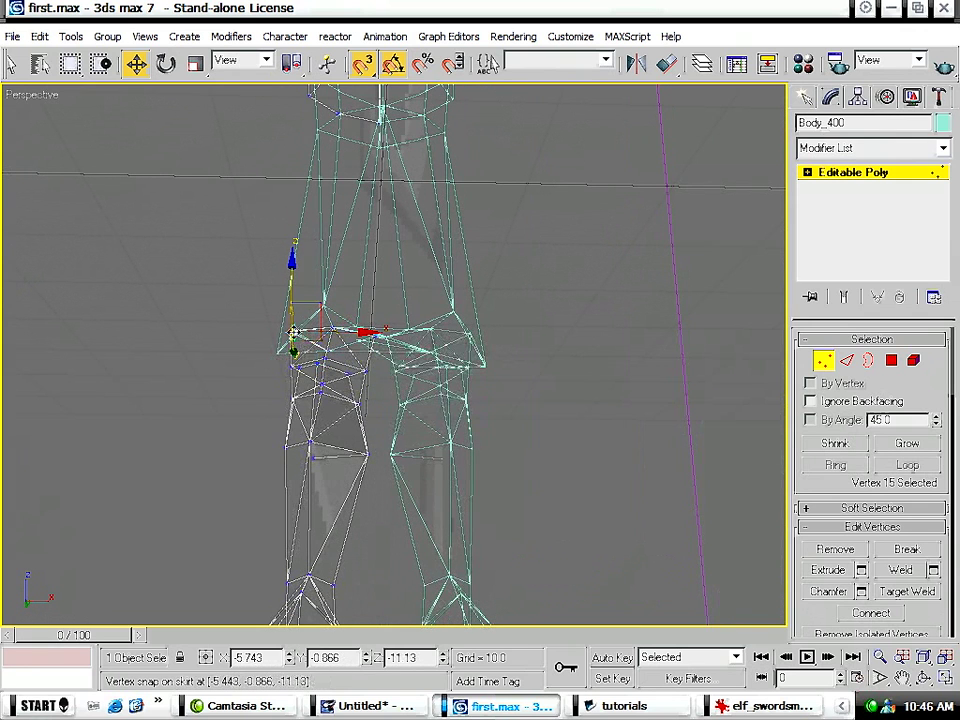
{"action": "left_click_drag", "start_coordinate": [290, 330], "coordinate": [293, 328]}
{"action": "key", "text": "F3"}
{"action": "left_click", "coordinate": [576, 321]}
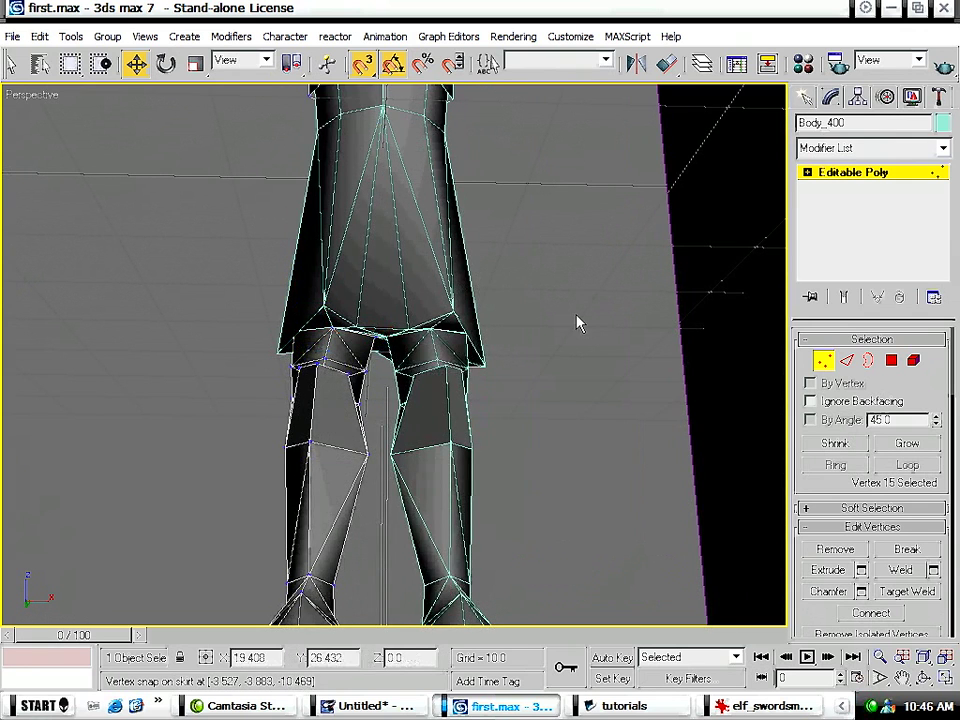
Leave the body's vertex editing, hide the mesh edges and examine the whole character shaded.
{"action": "middle_click_drag", "start_coordinate": [505, 328], "coordinate": [476, 388], "text": "alt"}
{"action": "scroll", "coordinate": [476, 388], "scroll_direction": "down", "scroll_amount": 6}
{"action": "middle_click_drag", "start_coordinate": [436, 334], "coordinate": [461, 354], "text": "alt"}
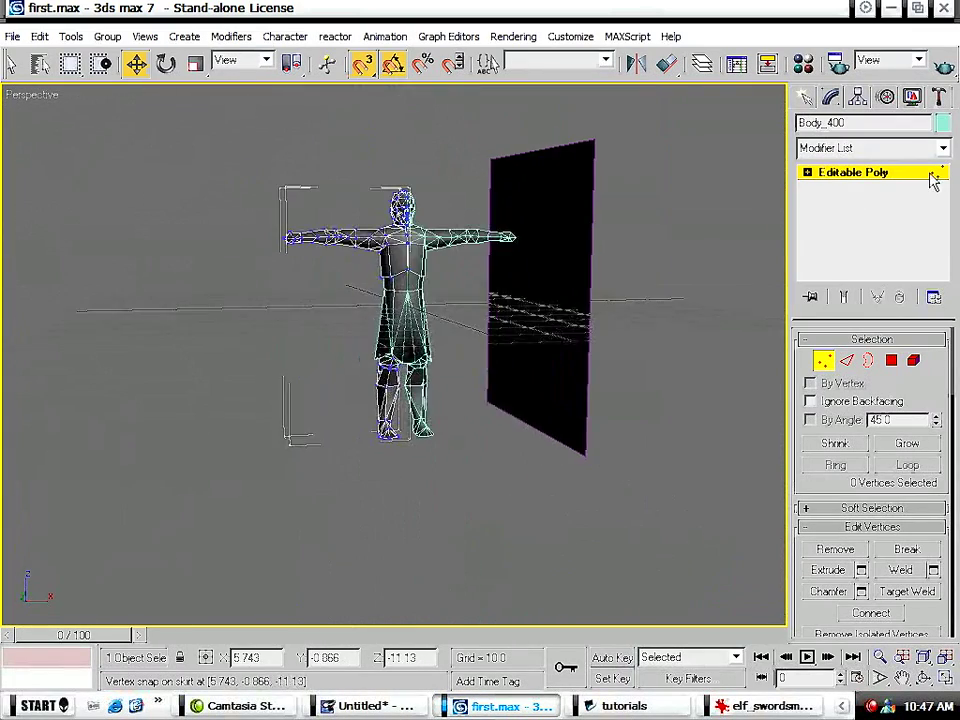
{"action": "left_click", "coordinate": [895, 173]}
{"action": "left_click", "coordinate": [630, 247]}
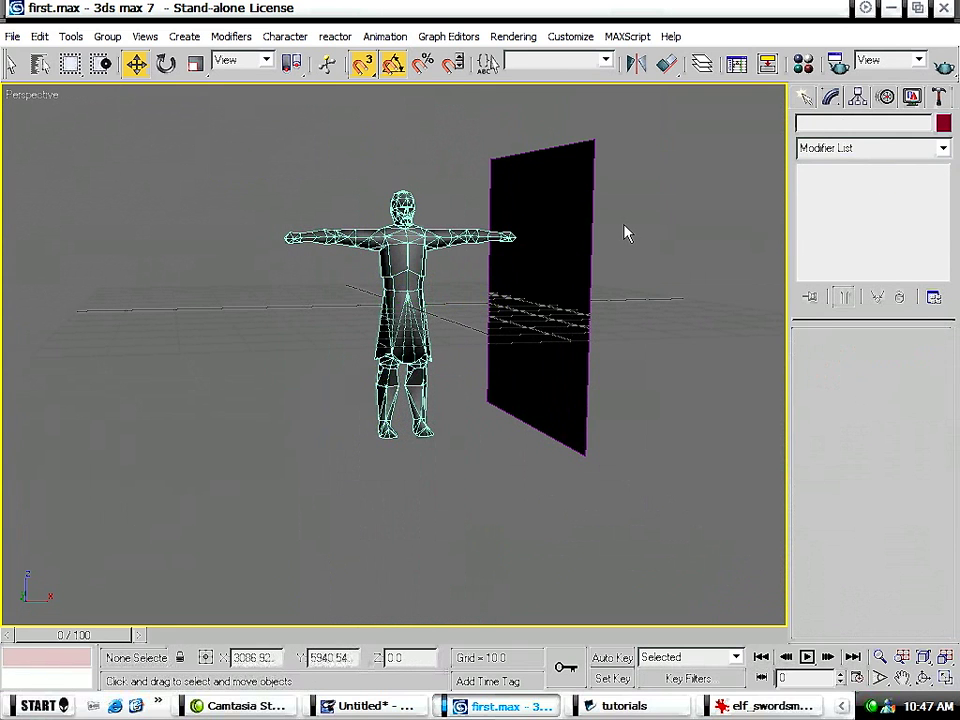
{"action": "key", "text": "F3"}
{"action": "middle_click_drag", "start_coordinate": [480, 229], "coordinate": [515, 342]}
{"action": "key", "text": "q"}
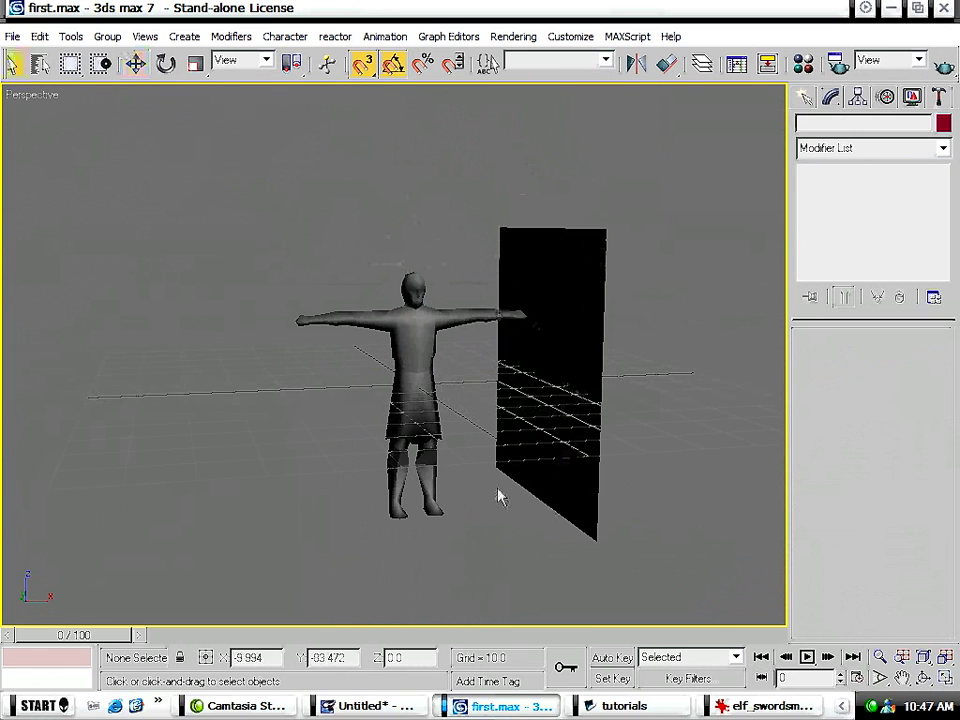
{"action": "scroll", "coordinate": [518, 528], "scroll_direction": "up", "scroll_amount": 5}
{"action": "middle_click_drag", "start_coordinate": [593, 455], "coordinate": [552, 446], "text": "alt"}
Select the body with its edges shown and adjust the height of the upper arm's underside vertices, bringing the pair to Z 13.077.
{"action": "left_click", "coordinate": [327, 286]}
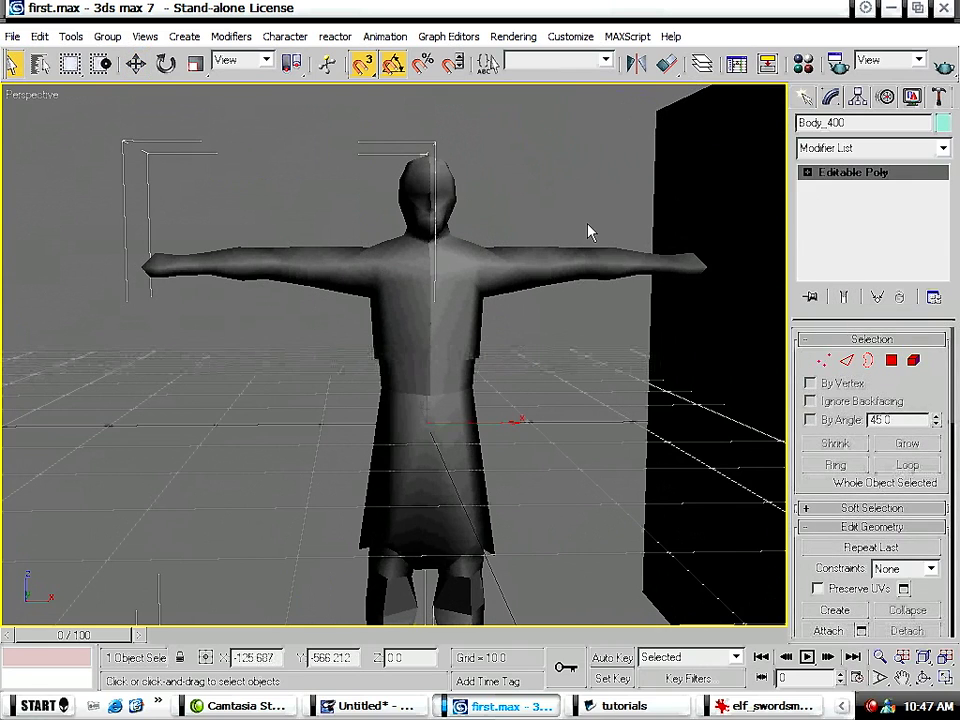
{"action": "key", "text": "F4"}
{"action": "scroll", "coordinate": [401, 285], "scroll_direction": "up", "scroll_amount": 5}
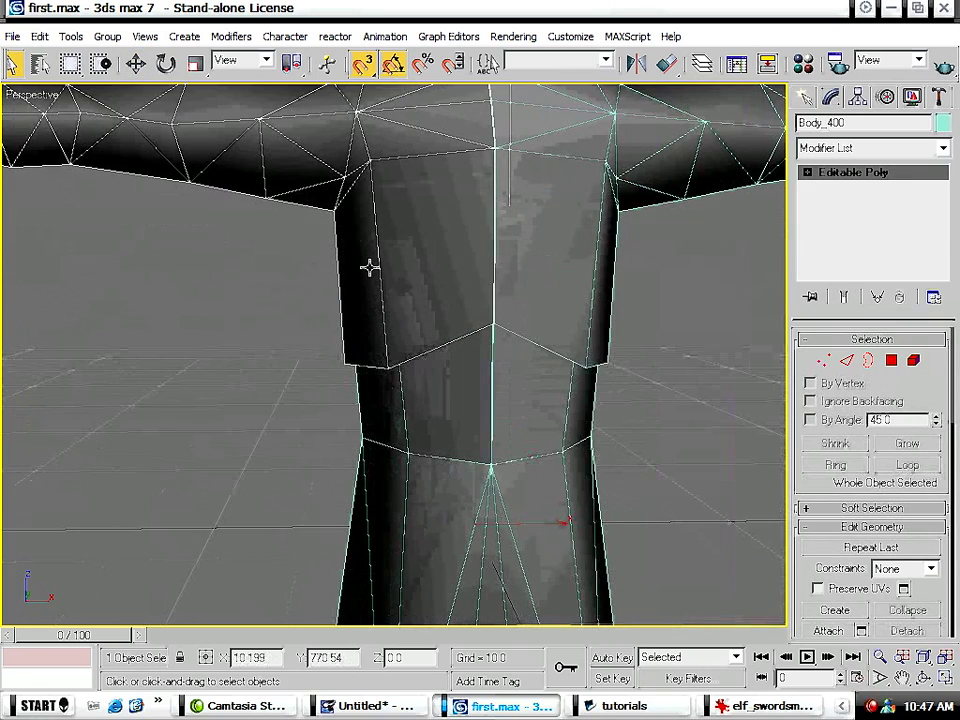
{"action": "key", "text": "1"}
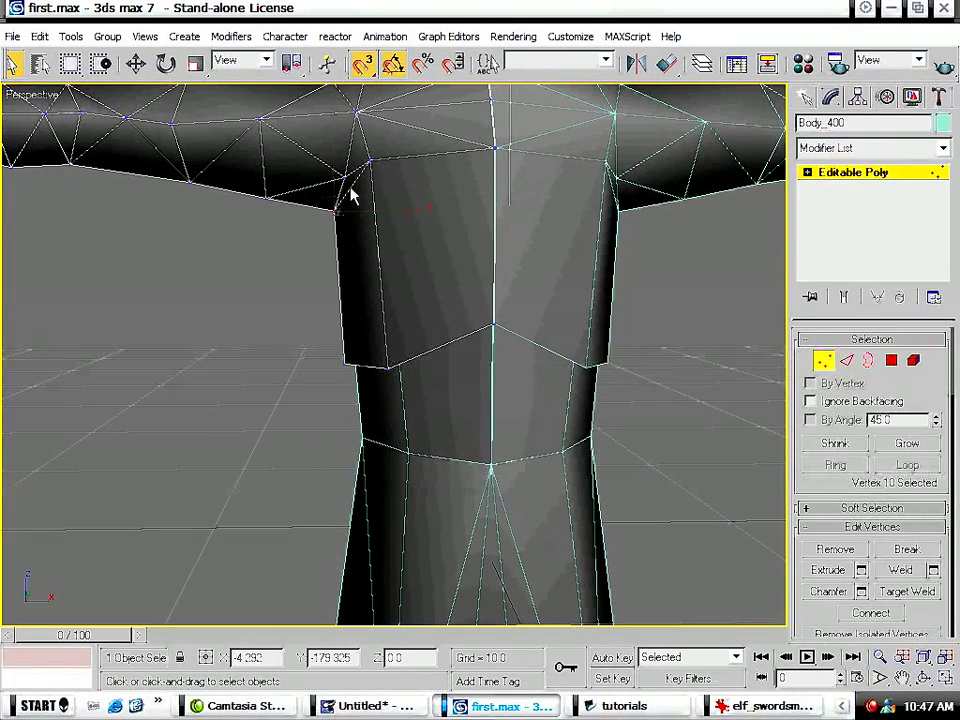
{"action": "key", "text": "w"}
{"action": "left_click_drag", "start_coordinate": [347, 180], "coordinate": [345, 120]}
{"action": "left_click", "coordinate": [346, 175]}
{"action": "left_click", "coordinate": [263, 197]}
{"action": "scroll", "coordinate": [250, 208], "scroll_direction": "down", "scroll_amount": 3}
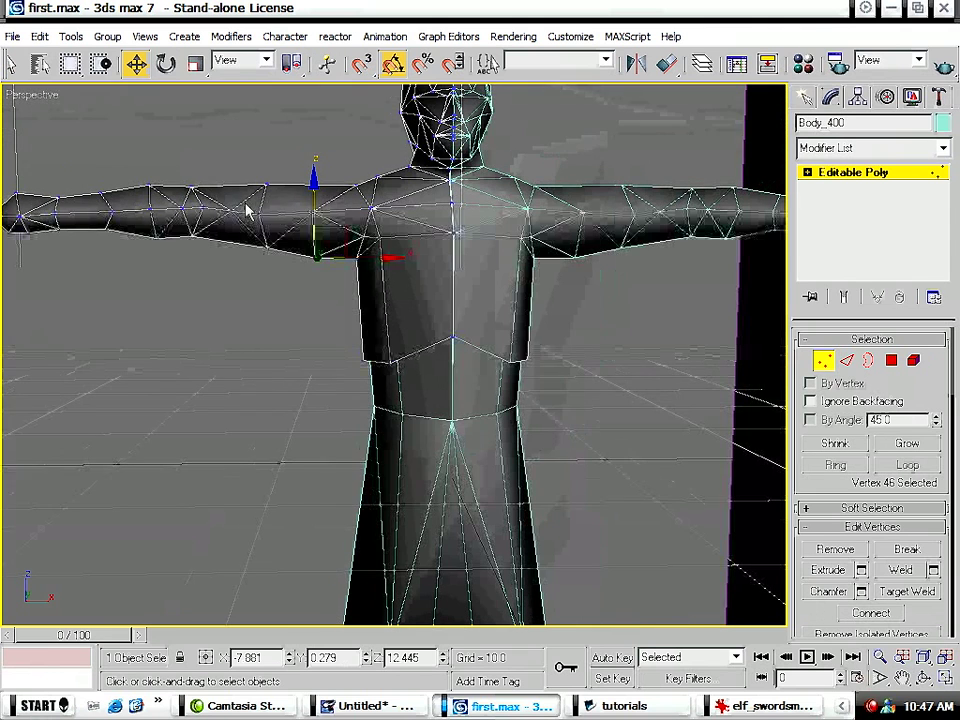
{"action": "left_click_drag", "start_coordinate": [313, 200], "coordinate": [315, 194]}
{"action": "left_click_drag", "start_coordinate": [302, 257], "coordinate": [252, 239]}
{"action": "left_click_drag", "start_coordinate": [291, 200], "coordinate": [292, 195]}
Try to move the upper arm's front vertex forward along Y to -1.981.
{"action": "middle_click_drag", "start_coordinate": [172, 262], "coordinate": [285, 461]}
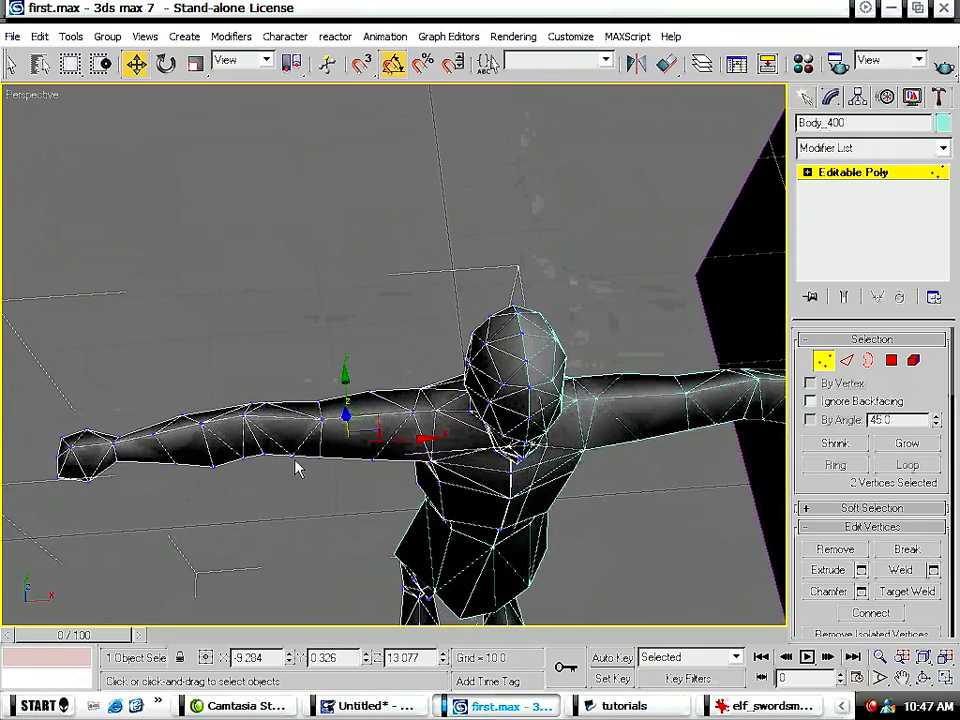
{"action": "left_click", "coordinate": [373, 457]}
{"action": "left_click_drag", "start_coordinate": [367, 403], "coordinate": [360, 418]}
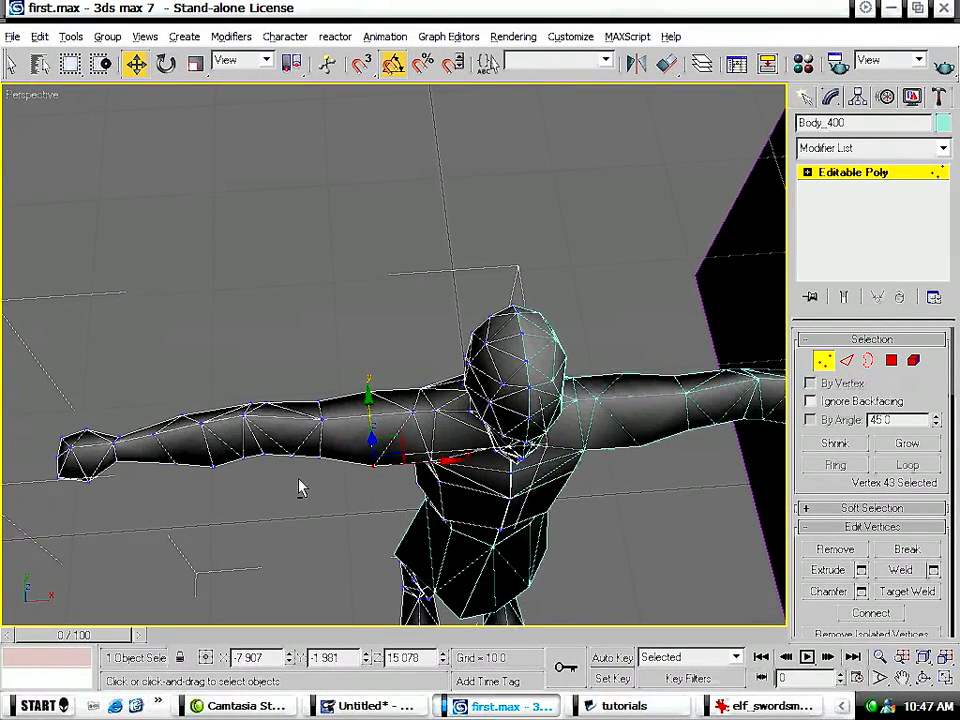
{"action": "middle_click_drag", "start_coordinate": [296, 476], "coordinate": [303, 500], "text": "alt"}
{"action": "key", "text": "ctrl+z"}
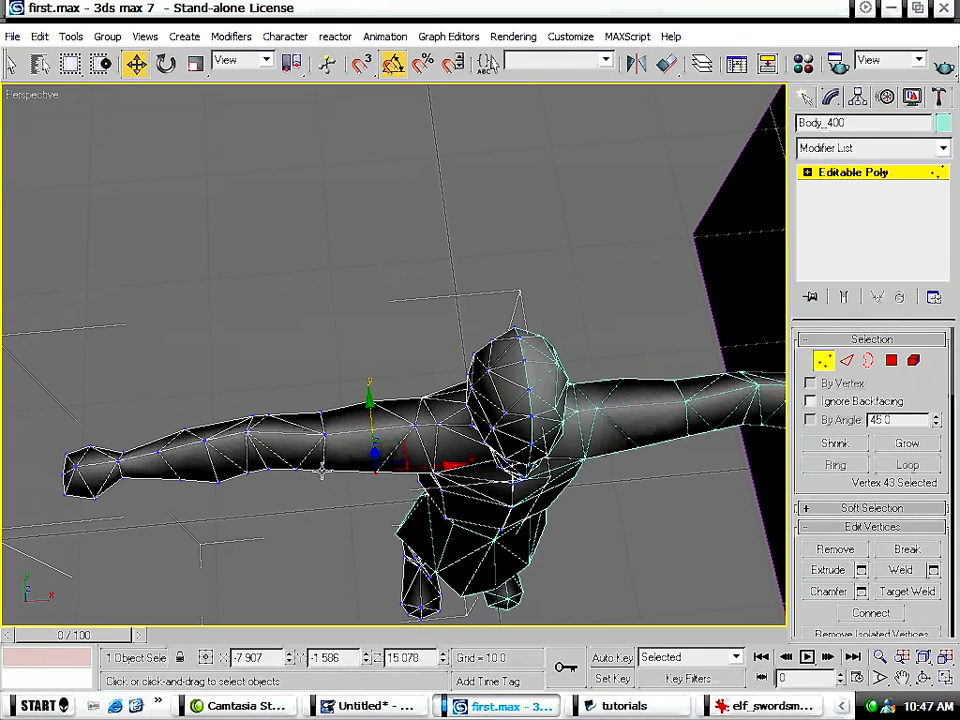
Move the next front arm vertex toward the elbow to X -10.914, Y -1.453, and nudge the upper arm's back vertex along Y.
{"action": "left_click", "coordinate": [321, 470]}
{"action": "left_click_drag", "start_coordinate": [320, 412], "coordinate": [320, 417]}
{"action": "left_click", "coordinate": [378, 370]}
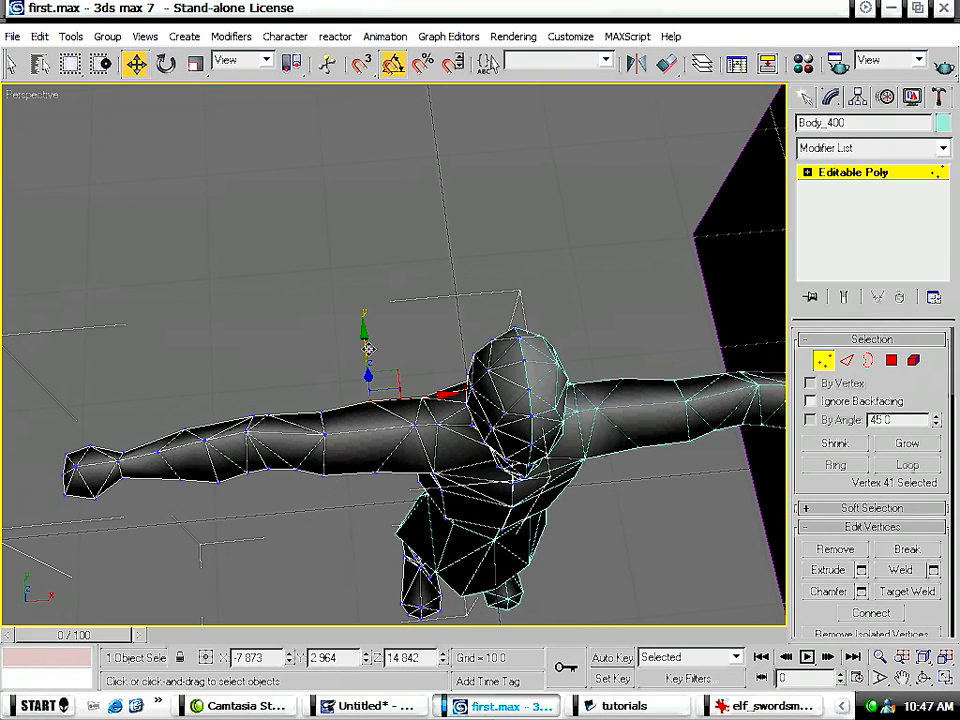
{"action": "left_click_drag", "start_coordinate": [368, 346], "coordinate": [366, 347]}
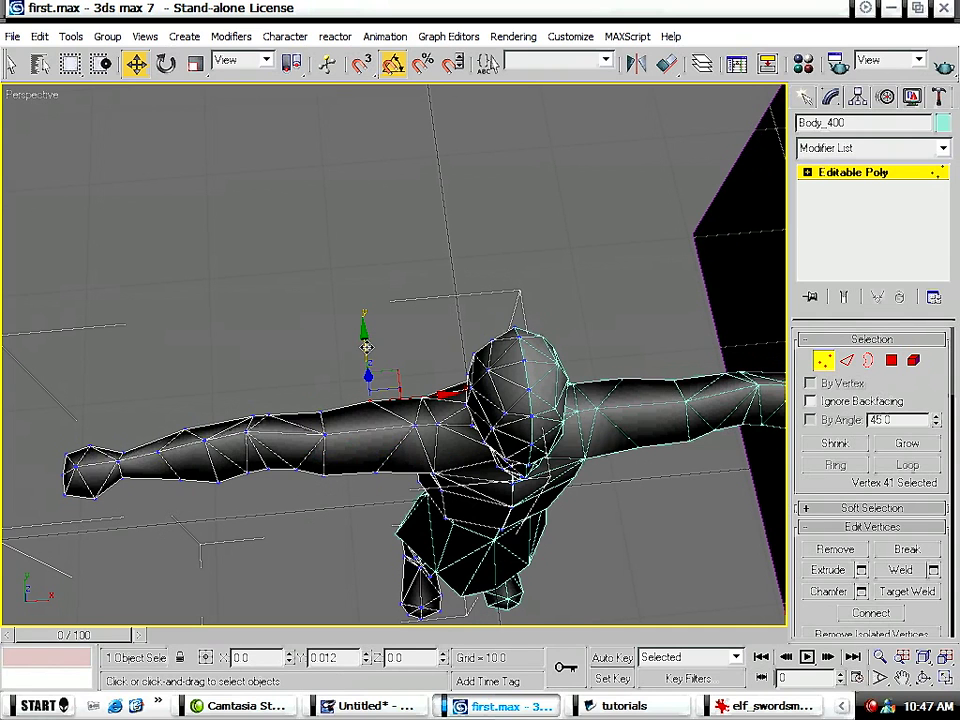
{"action": "left_click", "coordinate": [324, 473]}
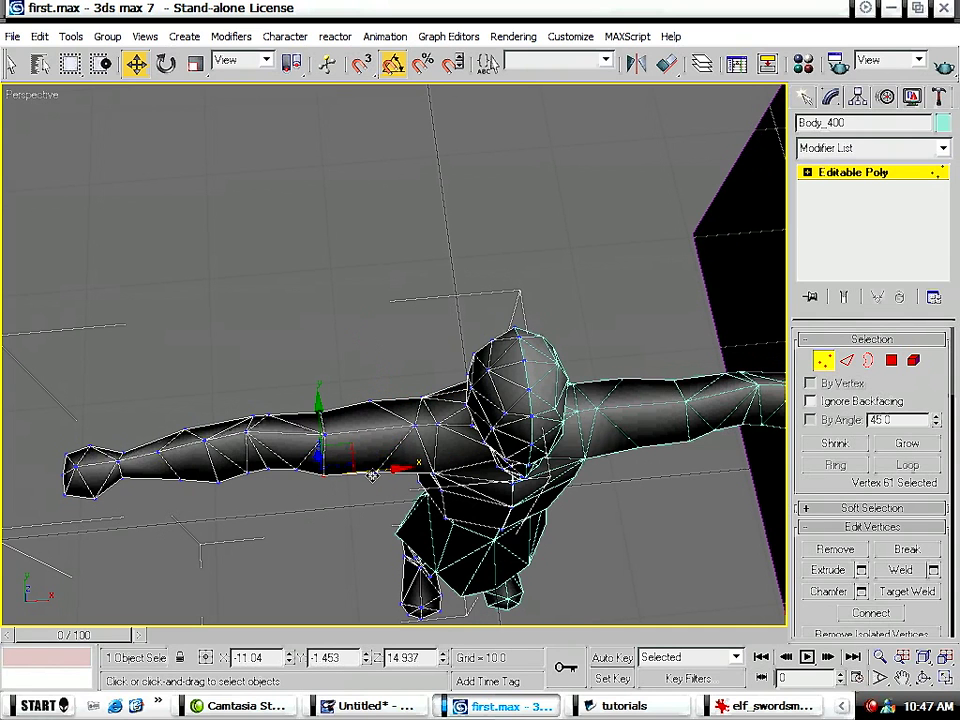
{"action": "left_click_drag", "start_coordinate": [375, 473], "coordinate": [373, 472]}
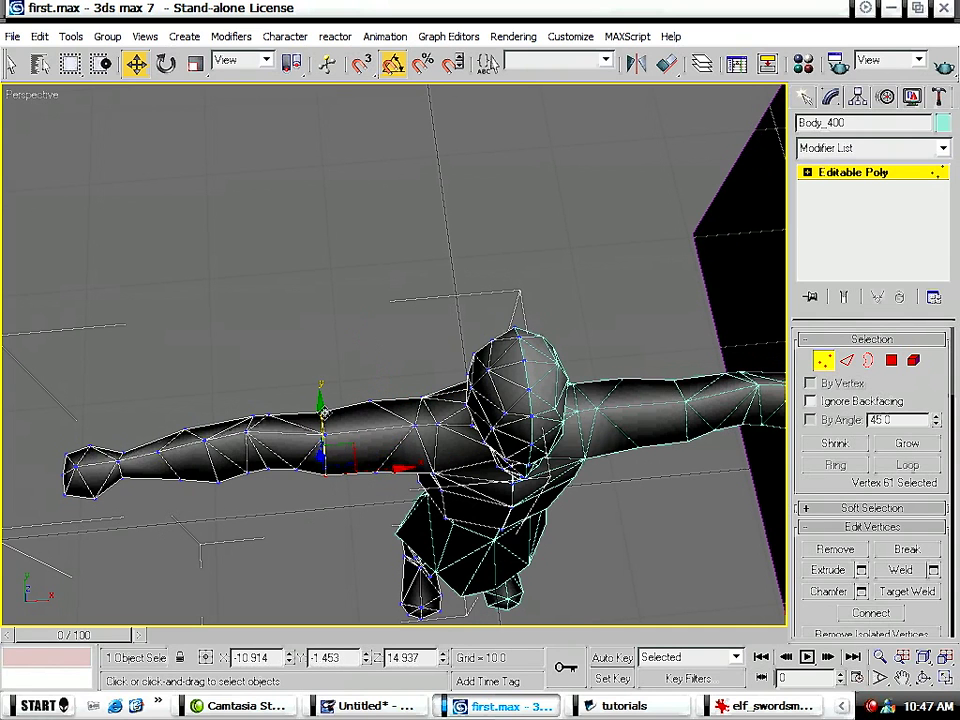
Examine the reshaped arm and the whole body from several angles.
{"action": "middle_click_drag", "start_coordinate": [469, 519], "coordinate": [558, 420], "text": "alt"}
{"action": "middle_click_drag", "start_coordinate": [564, 568], "coordinate": [585, 253]}
{"action": "middle_click_drag", "start_coordinate": [583, 617], "coordinate": [553, 325]}
{"action": "mouse_move", "coordinate": [545, 478]}
{"action": "middle_mouse_down", "text": "alt"}
{"action": "mouse_move", "coordinate": [482, 476]}
{"action": "mouse_move", "coordinate": [553, 476]}
{"action": "middle_mouse_up", "text": "alt"}
{"action": "middle_click_drag", "start_coordinate": [560, 372], "coordinate": [522, 602]}
{"action": "middle_click_drag", "start_coordinate": [608, 394], "coordinate": [640, 604]}
{"action": "middle_click_drag", "start_coordinate": [467, 338], "coordinate": [516, 300], "text": "alt"}
Leave the body's vertex editing and save the scene as second.max in the tutorials folder, replacing the existing file.
{"action": "left_click", "coordinate": [886, 178]}
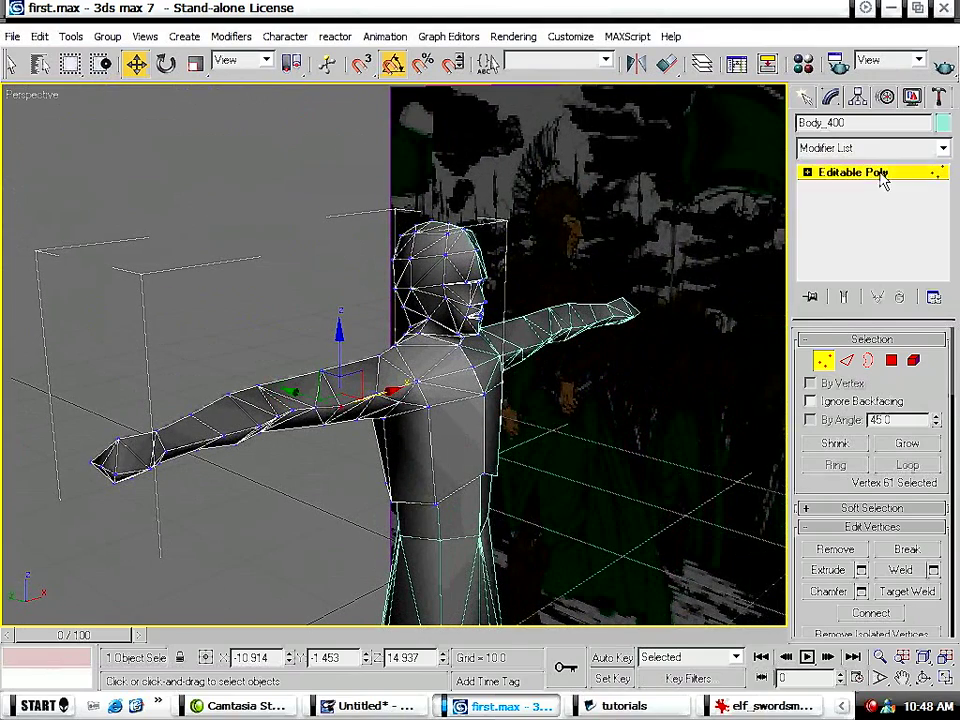
{"action": "left_click", "coordinate": [881, 176]}
{"action": "left_click", "coordinate": [806, 97]}
{"action": "left_click", "coordinate": [107, 158]}
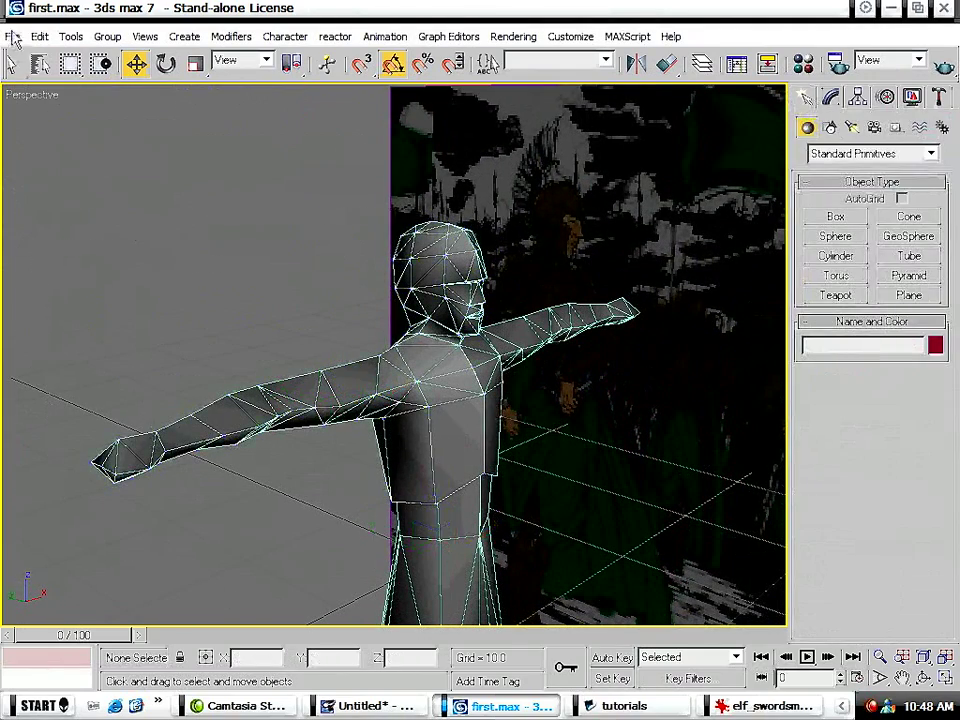
{"action": "left_click", "coordinate": [13, 37]}
{"action": "left_click", "coordinate": [64, 146]}
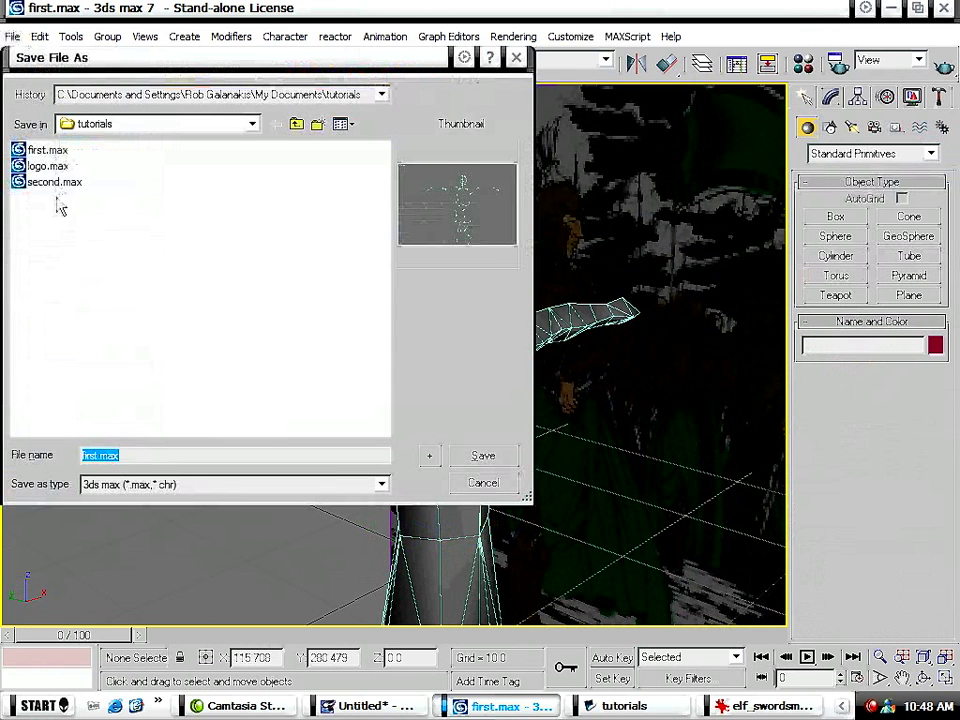
{"action": "left_click", "coordinate": [52, 183]}
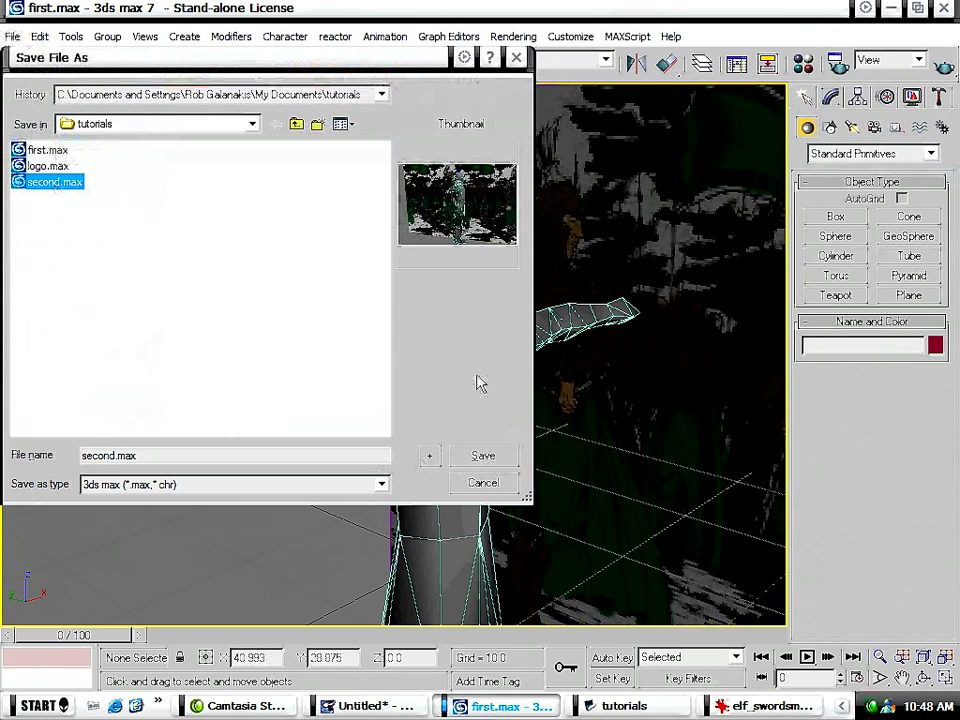
{"action": "left_click", "coordinate": [478, 457]}
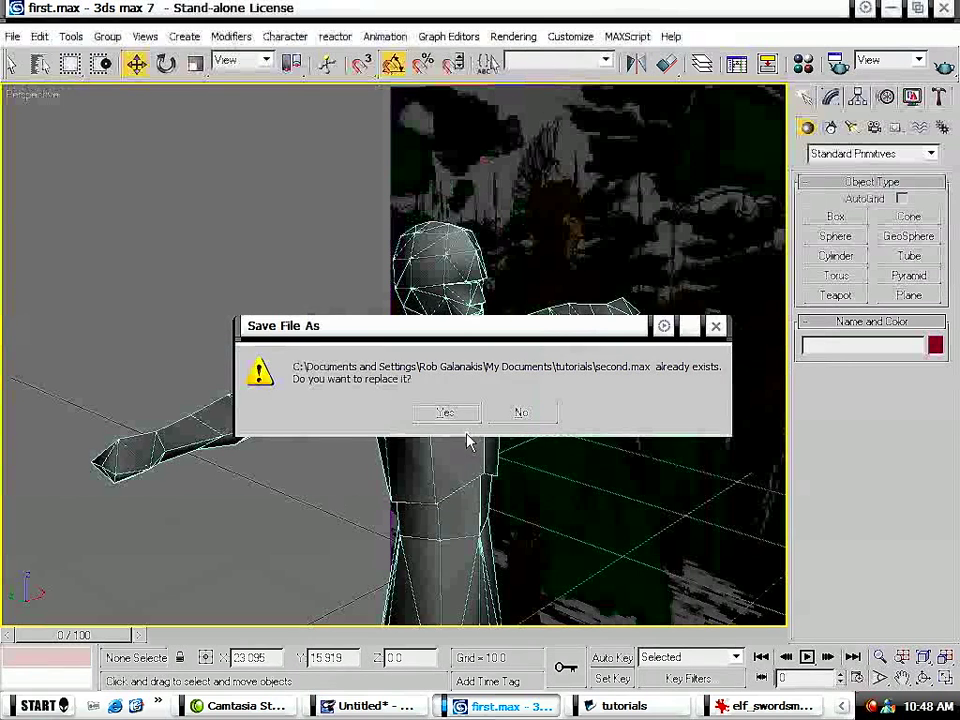
{"action": "left_click", "coordinate": [426, 416]}
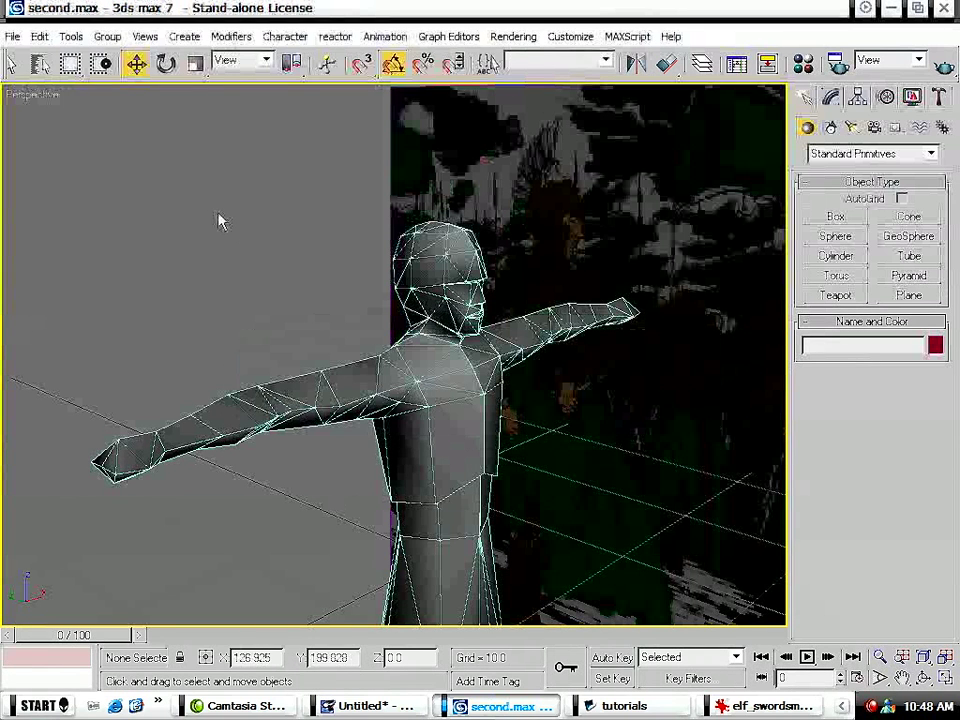
{"action": "middle_click_drag", "start_coordinate": [268, 349], "coordinate": [385, 405], "text": "alt"}
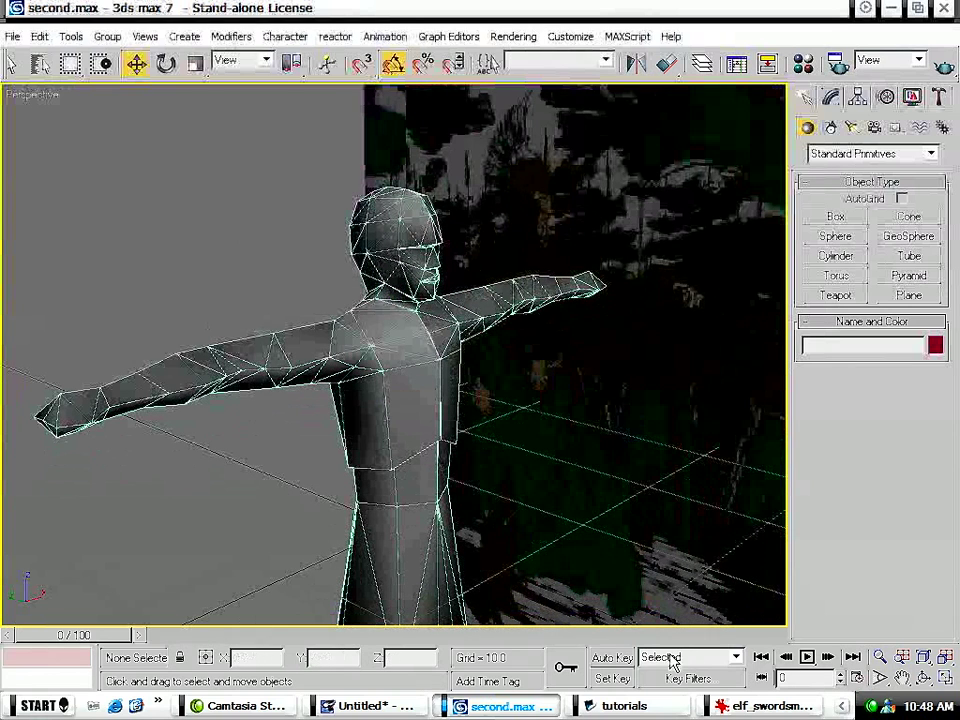